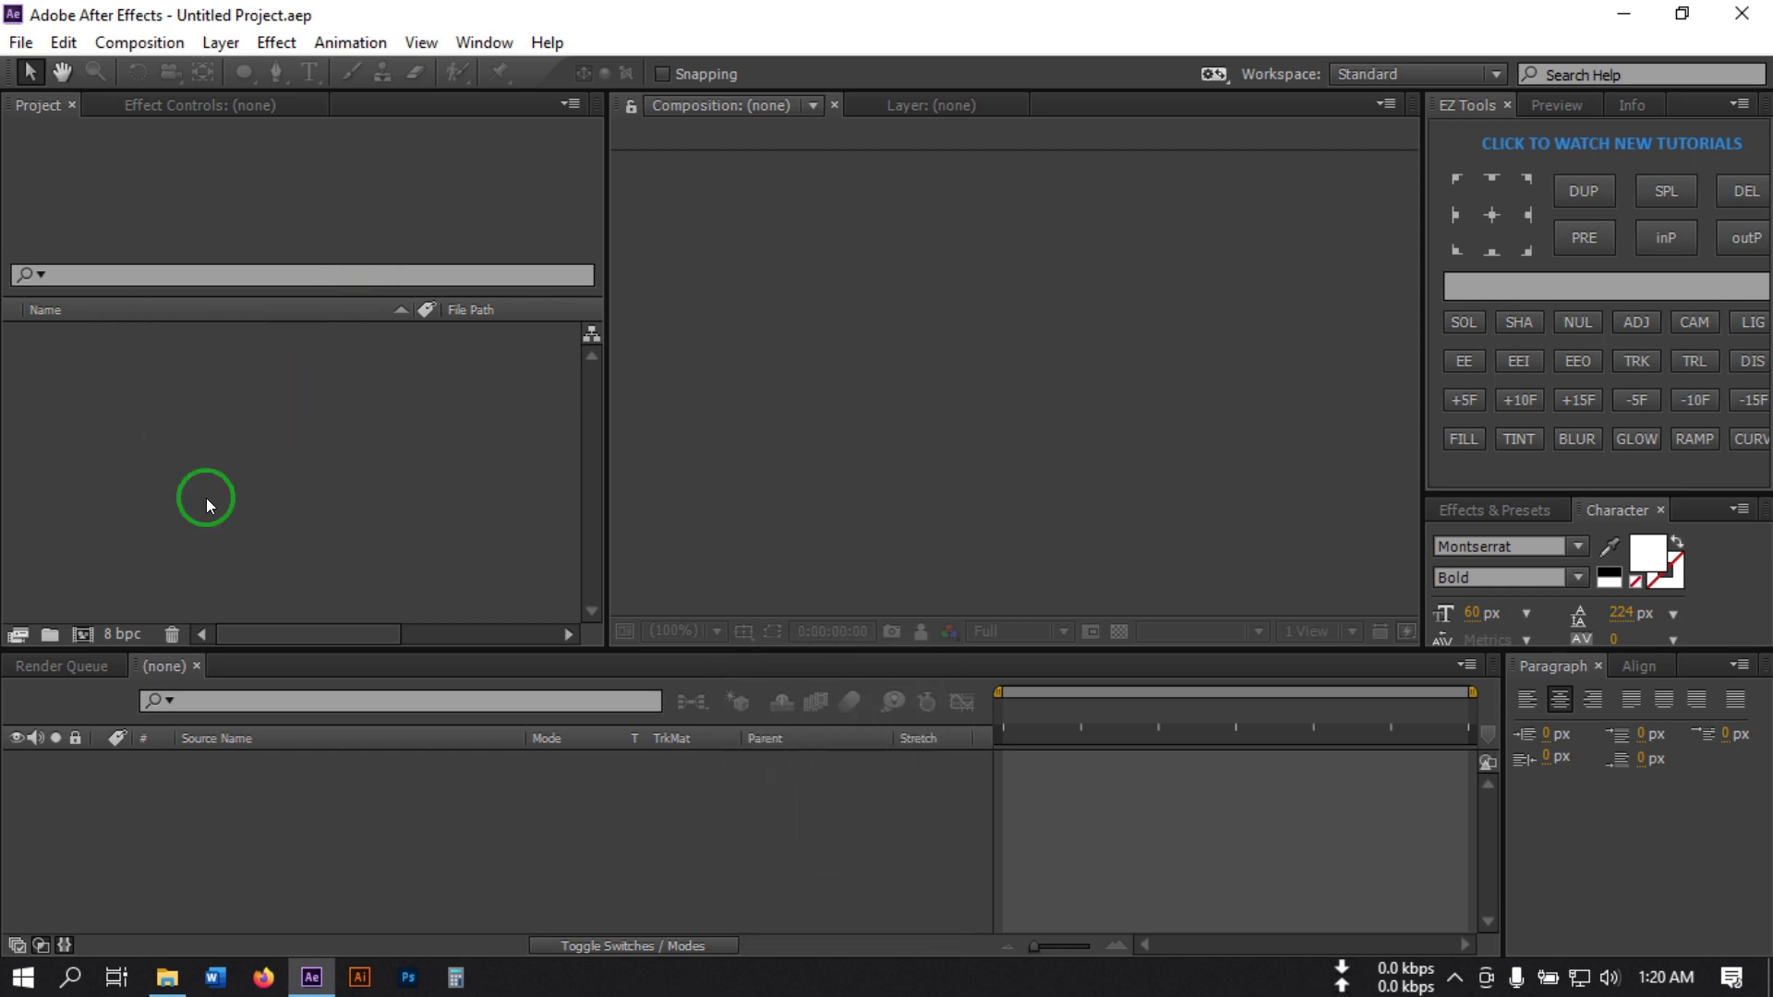
Create an 8-second 1920×1080 composition named main
{"action": "left_click", "coordinate": [120, 46]}
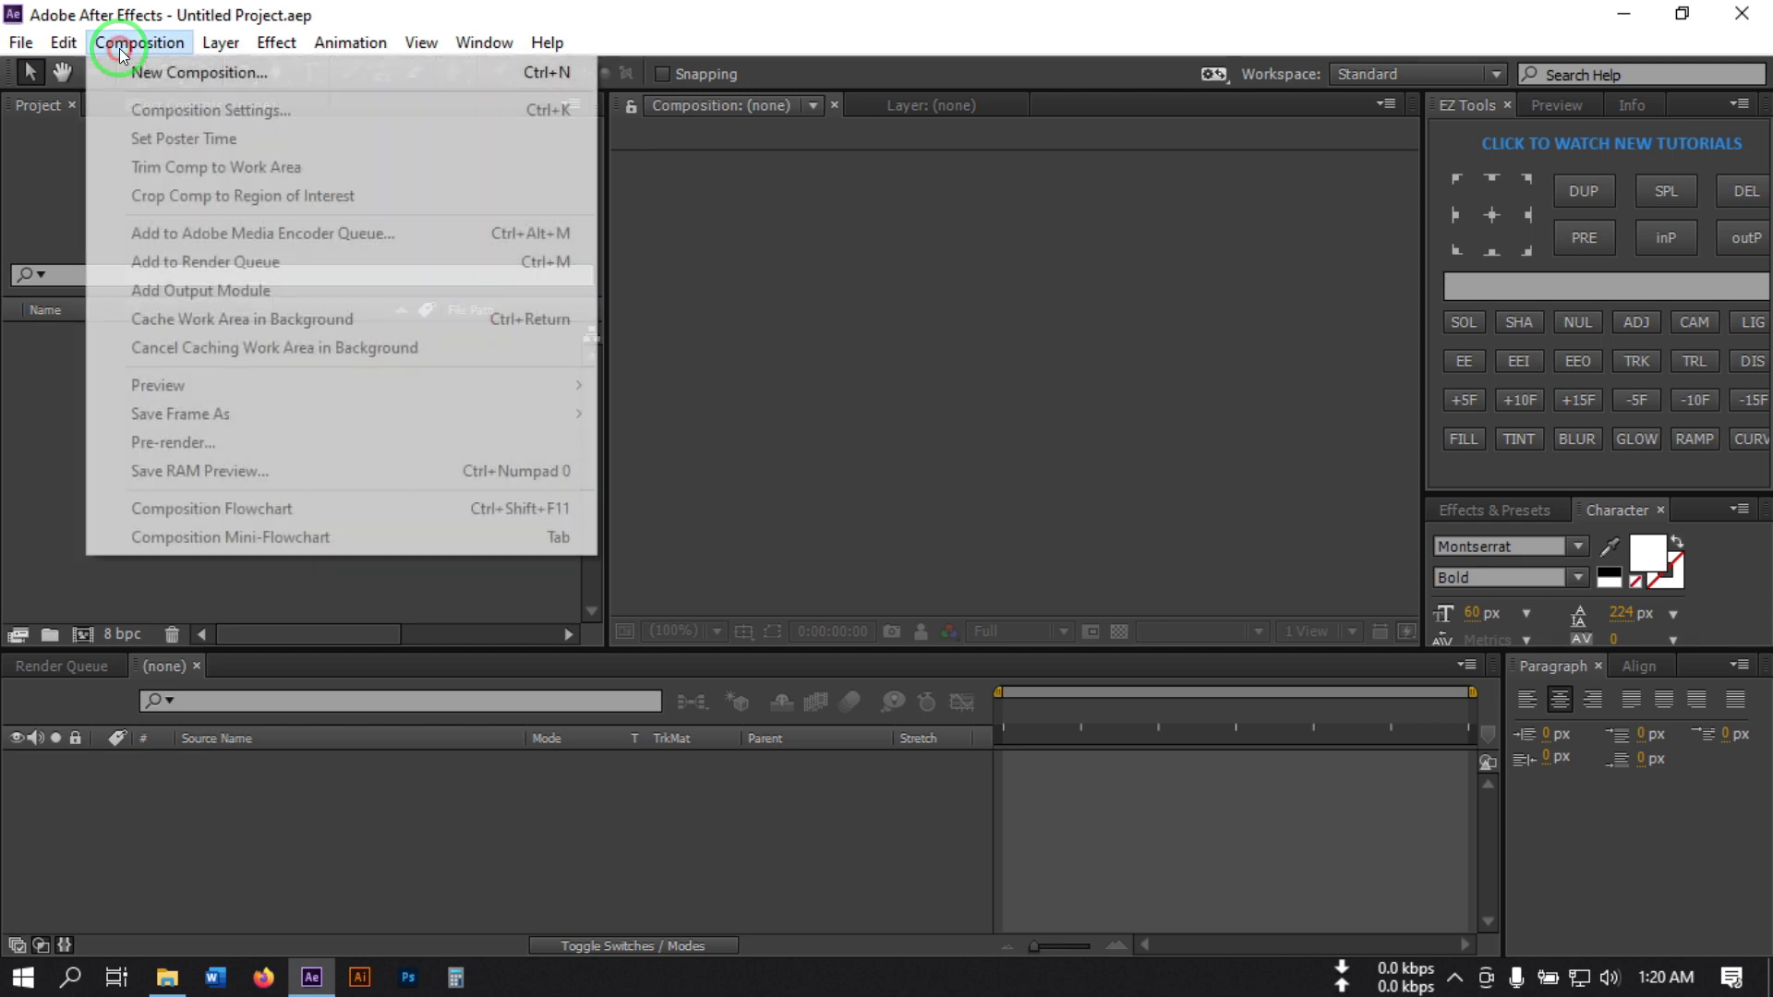
{"action": "left_click", "coordinate": [157, 74]}
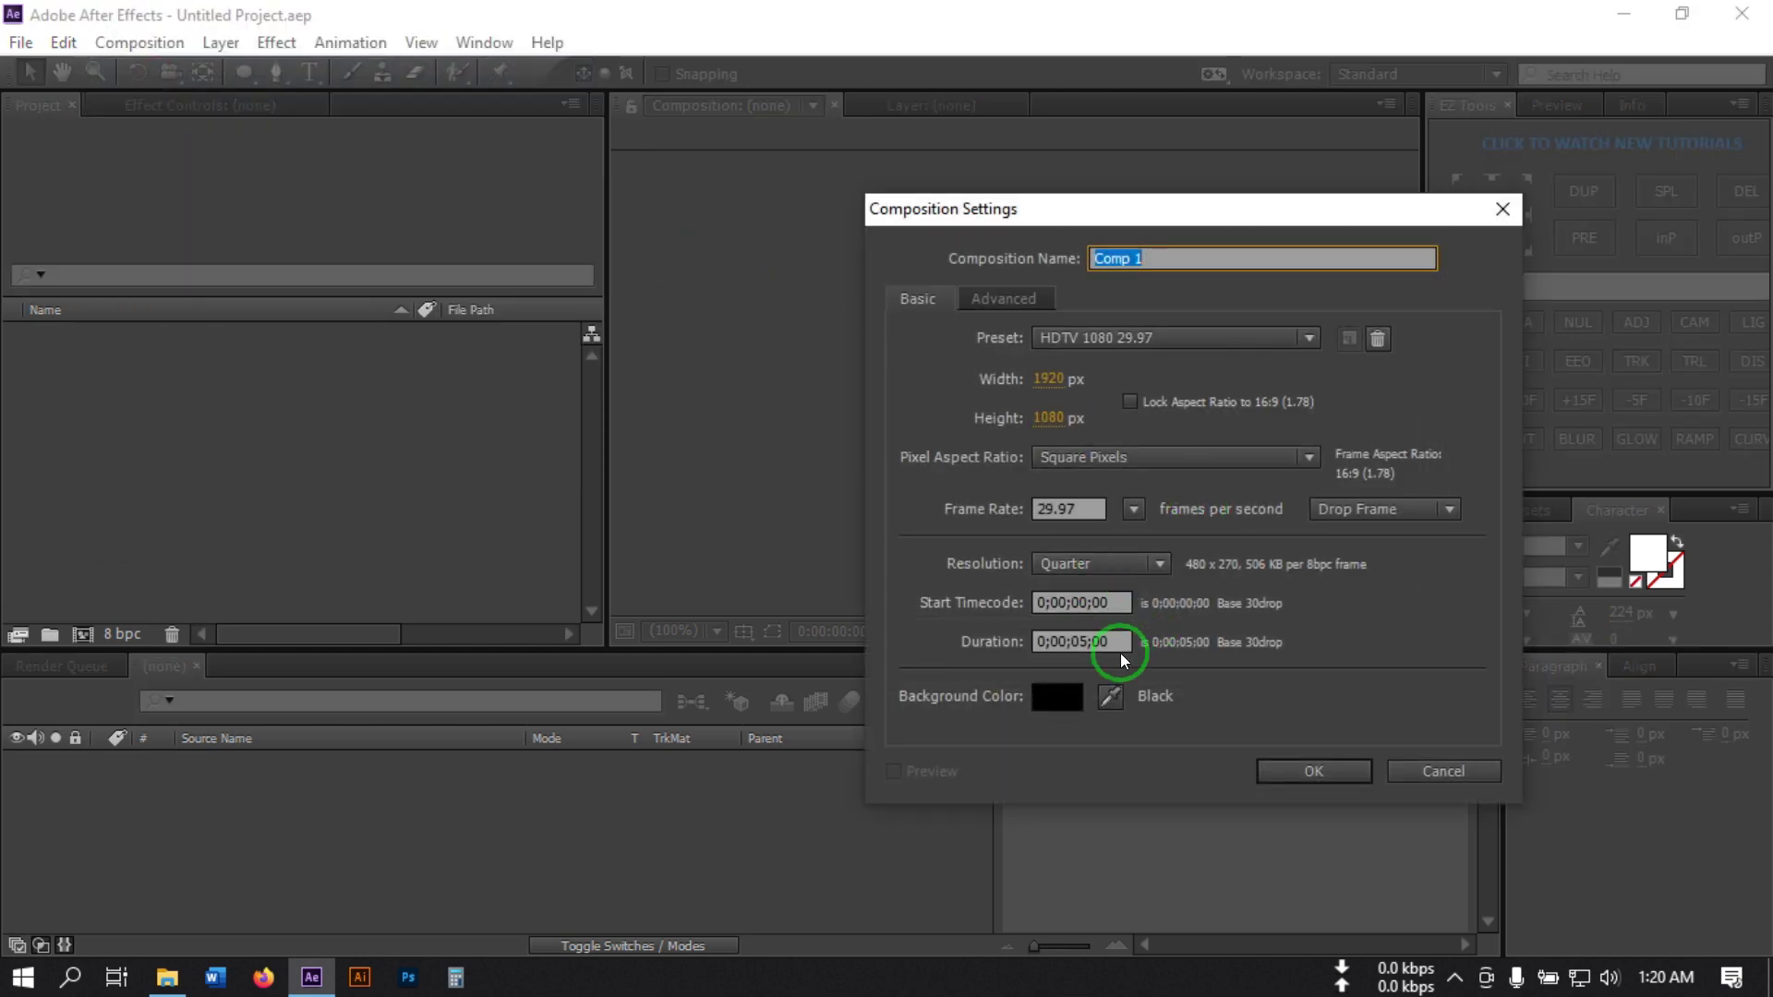
{"action": "left_click", "coordinate": [1086, 640]}
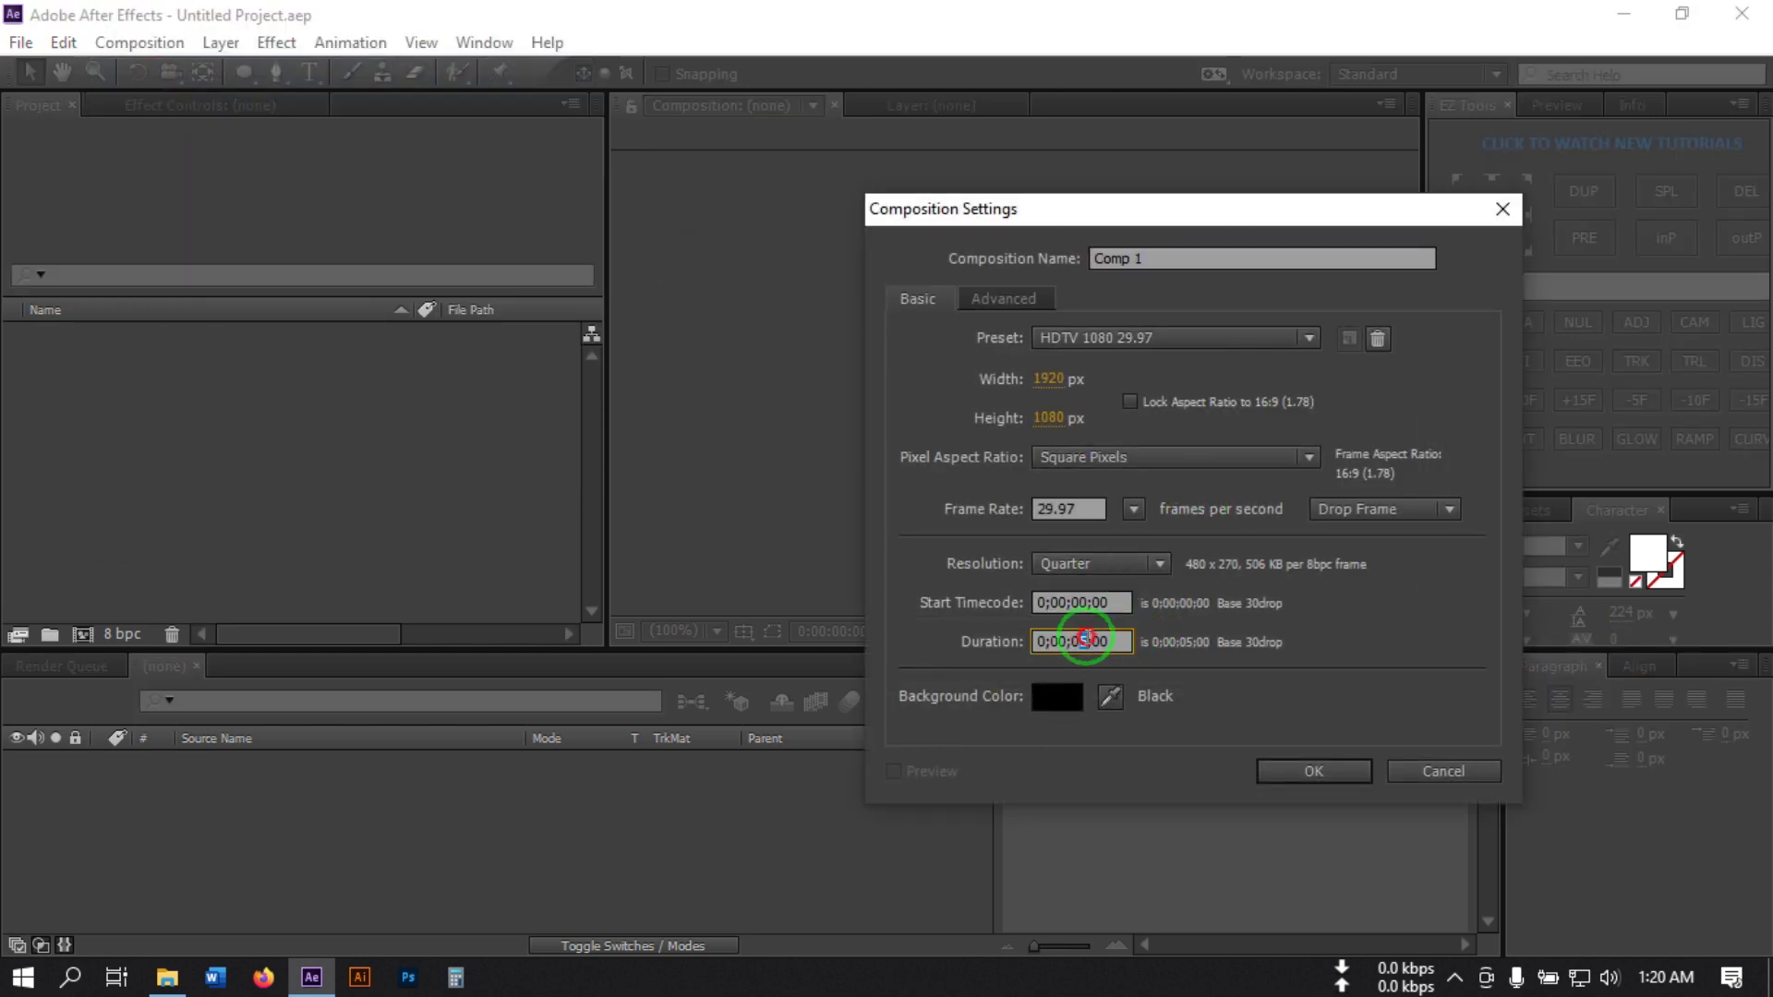
{"action": "type", "text": "8"}
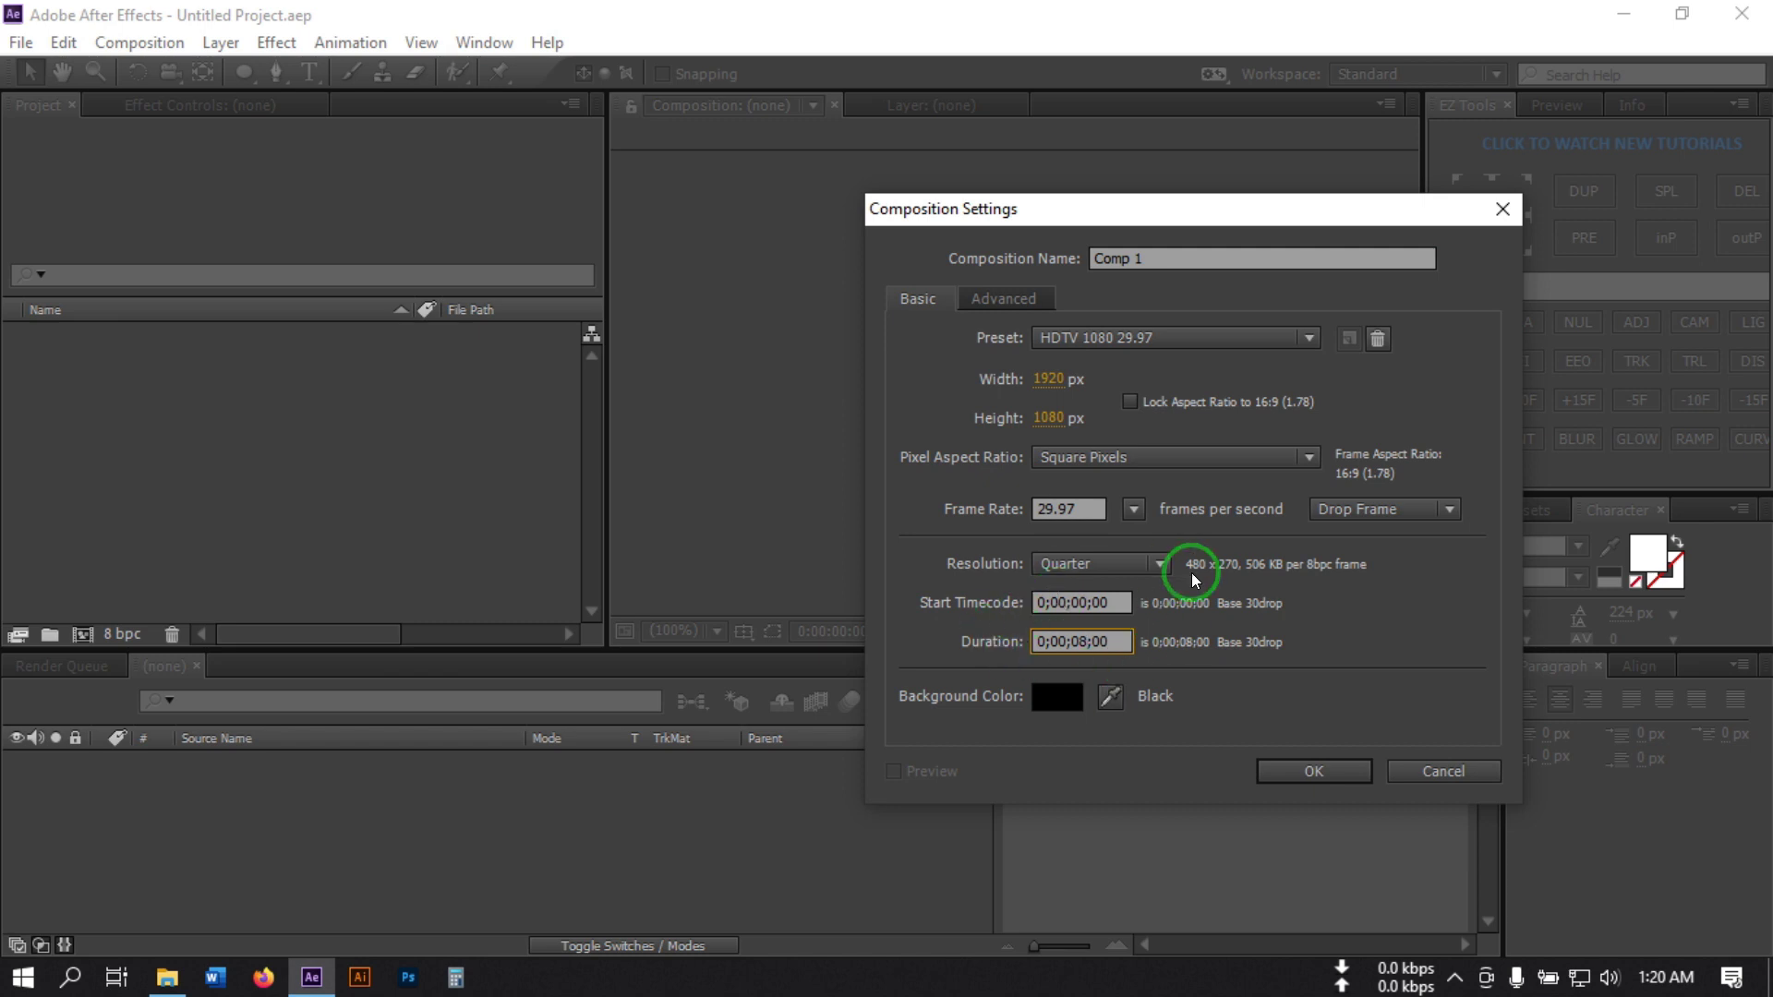
{"action": "left_click", "coordinate": [1136, 268]}
{"action": "type", "text": "ma"}
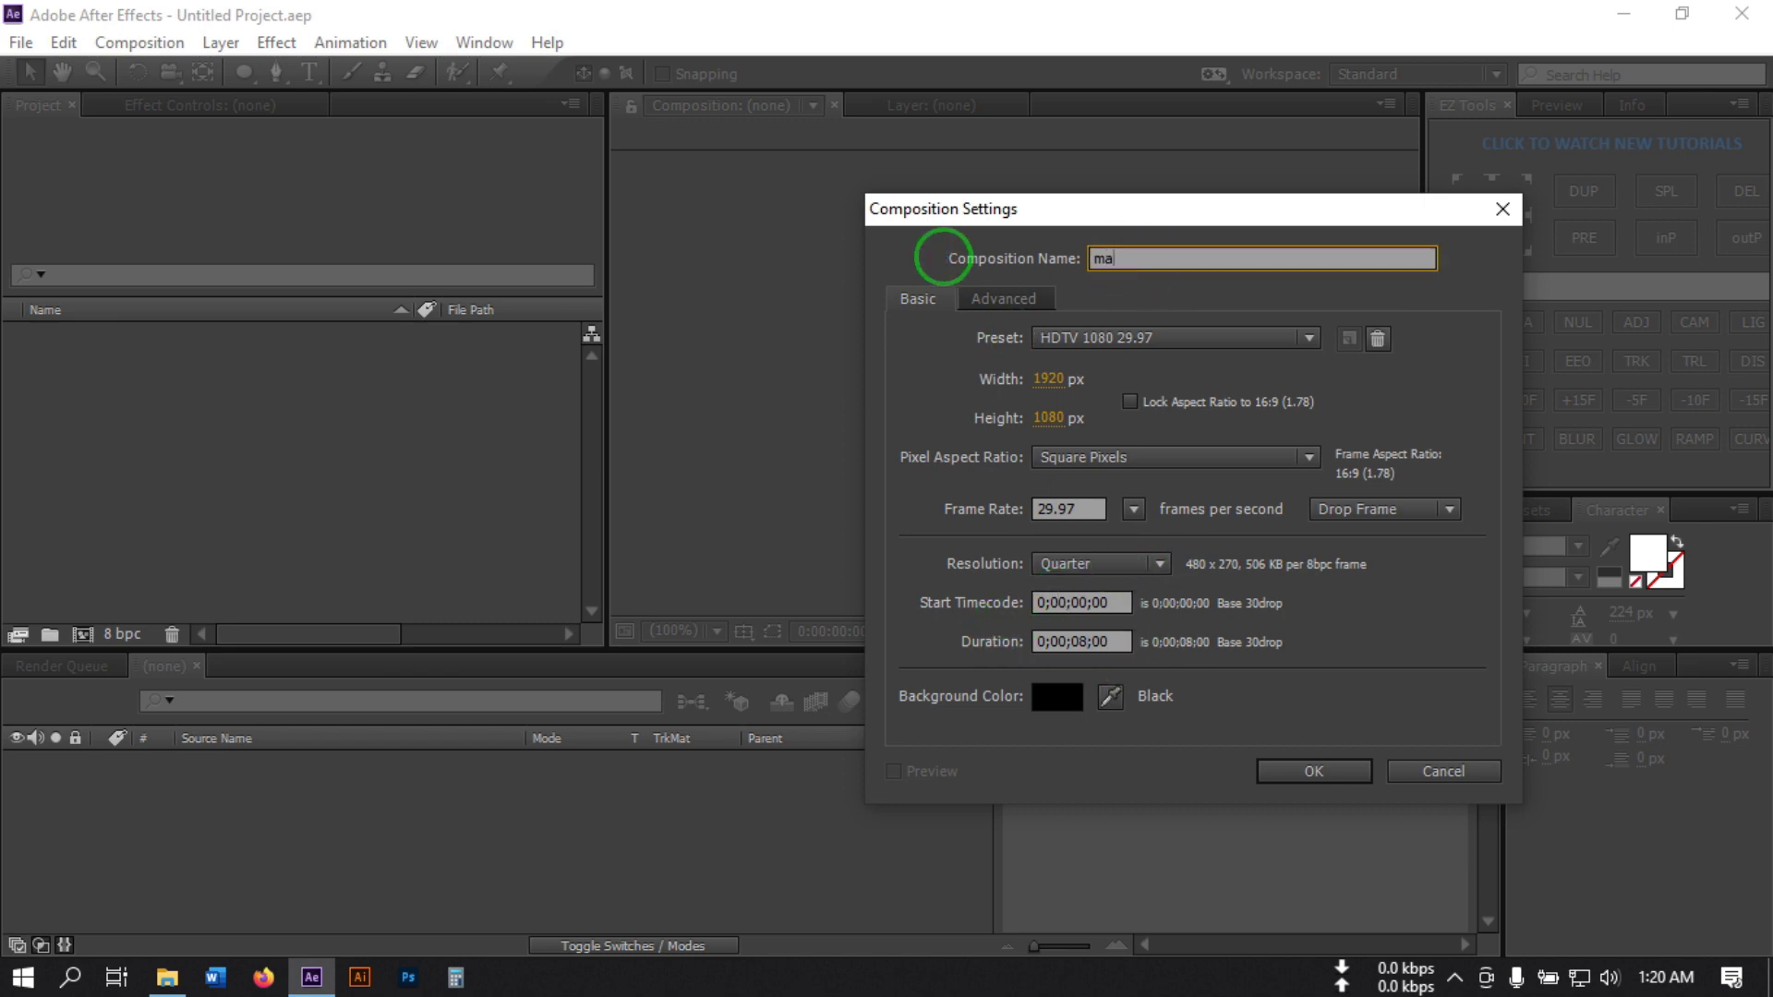
{"action": "type", "text": "in"}
{"action": "left_click", "coordinate": [1260, 772]}
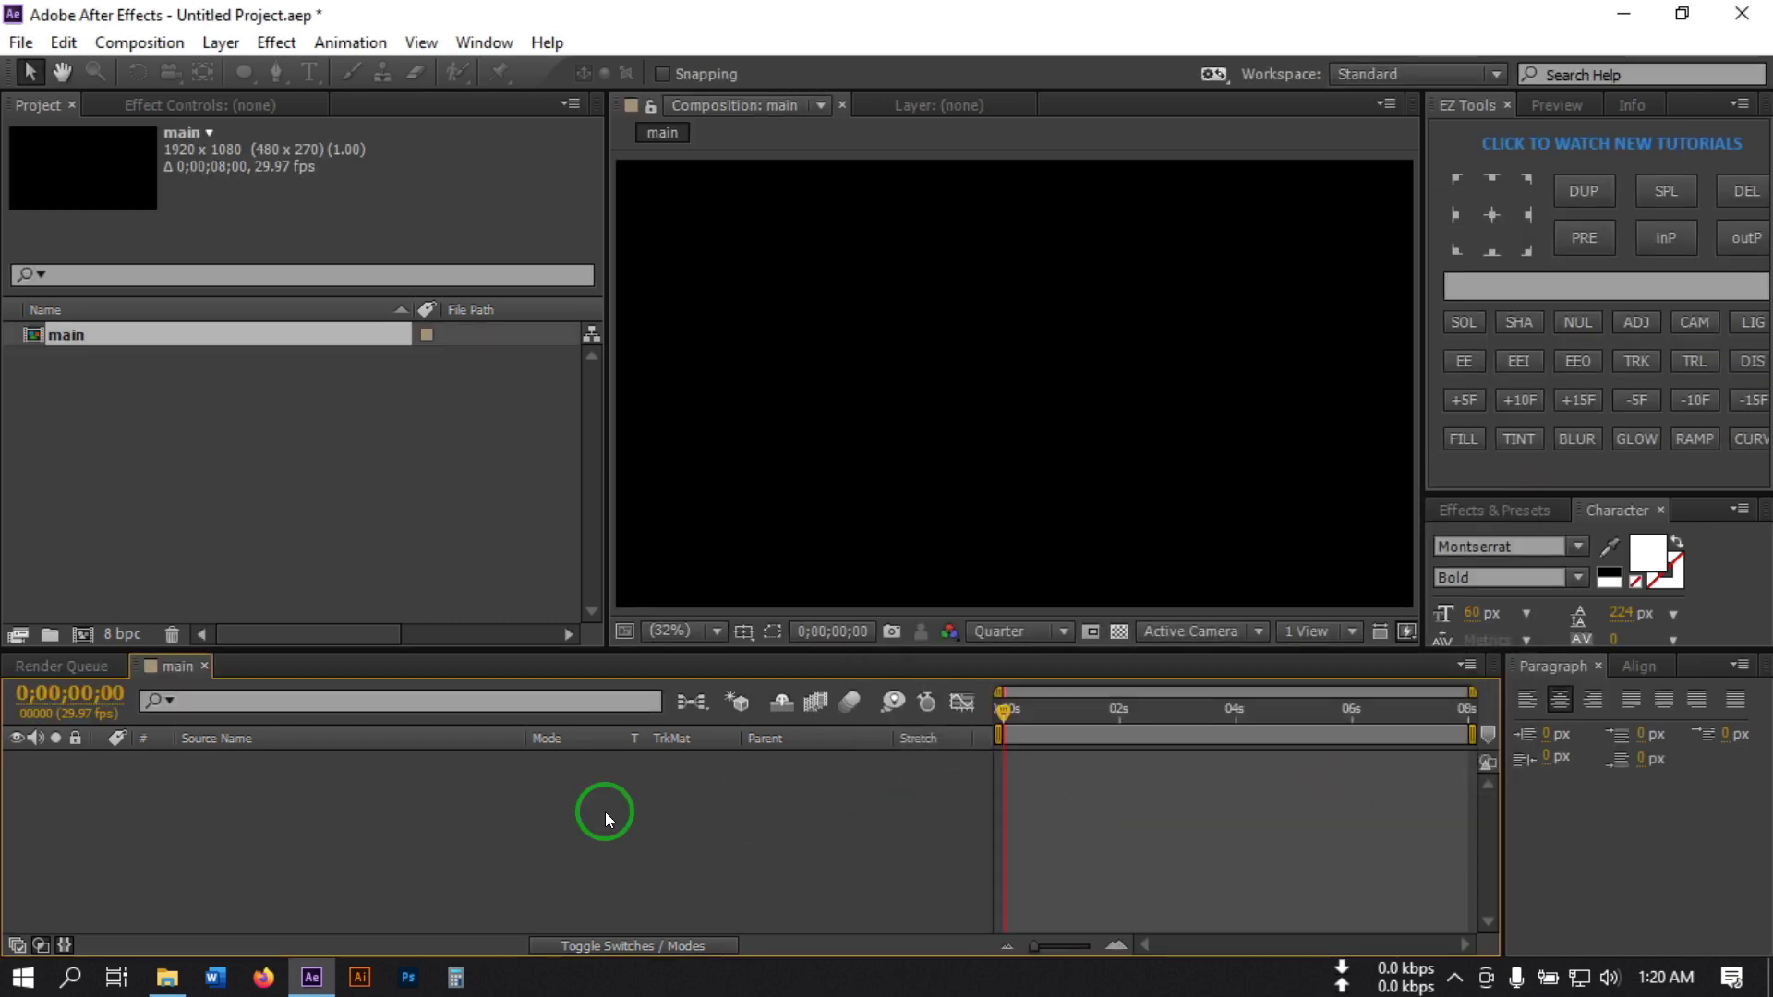
Add a full-frame black solid layer named Soloid to main
{"action": "right_click", "coordinate": [211, 832]}
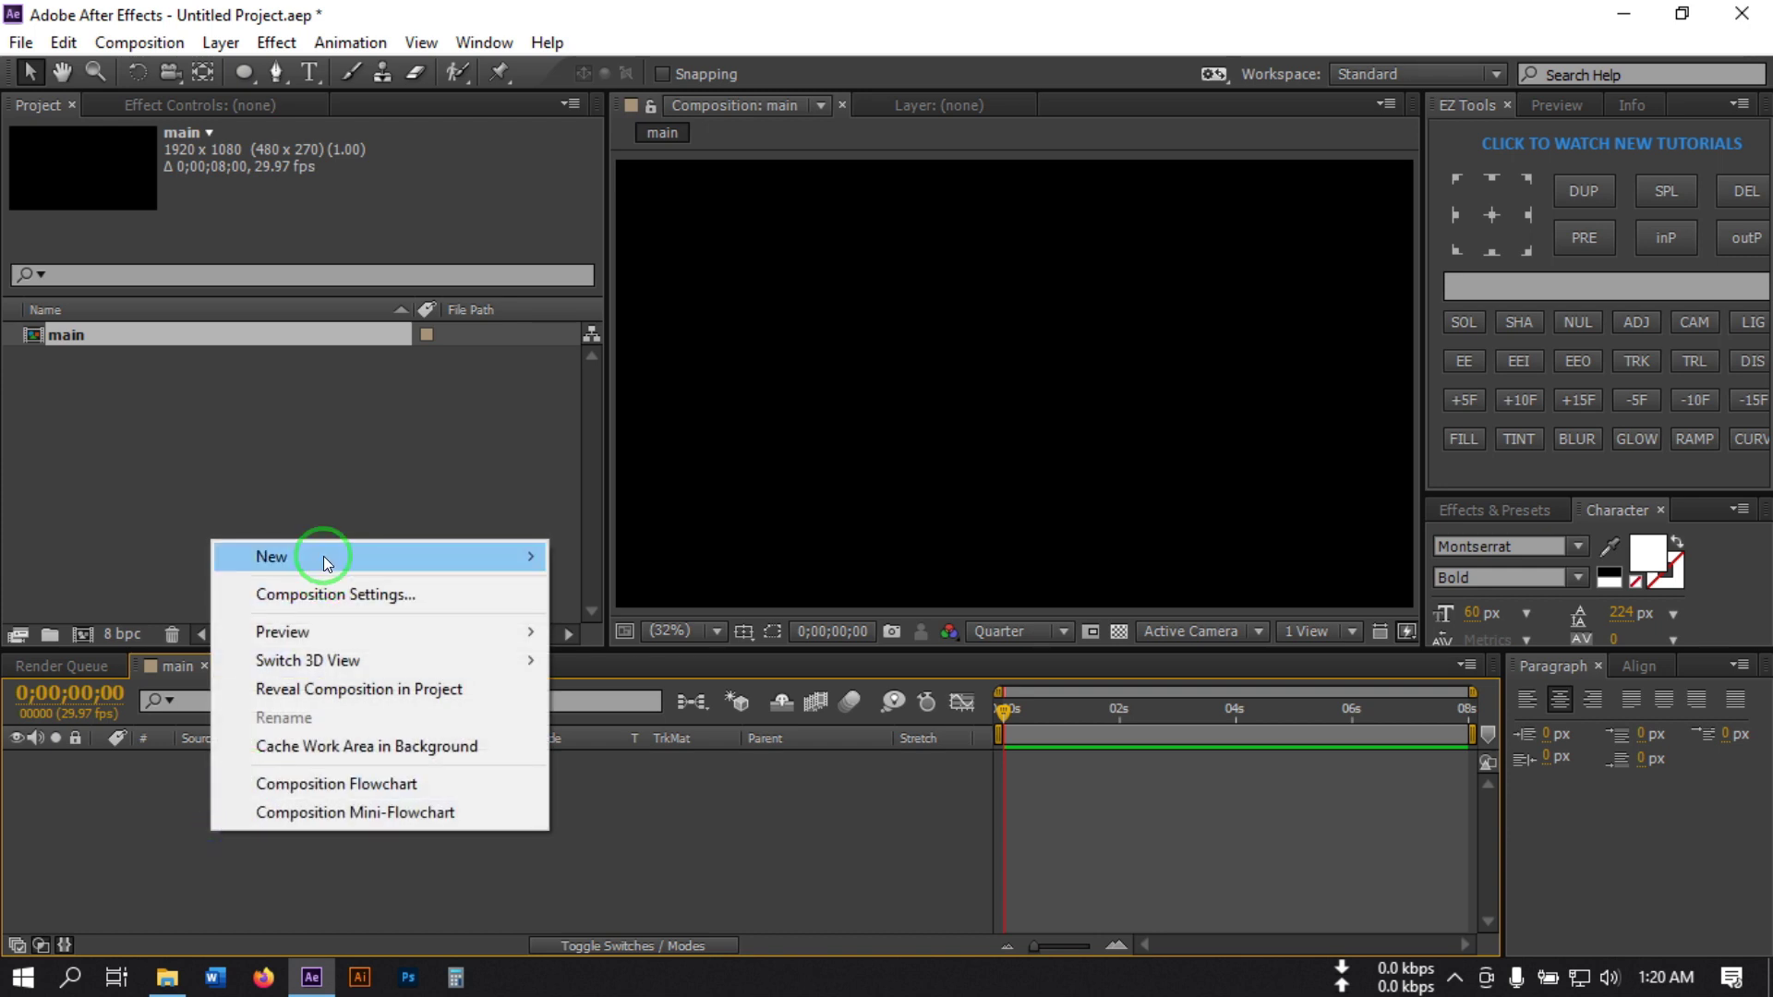
{"action": "mouse_move", "coordinate": [324, 556]}
{"action": "left_click", "coordinate": [636, 624]}
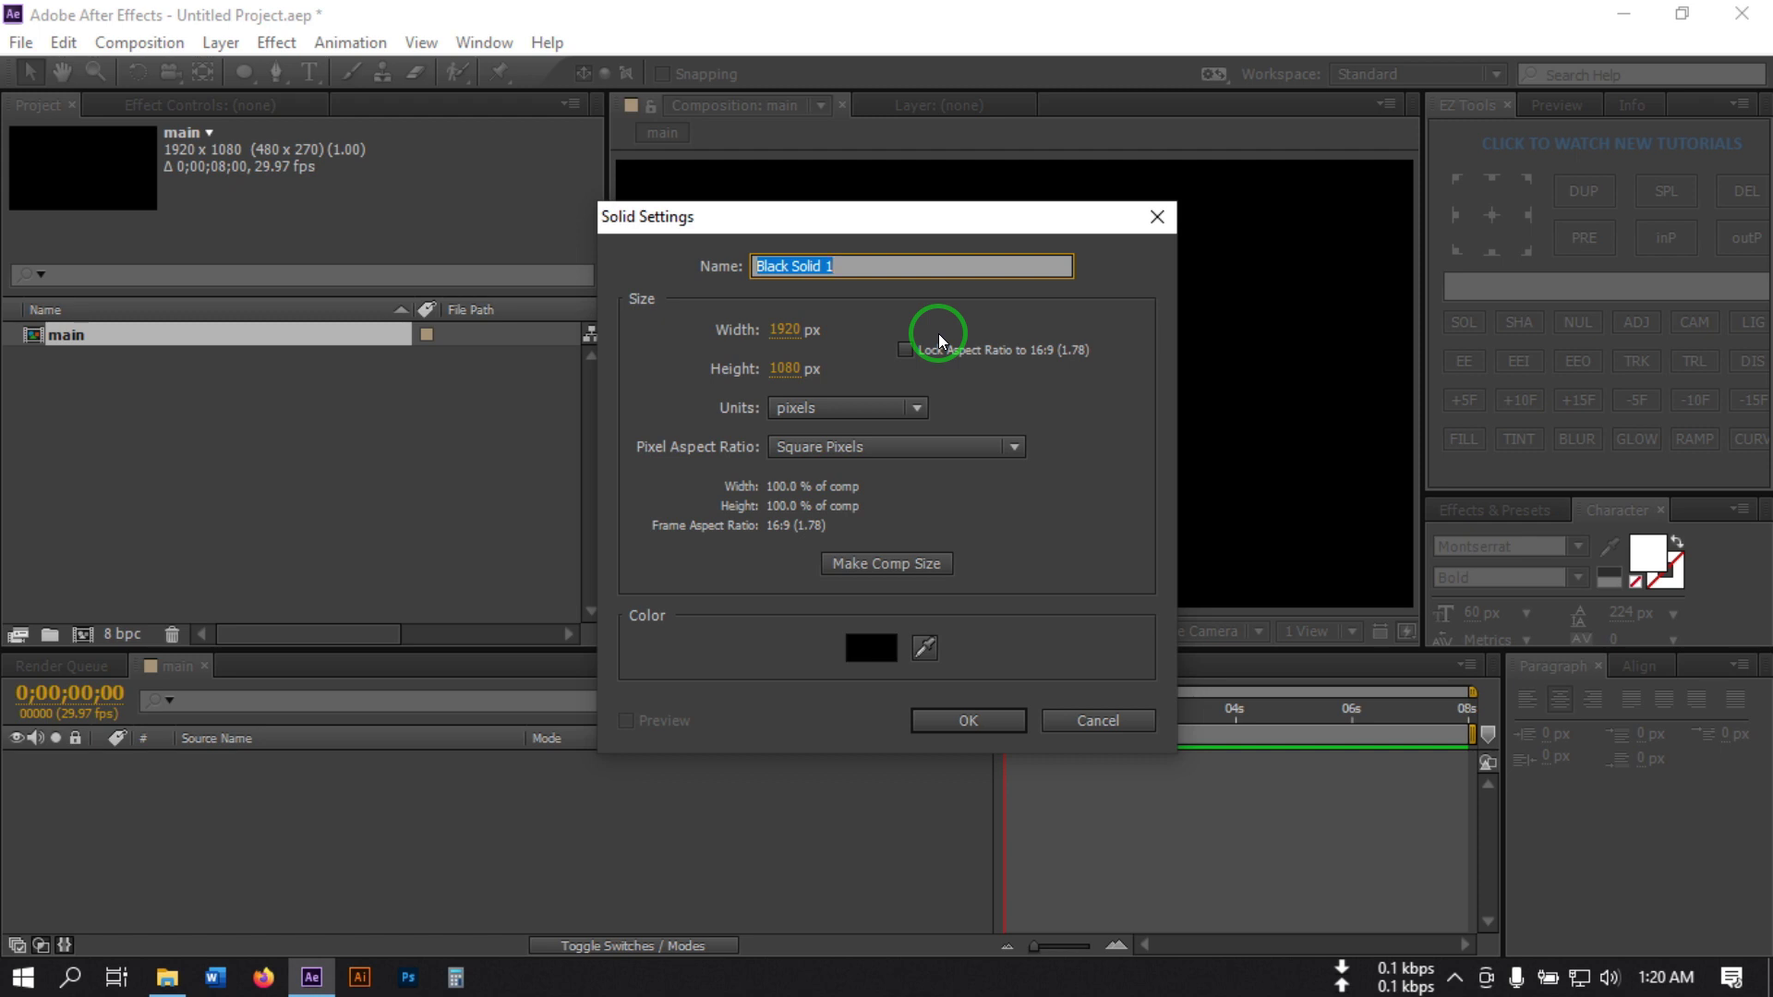
{"action": "type", "text": "Soloid"}
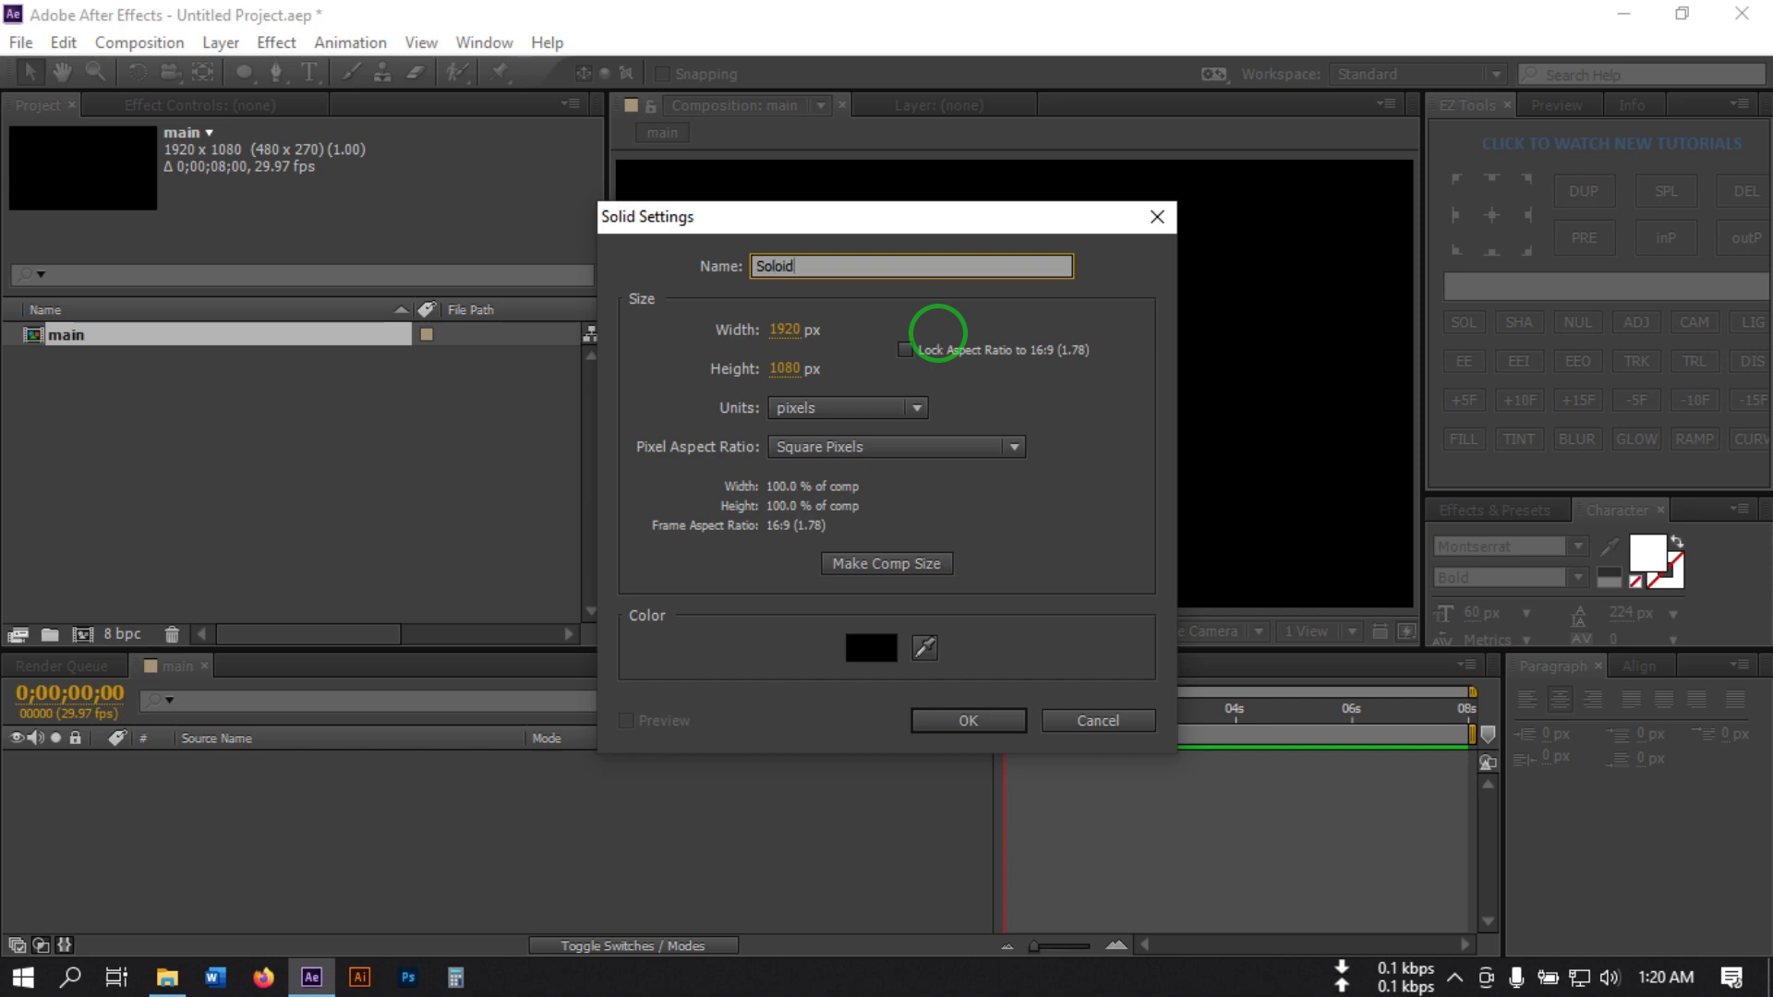
{"action": "left_click", "coordinate": [964, 720]}
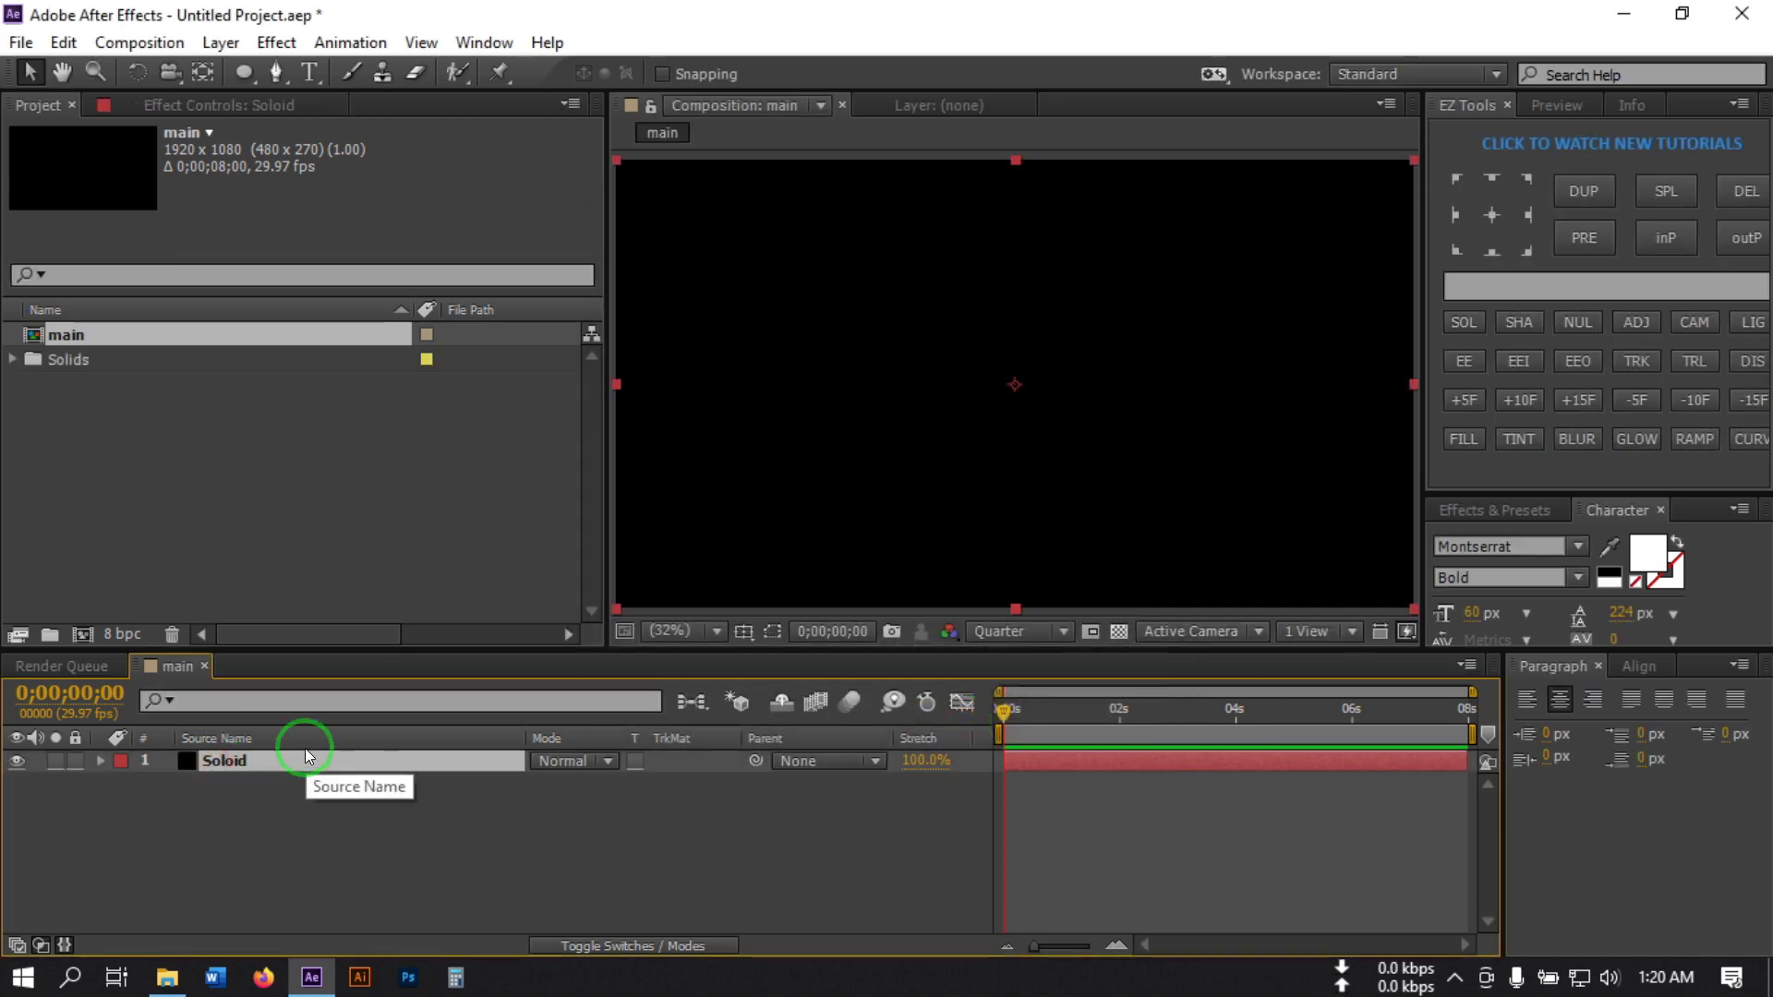
{"action": "key", "text": "ctrl+space"}
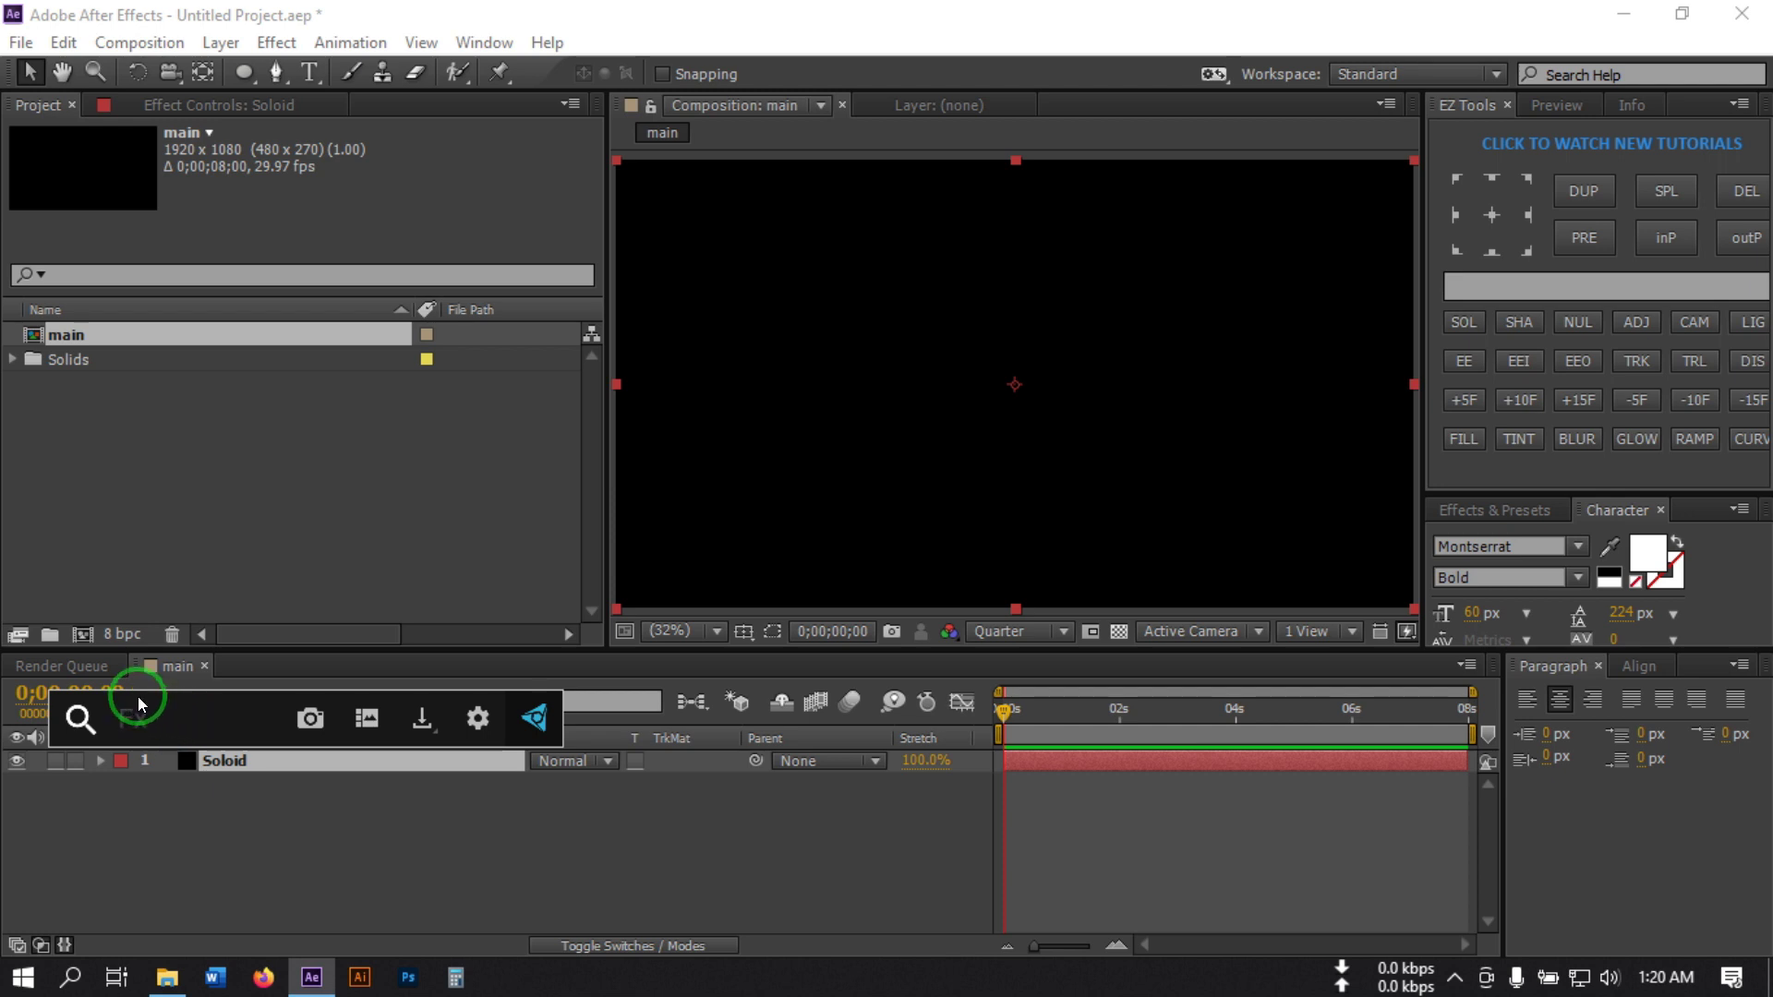
Apply Fractal Noise to Soloid with Turbulent Smooth type and Soft Linear noise
{"action": "type", "text": "fra"}
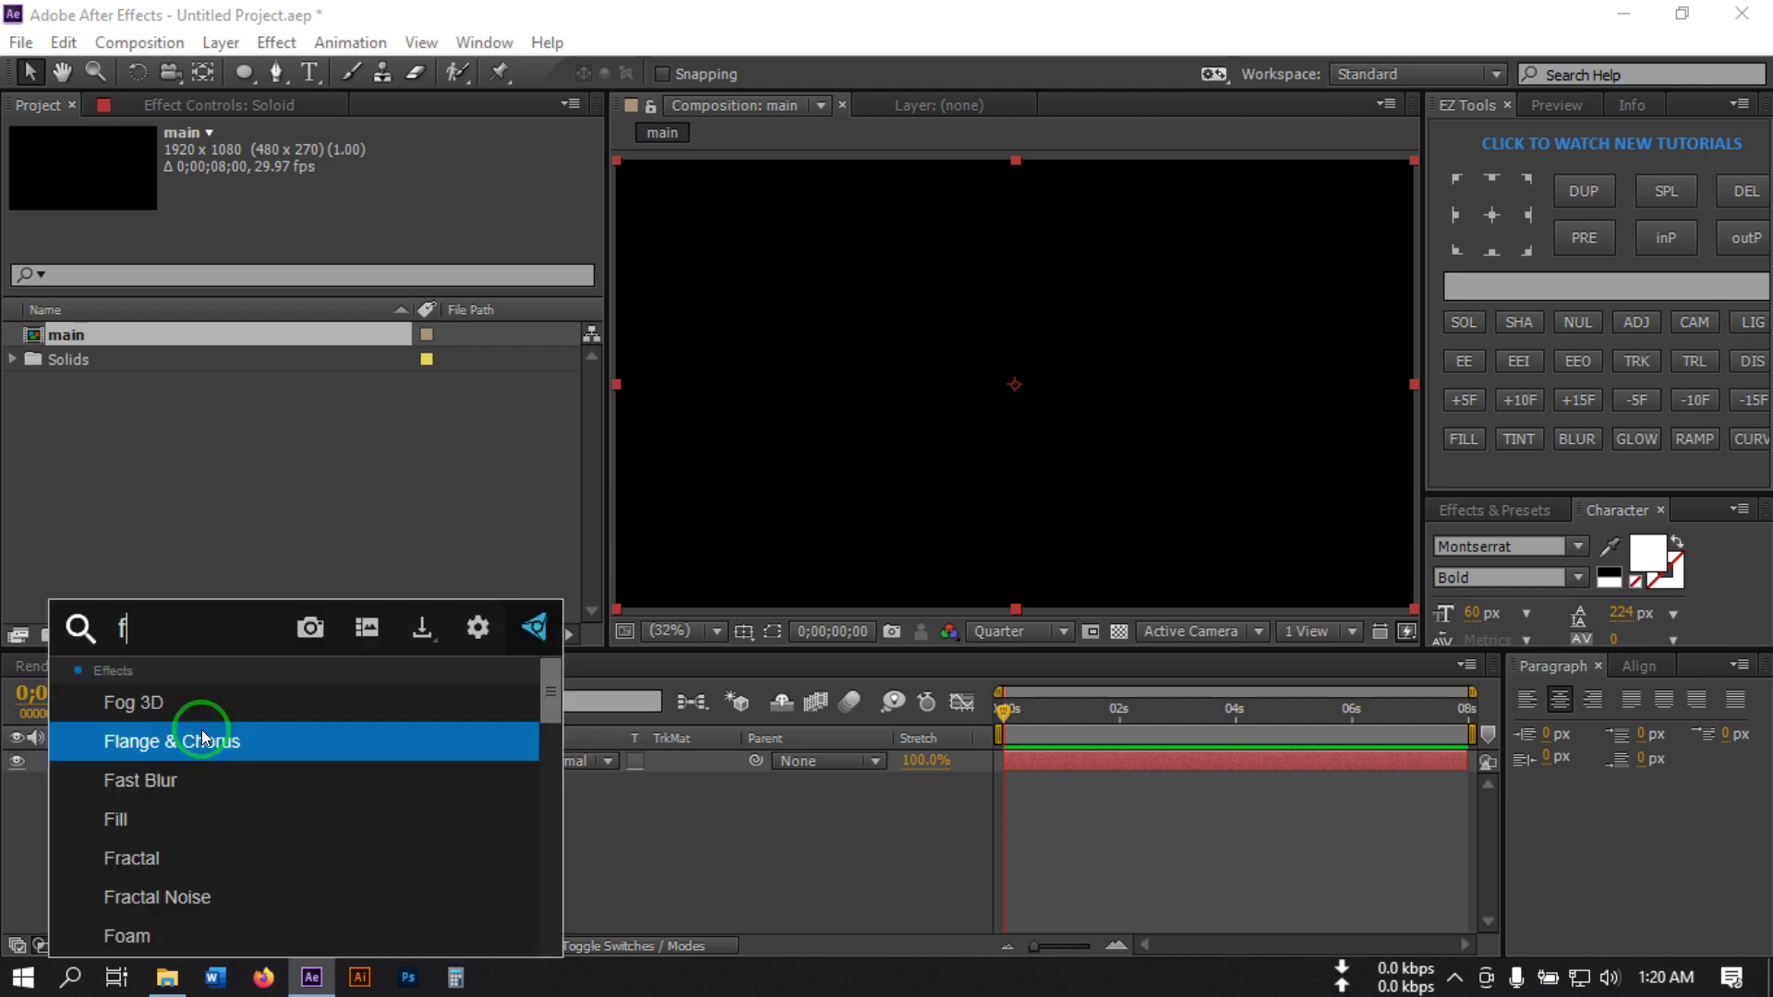
{"action": "left_click", "coordinate": [208, 737]}
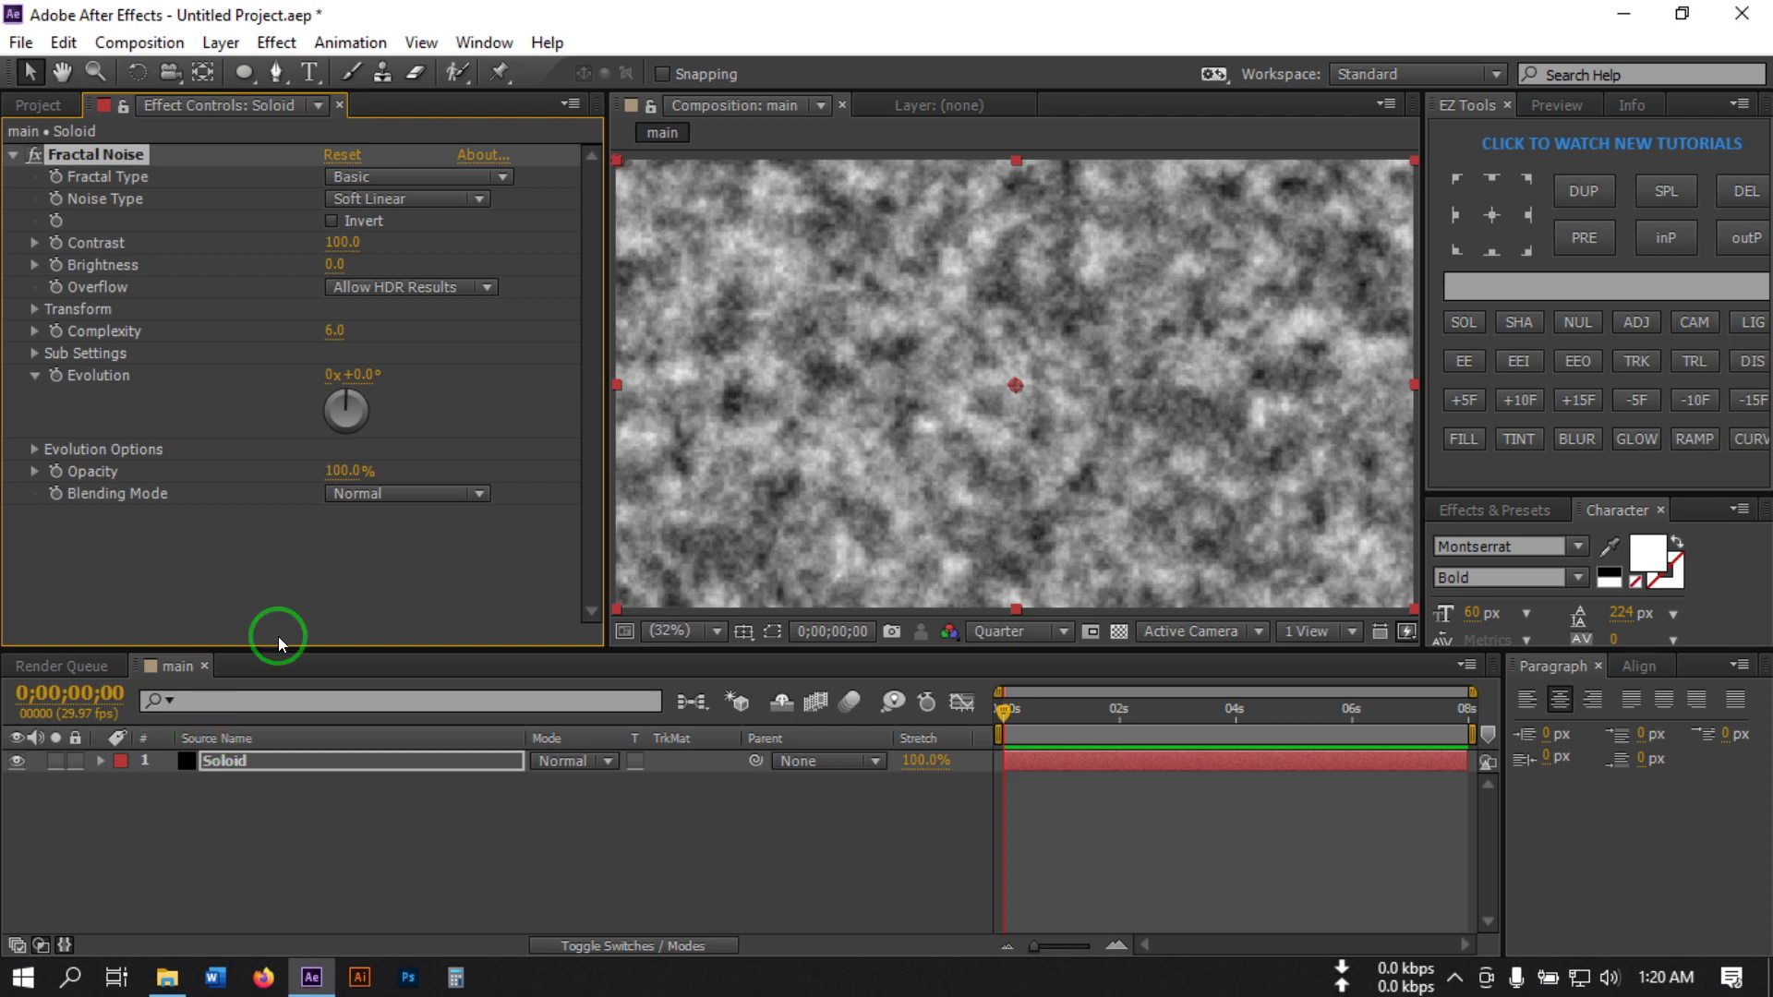
{"action": "left_click", "coordinate": [371, 179]}
{"action": "left_click", "coordinate": [418, 247]}
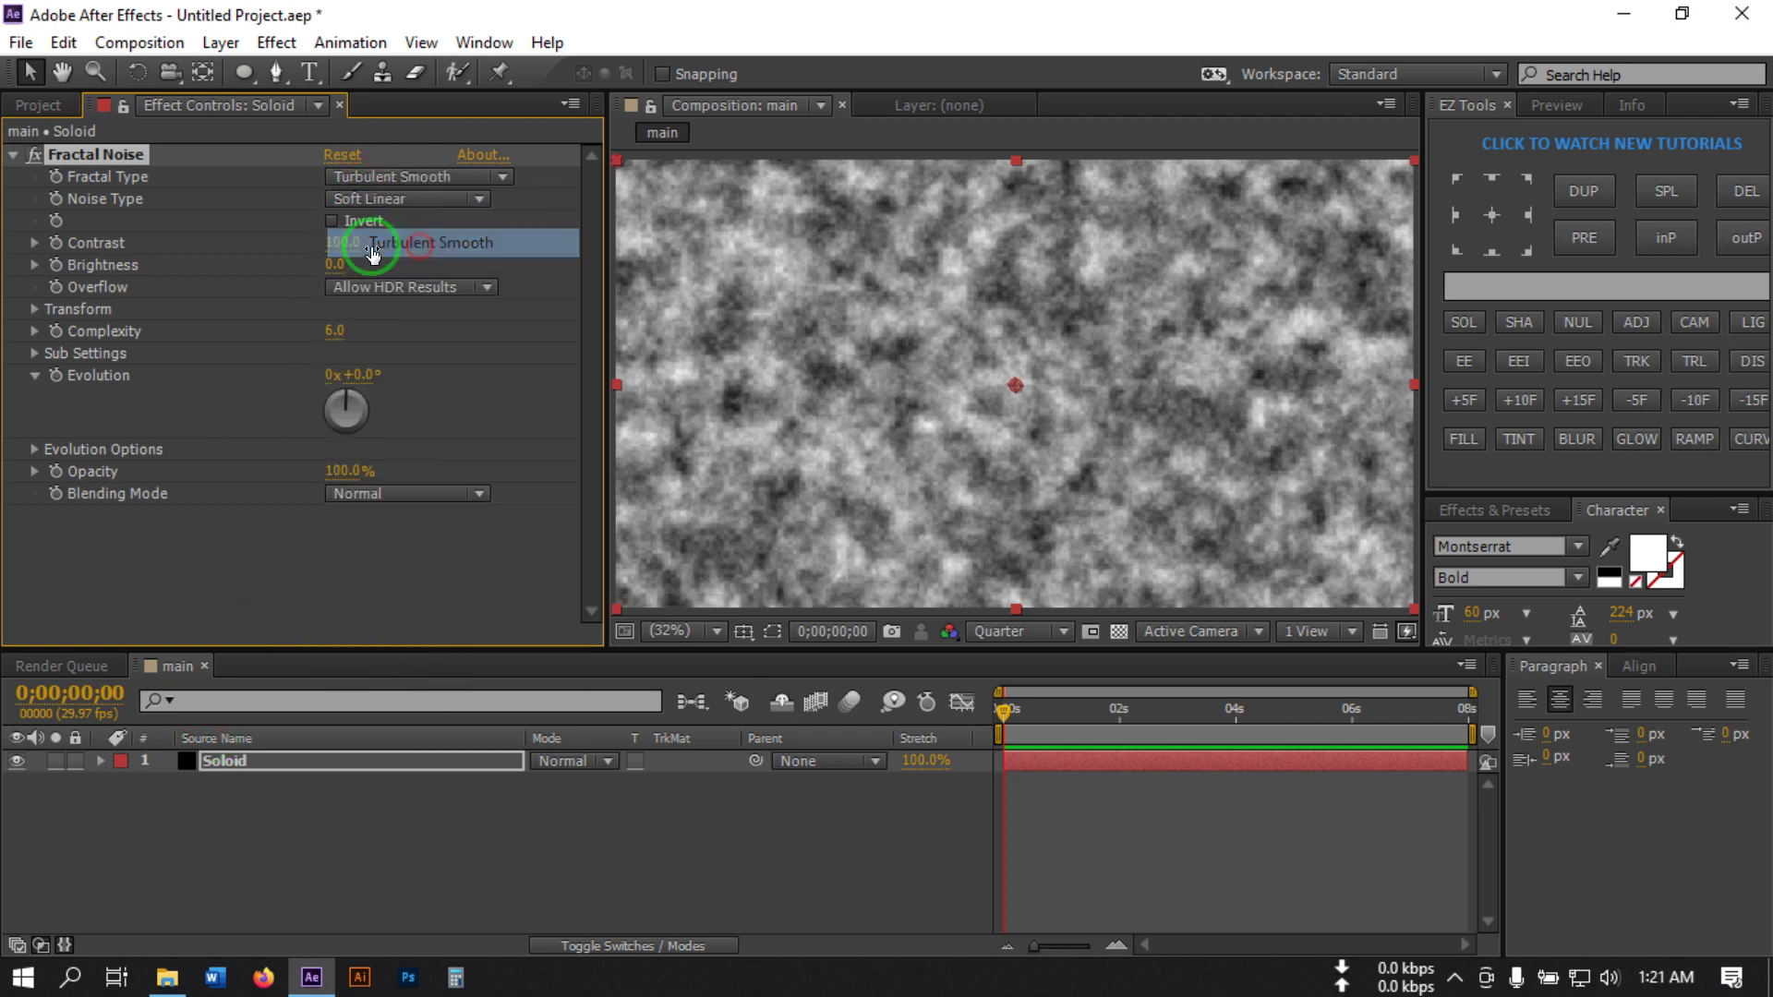
{"action": "left_click", "coordinate": [370, 198]}
{"action": "left_click", "coordinate": [301, 201]}
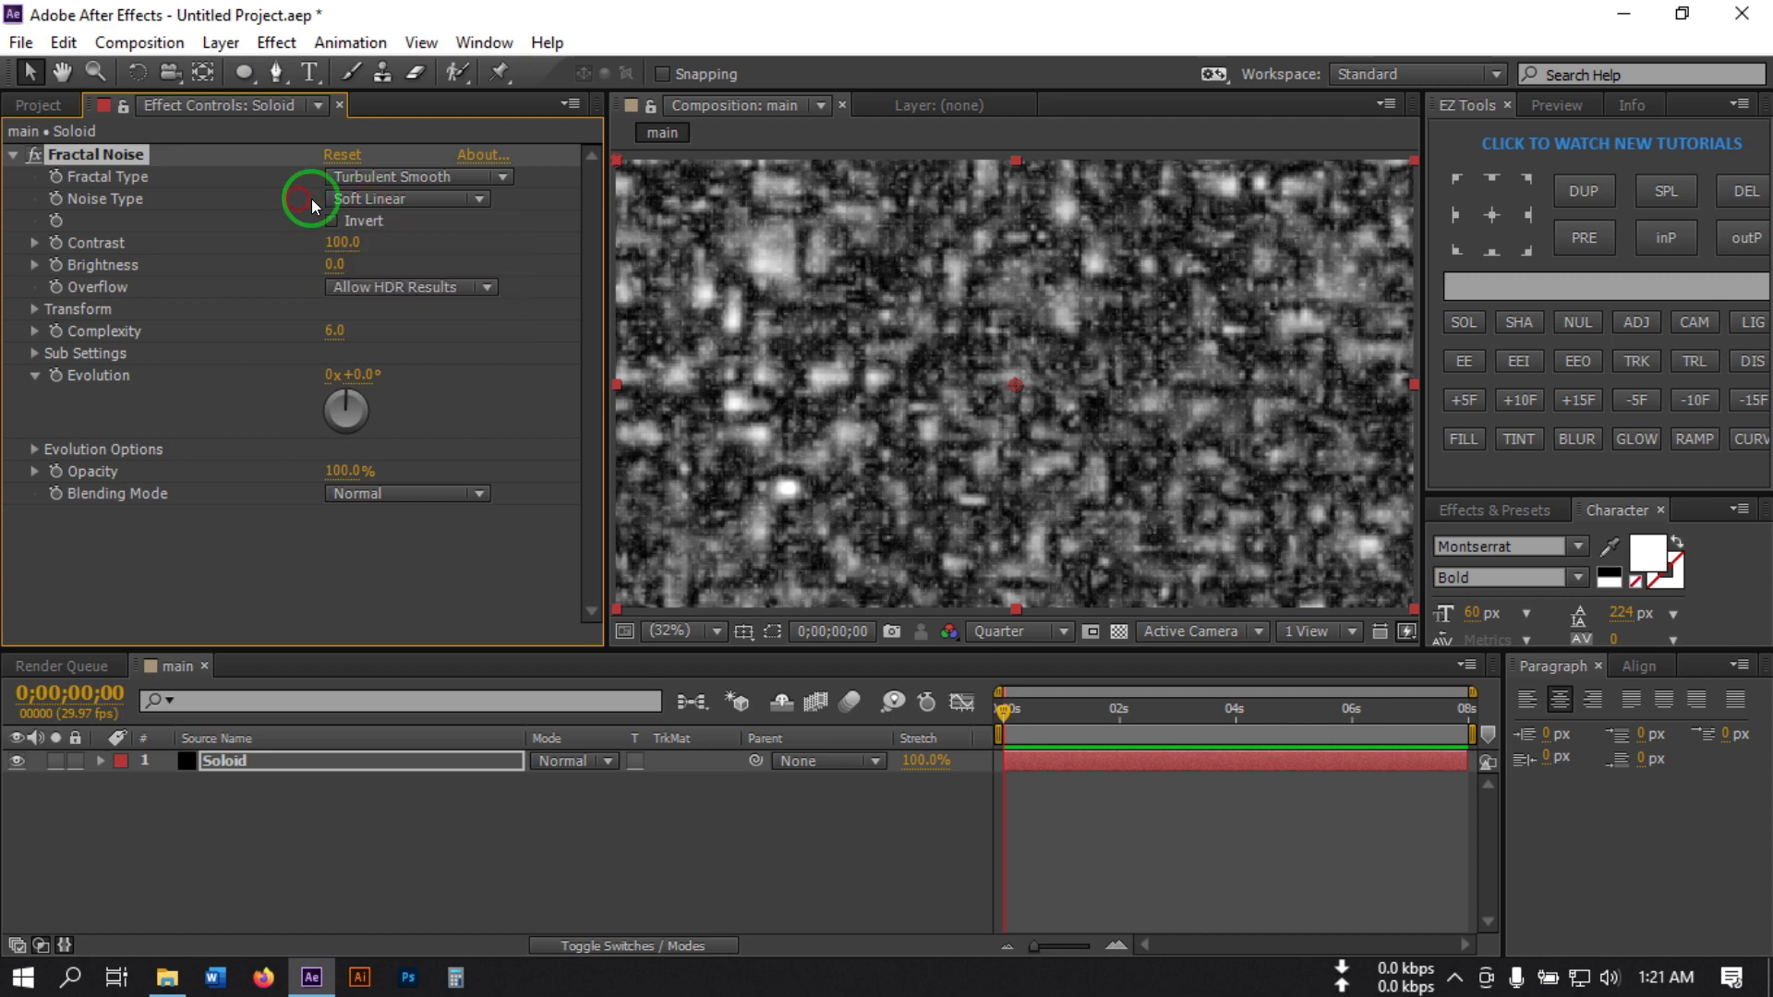
Set the Fractal Noise Contrast to 120 and Brightness to 2
{"action": "left_click", "coordinate": [341, 243]}
{"action": "type", "text": "120"}
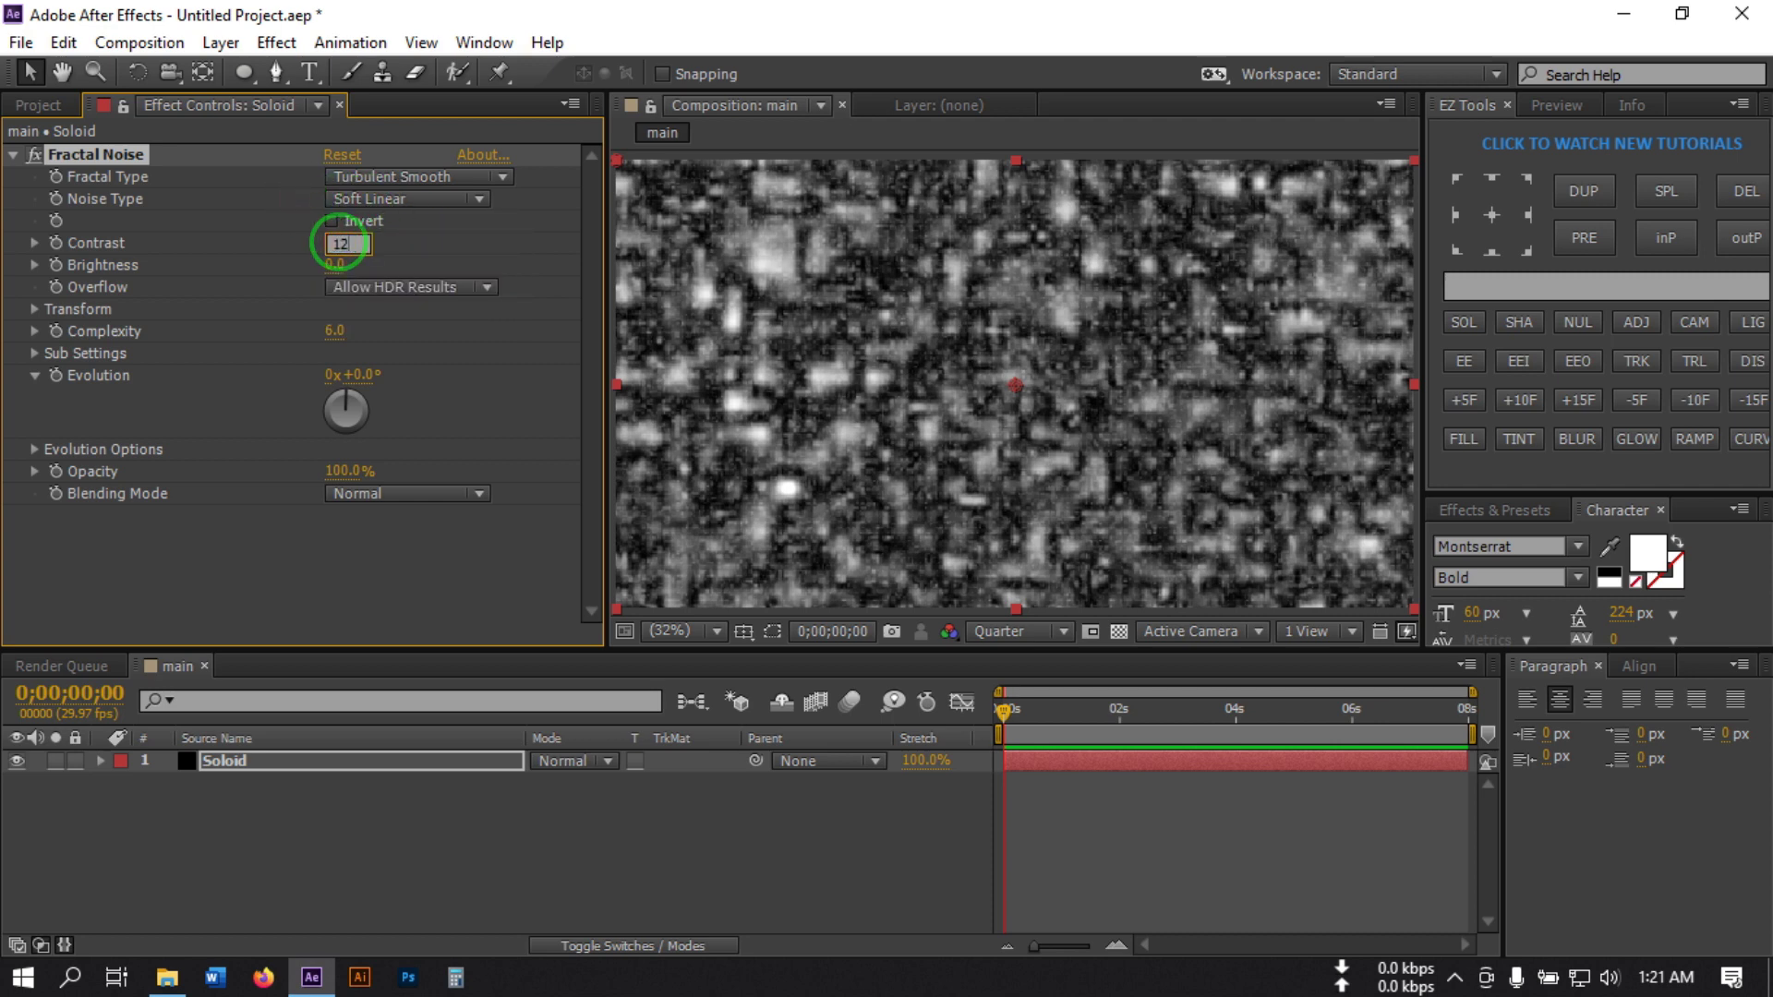
{"action": "left_click", "coordinate": [334, 264]}
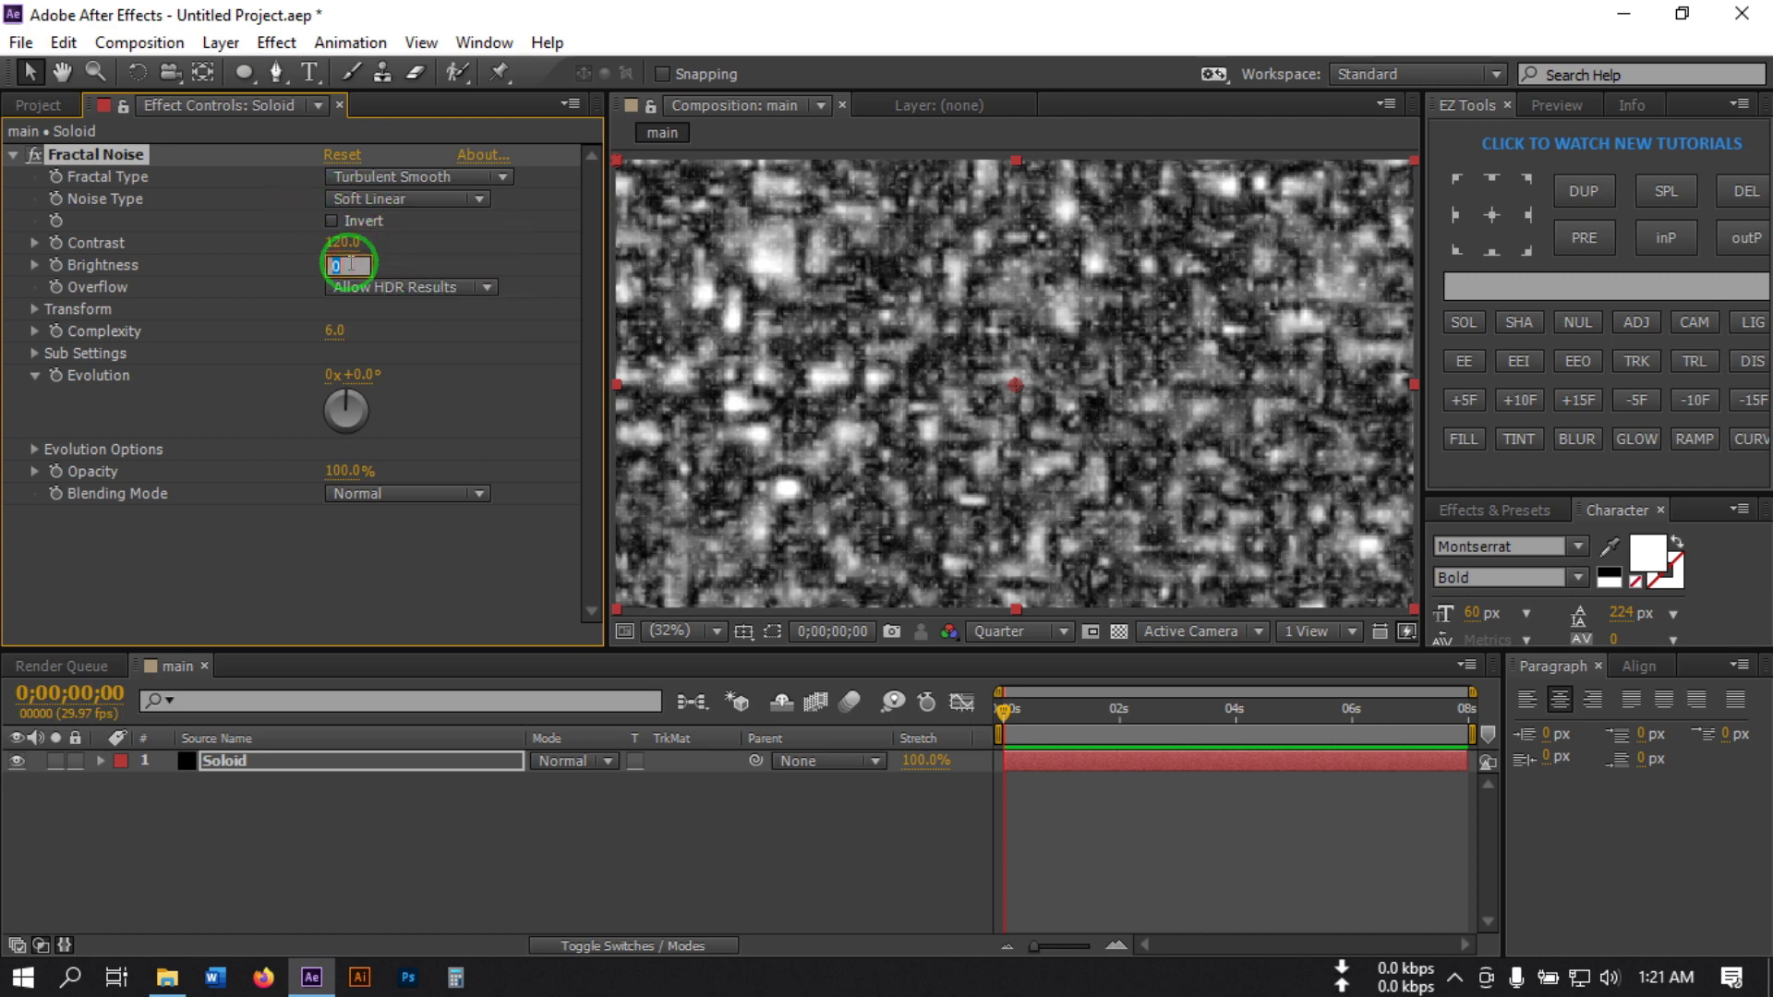
{"action": "type", "text": "2"}
{"action": "key", "text": "Return"}
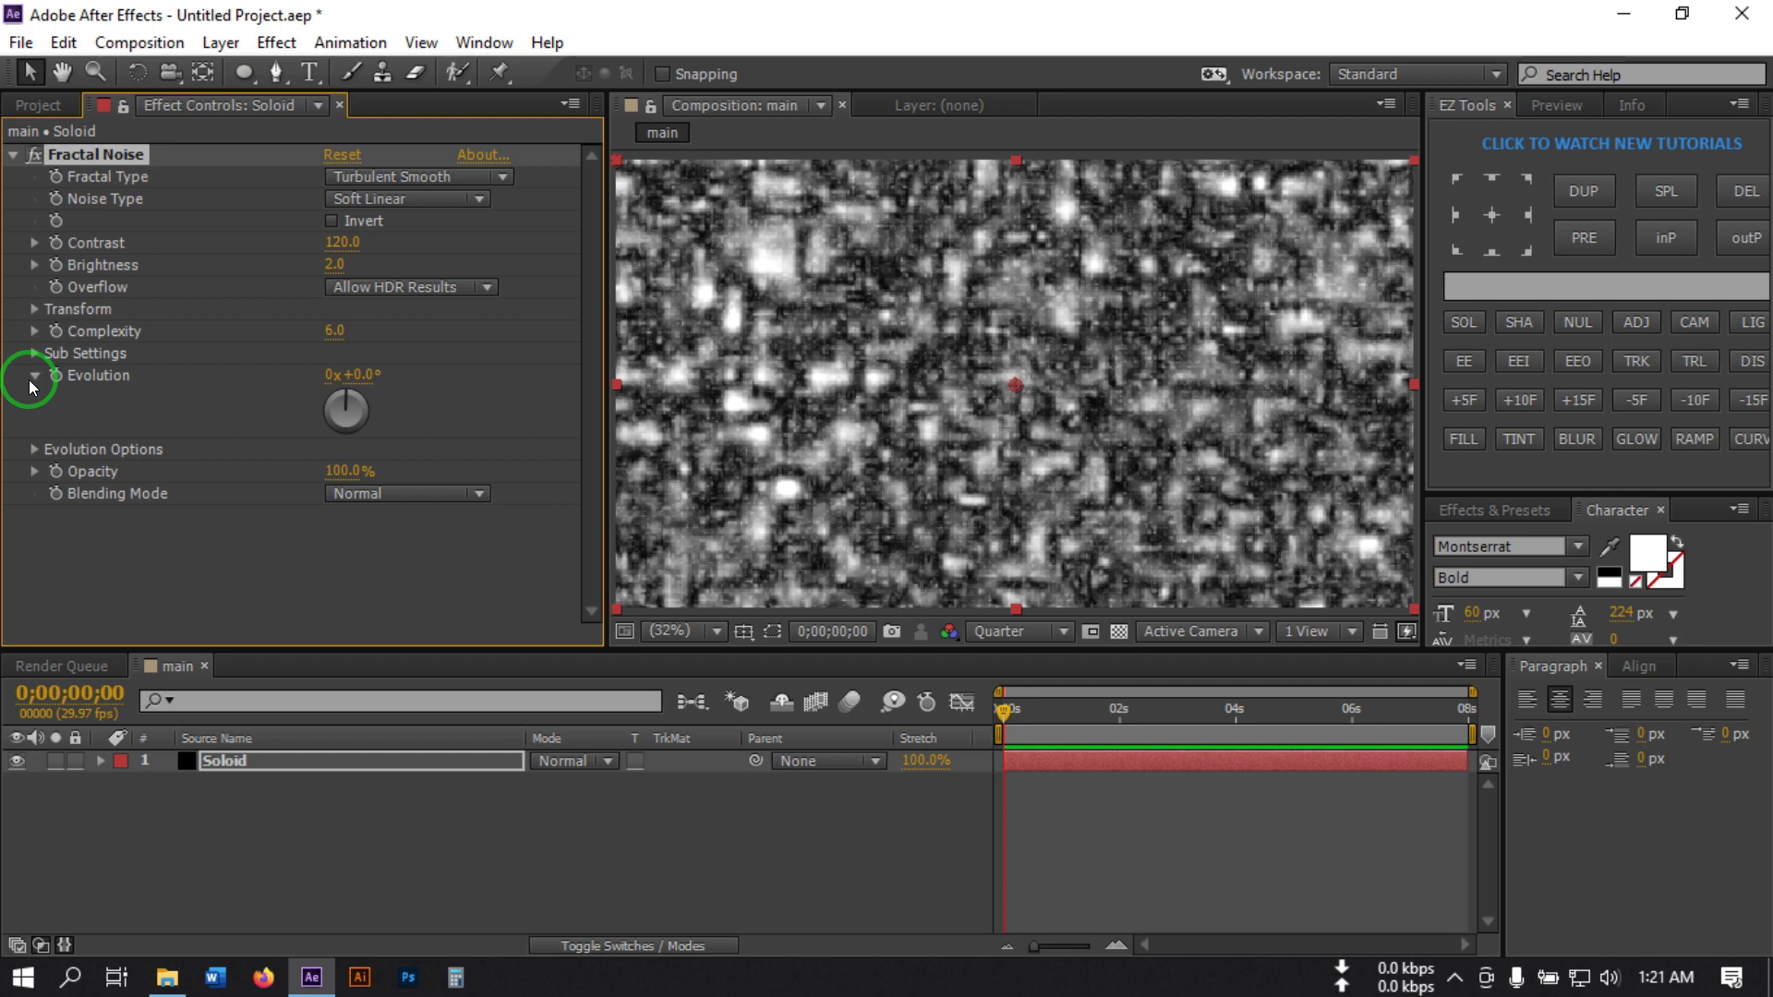
{"action": "left_click", "coordinate": [35, 449]}
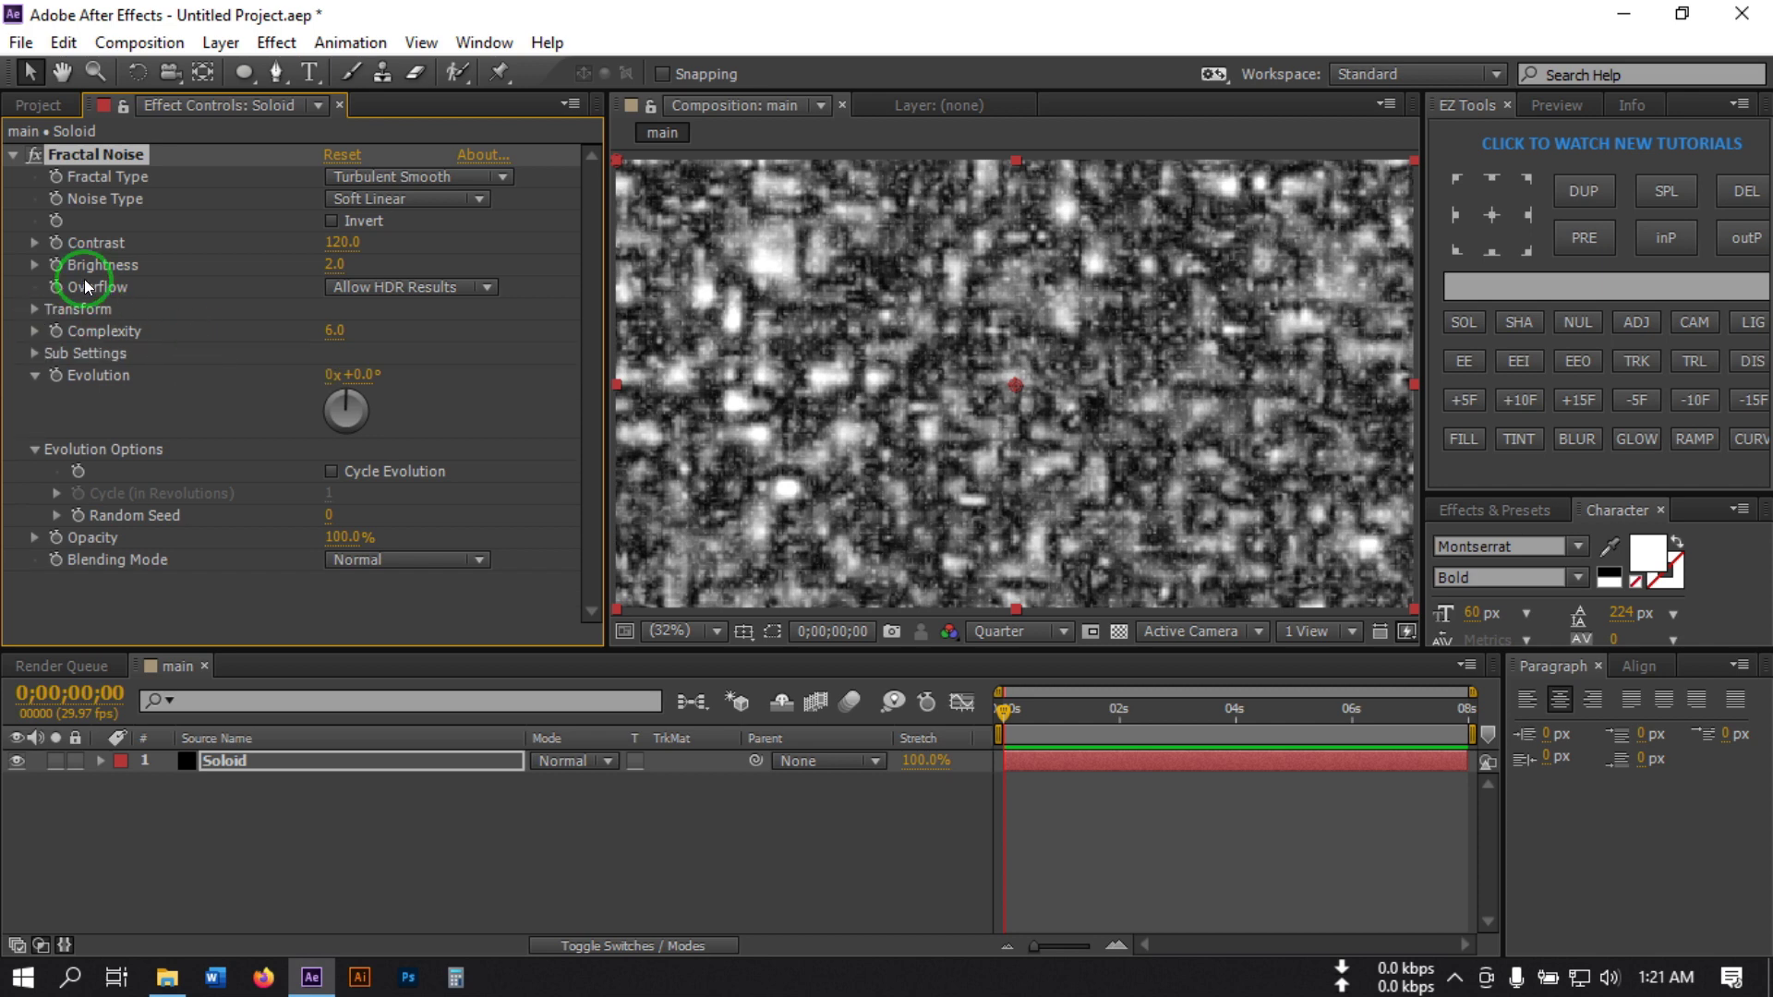
{"action": "left_click", "coordinate": [35, 377]}
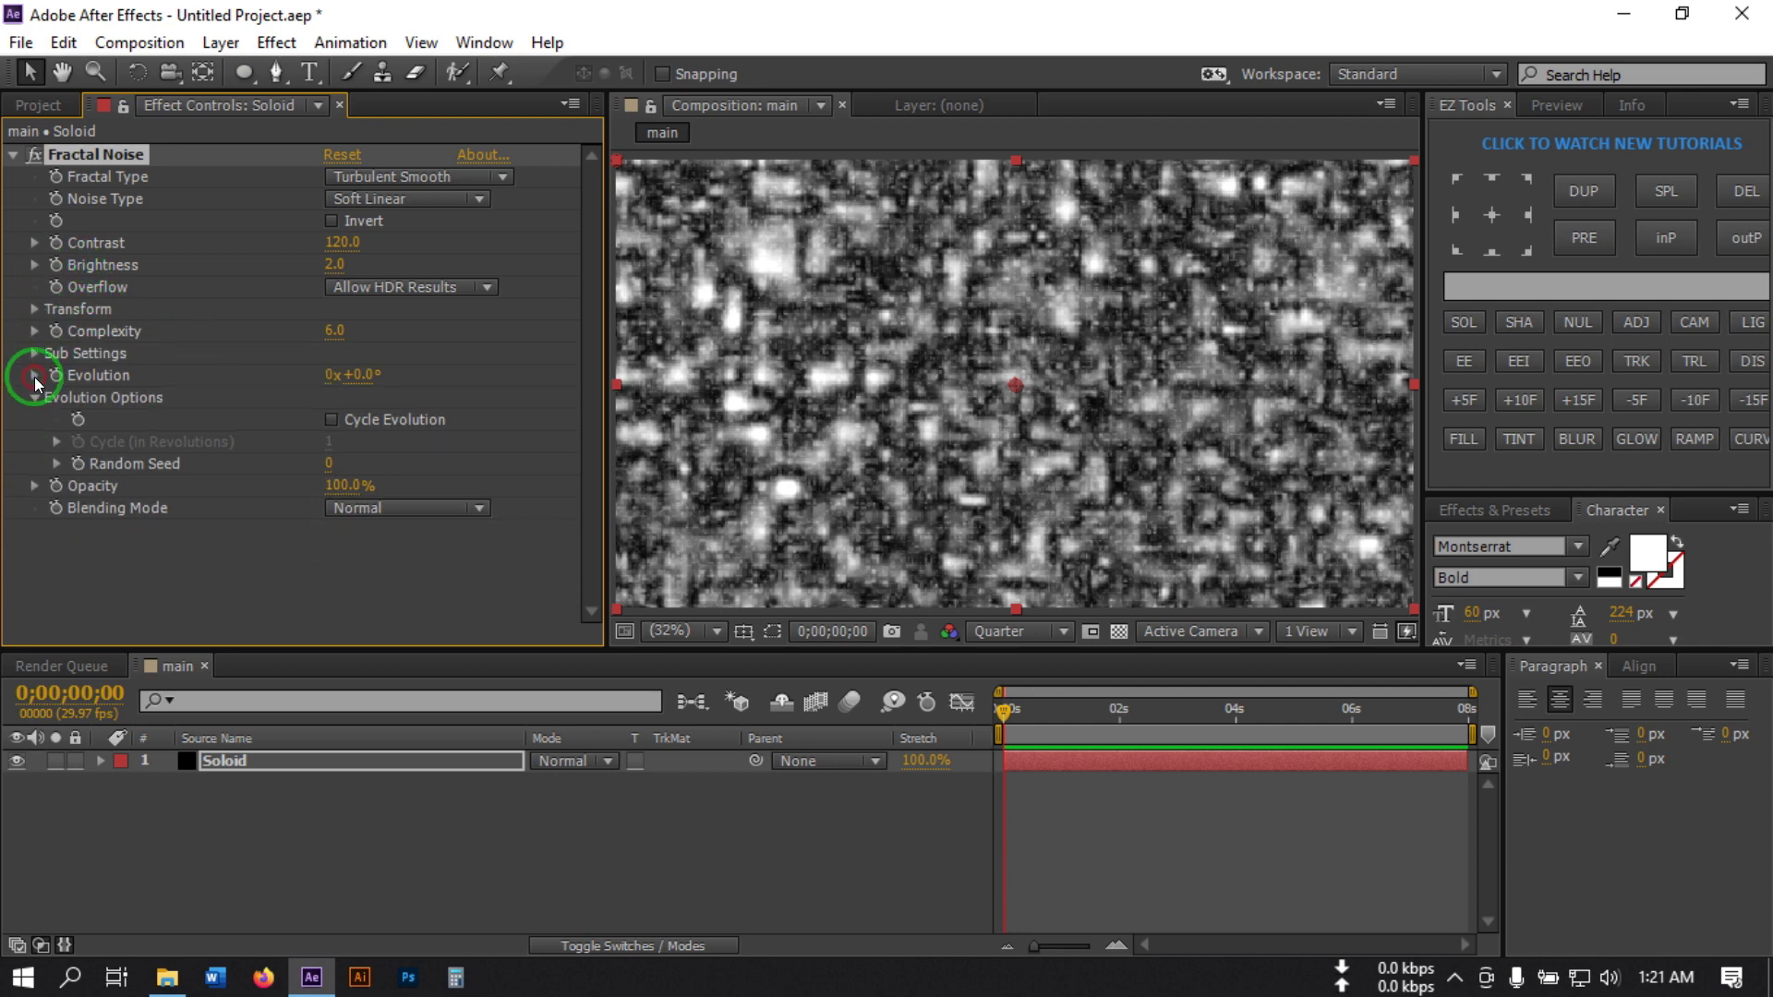
Expand the Fractal Noise Transform settings and turn off Uniform Scaling
{"action": "left_click", "coordinate": [35, 374]}
{"action": "left_click", "coordinate": [36, 374]}
{"action": "left_click", "coordinate": [34, 332]}
{"action": "left_click", "coordinate": [33, 333]}
{"action": "left_click", "coordinate": [34, 355]}
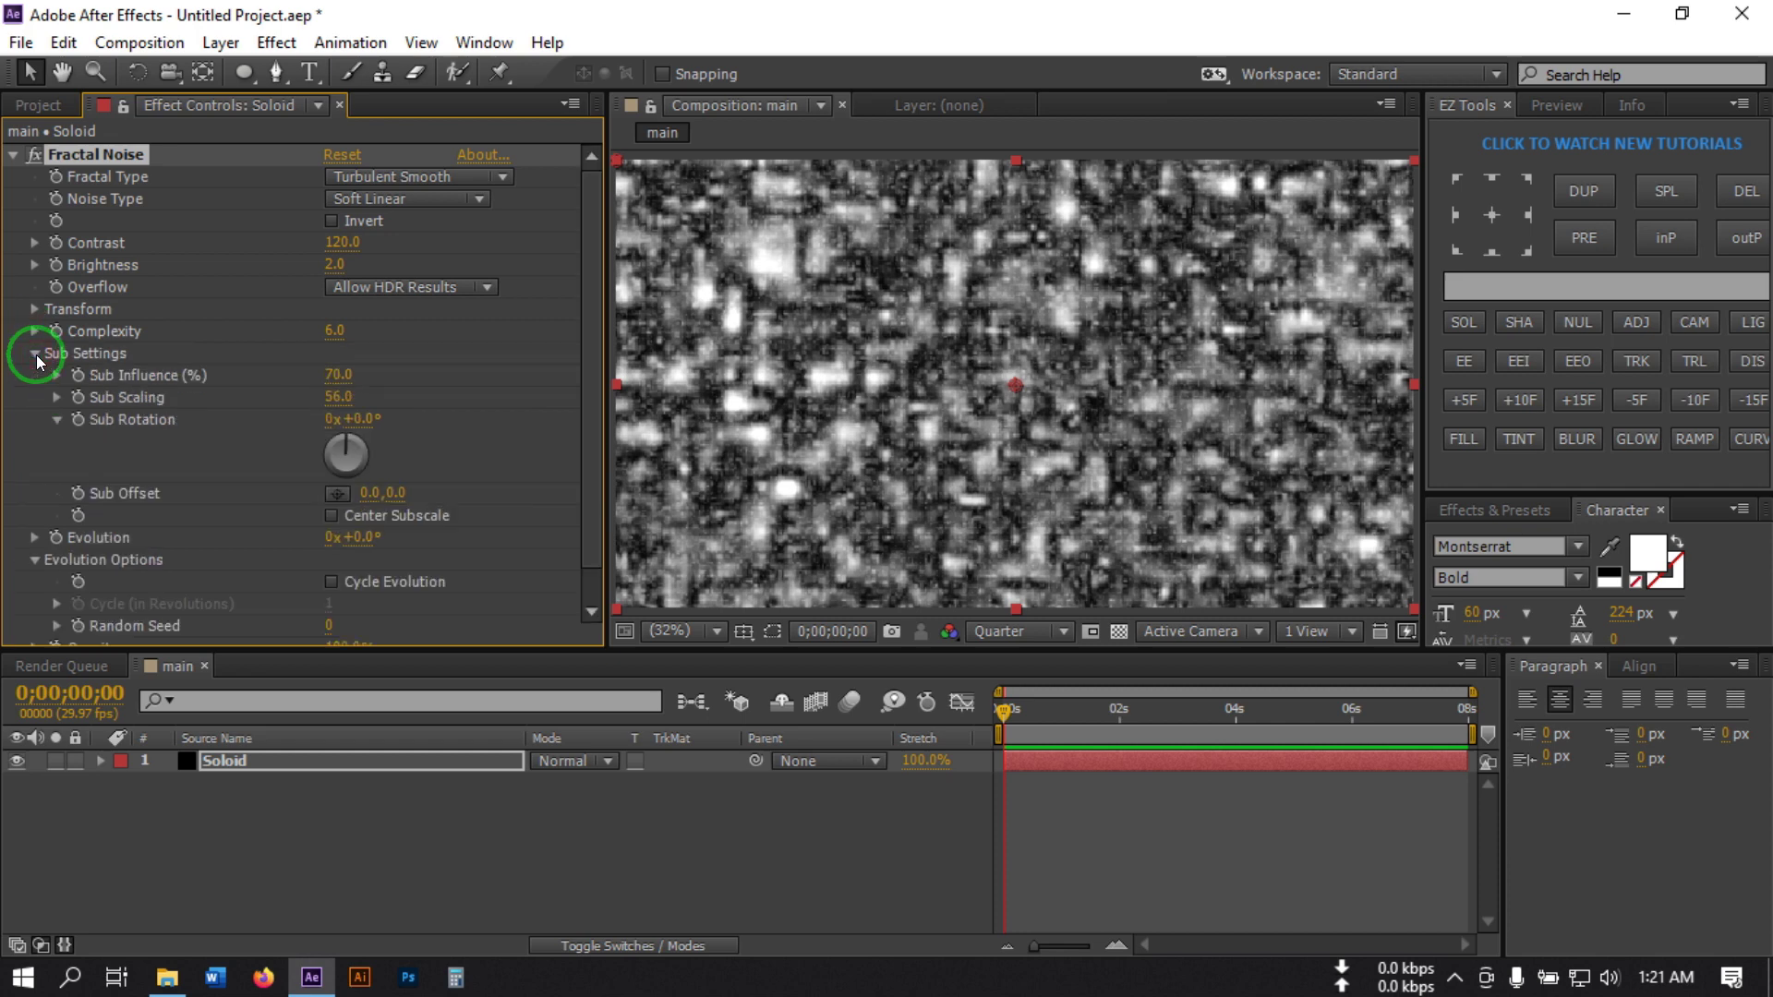
{"action": "left_click", "coordinate": [35, 355]}
{"action": "left_click", "coordinate": [34, 309]}
{"action": "left_click", "coordinate": [34, 310]}
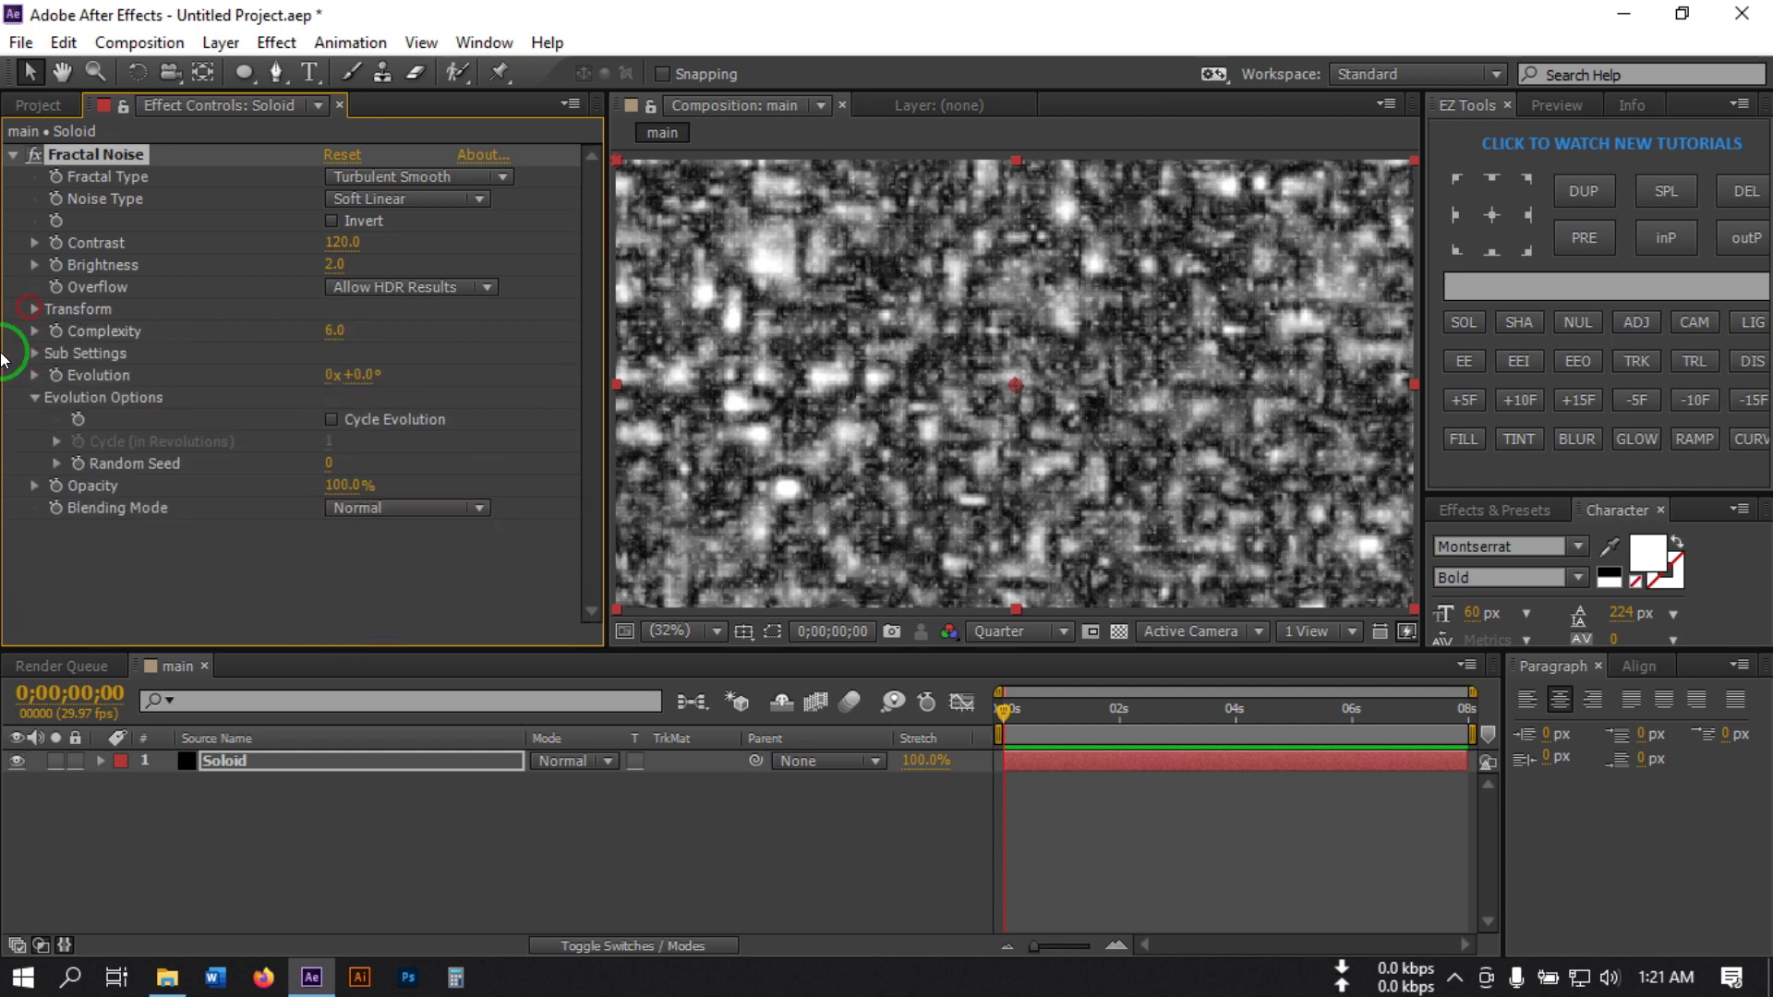
{"action": "left_click", "coordinate": [34, 309]}
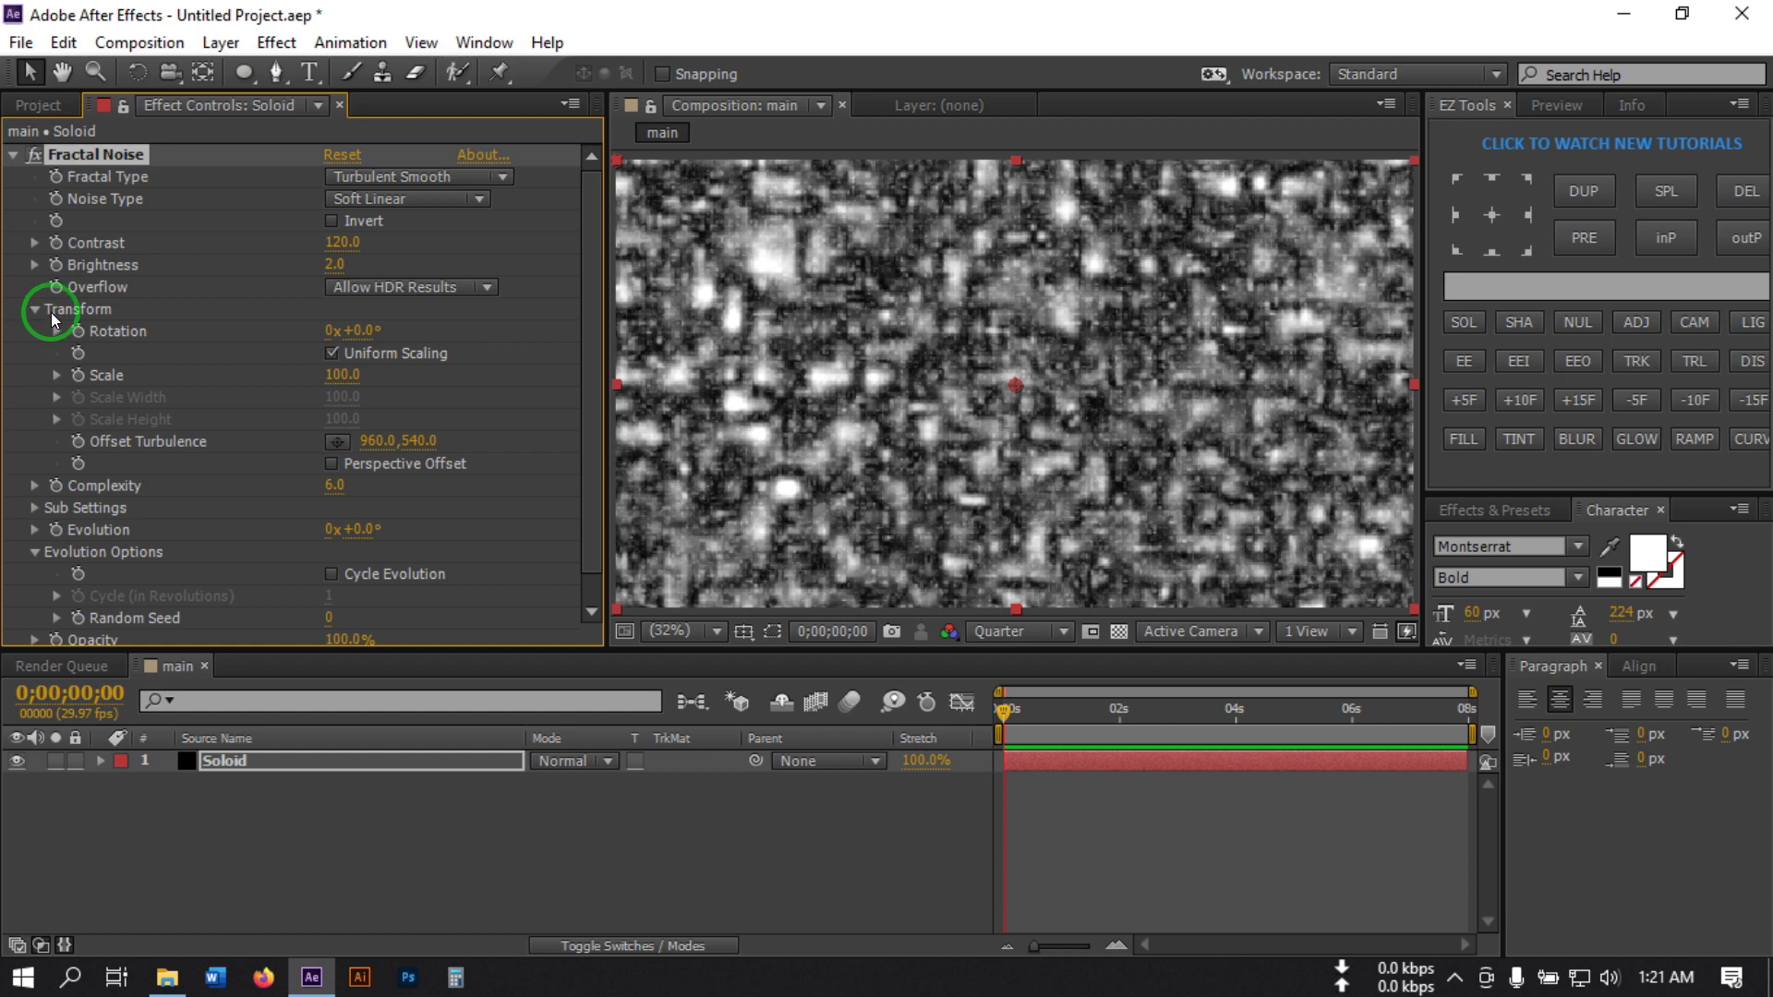
{"action": "left_click", "coordinate": [331, 352]}
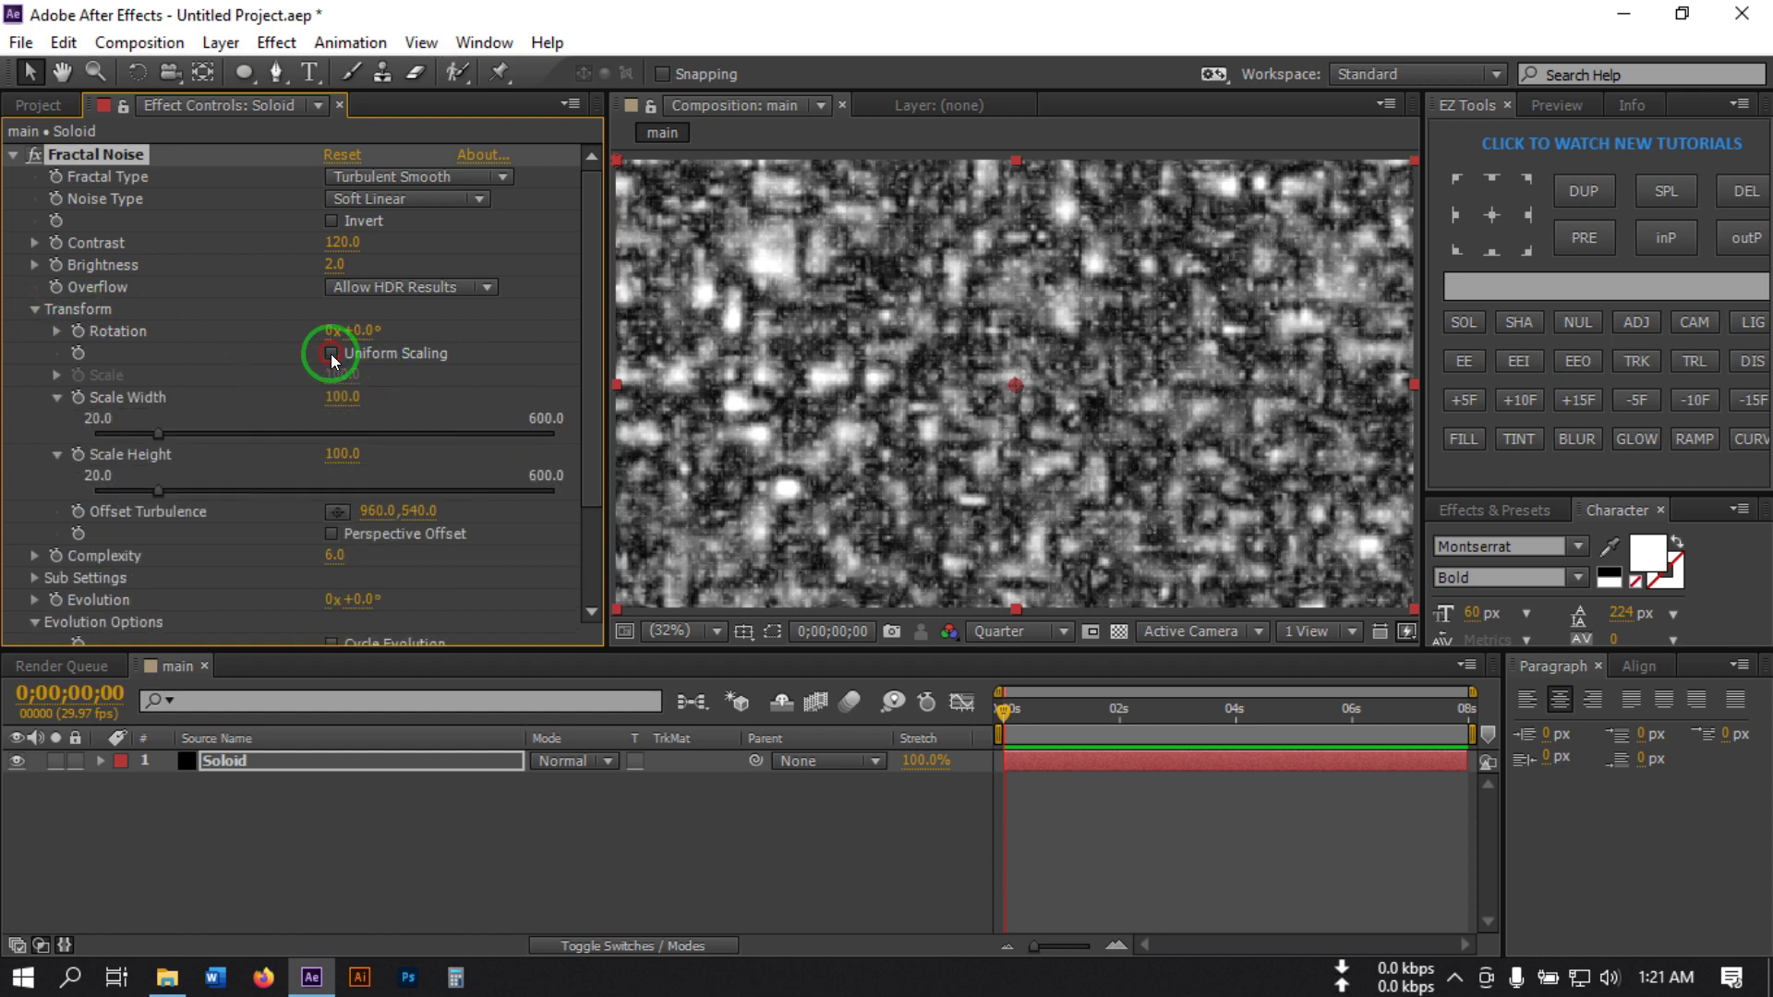
Set Scale Height to 10000 and Complexity to 2
{"action": "left_click", "coordinate": [341, 454]}
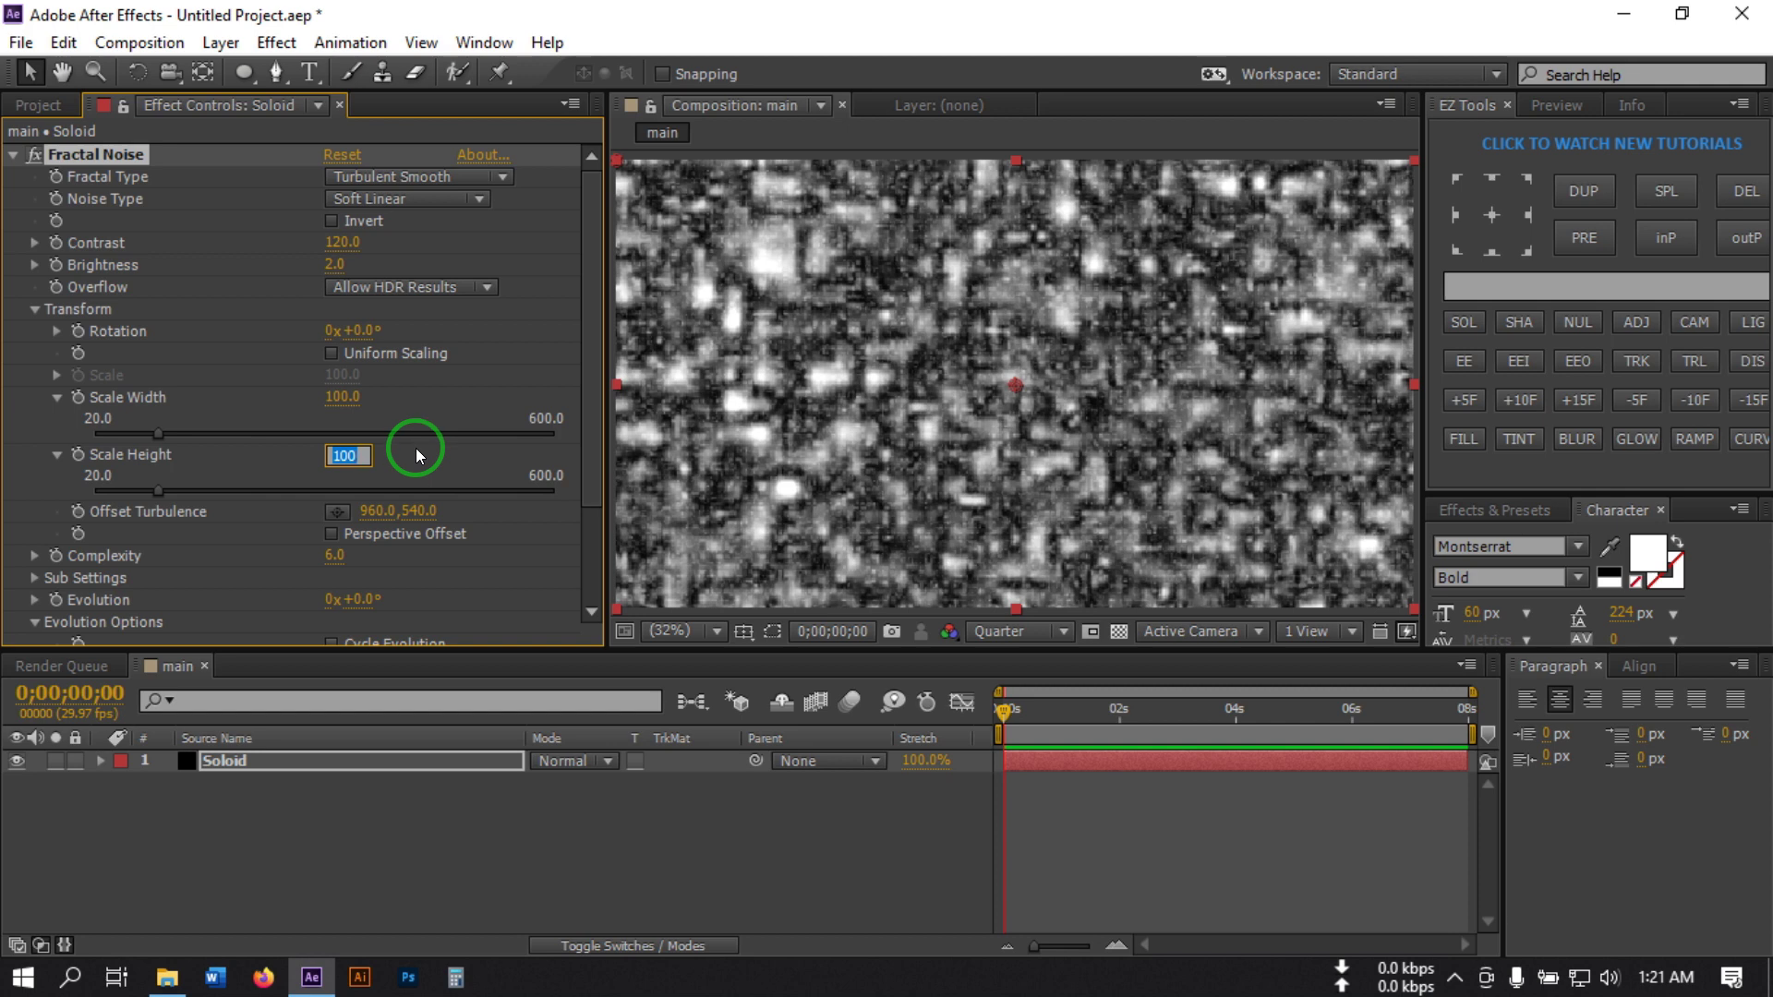
{"action": "type", "text": "10000"}
{"action": "key", "text": "Return"}
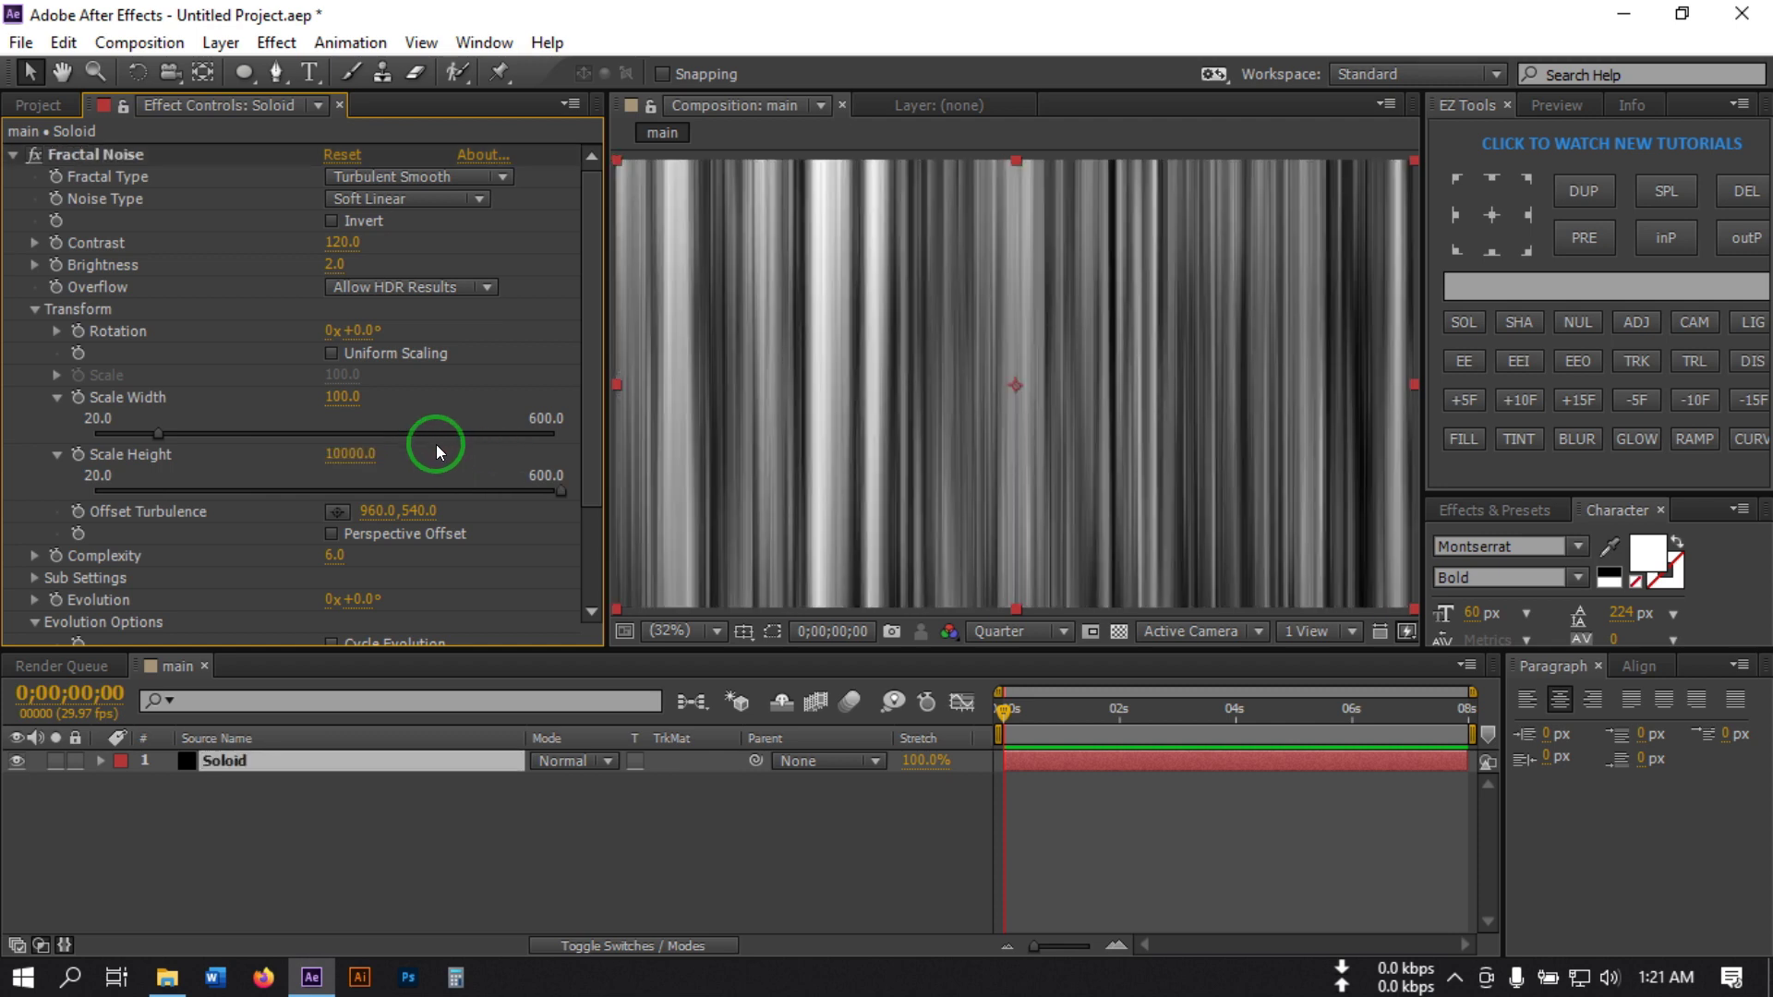
{"action": "left_click", "coordinate": [333, 557]}
{"action": "type", "text": "2"}
{"action": "key", "text": "Return"}
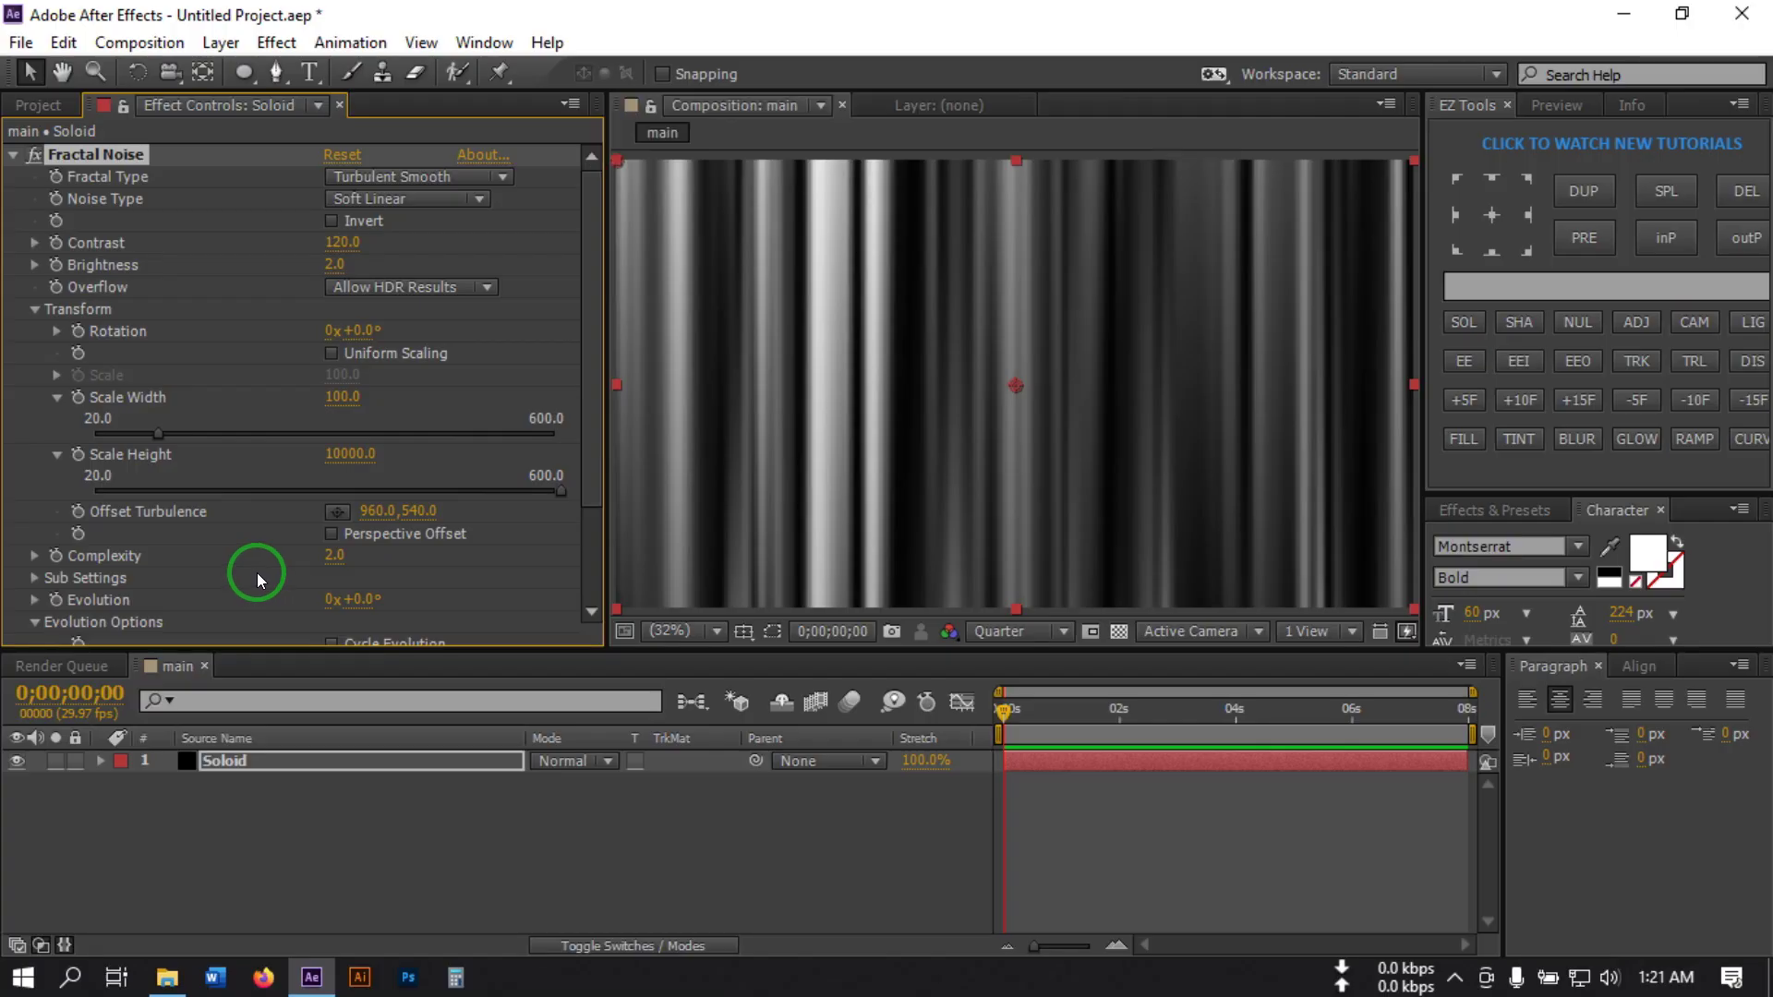
{"action": "scroll", "coordinate": [254, 573], "scroll_direction": "down", "scroll_amount": 2}
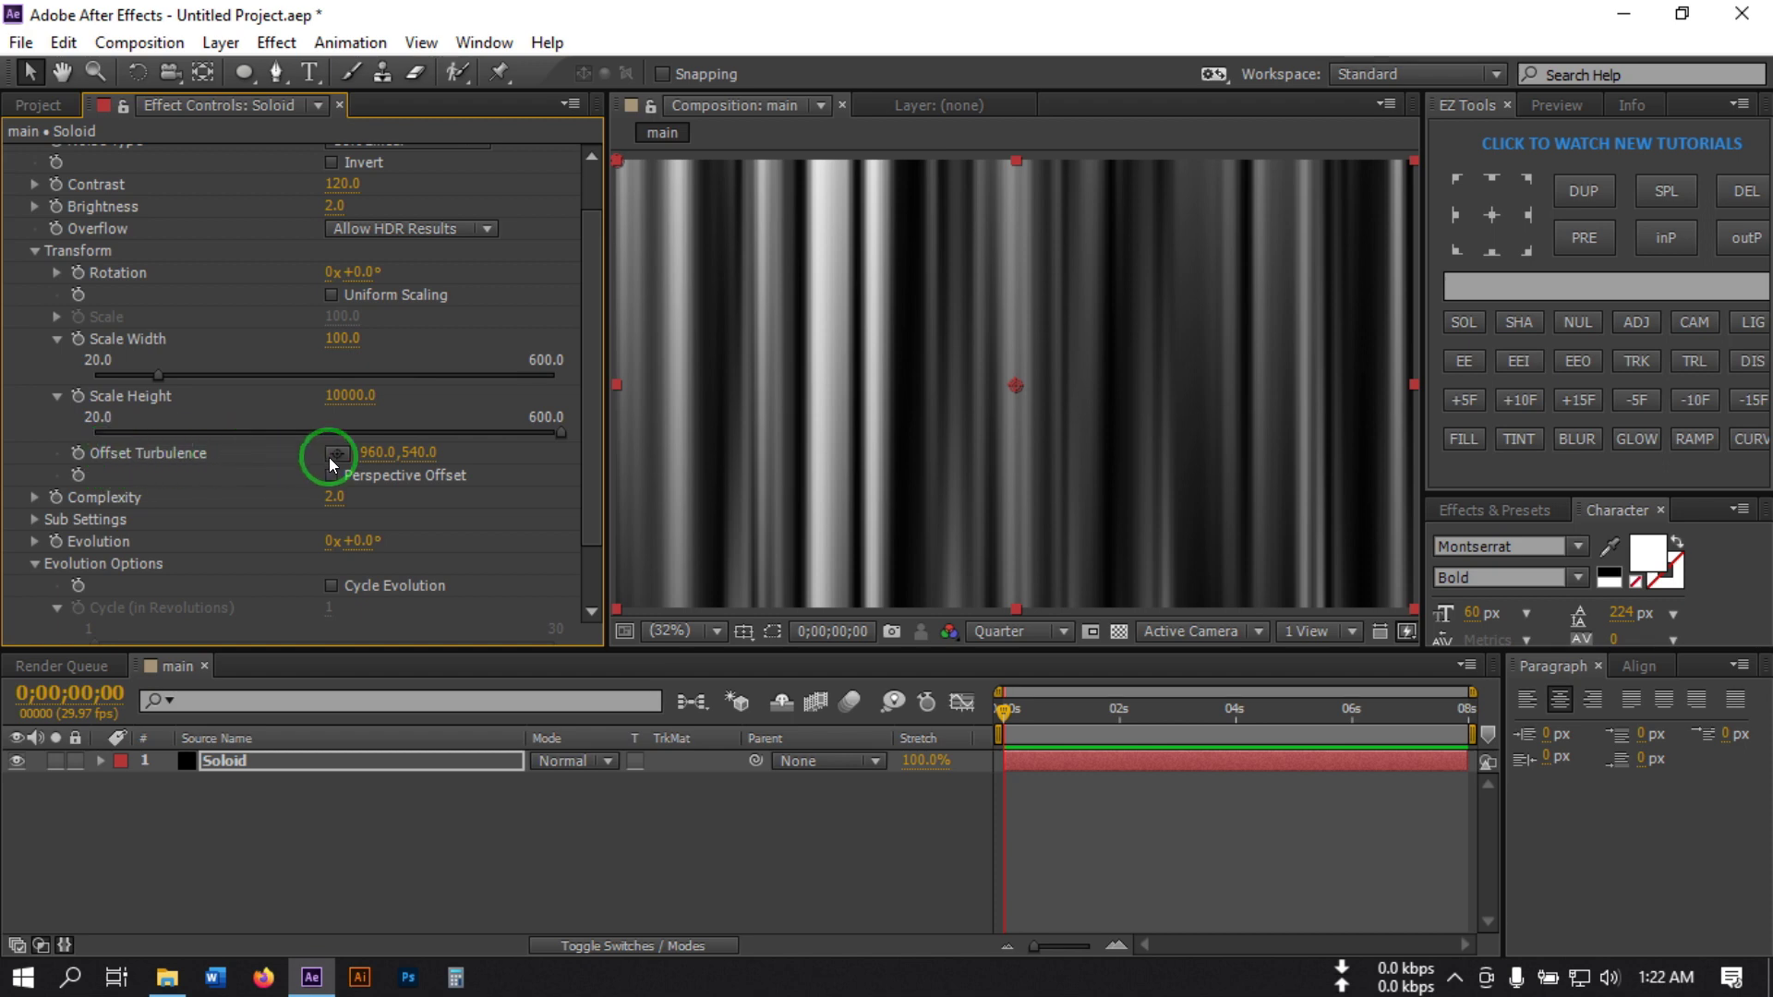
Keyframe Offset Turbulence from 960,540 at the start to 1500,540 at the end, then preview
{"action": "left_click", "coordinate": [92, 452]}
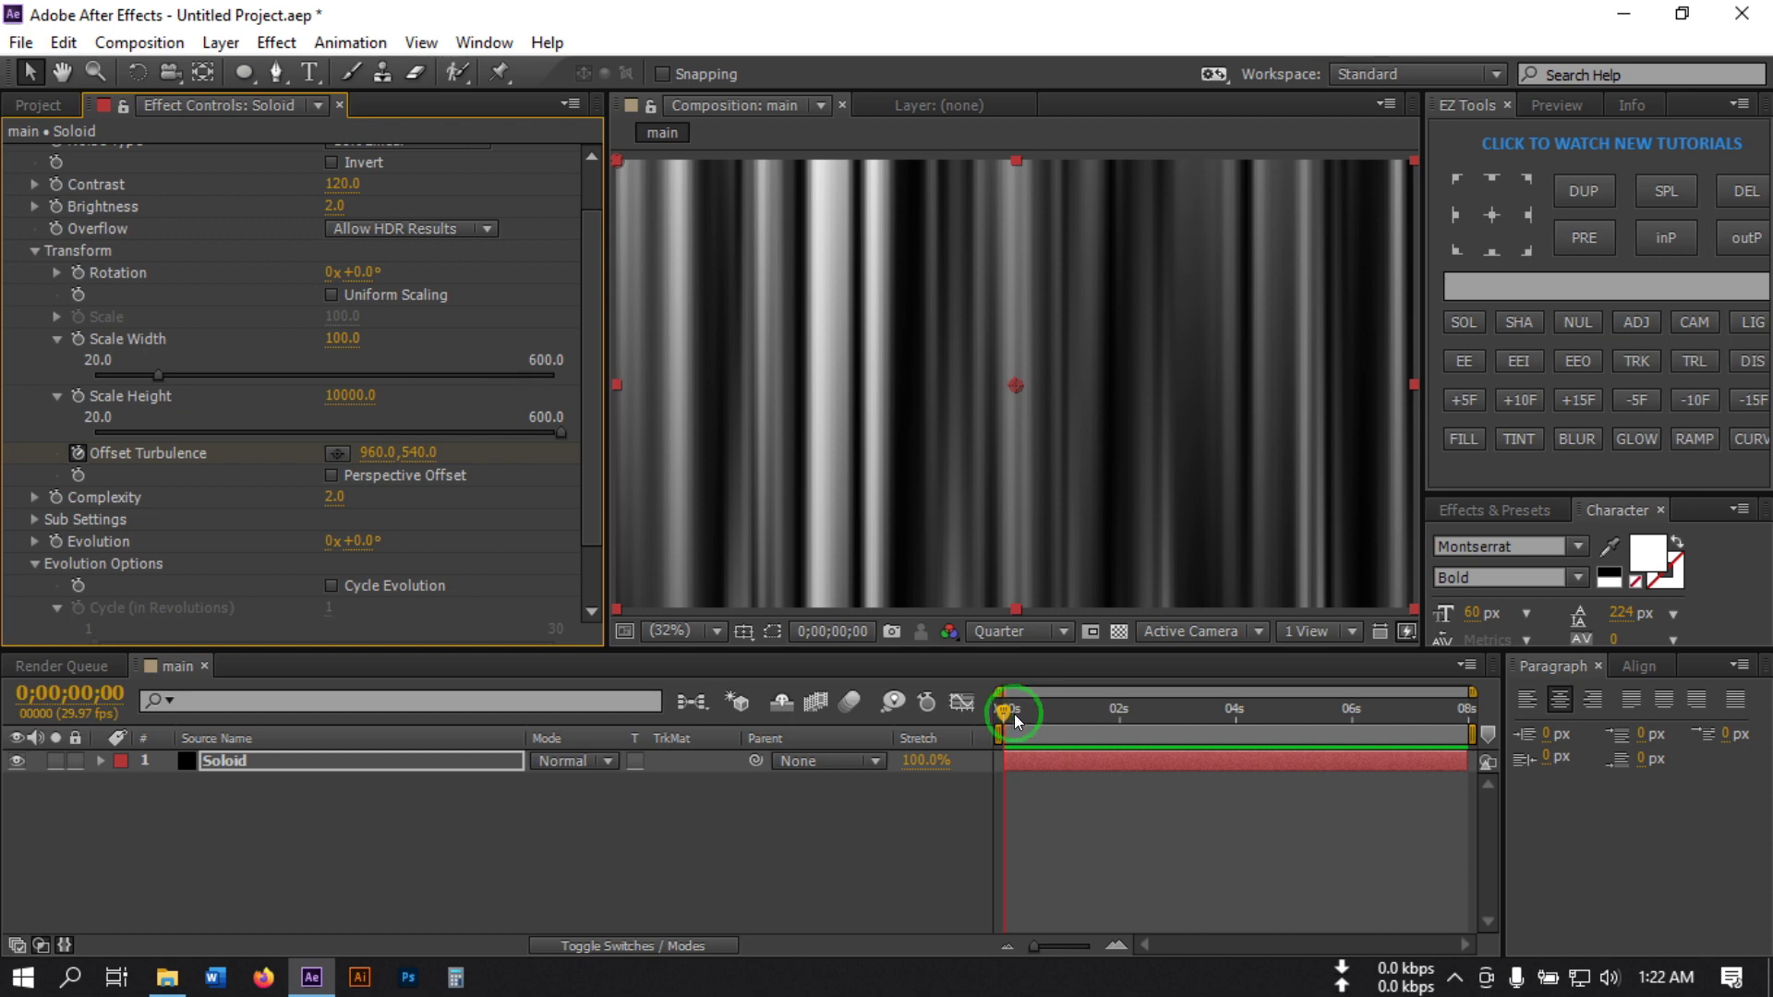
{"action": "left_click_drag", "start_coordinate": [1000, 730], "coordinate": [1484, 725]}
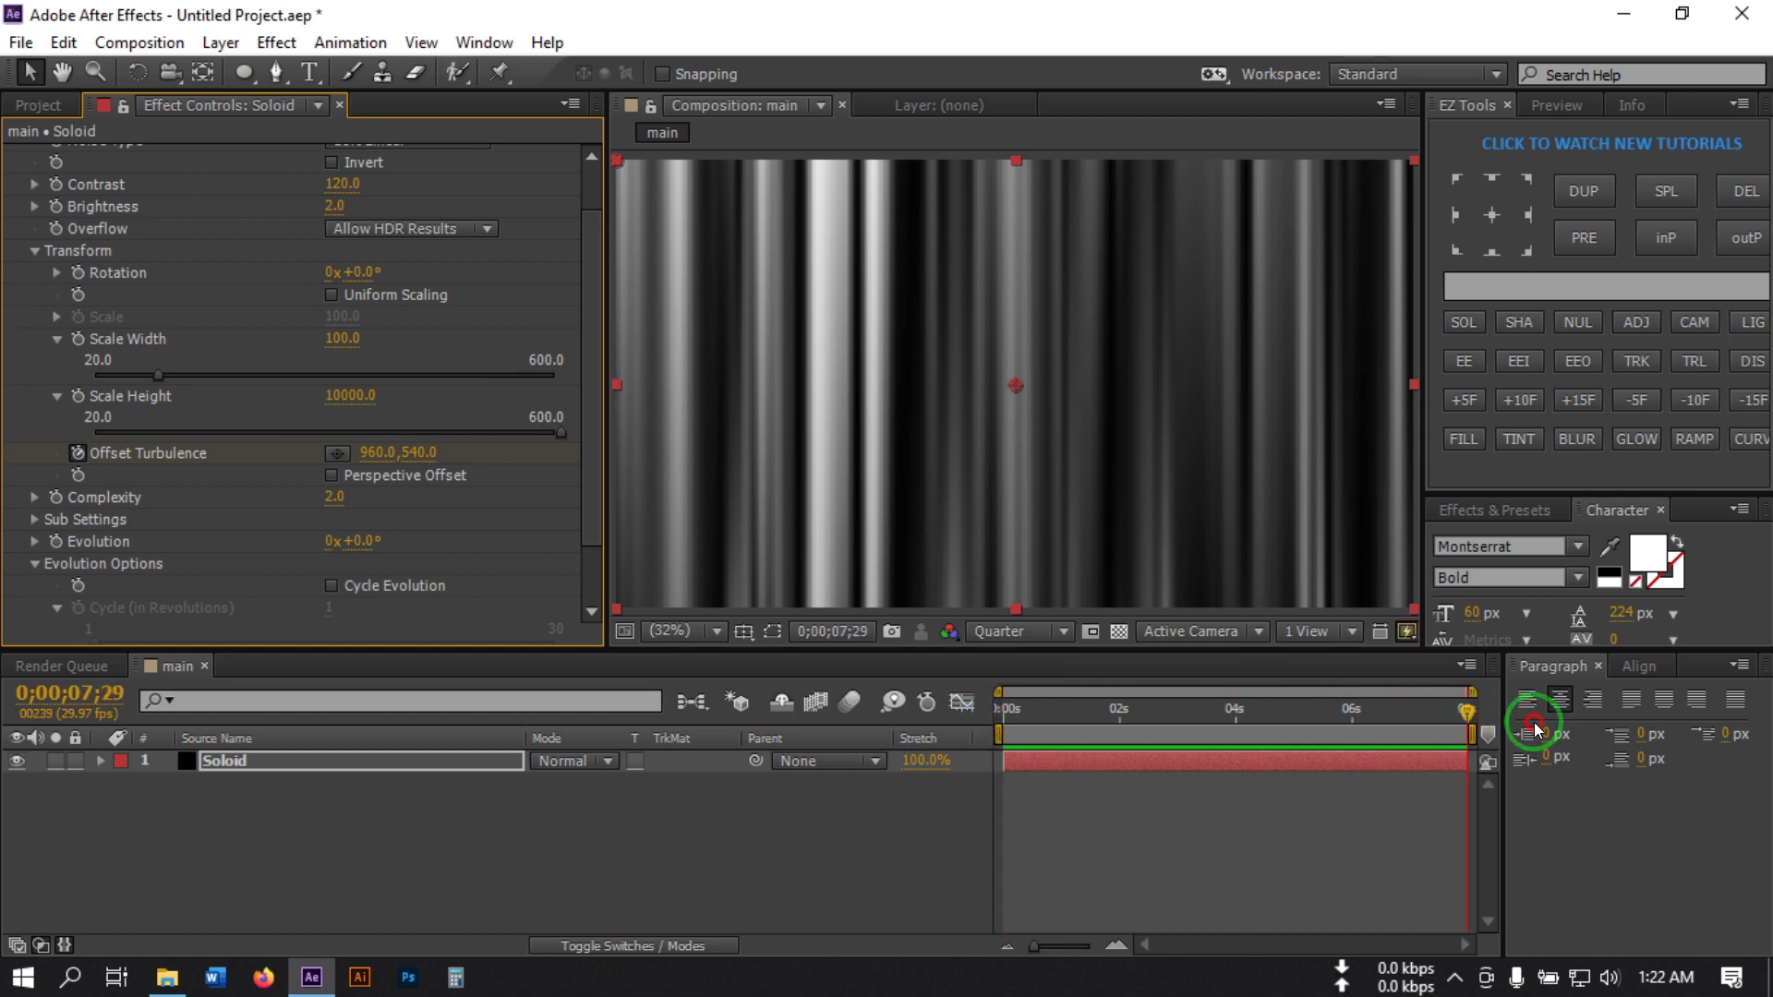
{"action": "left_click_drag", "start_coordinate": [376, 453], "coordinate": [426, 450]}
{"action": "left_click", "coordinate": [374, 452]}
{"action": "type", "text": "15"}
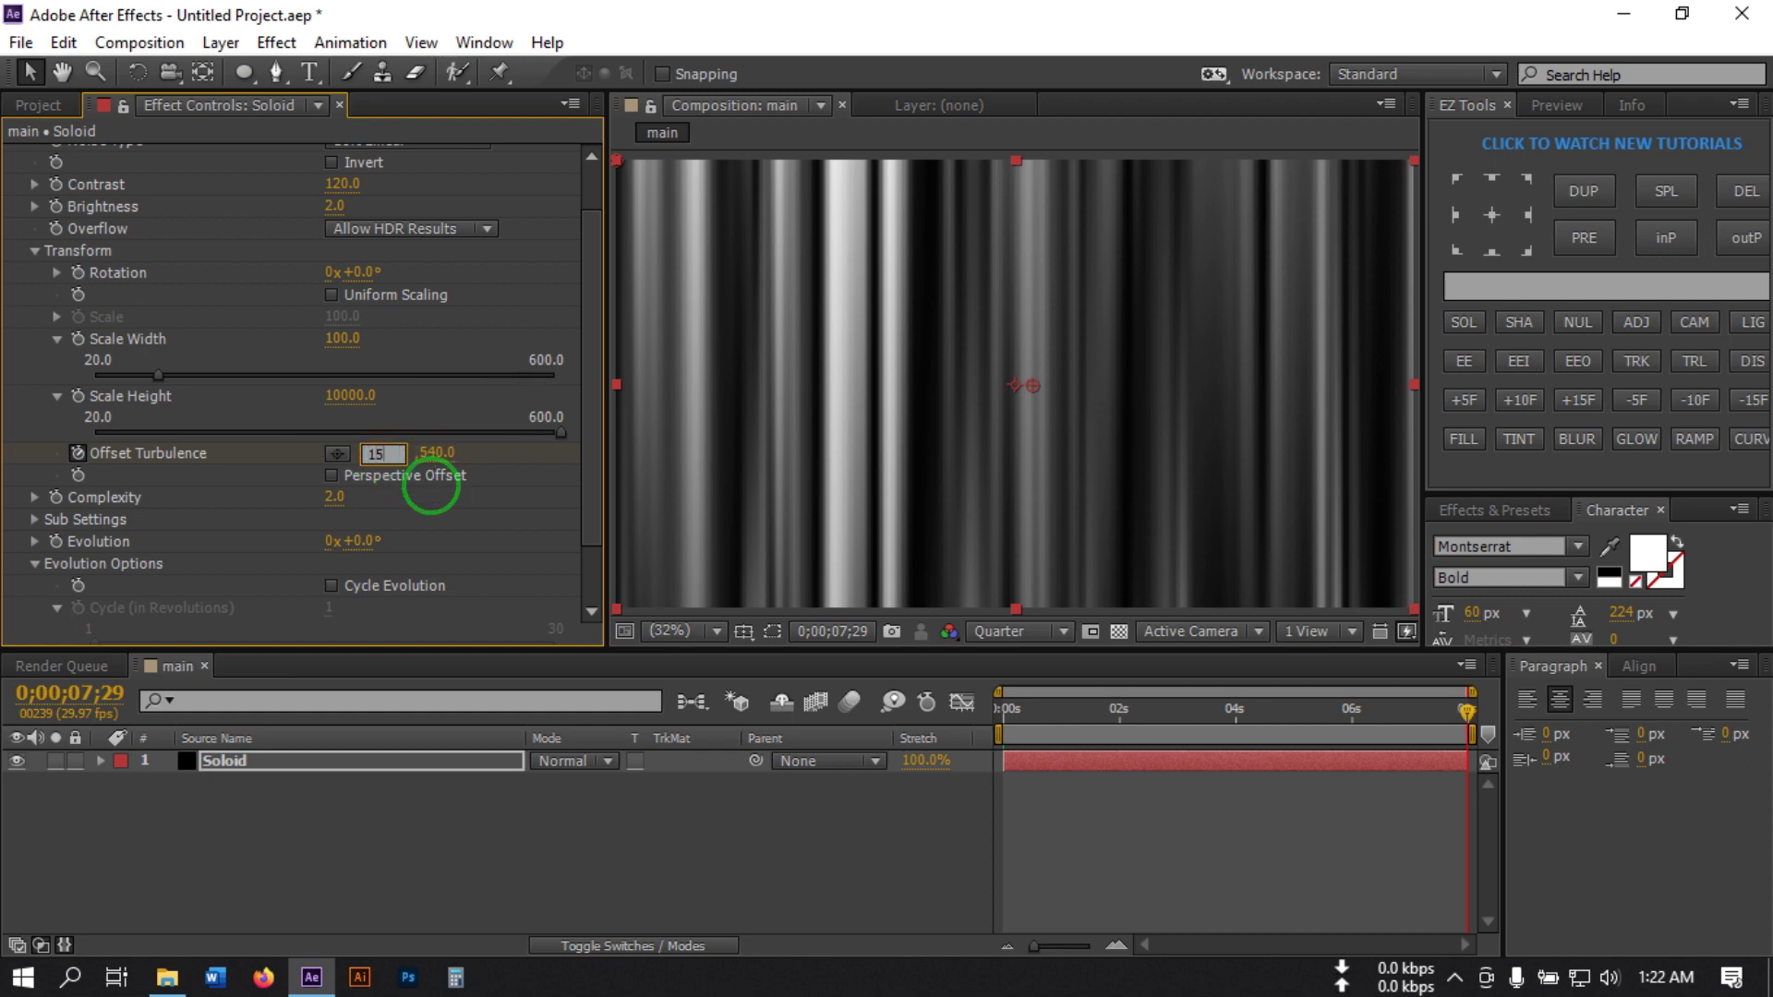
{"action": "type", "text": "00"}
{"action": "key", "text": "Return"}
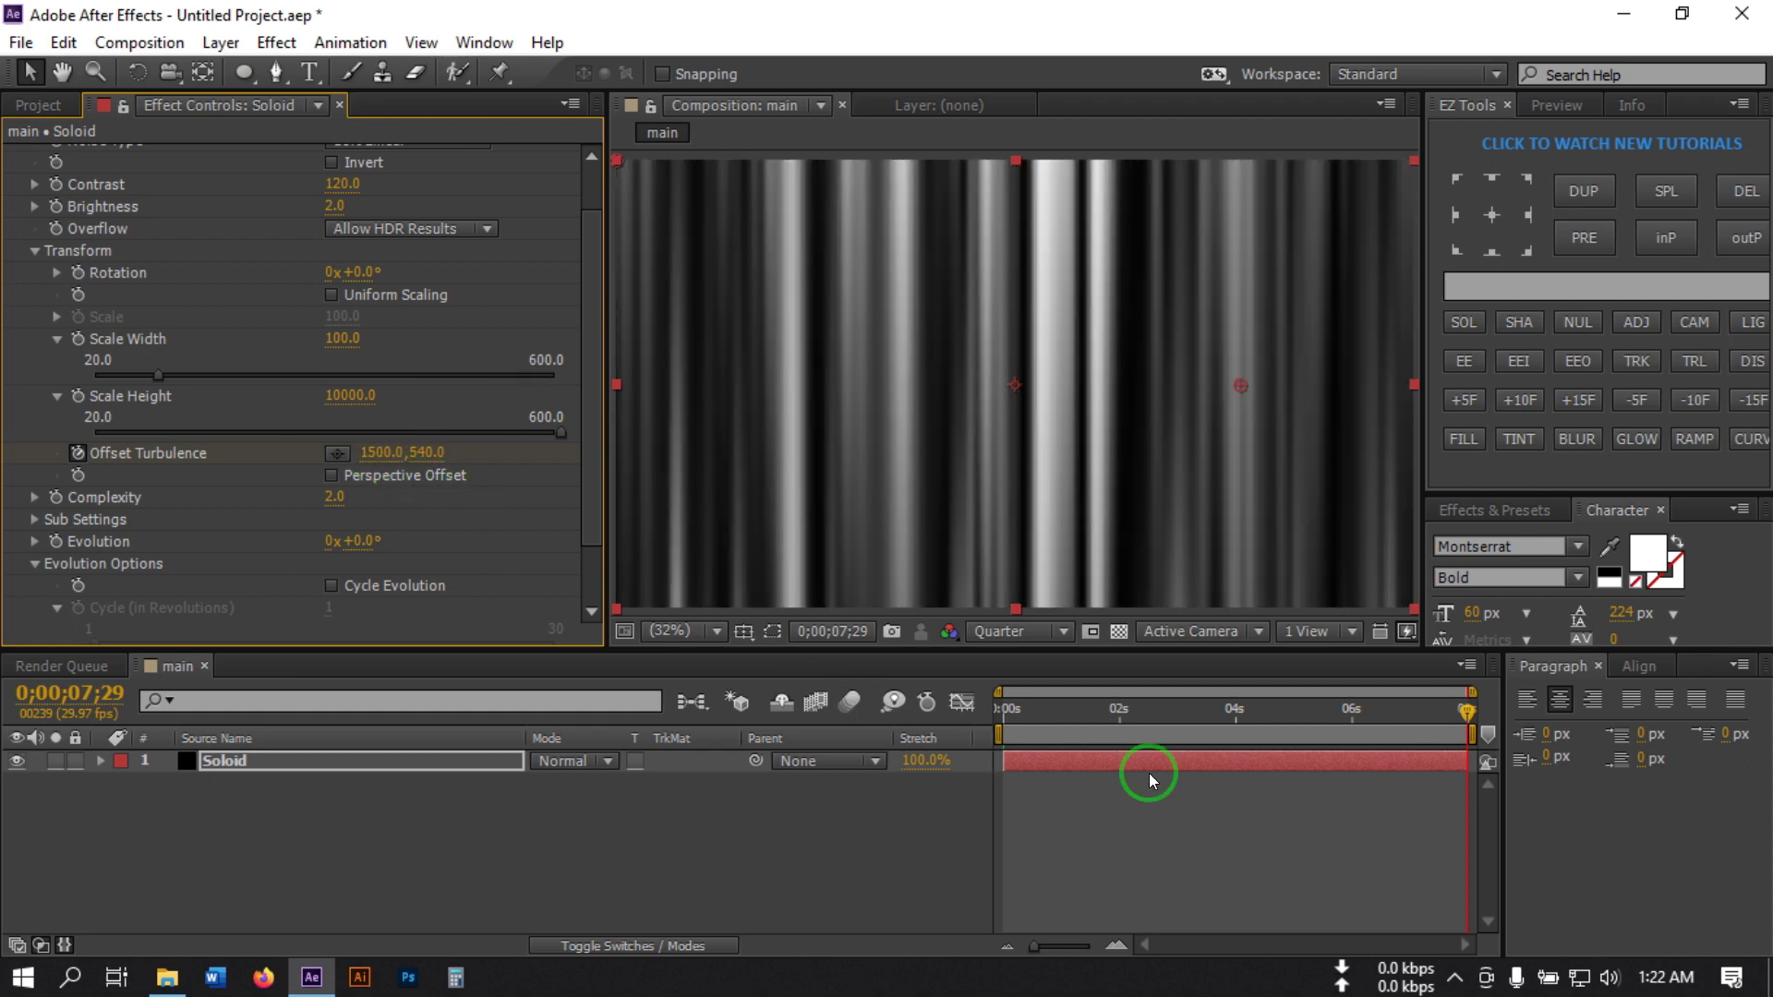
{"action": "left_click_drag", "start_coordinate": [1464, 720], "coordinate": [997, 762]}
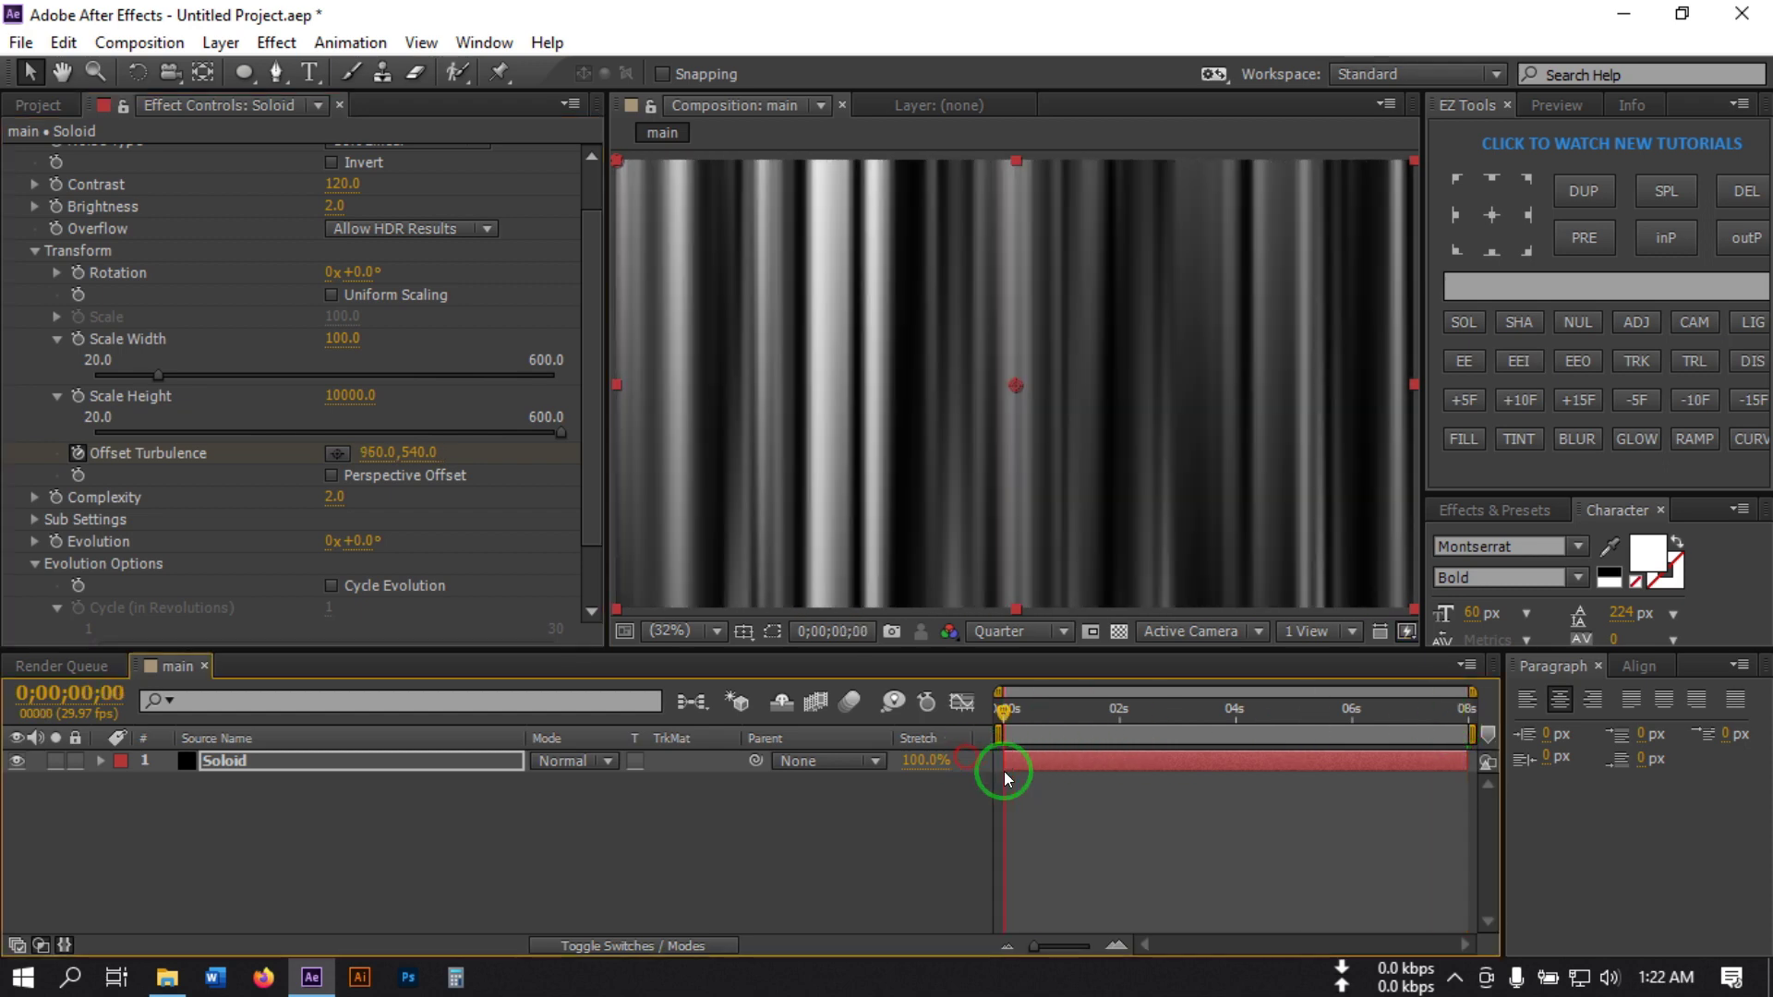
{"action": "key", "text": "KP_0"}
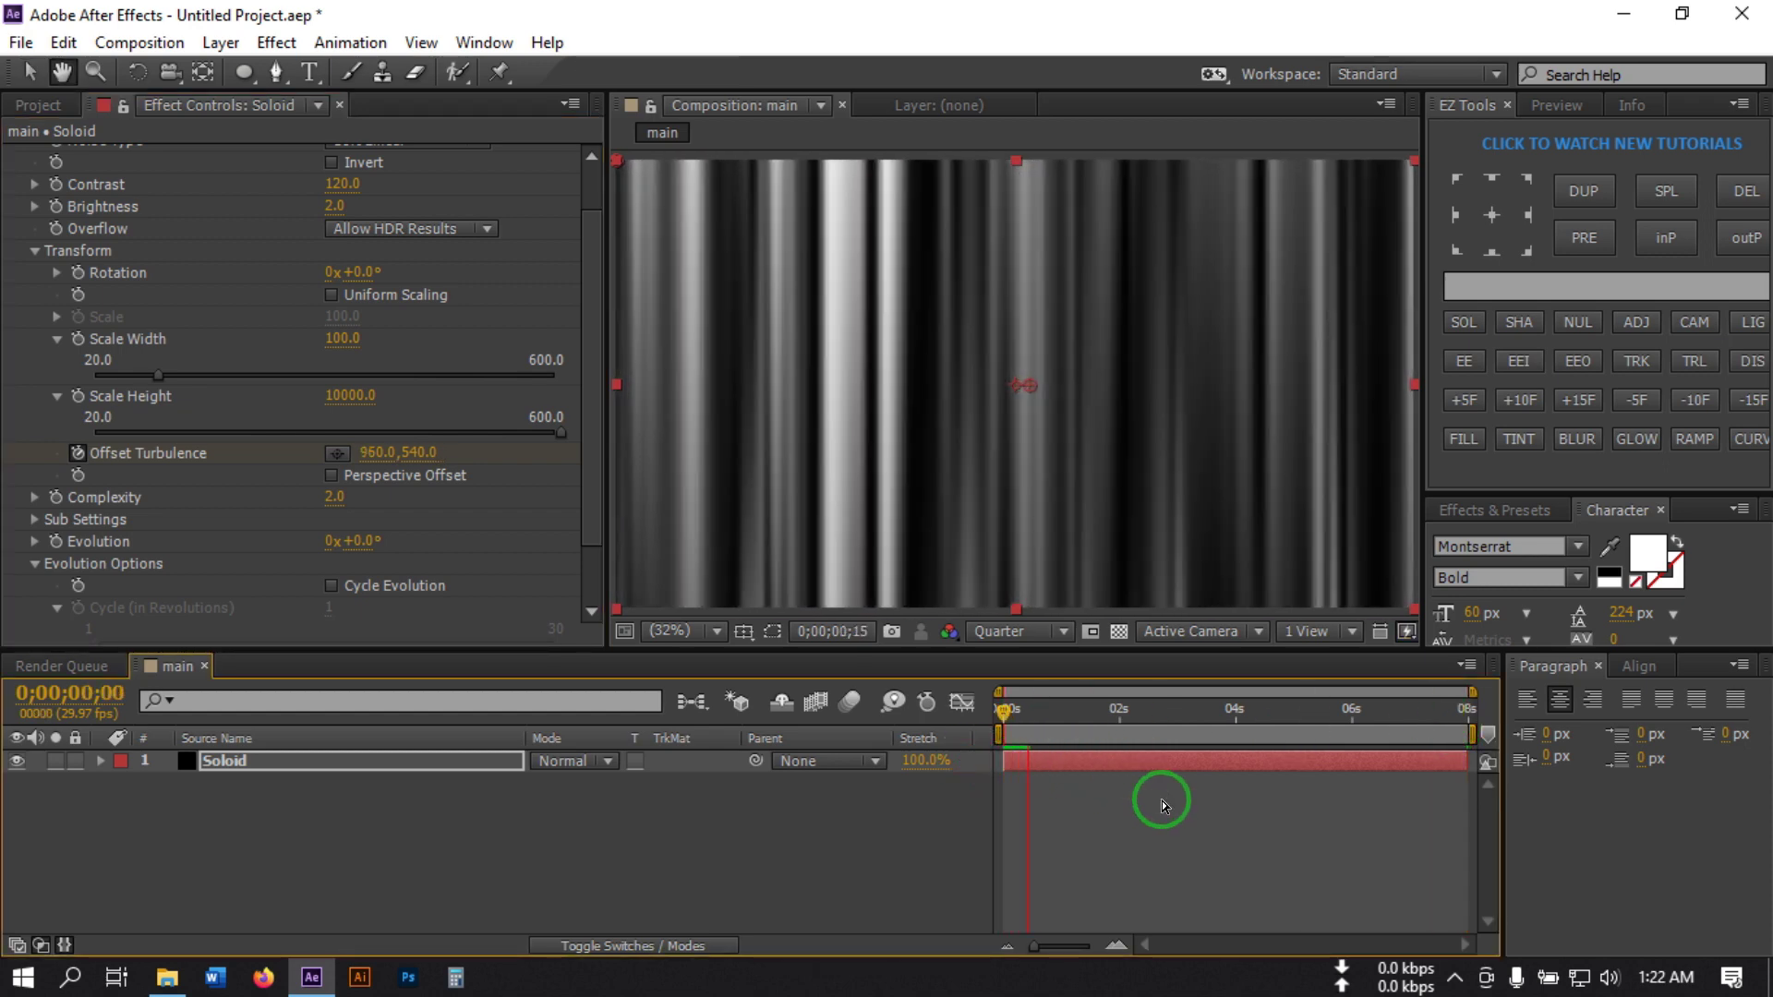
{"action": "left_click", "coordinate": [1105, 736]}
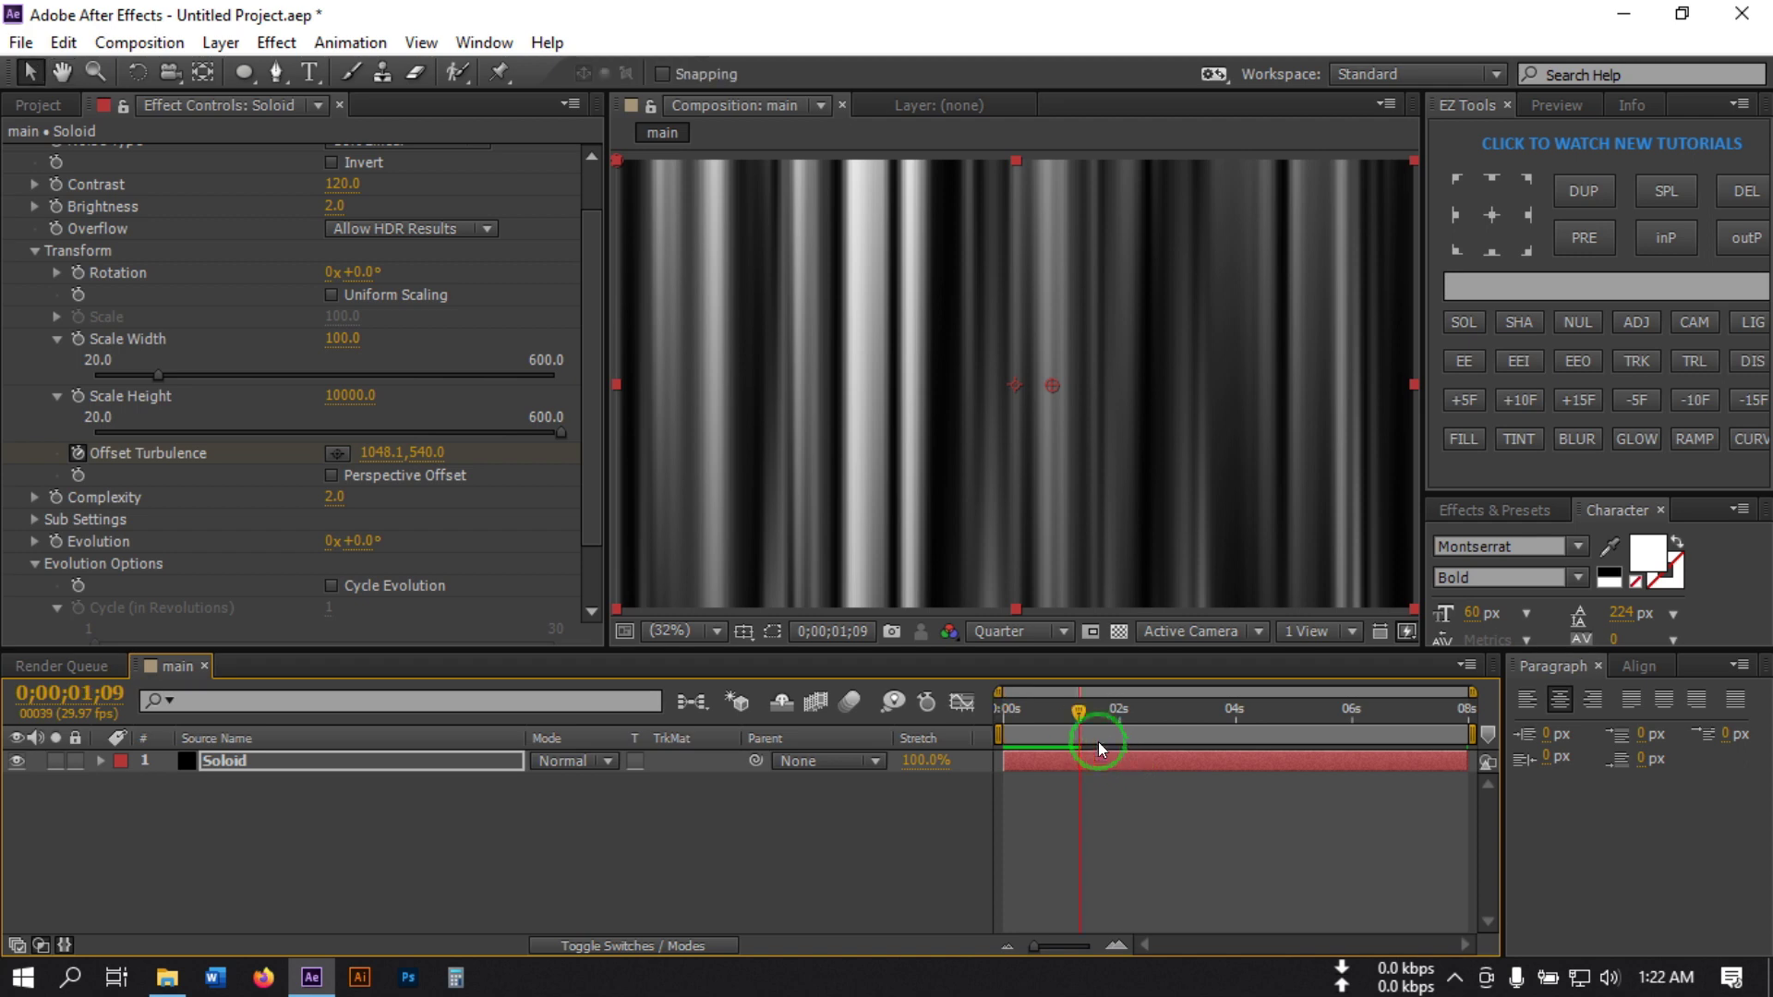
{"action": "left_click", "coordinate": [313, 800]}
Pre-compose the Soloid layer into a comp named Noise, moving all attributes
{"action": "left_click", "coordinate": [234, 762]}
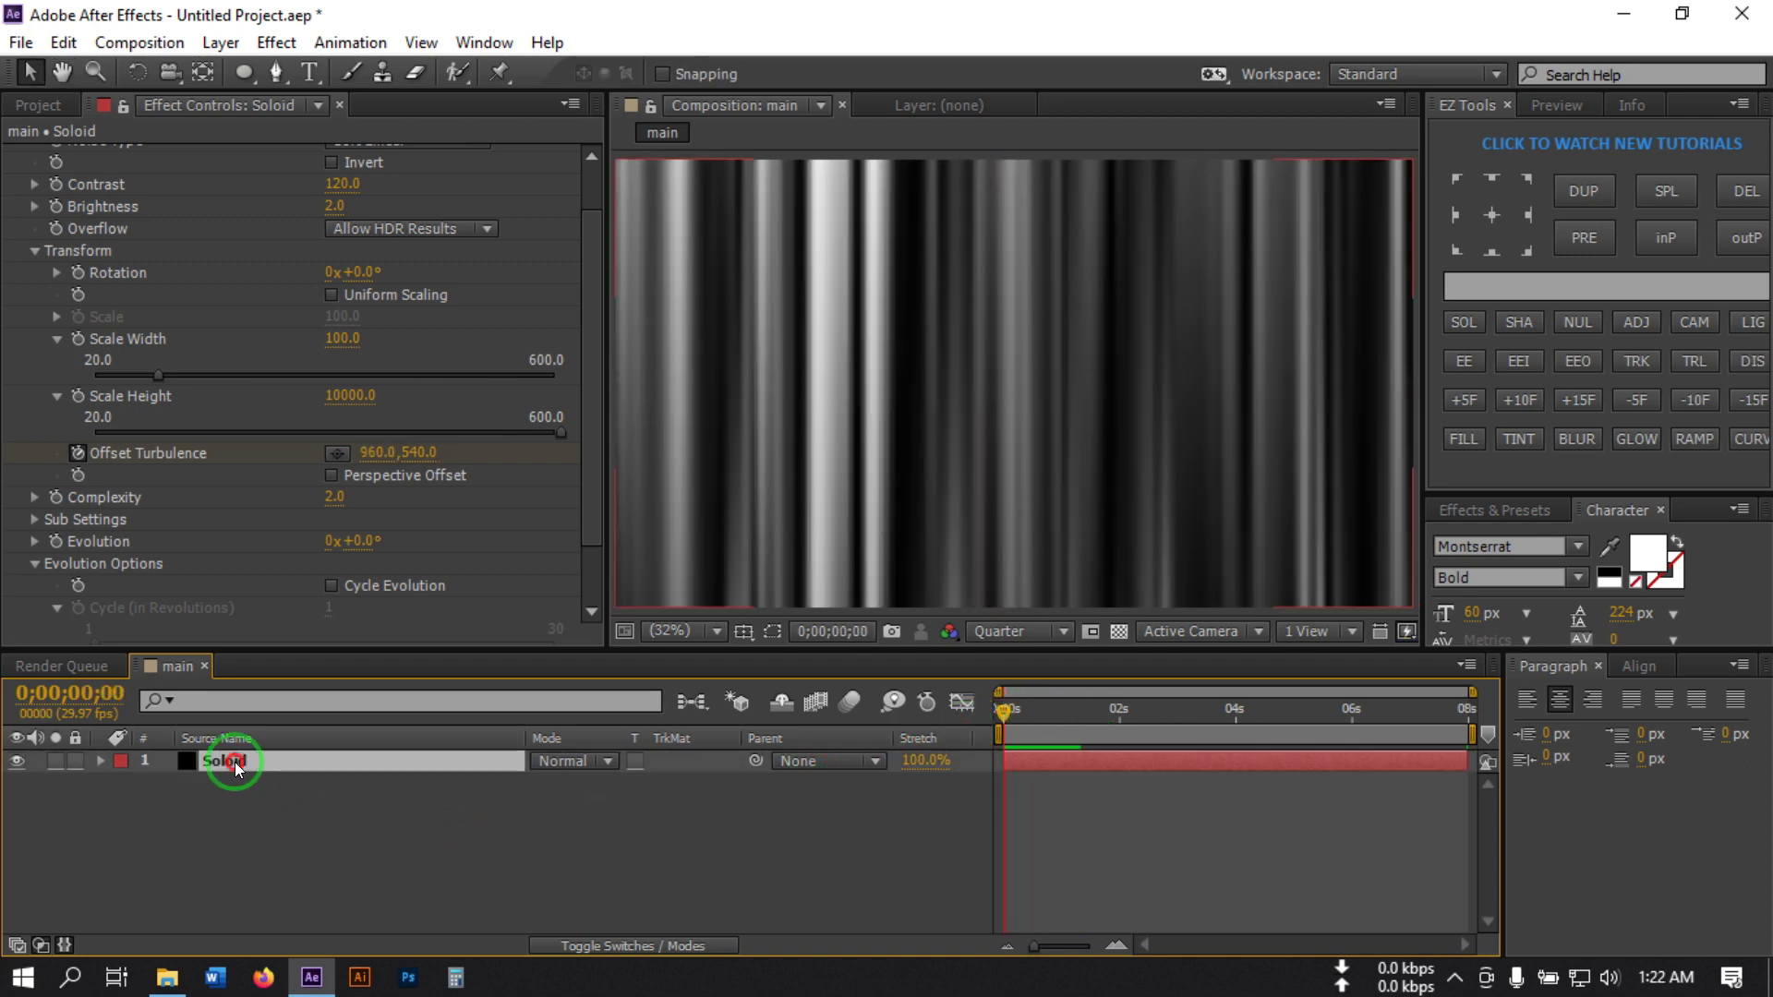
{"action": "right_click", "coordinate": [234, 762]}
{"action": "left_click", "coordinate": [357, 820]}
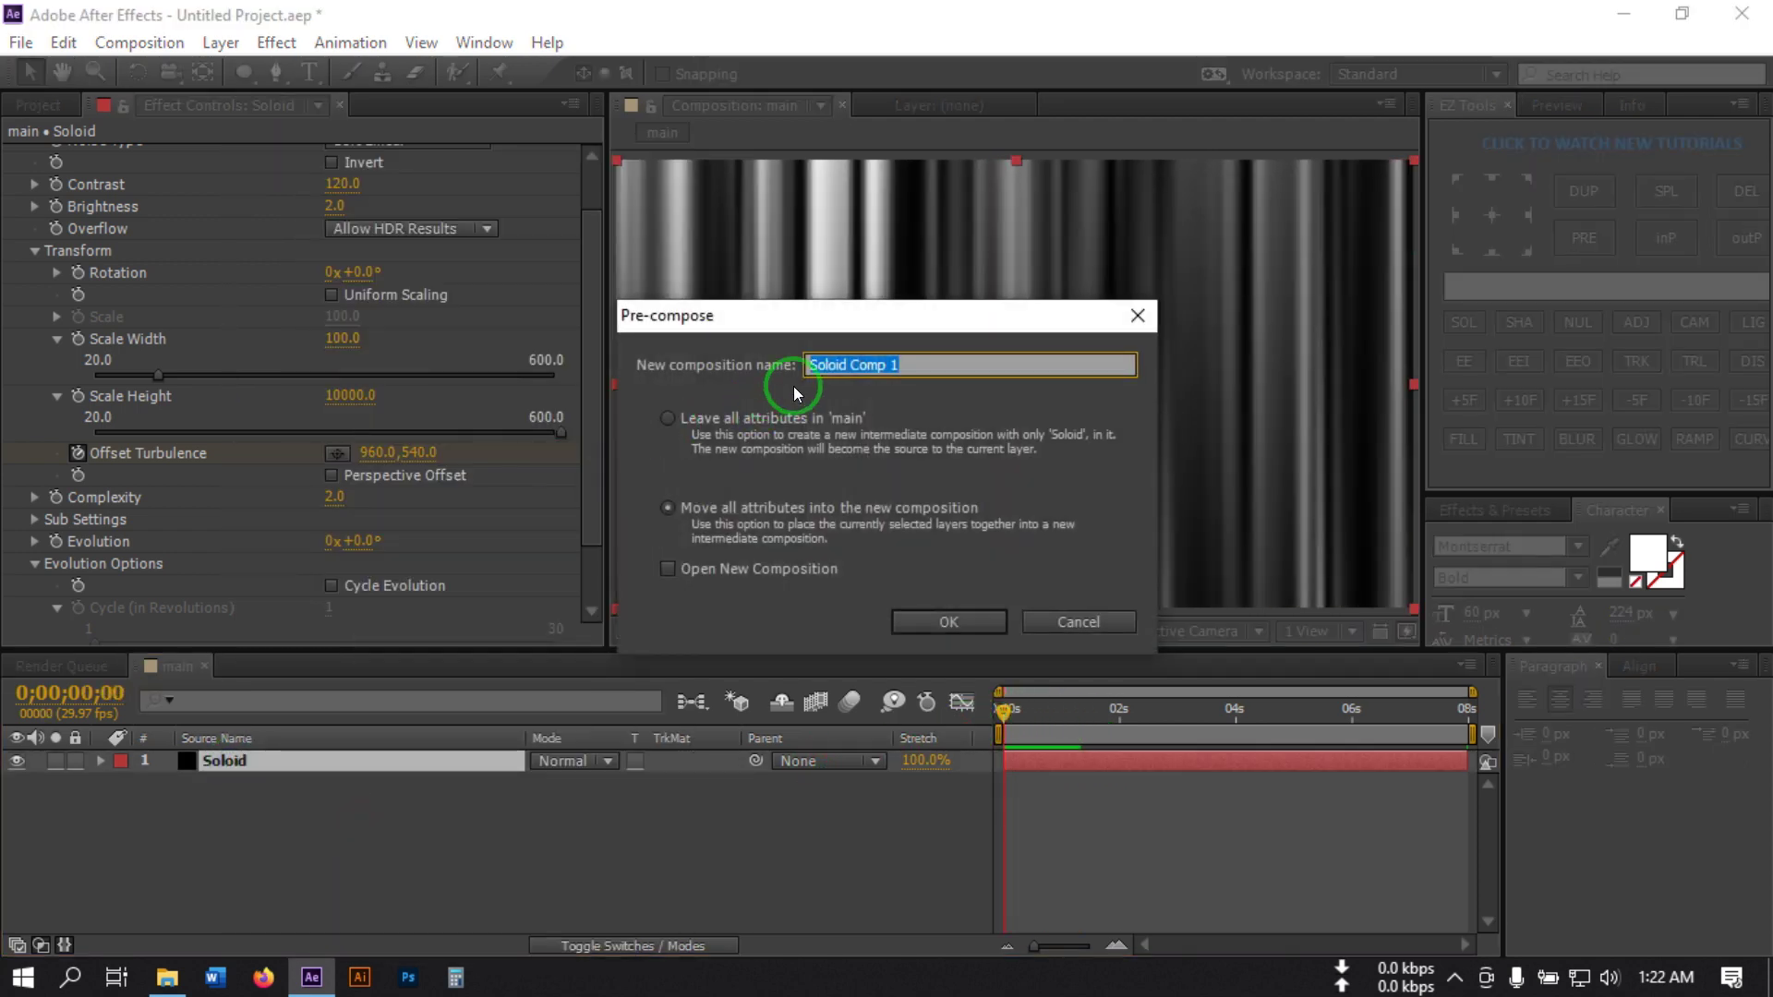
{"action": "type", "text": "Noise"}
{"action": "left_click", "coordinate": [665, 506]}
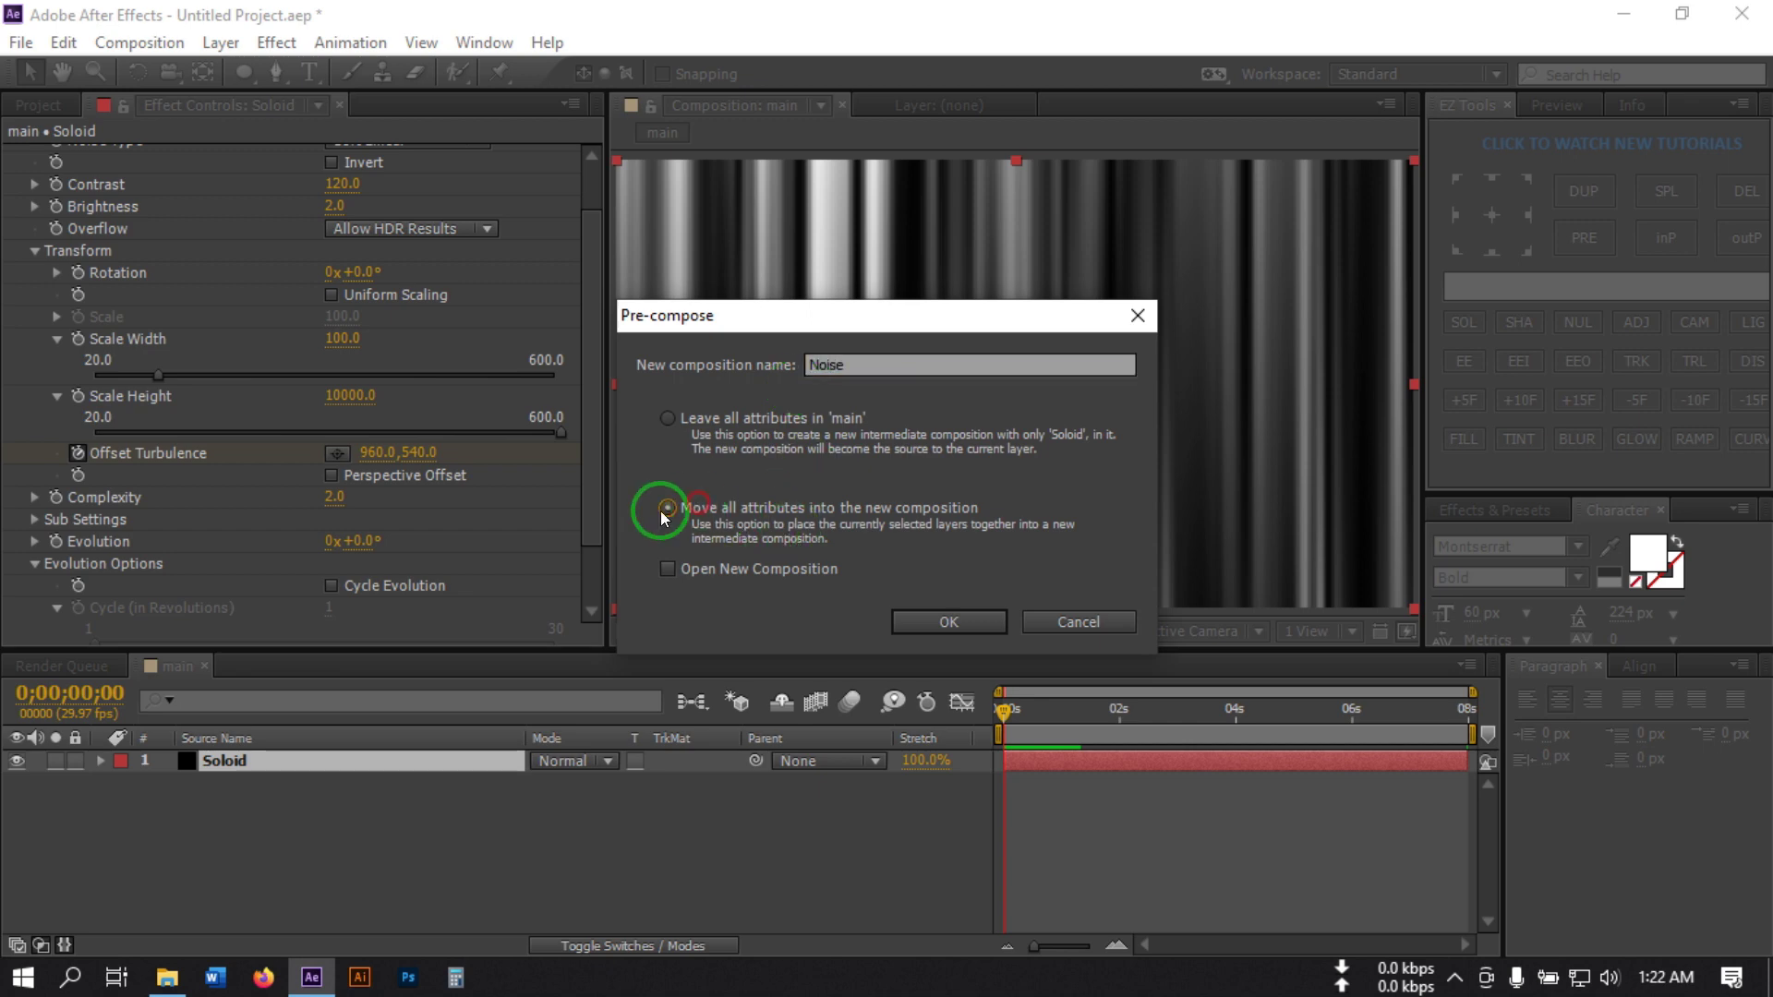
{"action": "left_click", "coordinate": [933, 616]}
{"action": "left_click", "coordinate": [294, 803]}
{"action": "left_click", "coordinate": [287, 712]}
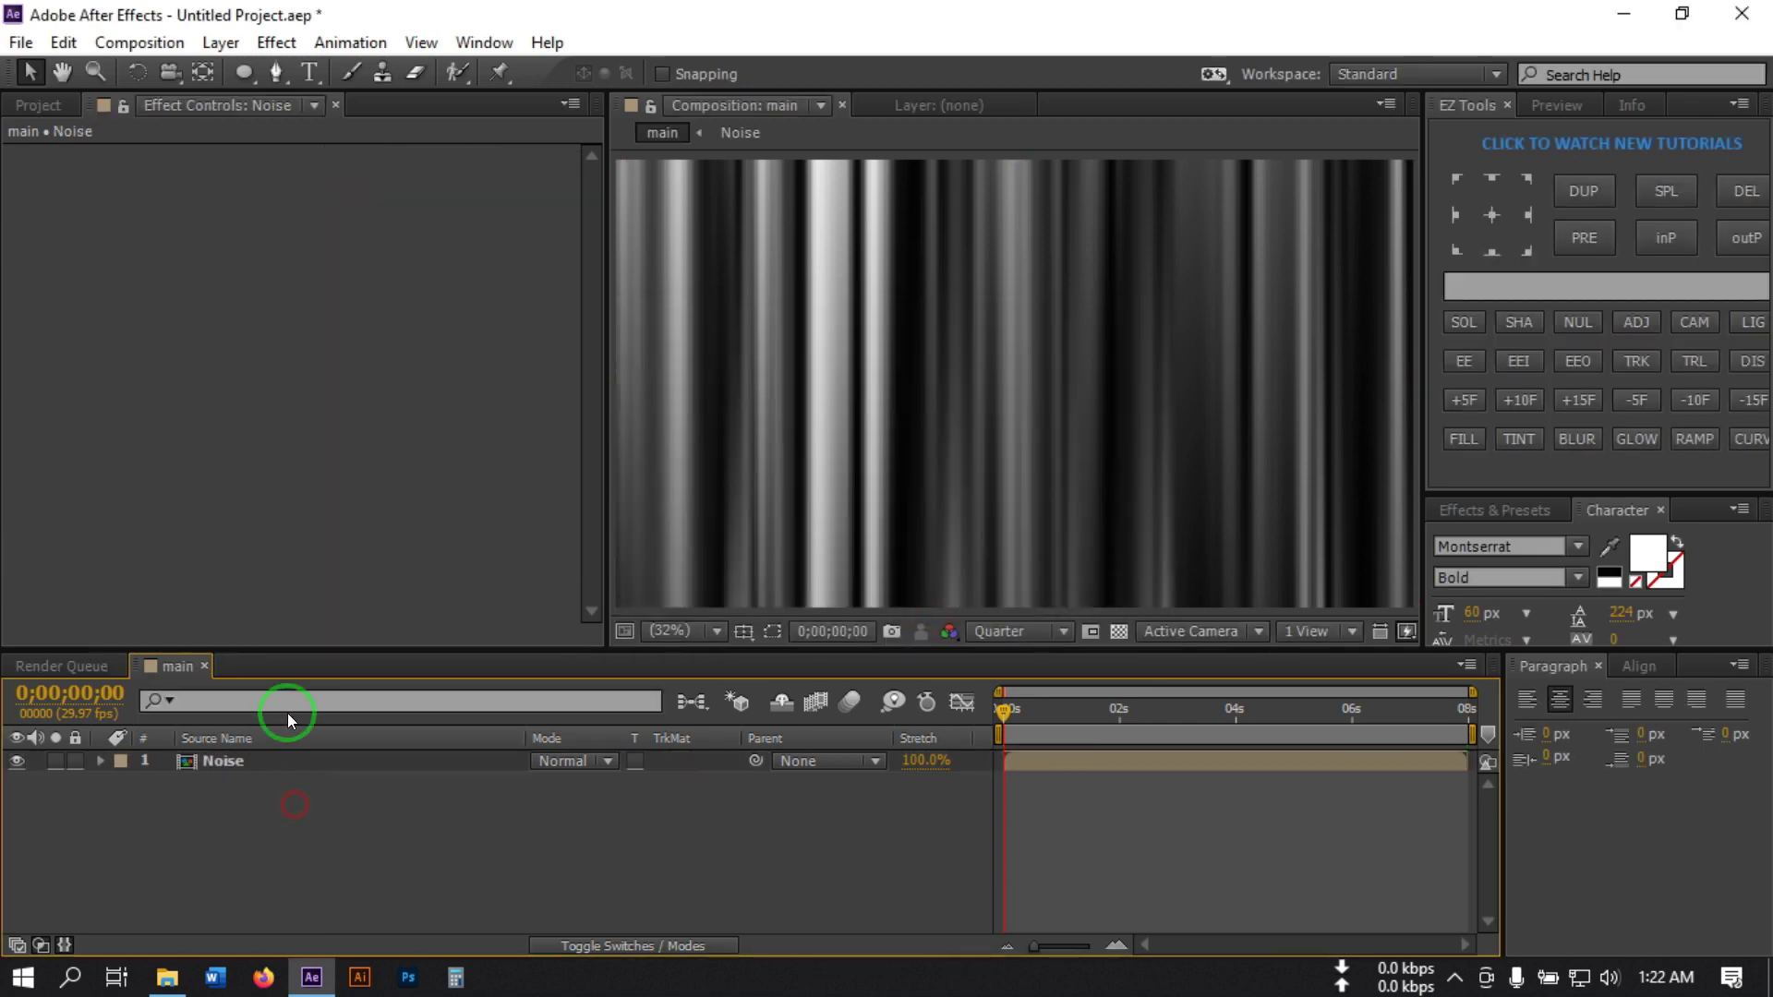
Import logo.png into the project and drag it into main above Noise
{"action": "left_click", "coordinate": [41, 114]}
{"action": "left_click", "coordinate": [100, 471]}
{"action": "double_click", "coordinate": [110, 443]}
{"action": "scroll", "coordinate": [717, 462], "scroll_direction": "down", "scroll_amount": 1}
{"action": "left_click", "coordinate": [637, 480]}
{"action": "left_click", "coordinate": [957, 780]}
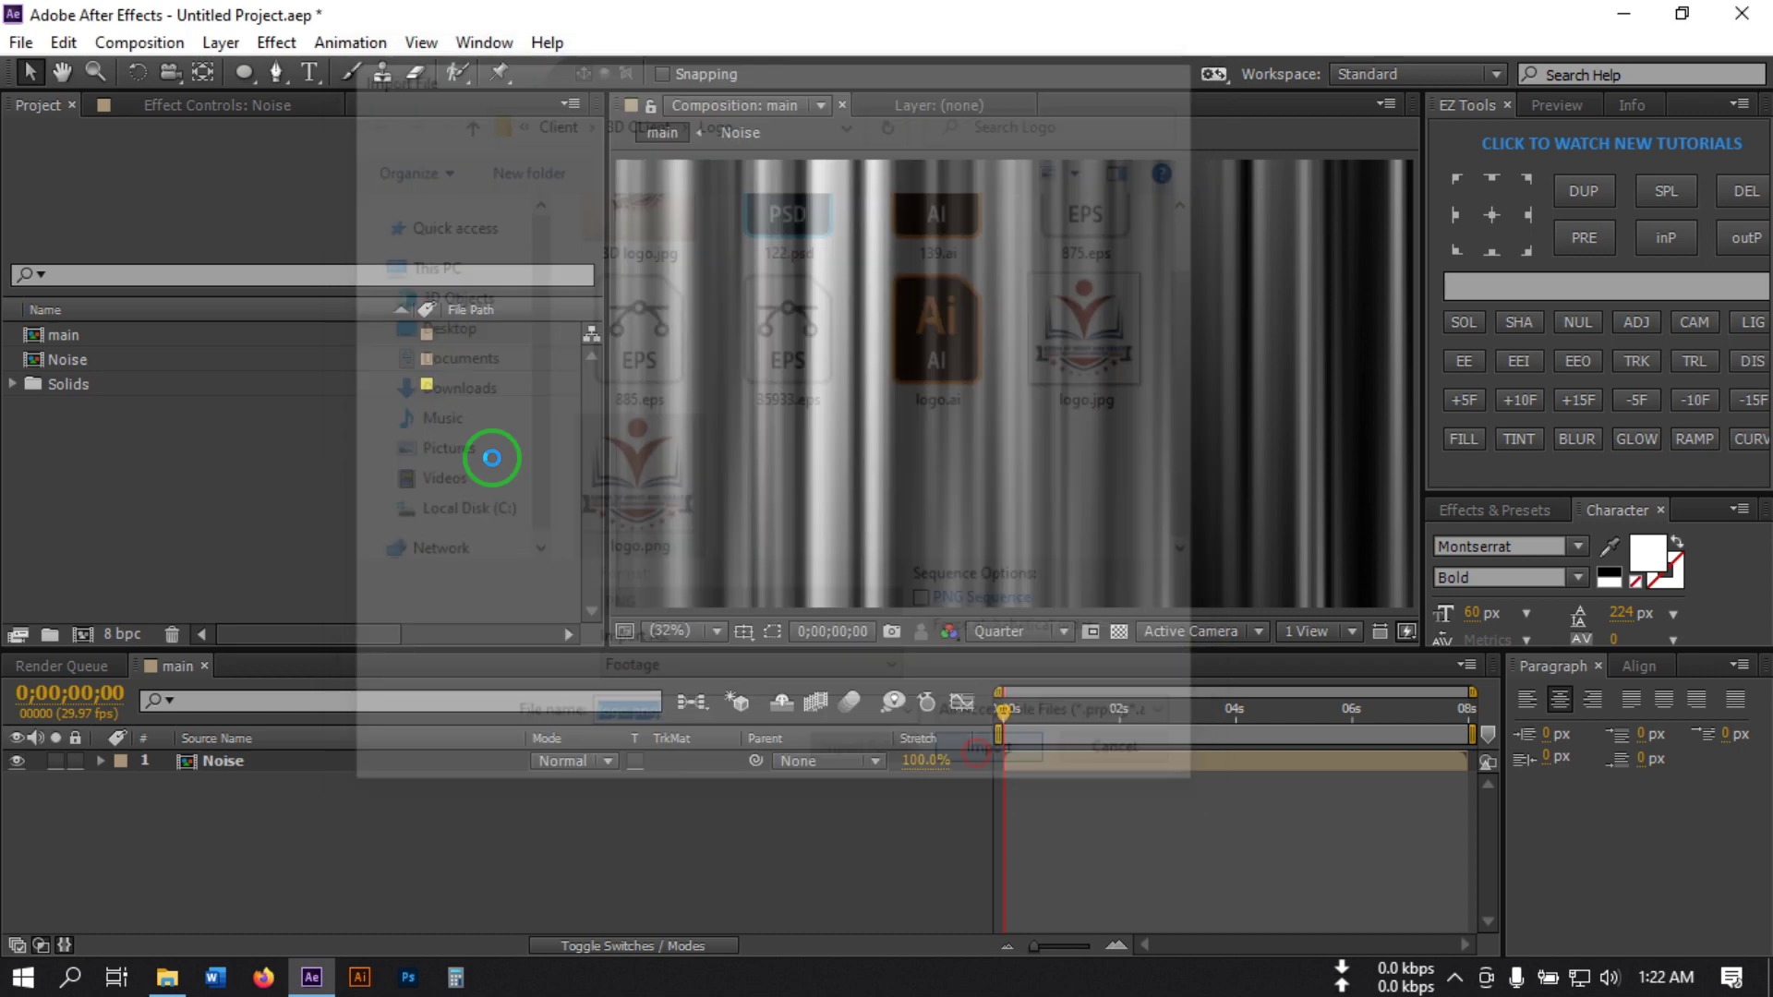
{"action": "left_click", "coordinate": [75, 334]}
{"action": "left_click_drag", "start_coordinate": [76, 335], "coordinate": [240, 757]}
Scale the logo.png layer down to 10%
{"action": "right_click", "coordinate": [238, 759]}
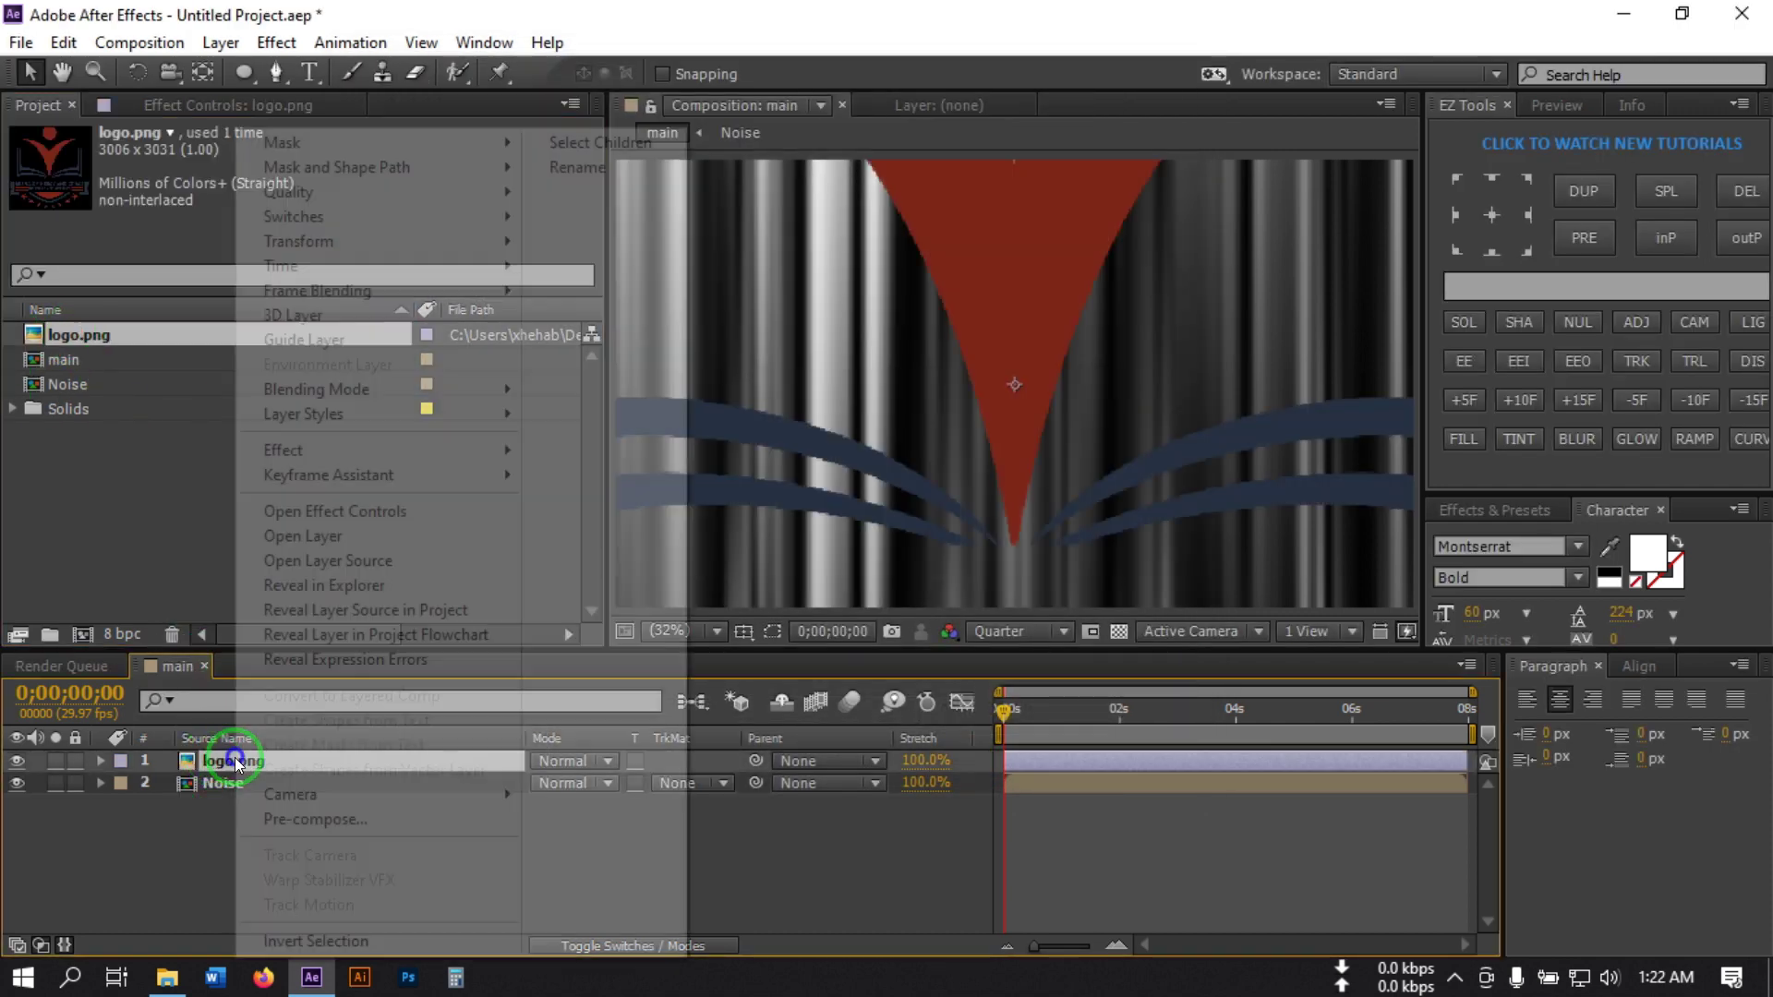
{"action": "left_click", "coordinate": [196, 759]}
{"action": "key", "text": "s"}
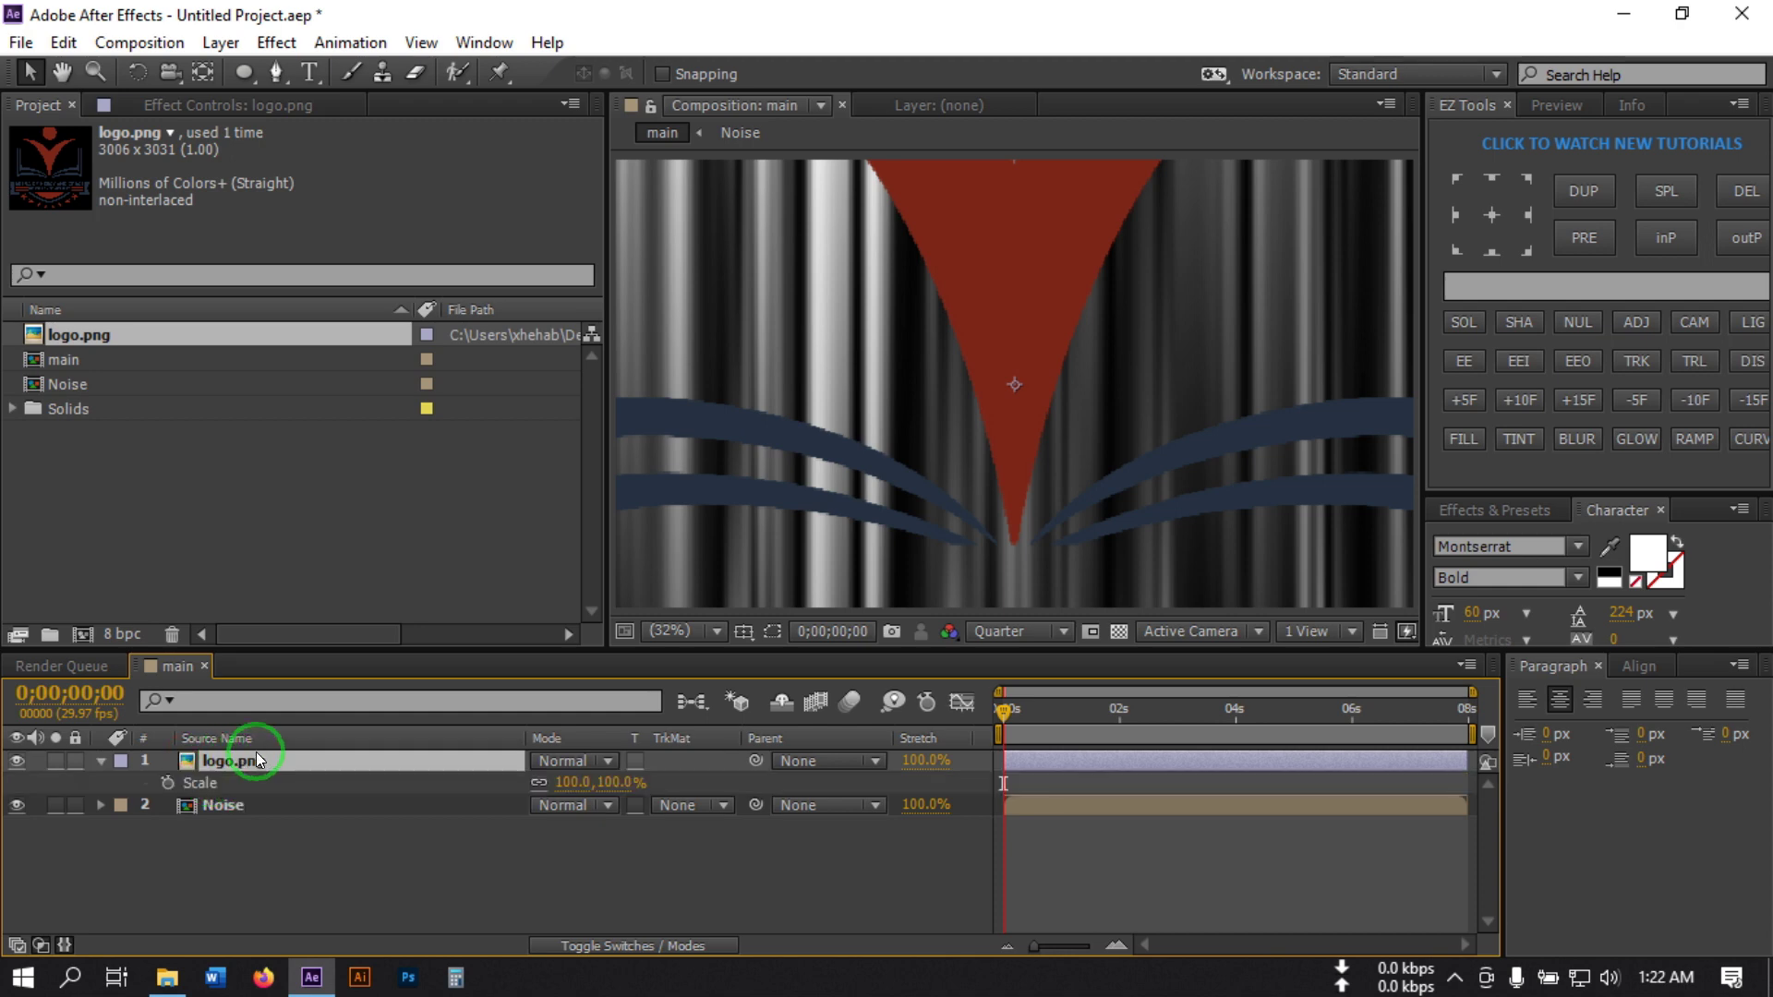
{"action": "left_click", "coordinate": [572, 782]}
{"action": "type", "text": "10"}
{"action": "key", "text": "Return"}
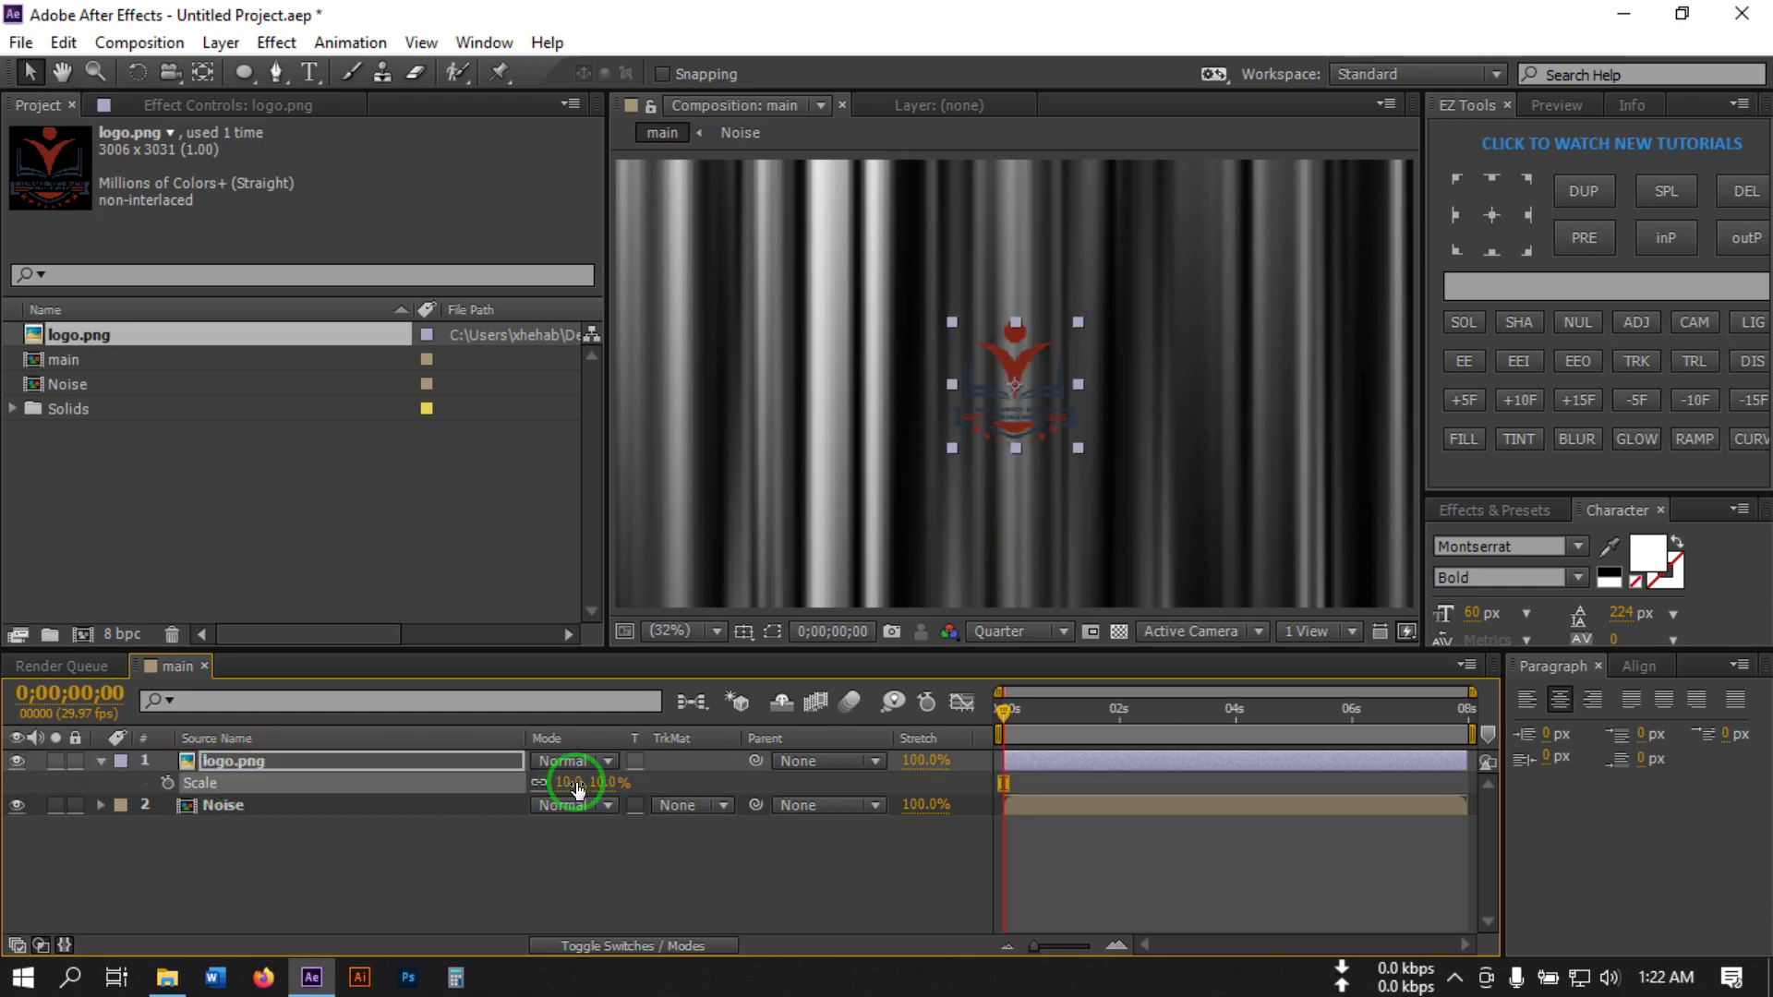
{"action": "left_click", "coordinate": [430, 886]}
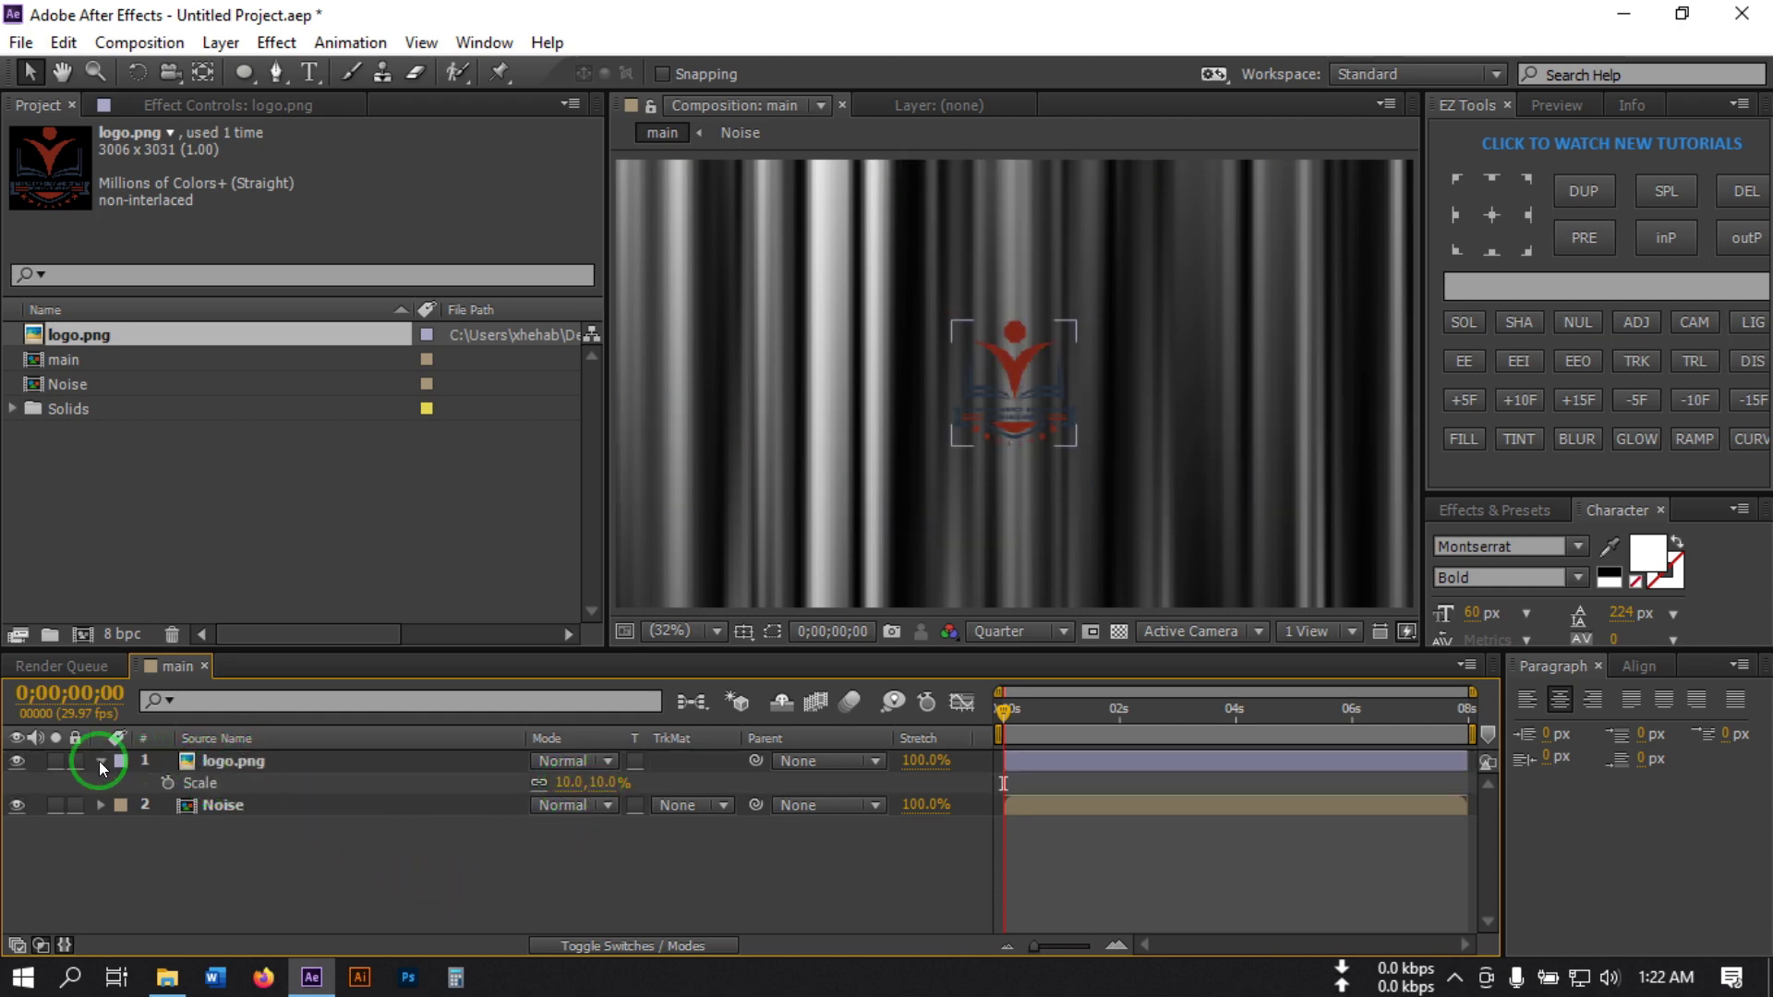
{"action": "left_click", "coordinate": [100, 761]}
{"action": "left_click", "coordinate": [218, 761]}
{"action": "right_click", "coordinate": [218, 761]}
Pre-compose the logo layer as 'Logo Holder', correcting the misspelled name
{"action": "left_click", "coordinate": [305, 816]}
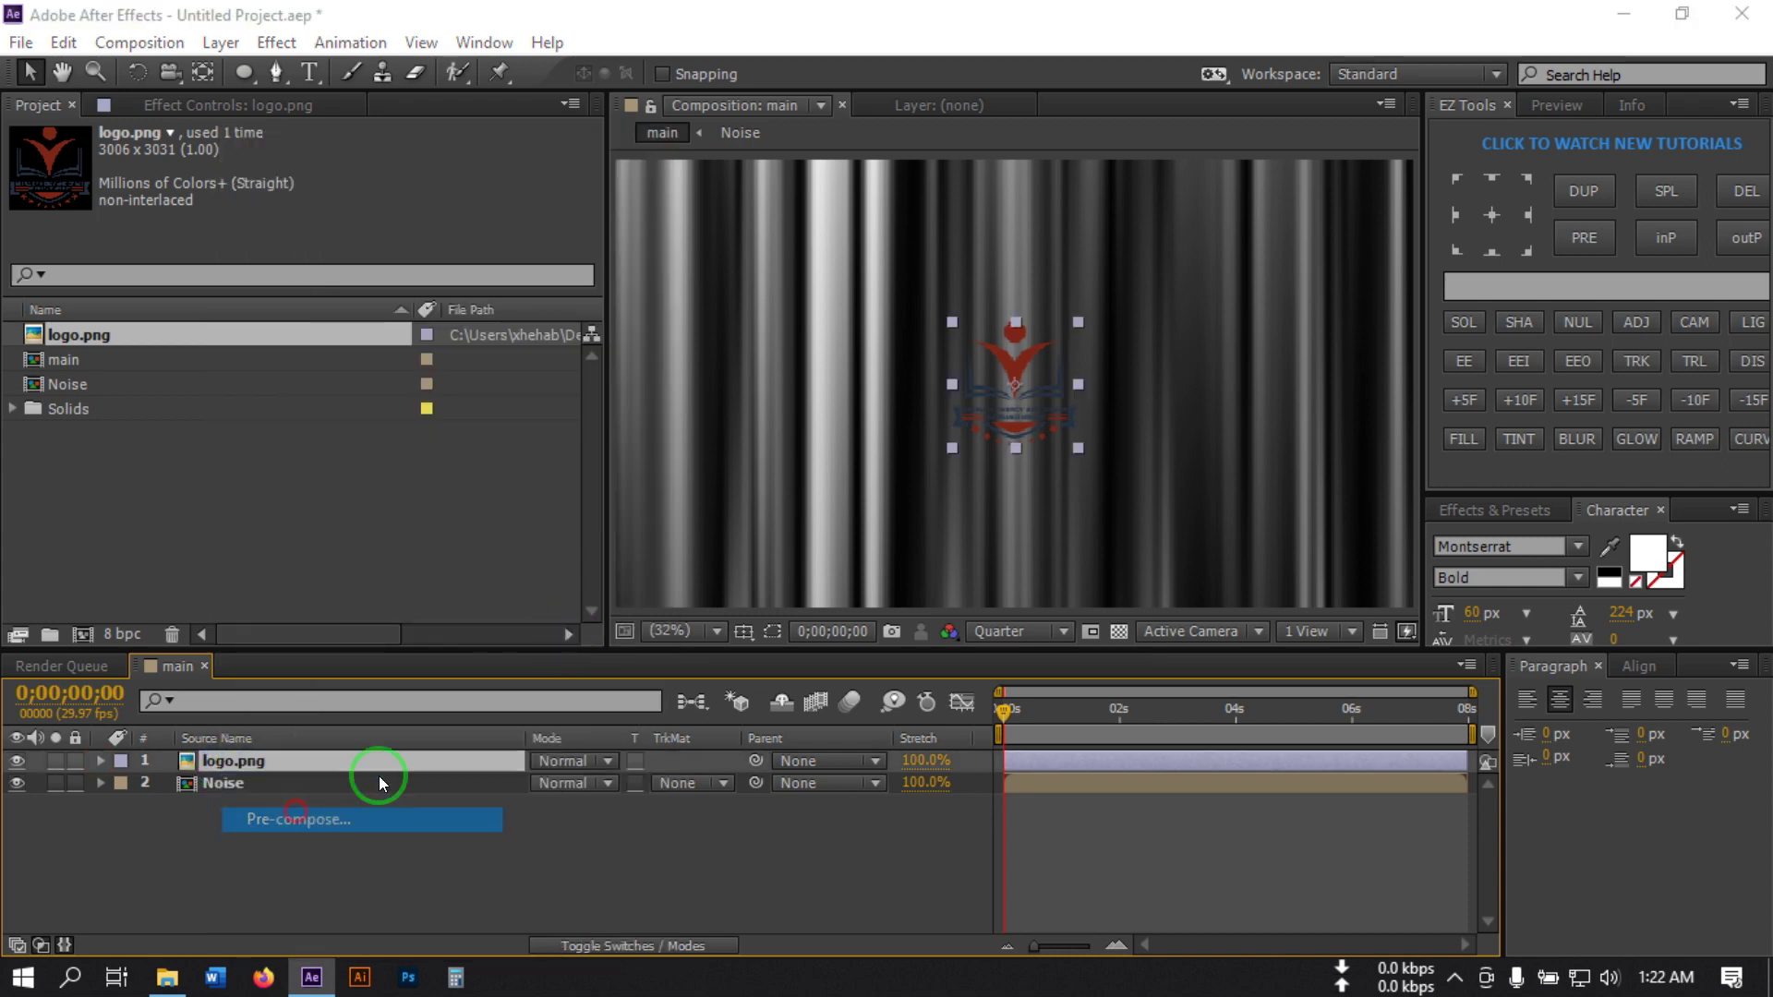
{"action": "type", "text": "Logo "}
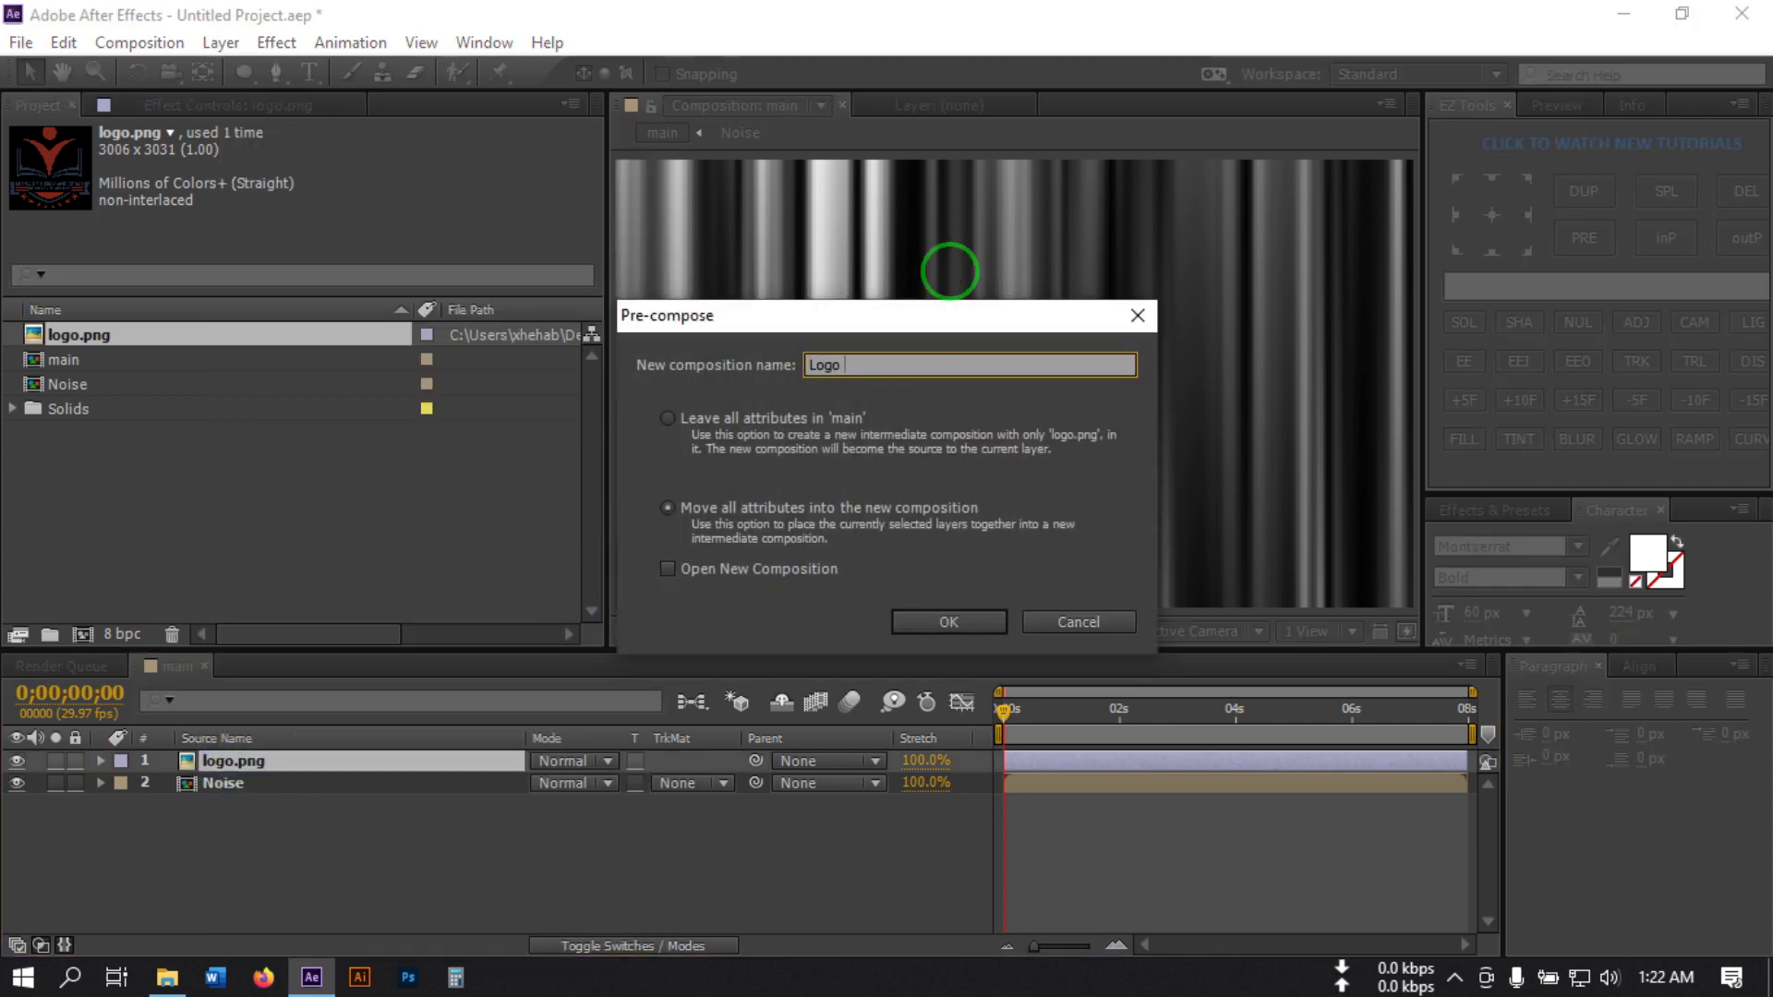
{"action": "type", "text": "Jolder"}
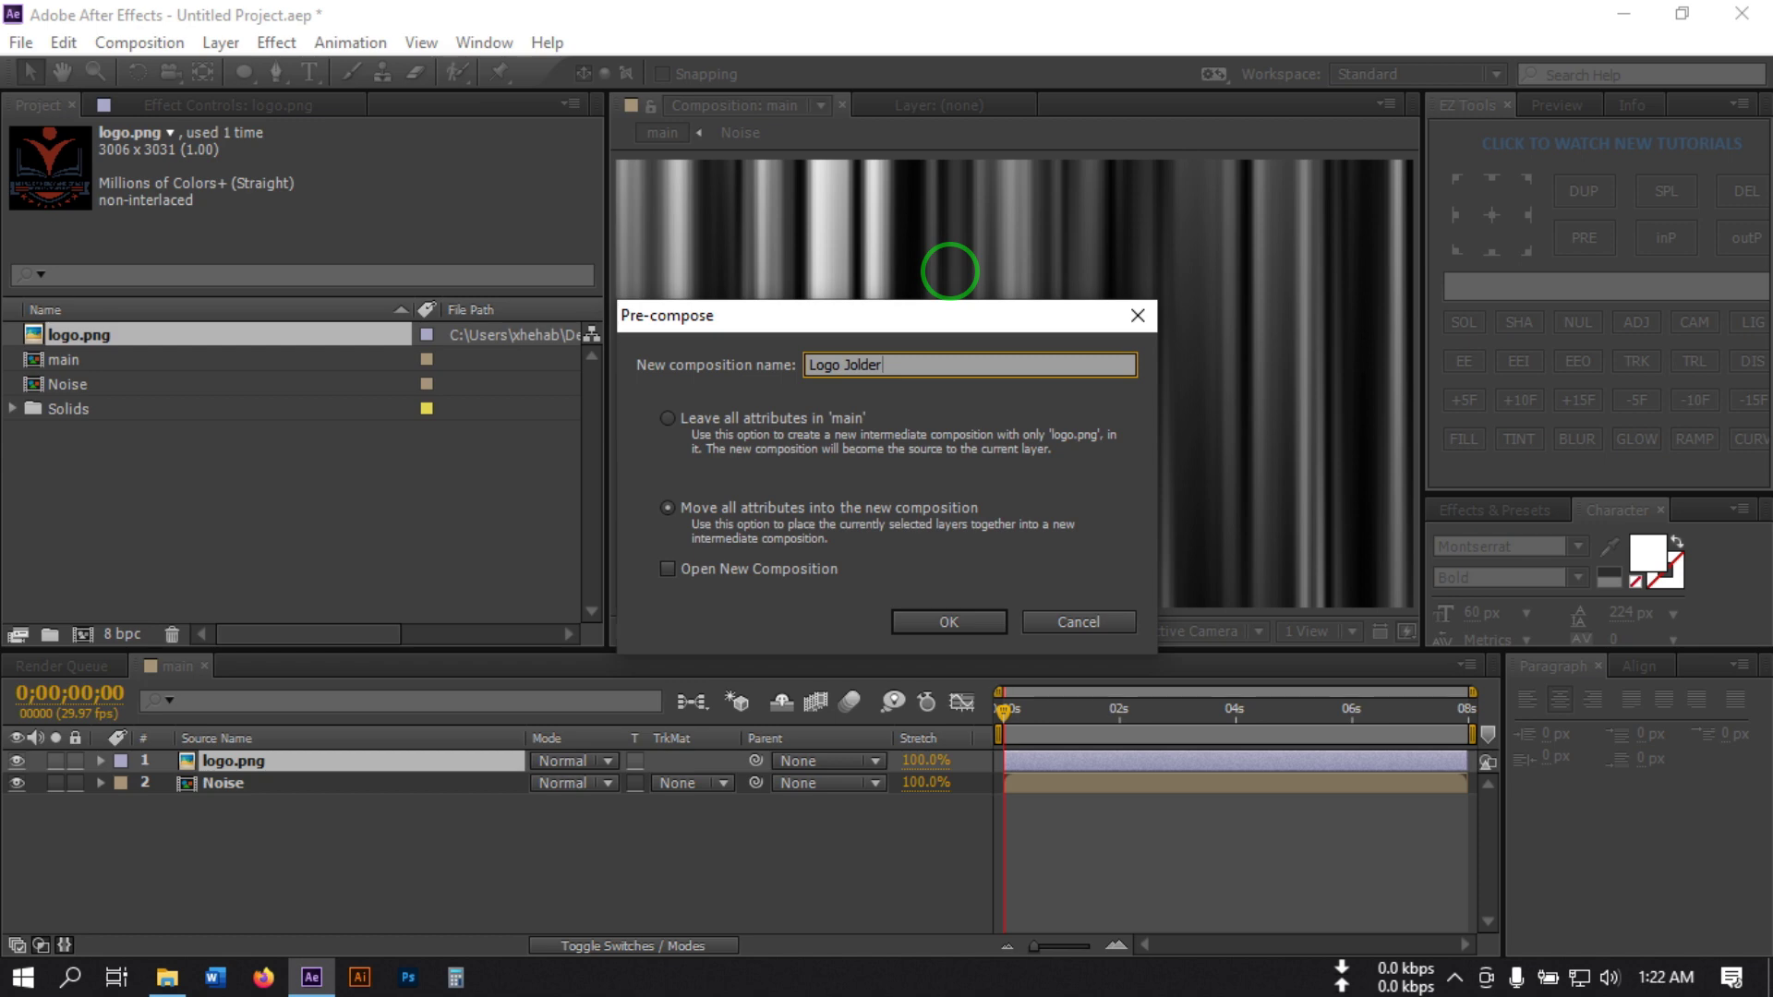
{"action": "left_click", "coordinate": [847, 365]}
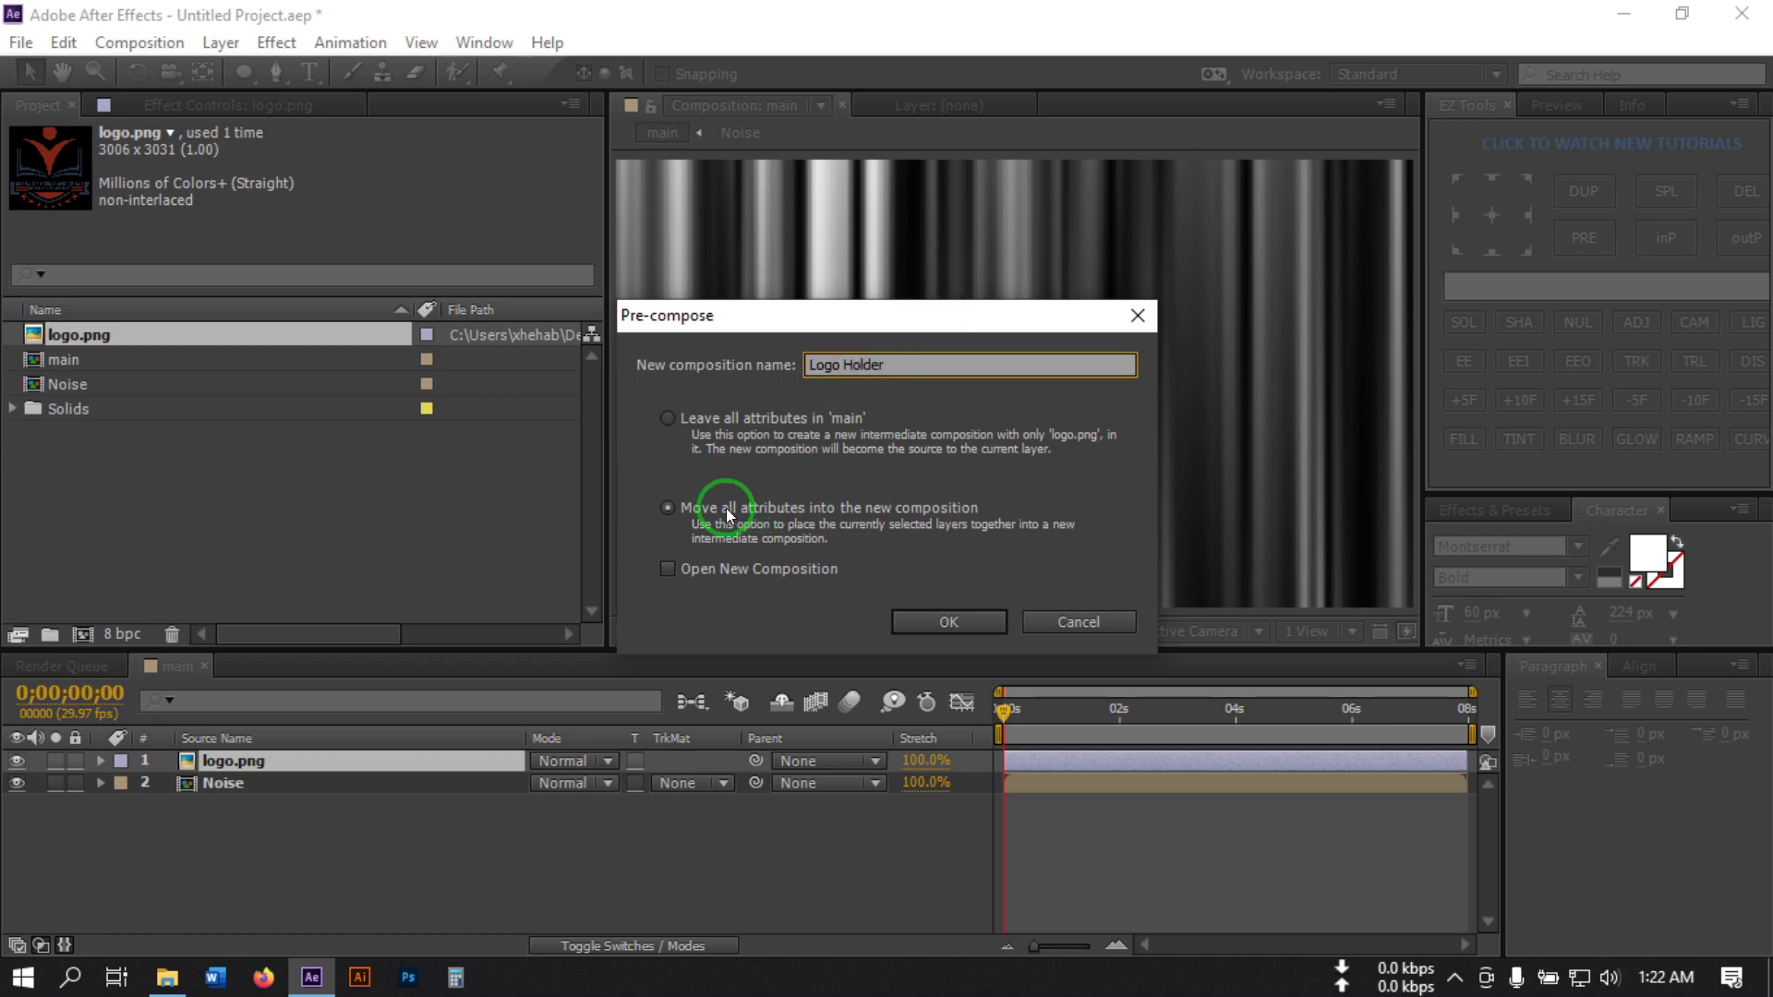
{"action": "left_click", "coordinate": [943, 624]}
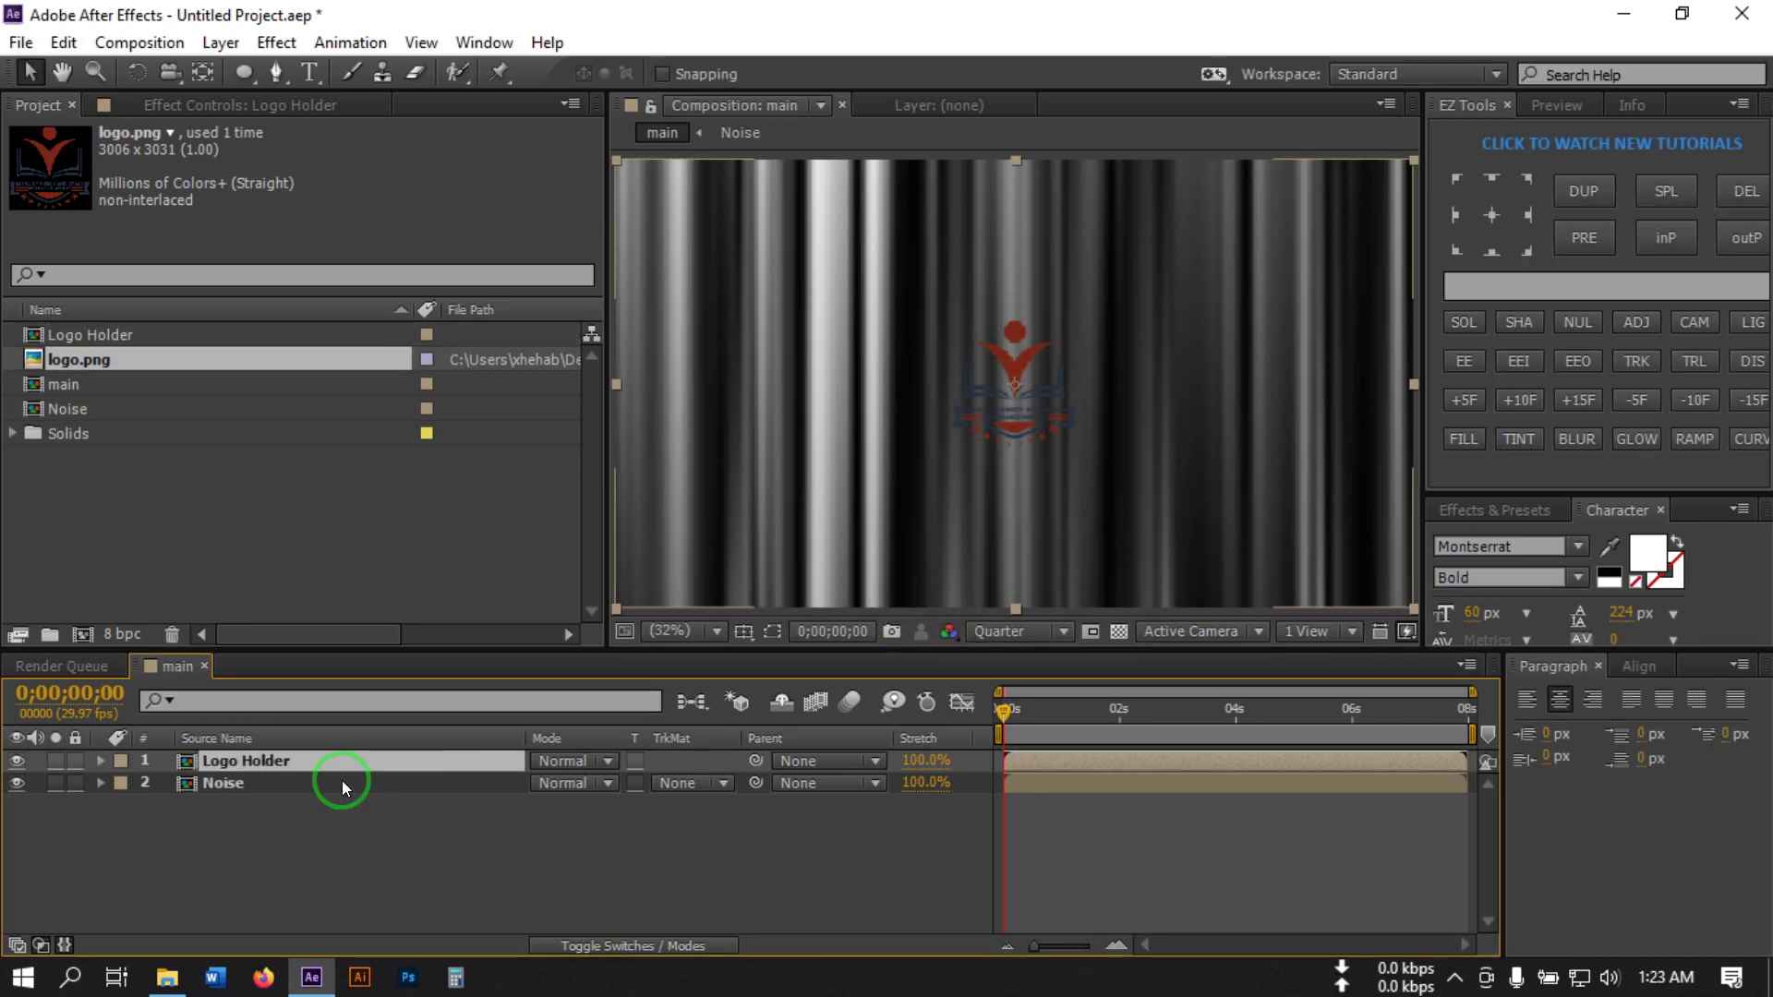
Set the Noise layer's track matte to Alpha Matte 'Logo Holder' and preview the result
{"action": "left_click", "coordinate": [578, 790]}
{"action": "left_click", "coordinate": [671, 783]}
{"action": "left_click", "coordinate": [546, 819]}
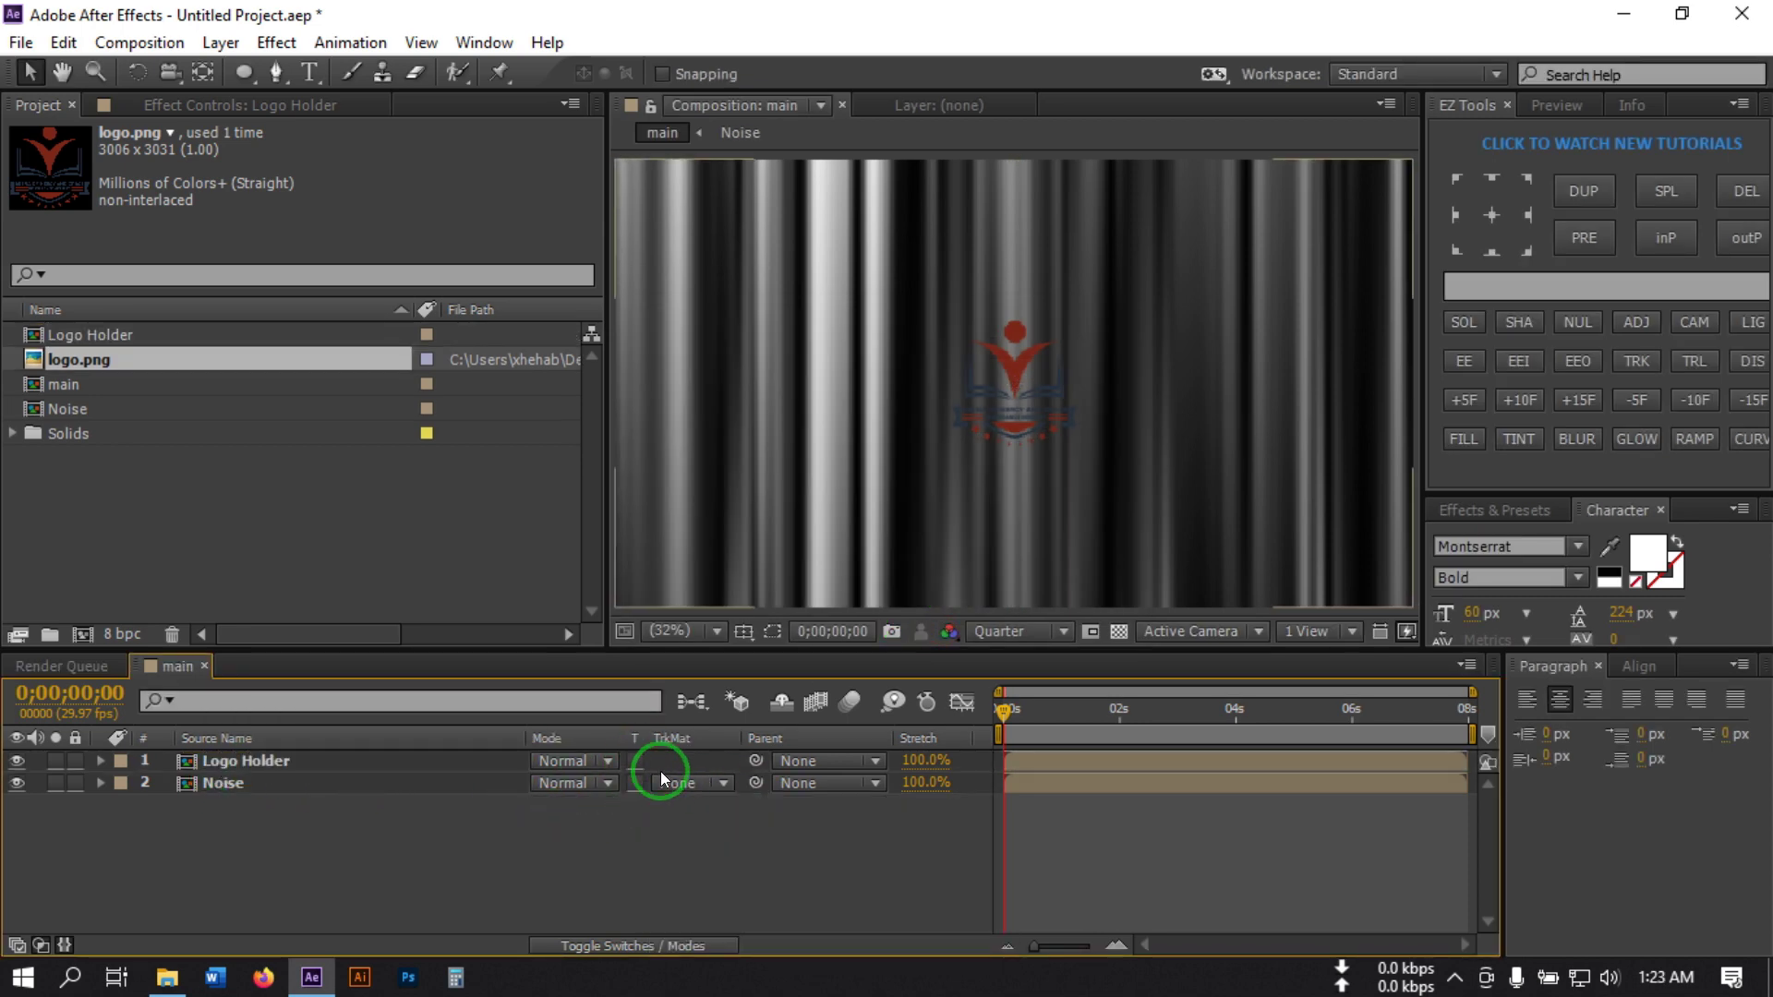
{"action": "left_click", "coordinate": [591, 944]}
{"action": "left_click", "coordinate": [591, 944]}
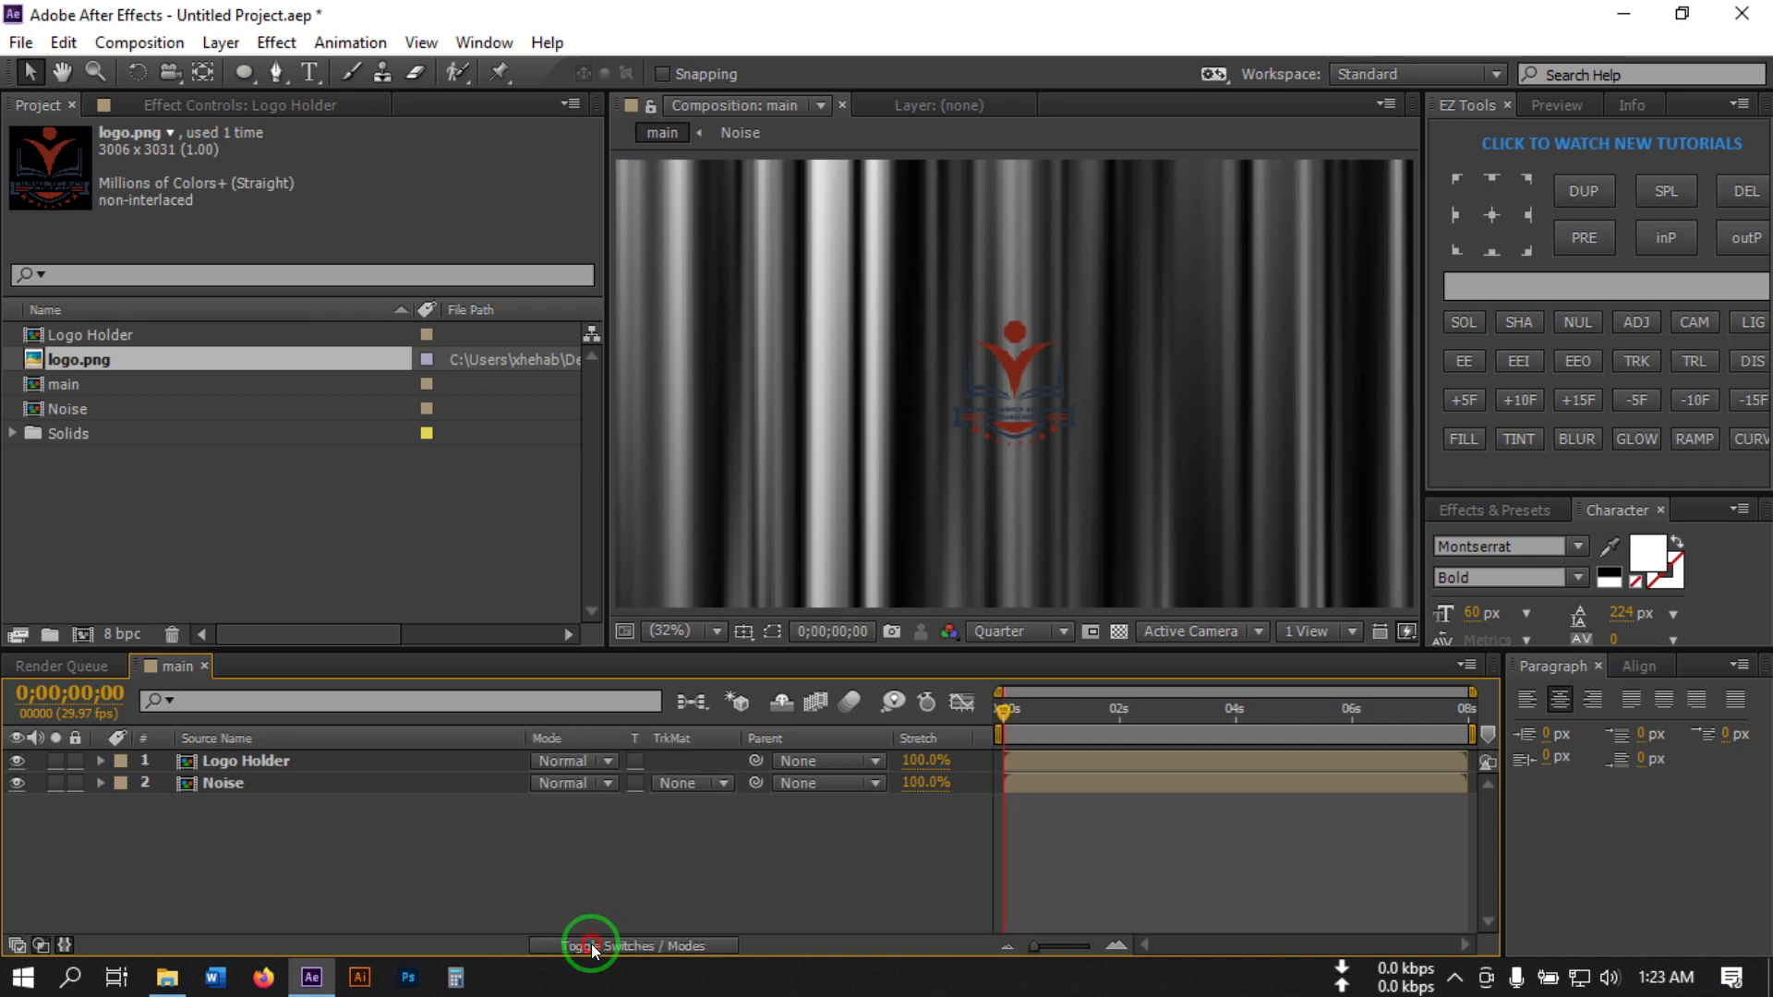
{"action": "left_click", "coordinate": [682, 790]}
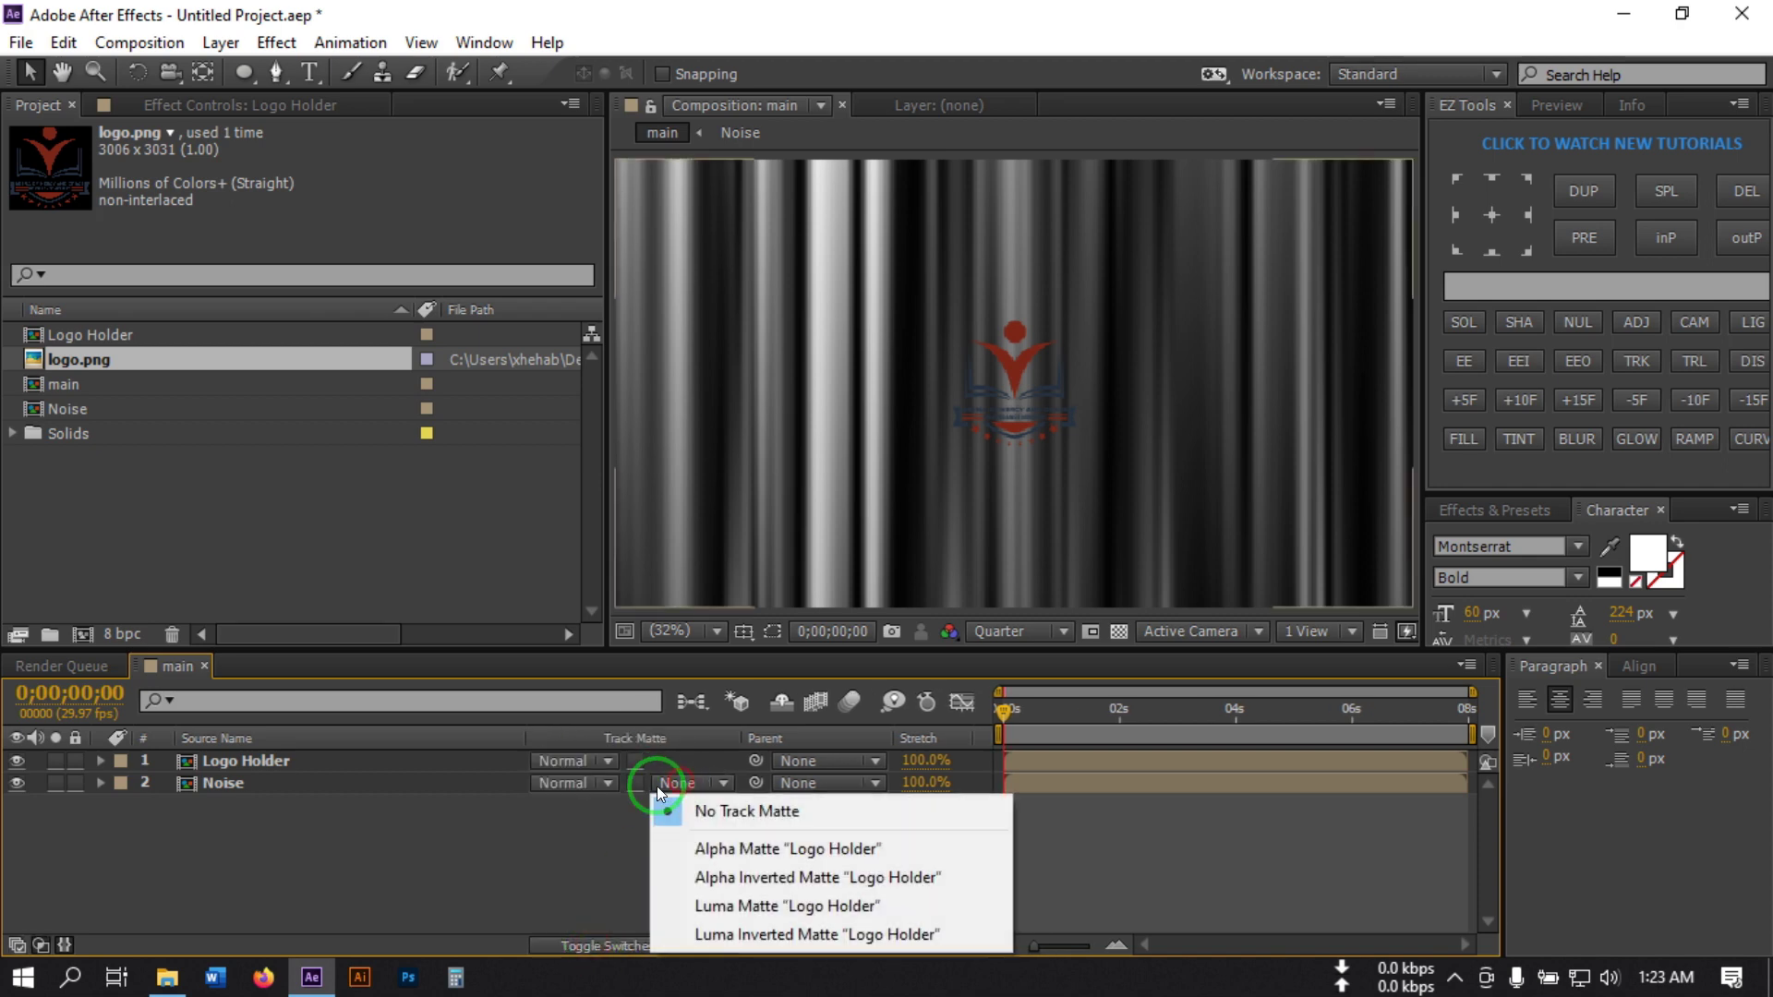
{"action": "left_click", "coordinate": [748, 848]}
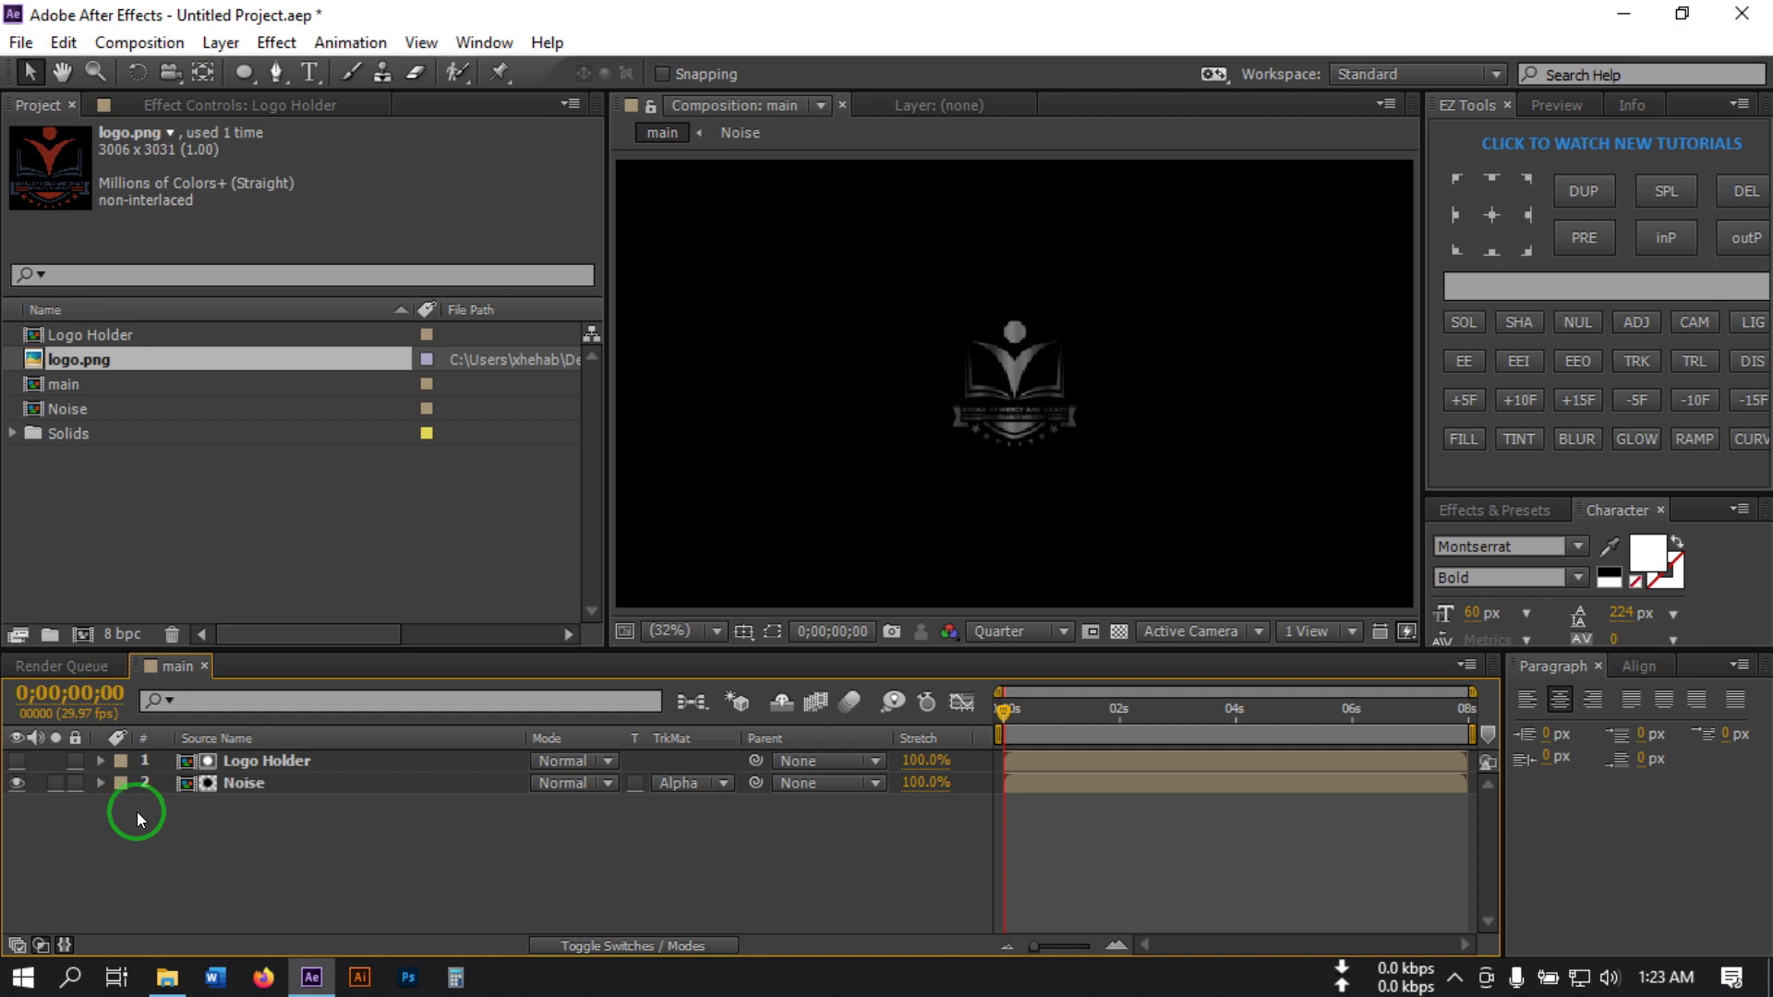
{"action": "mouse_move", "coordinate": [1005, 712]}
{"action": "left_mouse_down"}
{"action": "mouse_move", "coordinate": [1211, 715]}
{"action": "mouse_move", "coordinate": [1027, 736]}
{"action": "left_mouse_up"}
{"action": "key", "text": "space"}
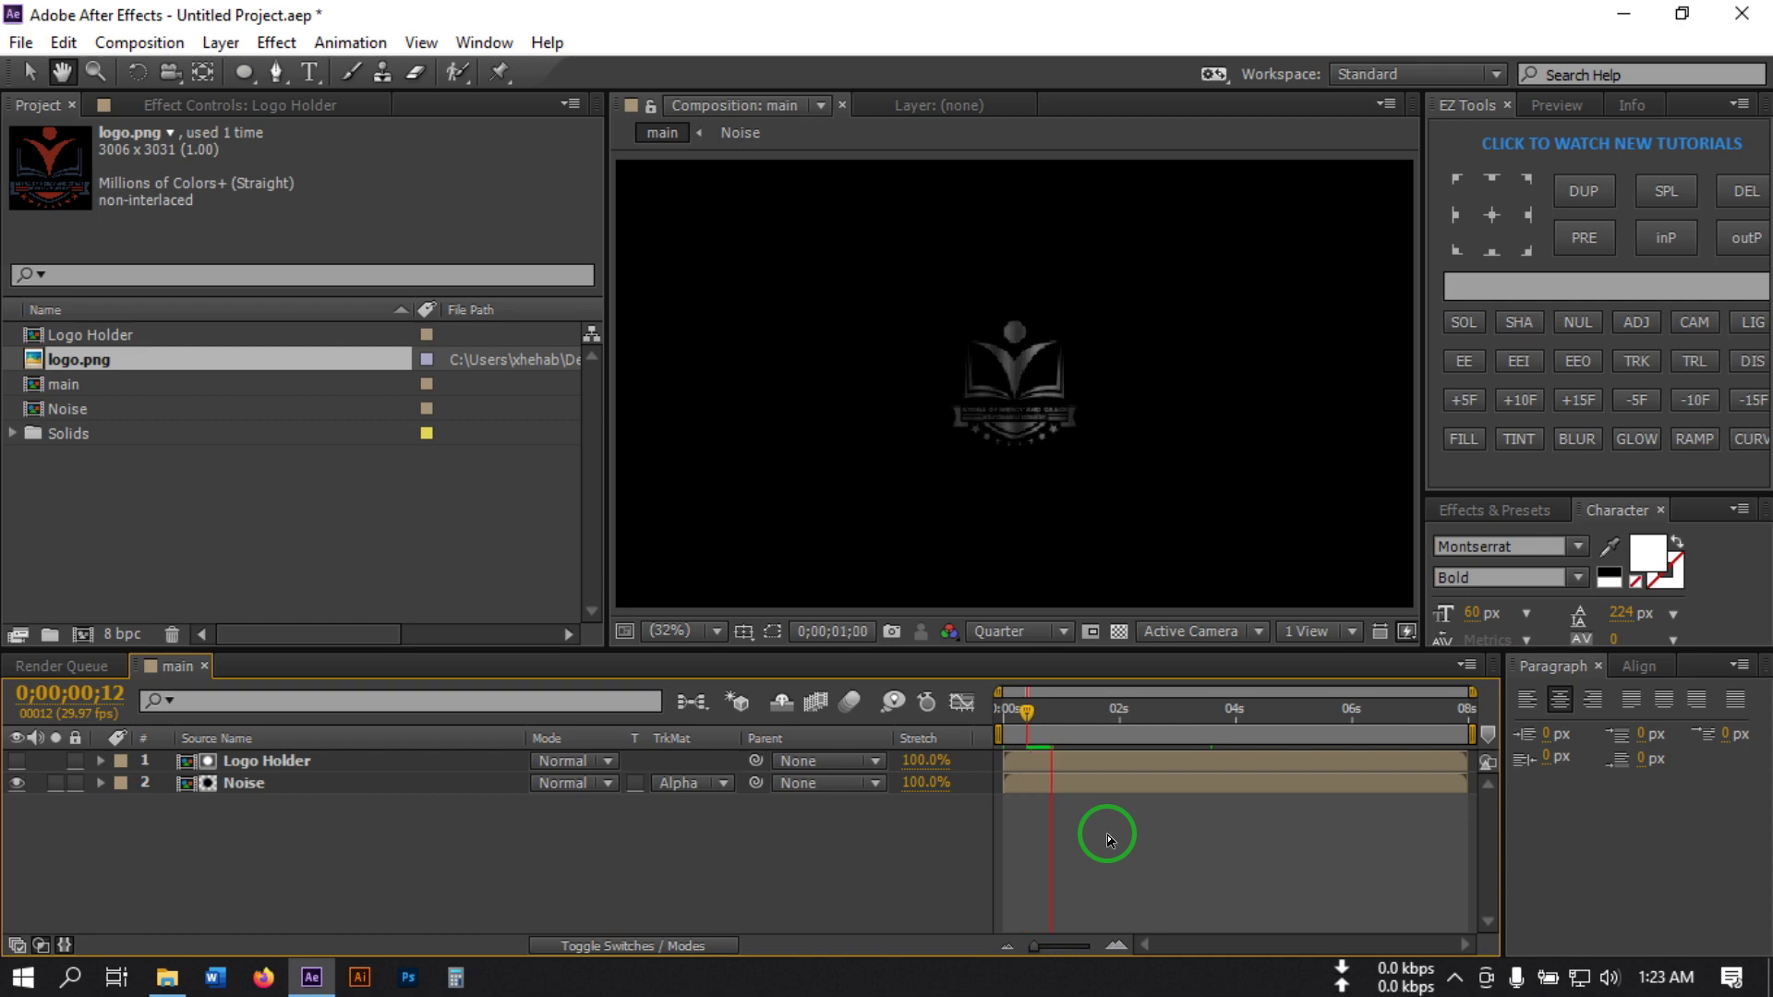
{"action": "left_click_drag", "start_coordinate": [1106, 708], "coordinate": [1050, 720]}
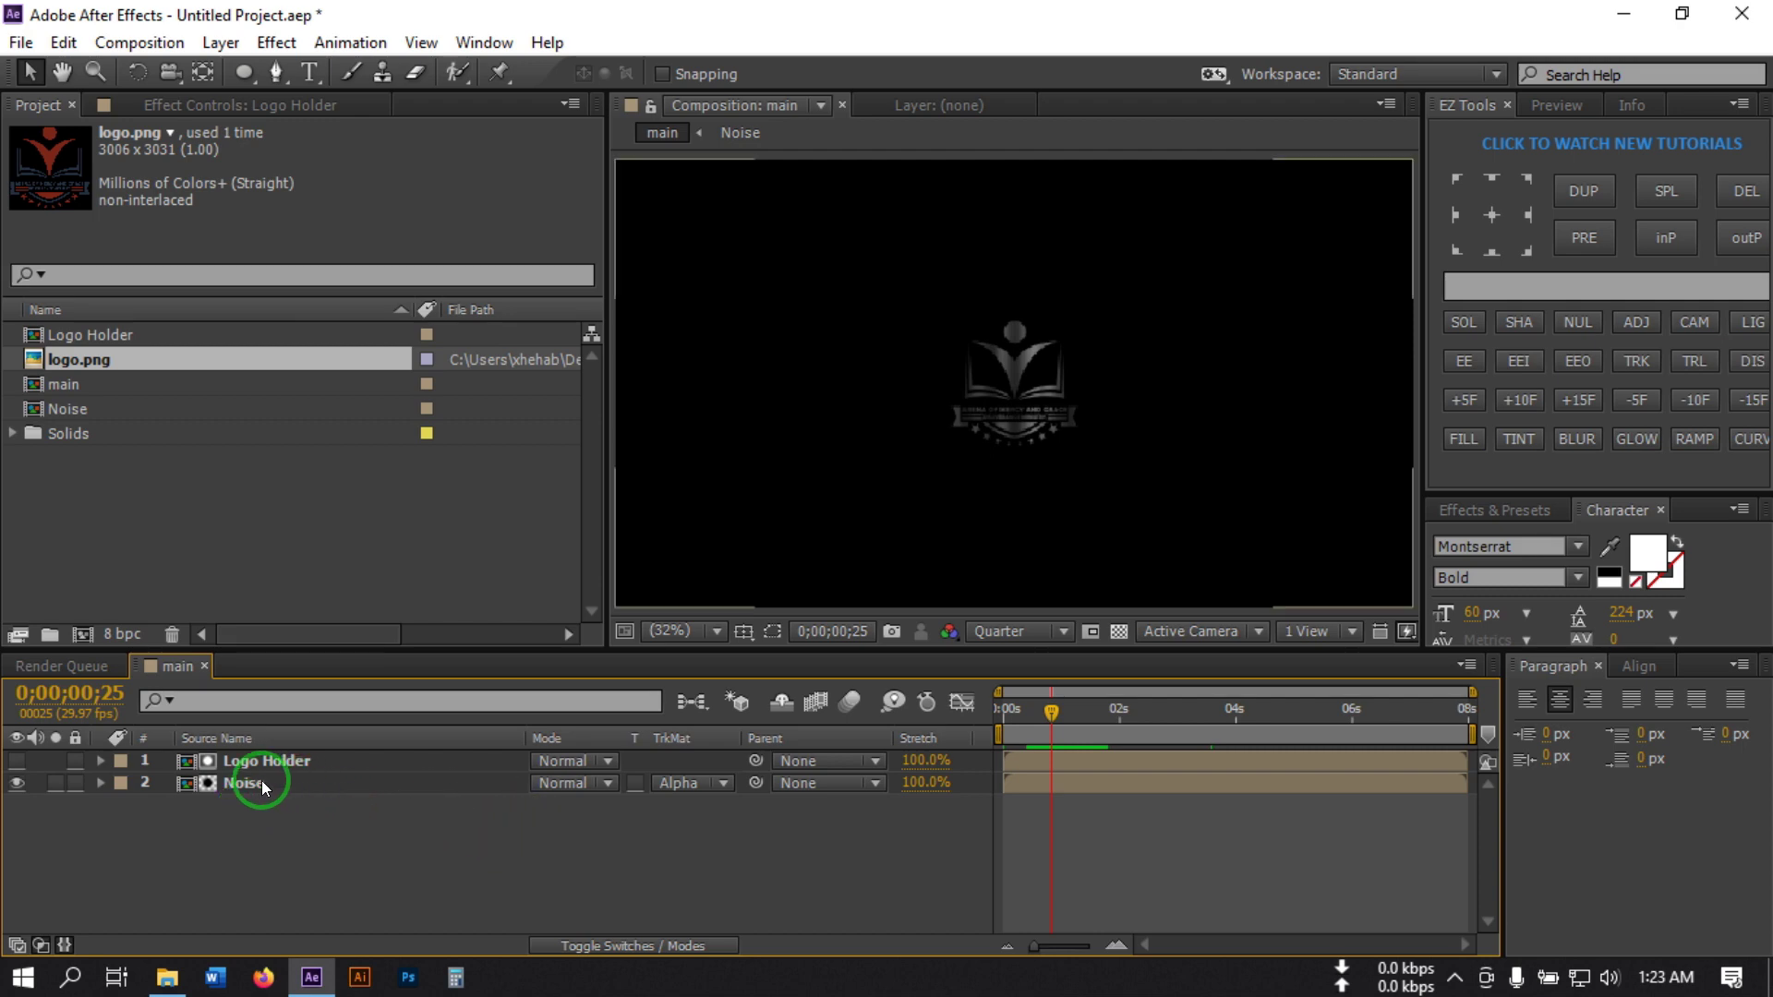
{"action": "left_click", "coordinate": [448, 784]}
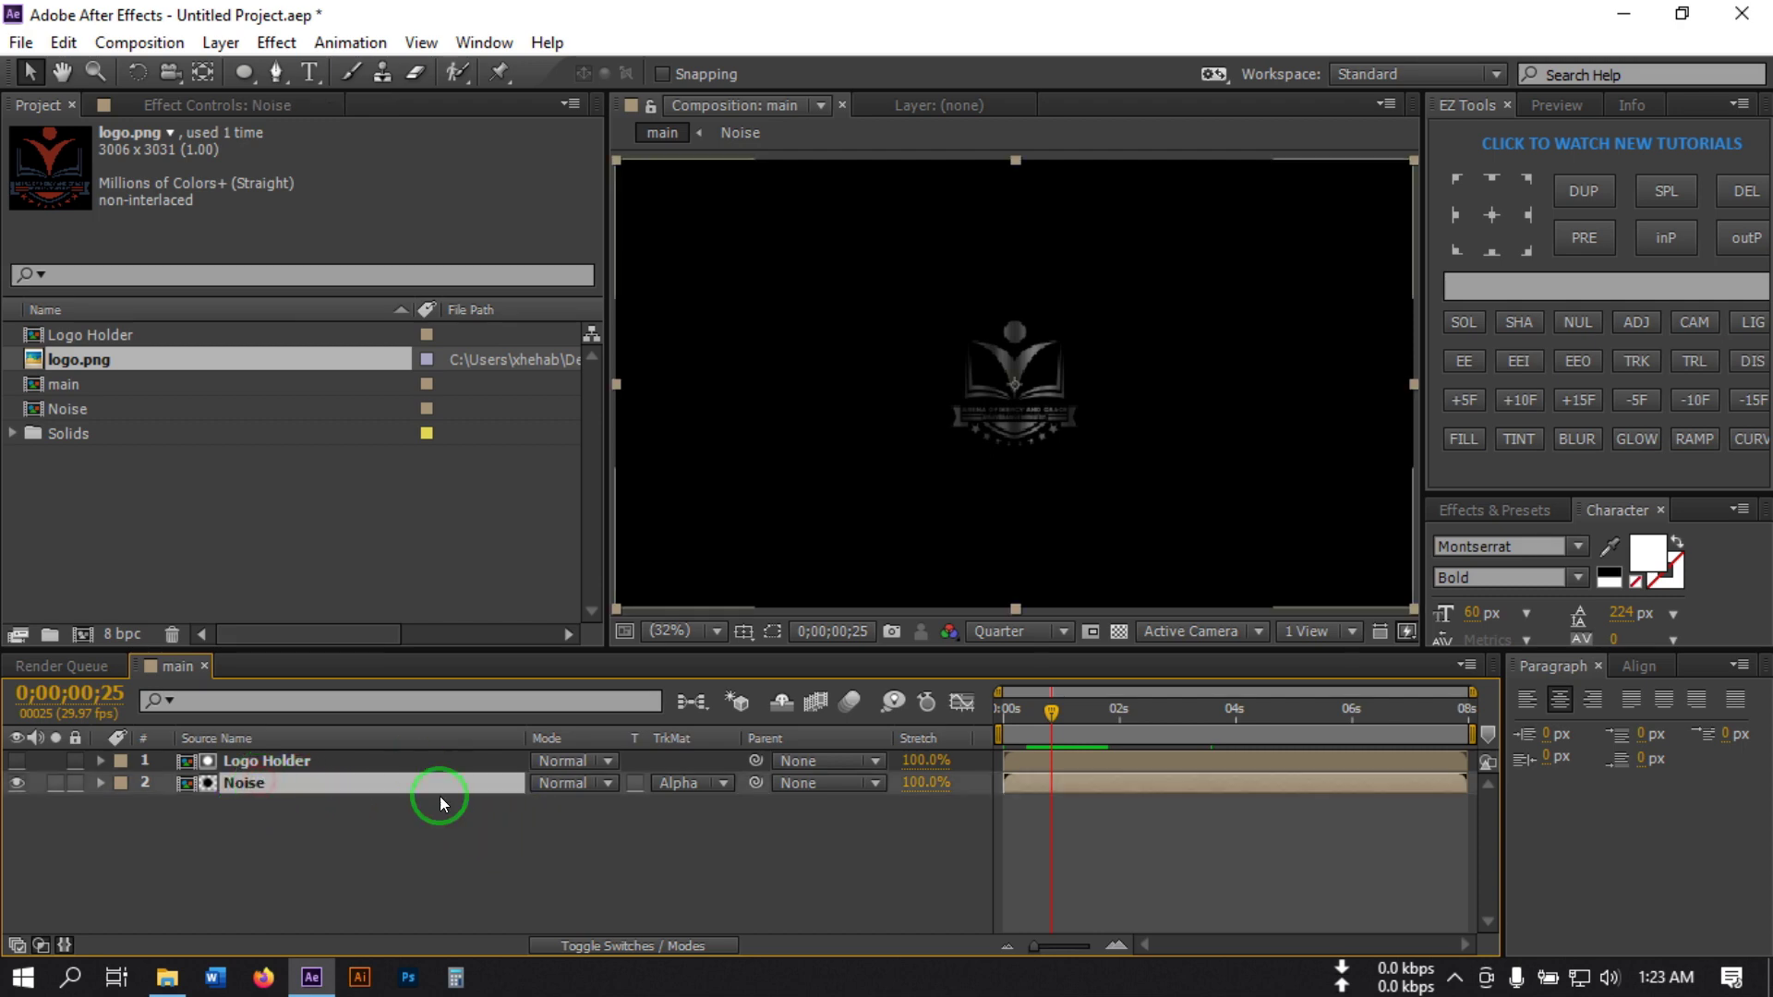
Add a Bevel and Emboss layer style to Noise with soften 1.1
{"action": "left_click", "coordinate": [220, 42]}
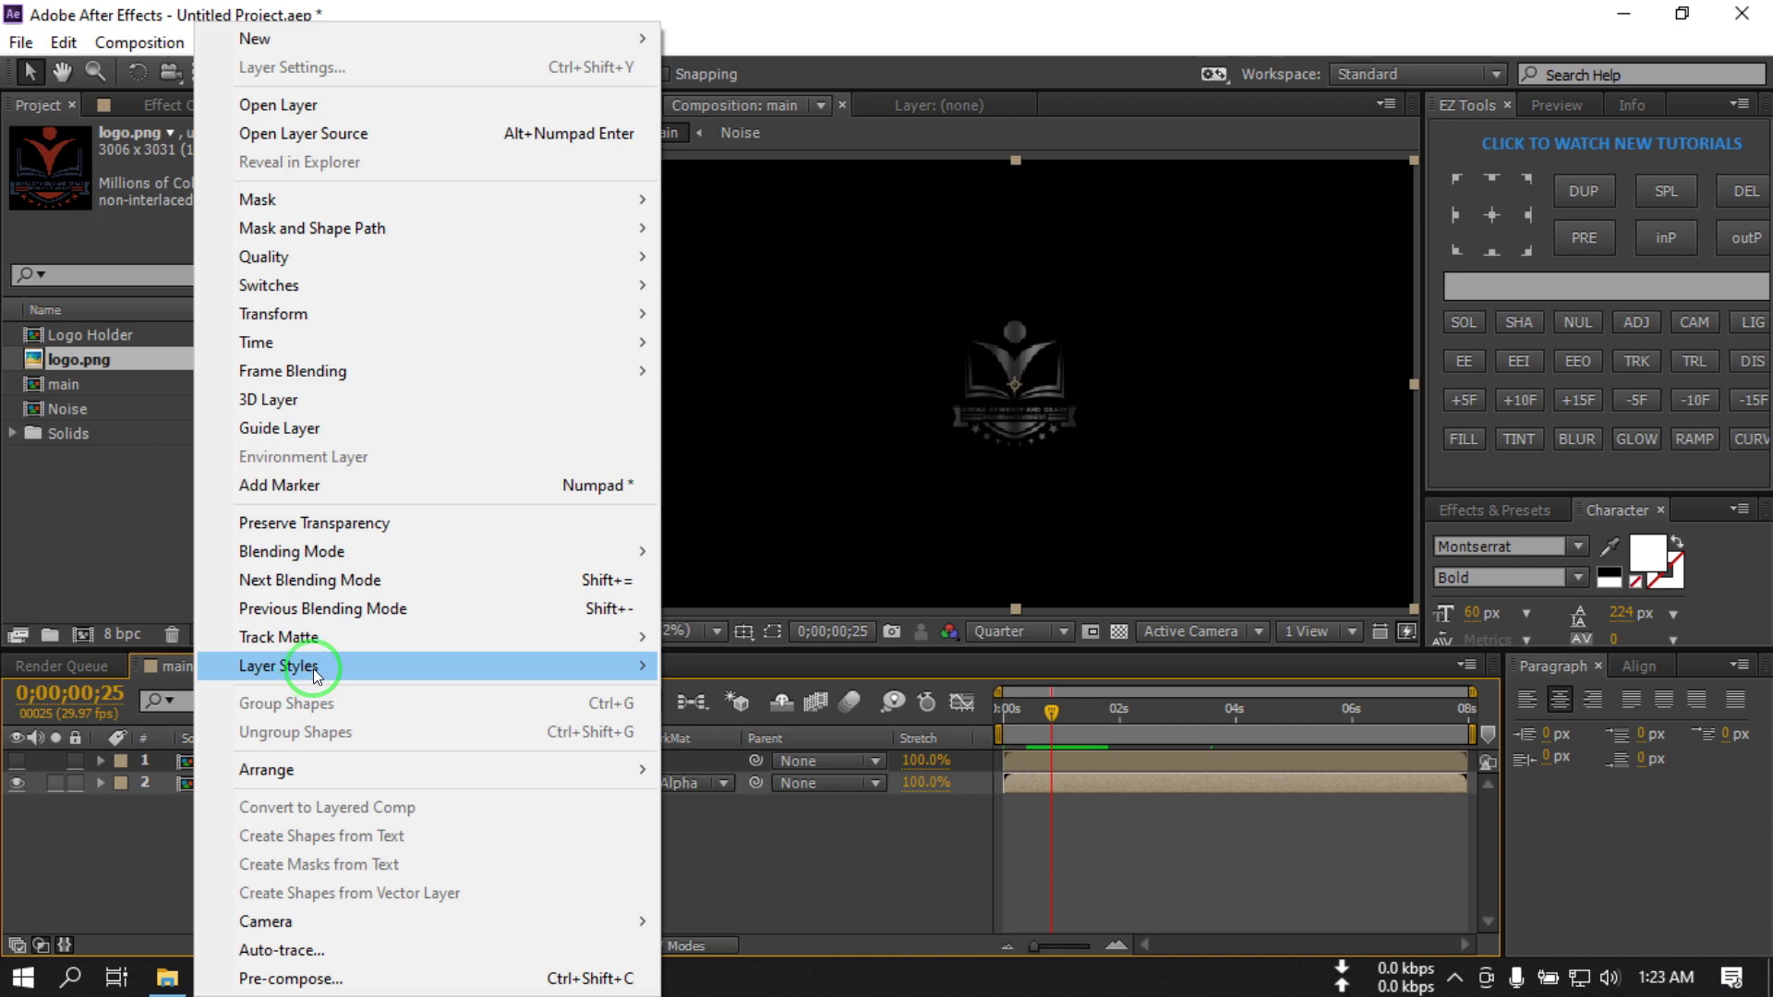
{"action": "mouse_move", "coordinate": [313, 666]}
{"action": "left_click", "coordinate": [790, 553]}
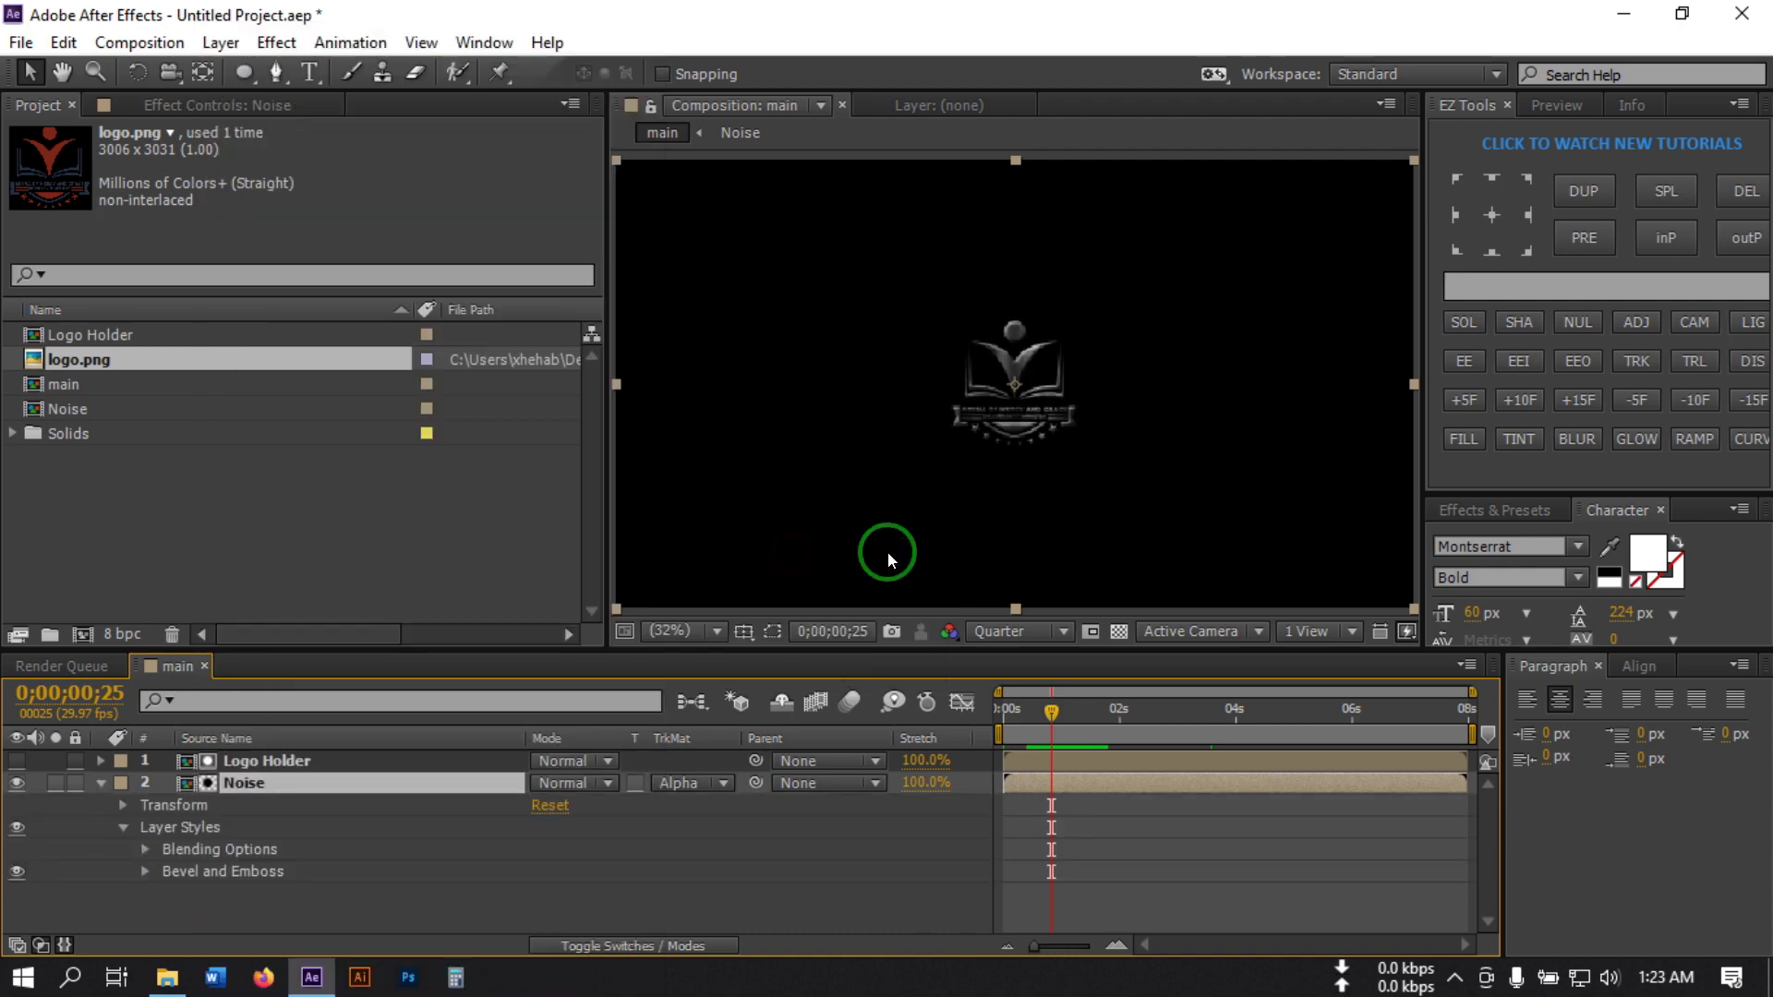
{"action": "left_click", "coordinate": [145, 872]}
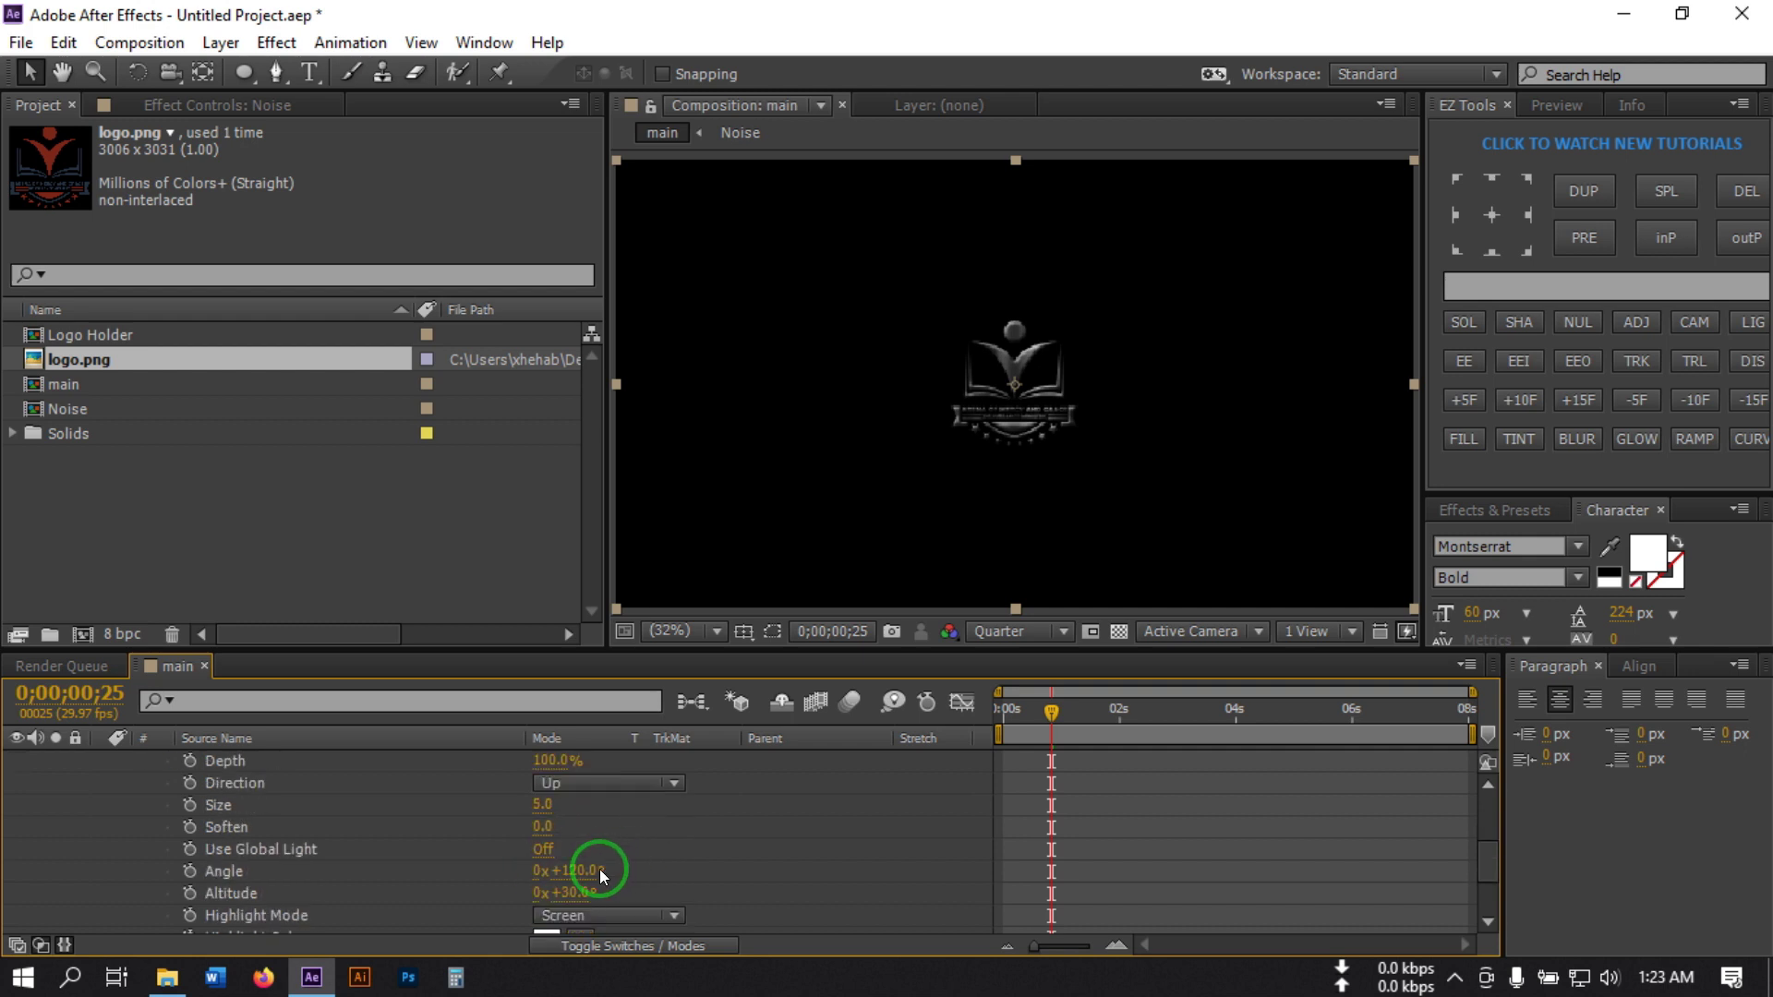
{"action": "left_click_drag", "start_coordinate": [544, 827], "coordinate": [562, 825]}
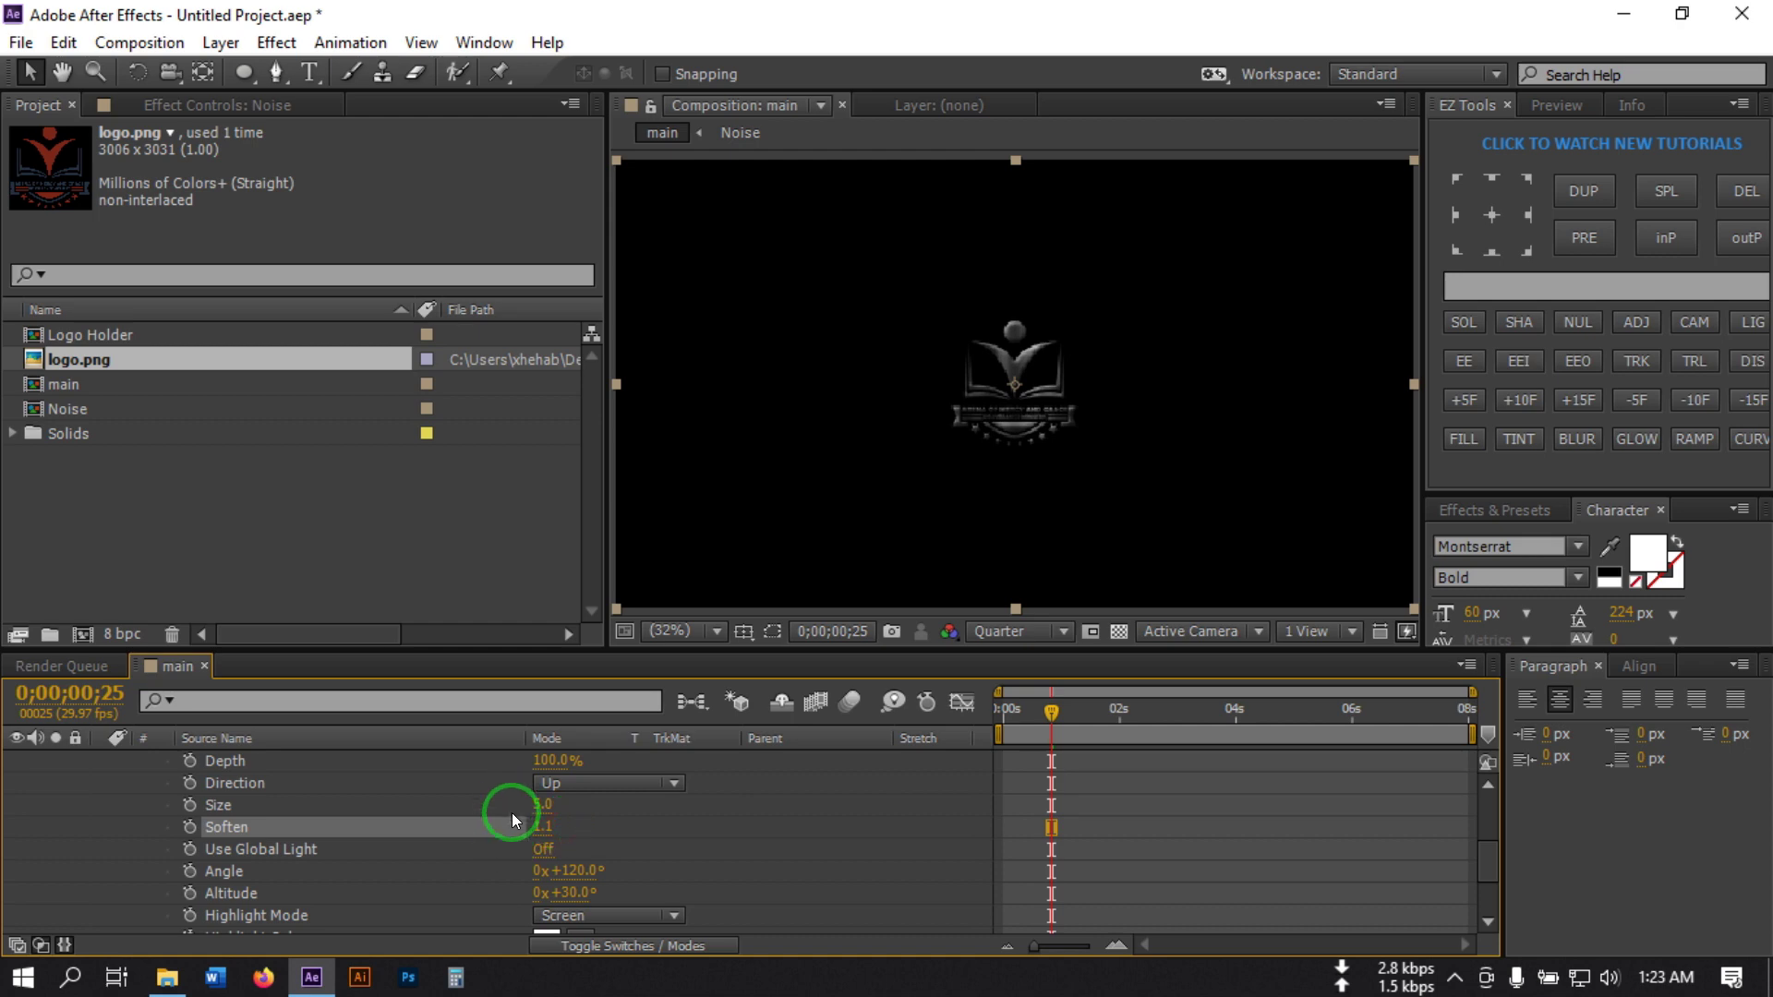
{"action": "scroll", "coordinate": [512, 812], "scroll_direction": "up", "scroll_amount": 3}
{"action": "left_click", "coordinate": [104, 786]}
{"action": "left_click", "coordinate": [485, 831]}
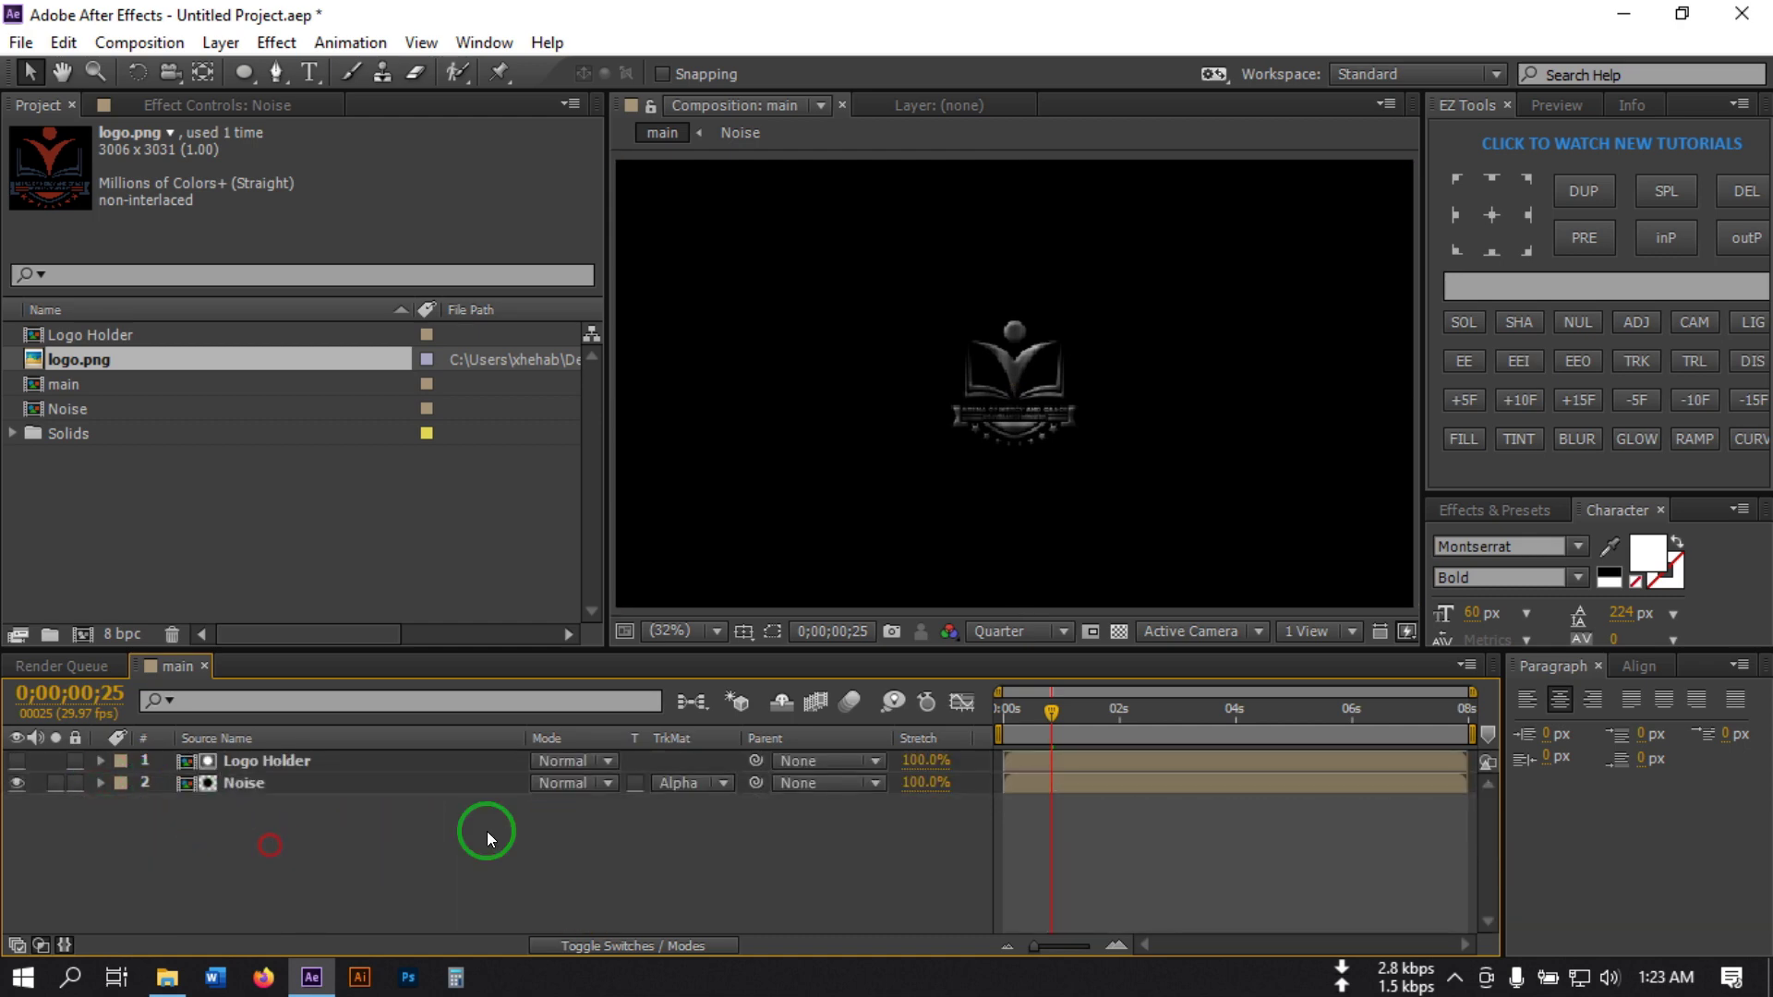
{"action": "left_click_drag", "start_coordinate": [1029, 700], "coordinate": [970, 785]}
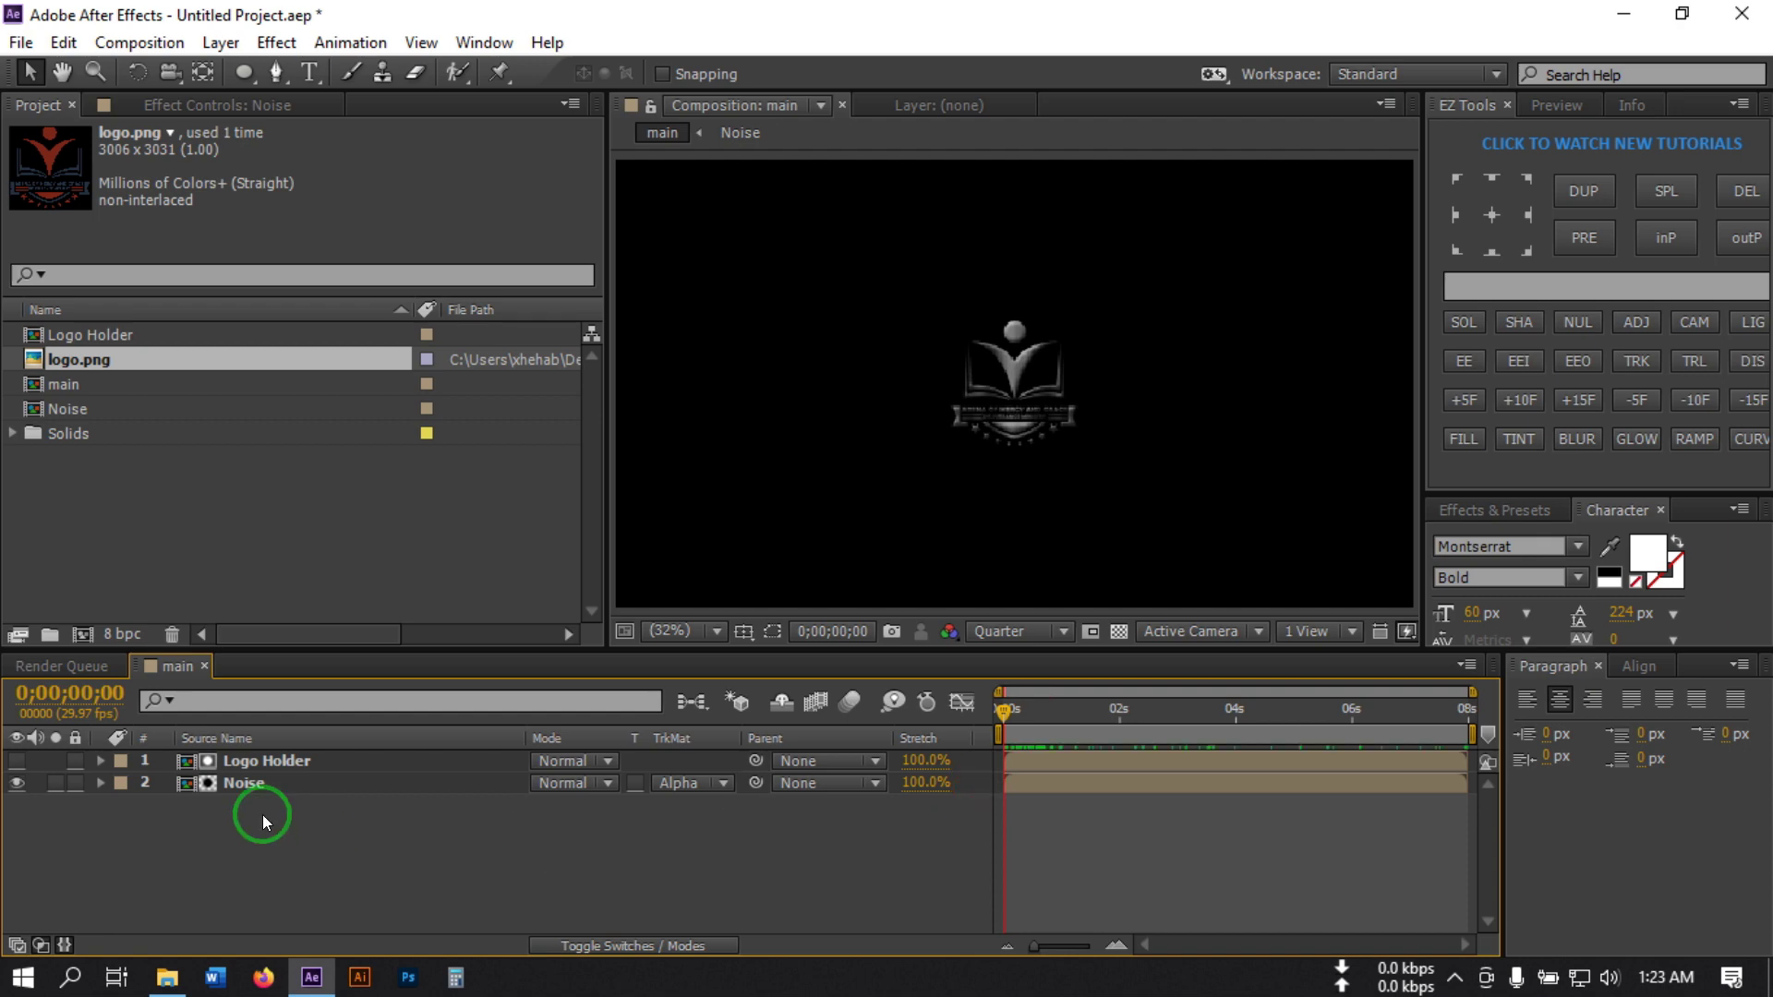
Drag particles 02.mp4 from the Footages folder into the After Effects project
{"action": "left_click", "coordinate": [169, 965]}
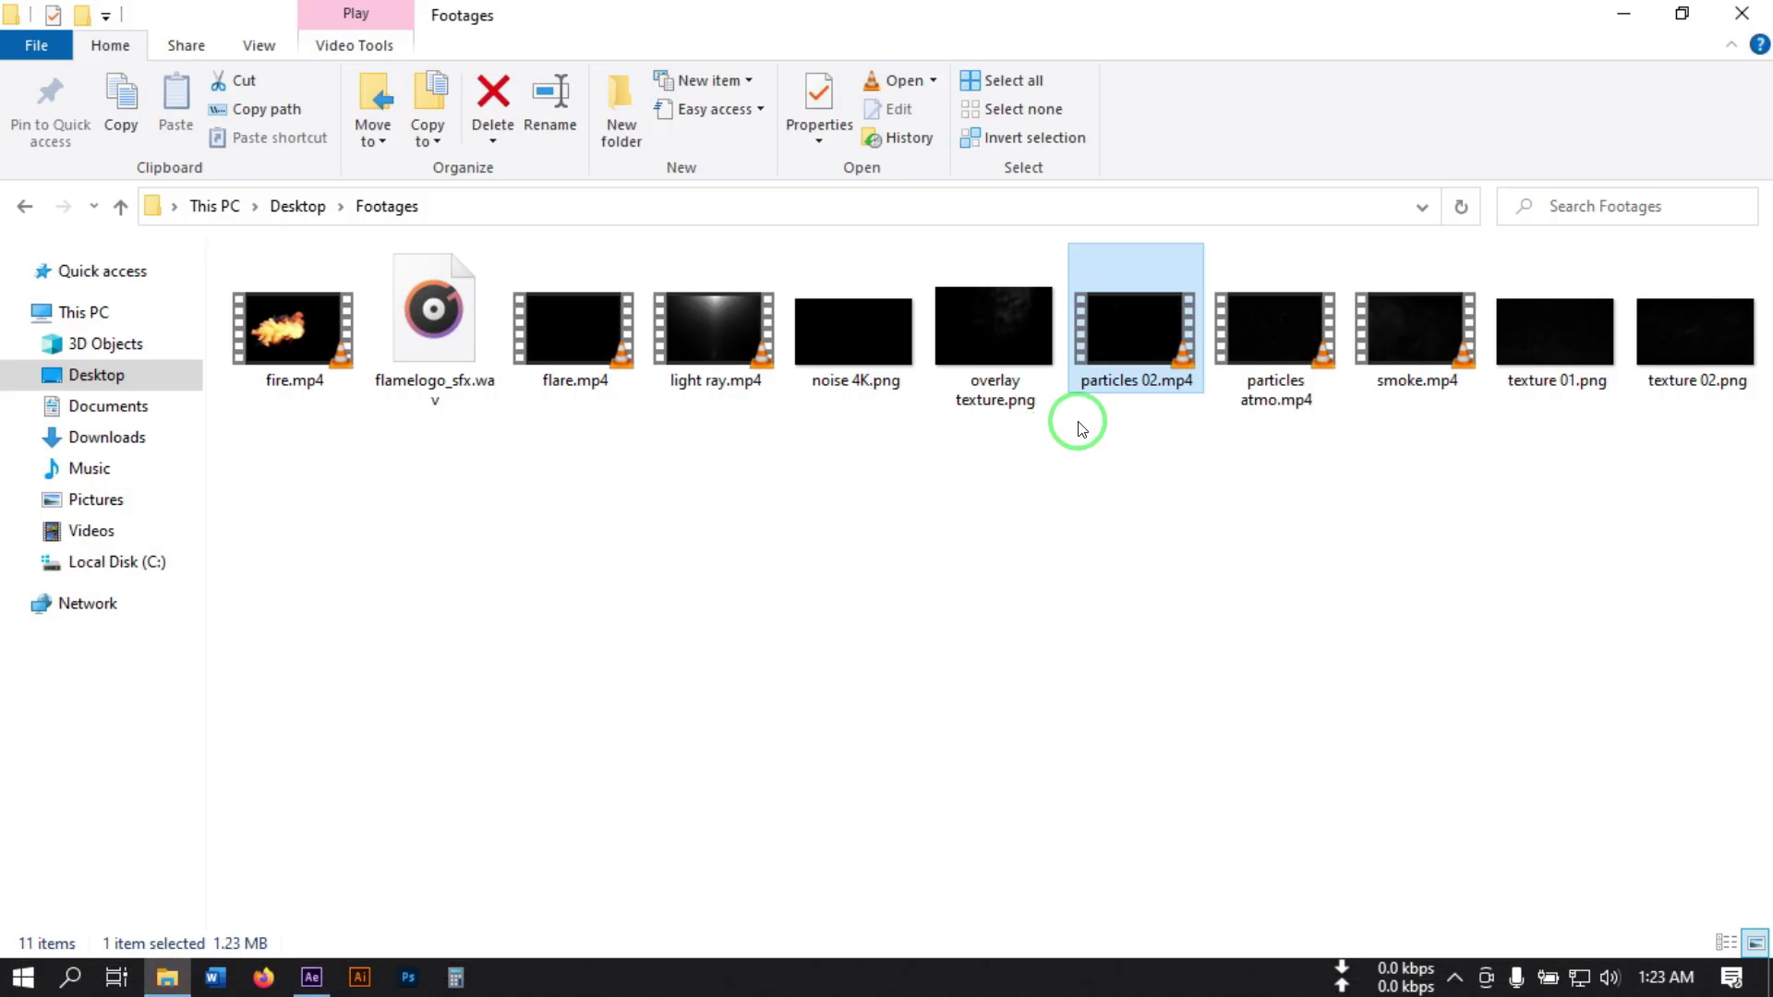
{"action": "left_click_drag", "start_coordinate": [1120, 309], "coordinate": [100, 500]}
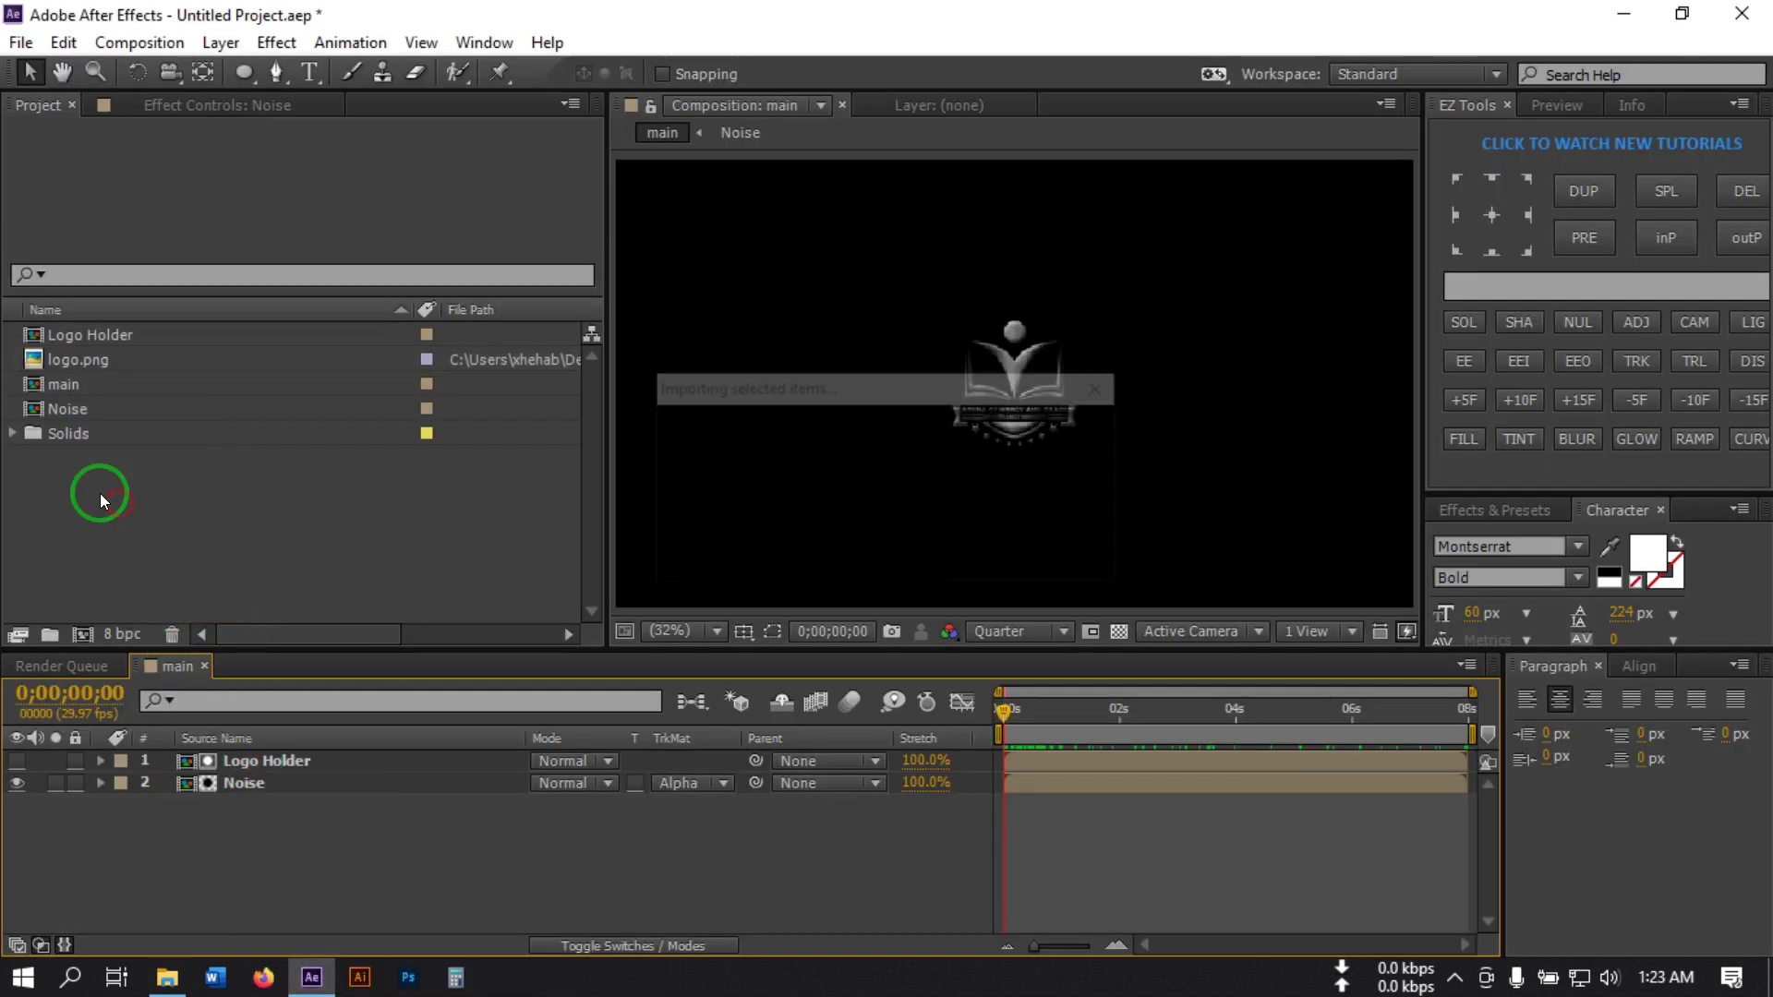
{"action": "left_click", "coordinate": [55, 433]}
Drop particles 02.mp4 at the top of main in Add mode and move the time to about 3s
{"action": "left_click_drag", "start_coordinate": [56, 434], "coordinate": [159, 755]}
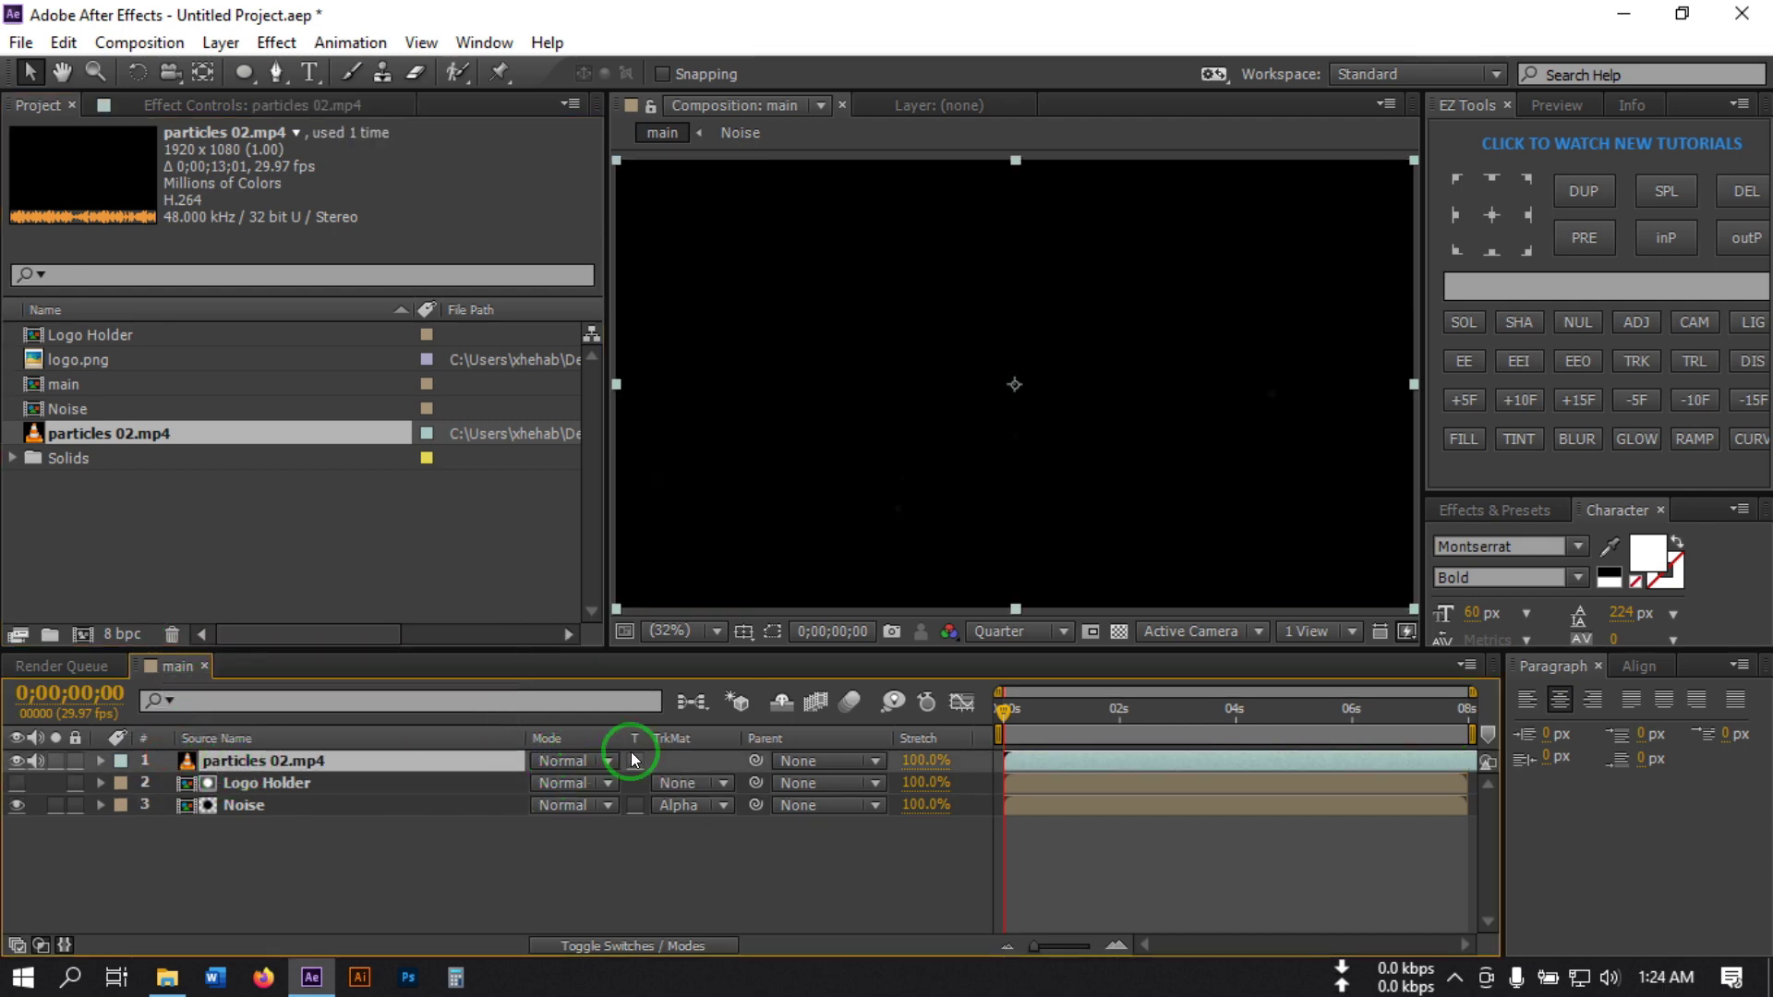
{"action": "left_click_drag", "start_coordinate": [574, 761], "coordinate": [646, 391]}
{"action": "left_click", "coordinate": [792, 868]}
{"action": "left_click_drag", "start_coordinate": [1006, 712], "coordinate": [1197, 721]}
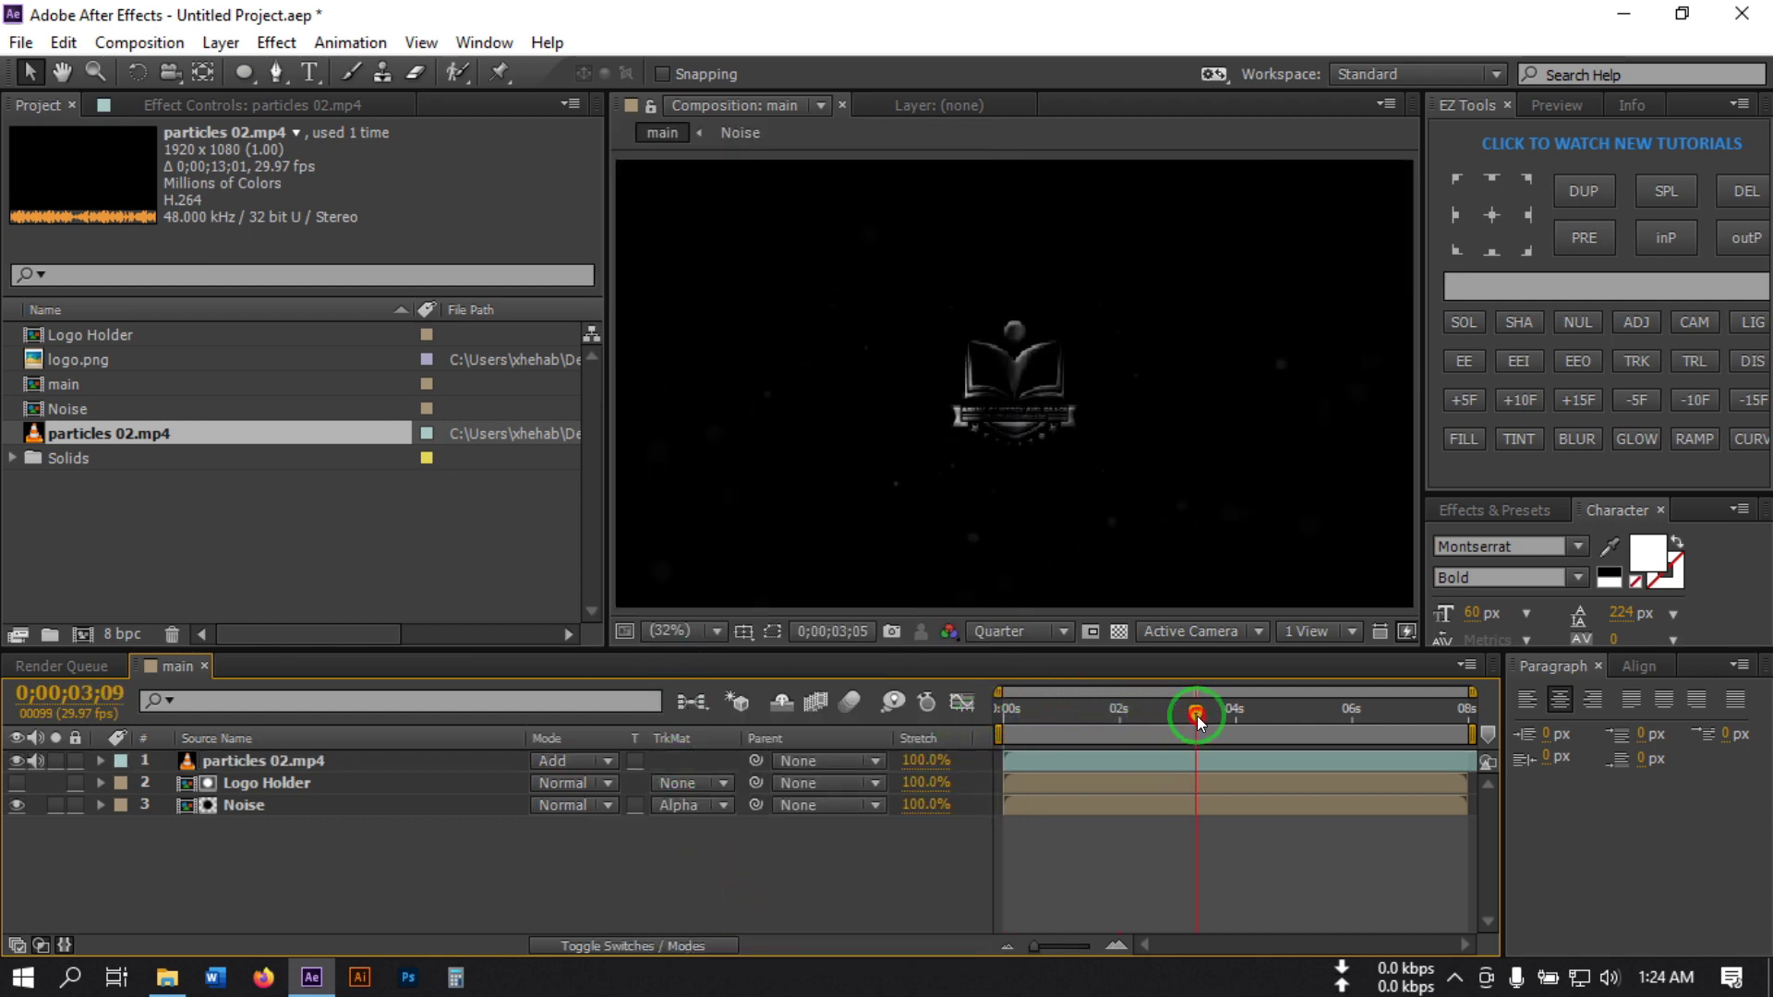
{"action": "double_click", "coordinate": [178, 514]}
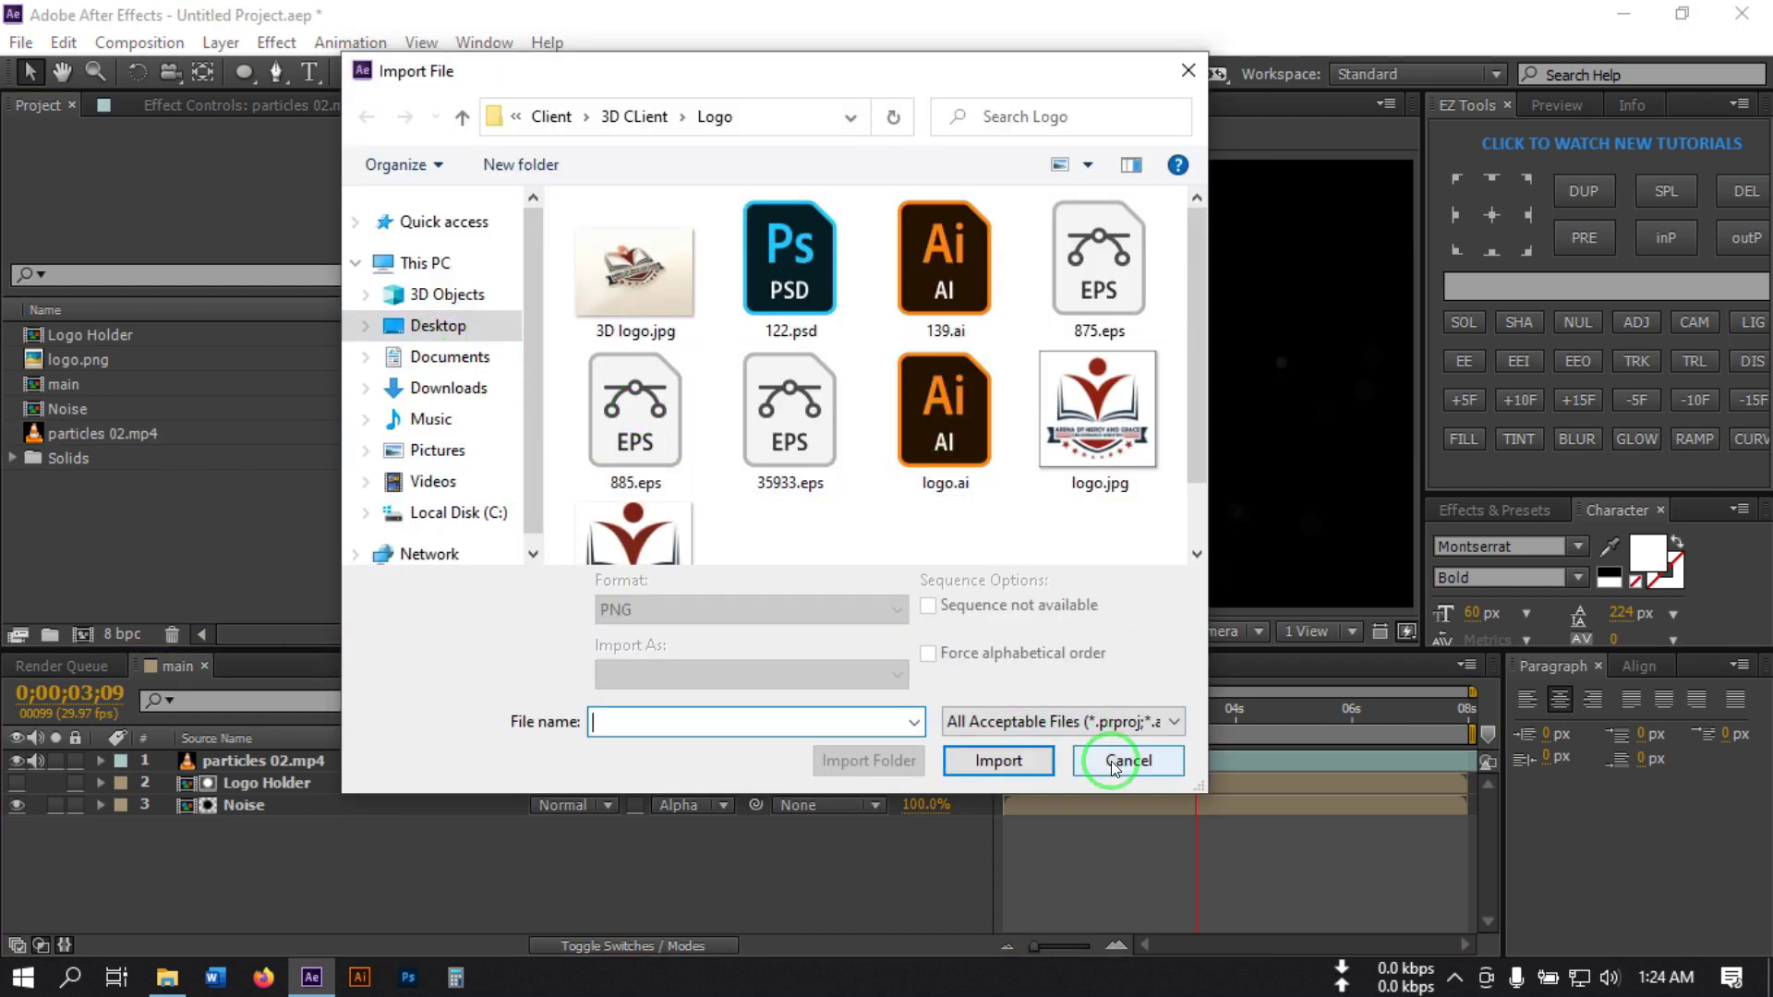
{"action": "left_click", "coordinate": [1120, 757]}
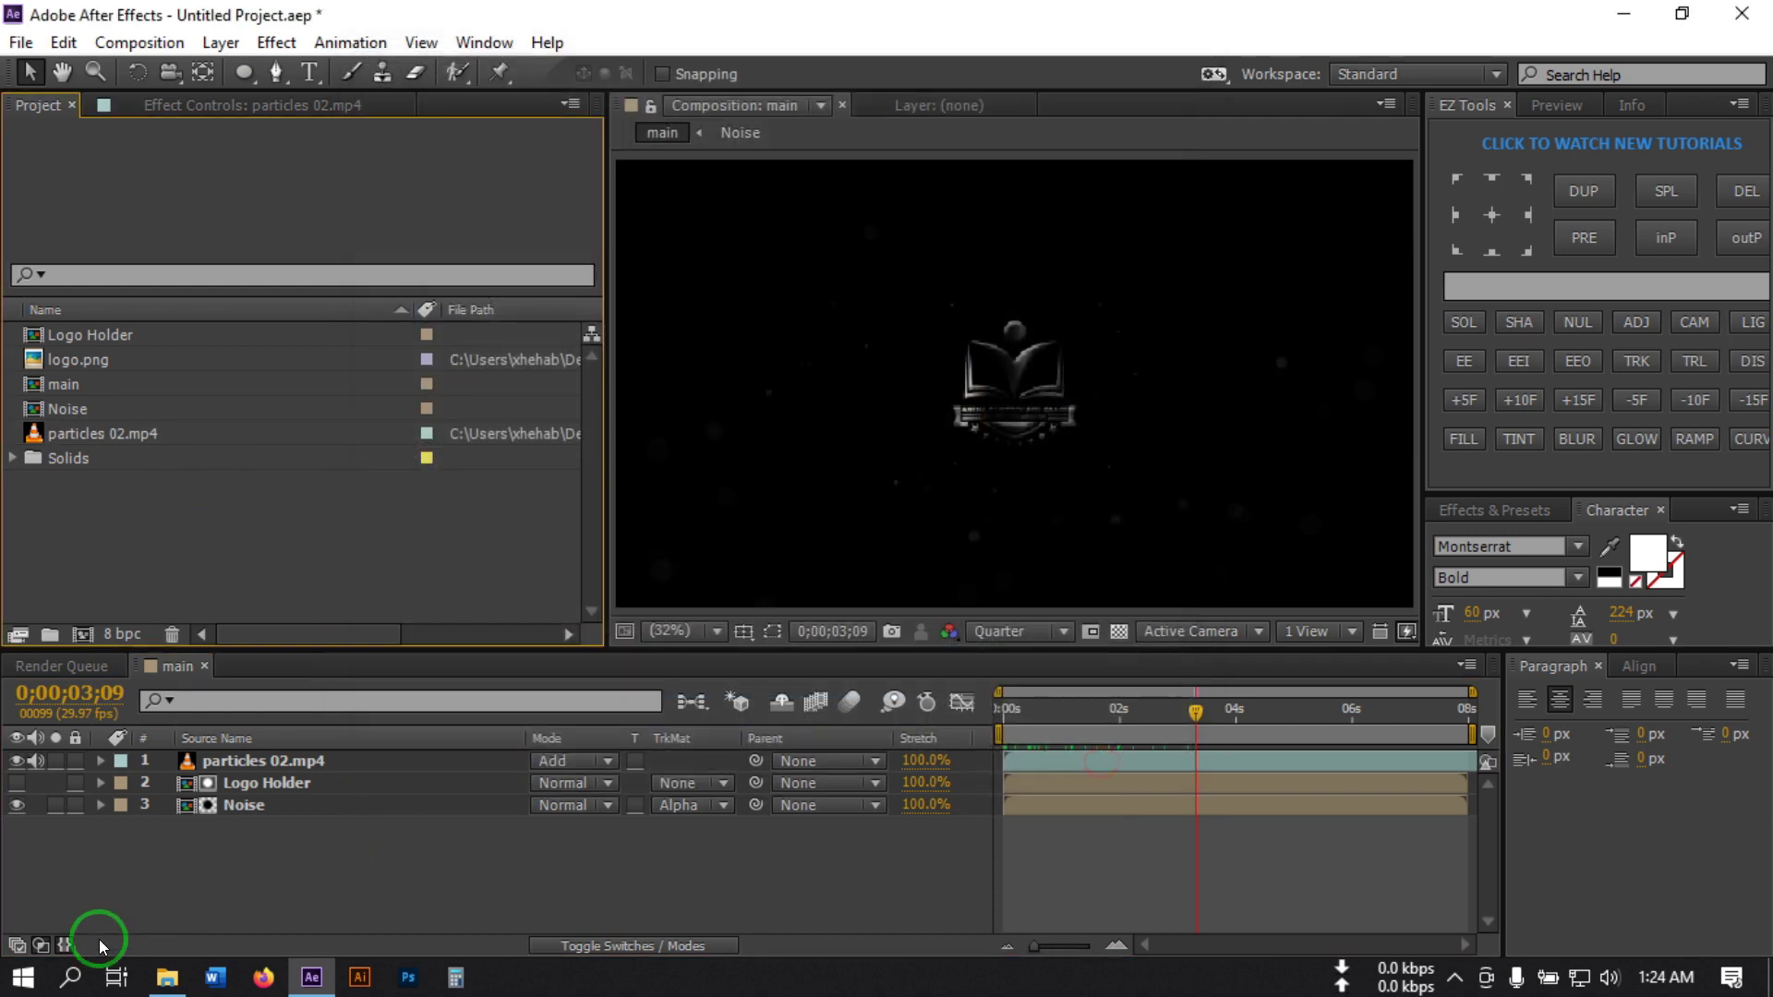
Preview texture 02.png from the Footages folder in the photo viewer
{"action": "left_click", "coordinate": [167, 977]}
{"action": "left_click", "coordinate": [1548, 345]}
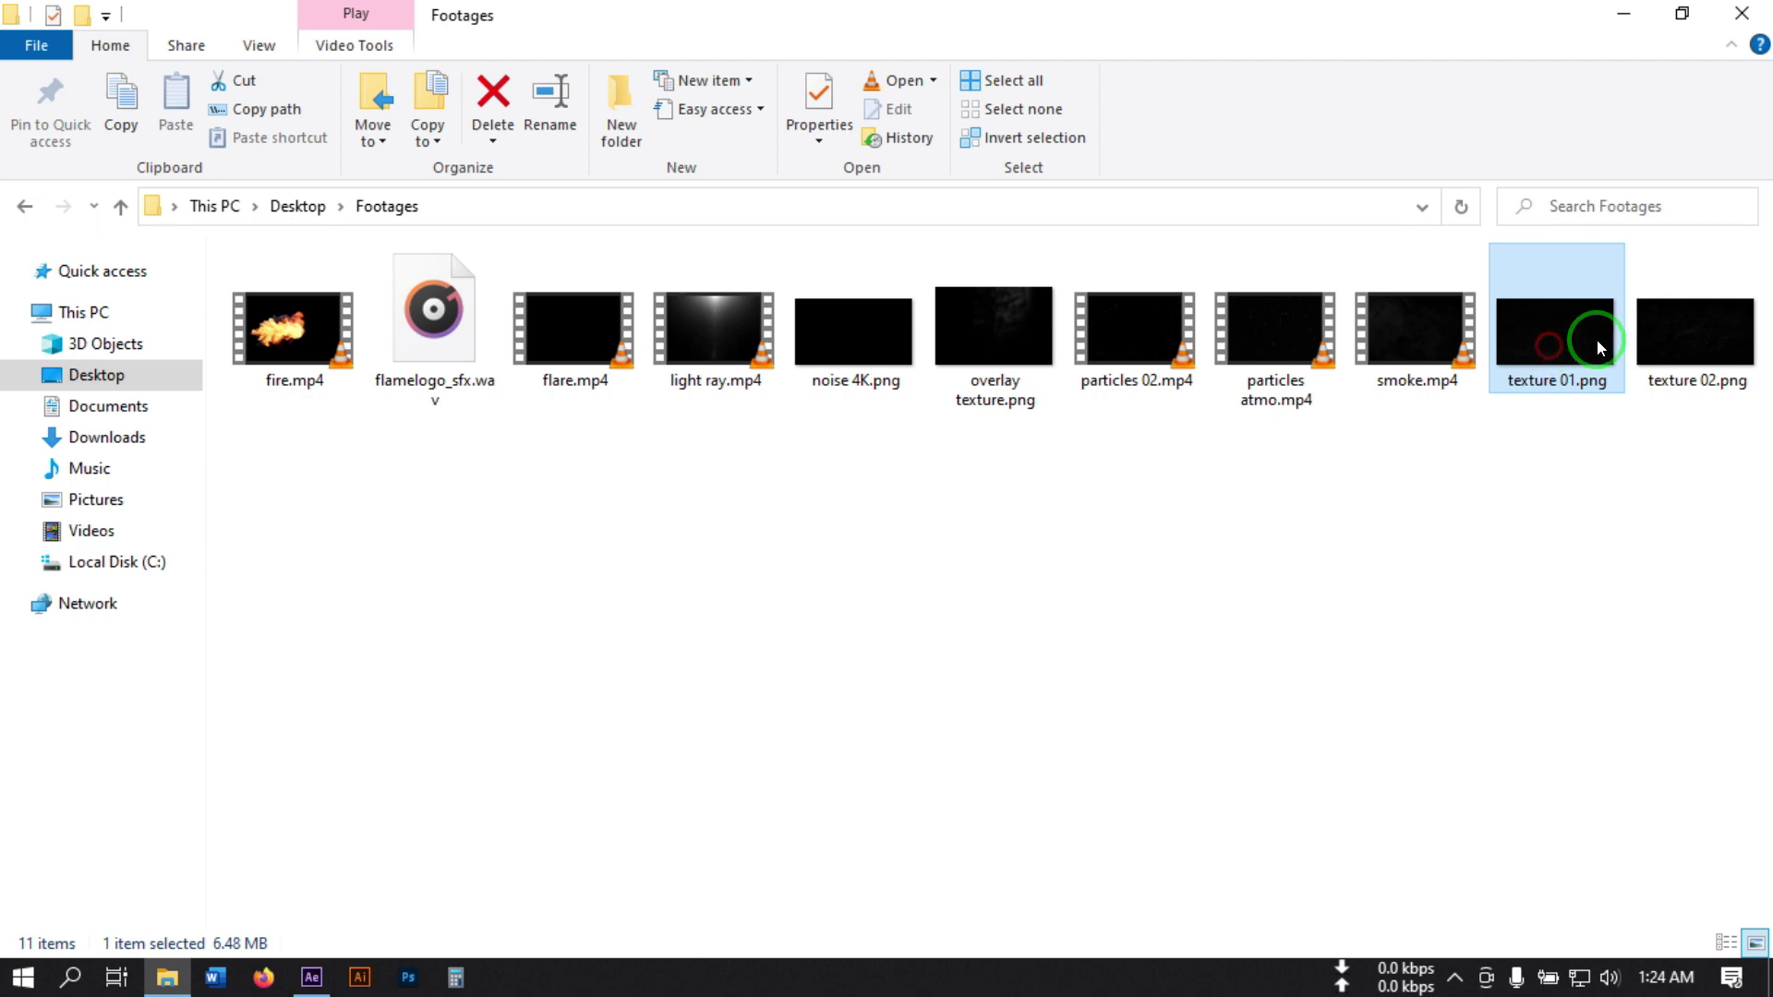
{"action": "left_click", "coordinate": [1687, 335]}
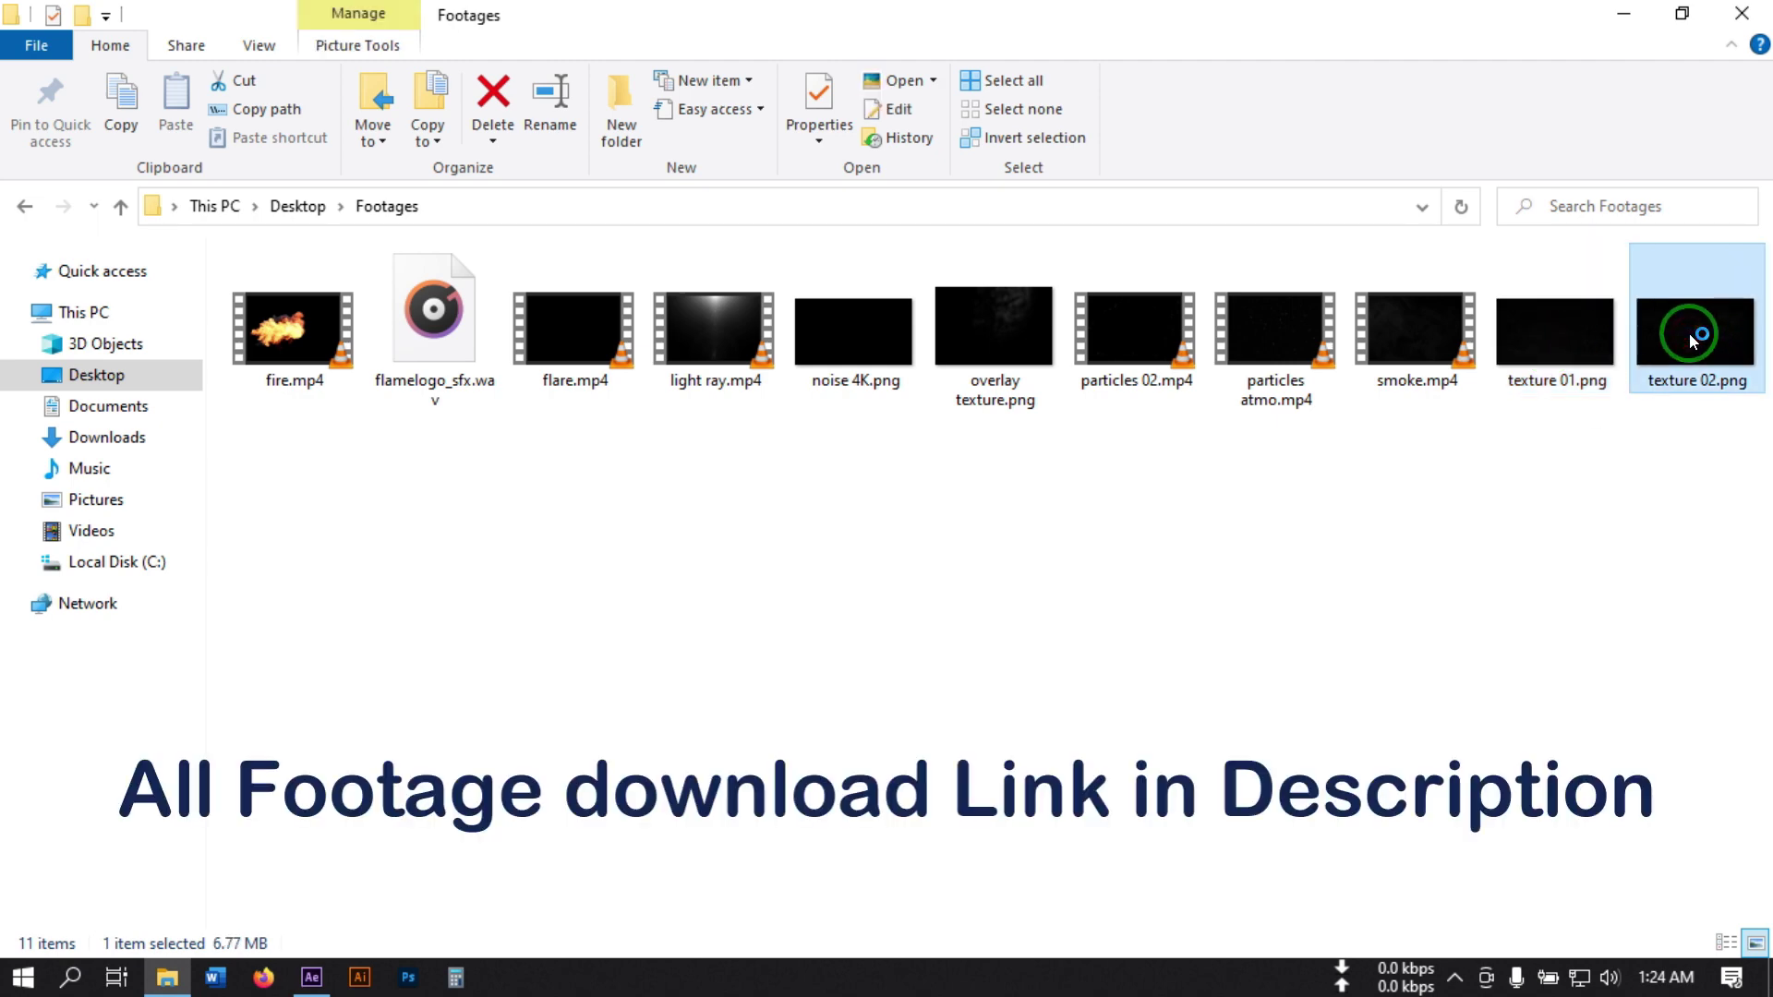
{"action": "double_click", "coordinate": [1676, 331]}
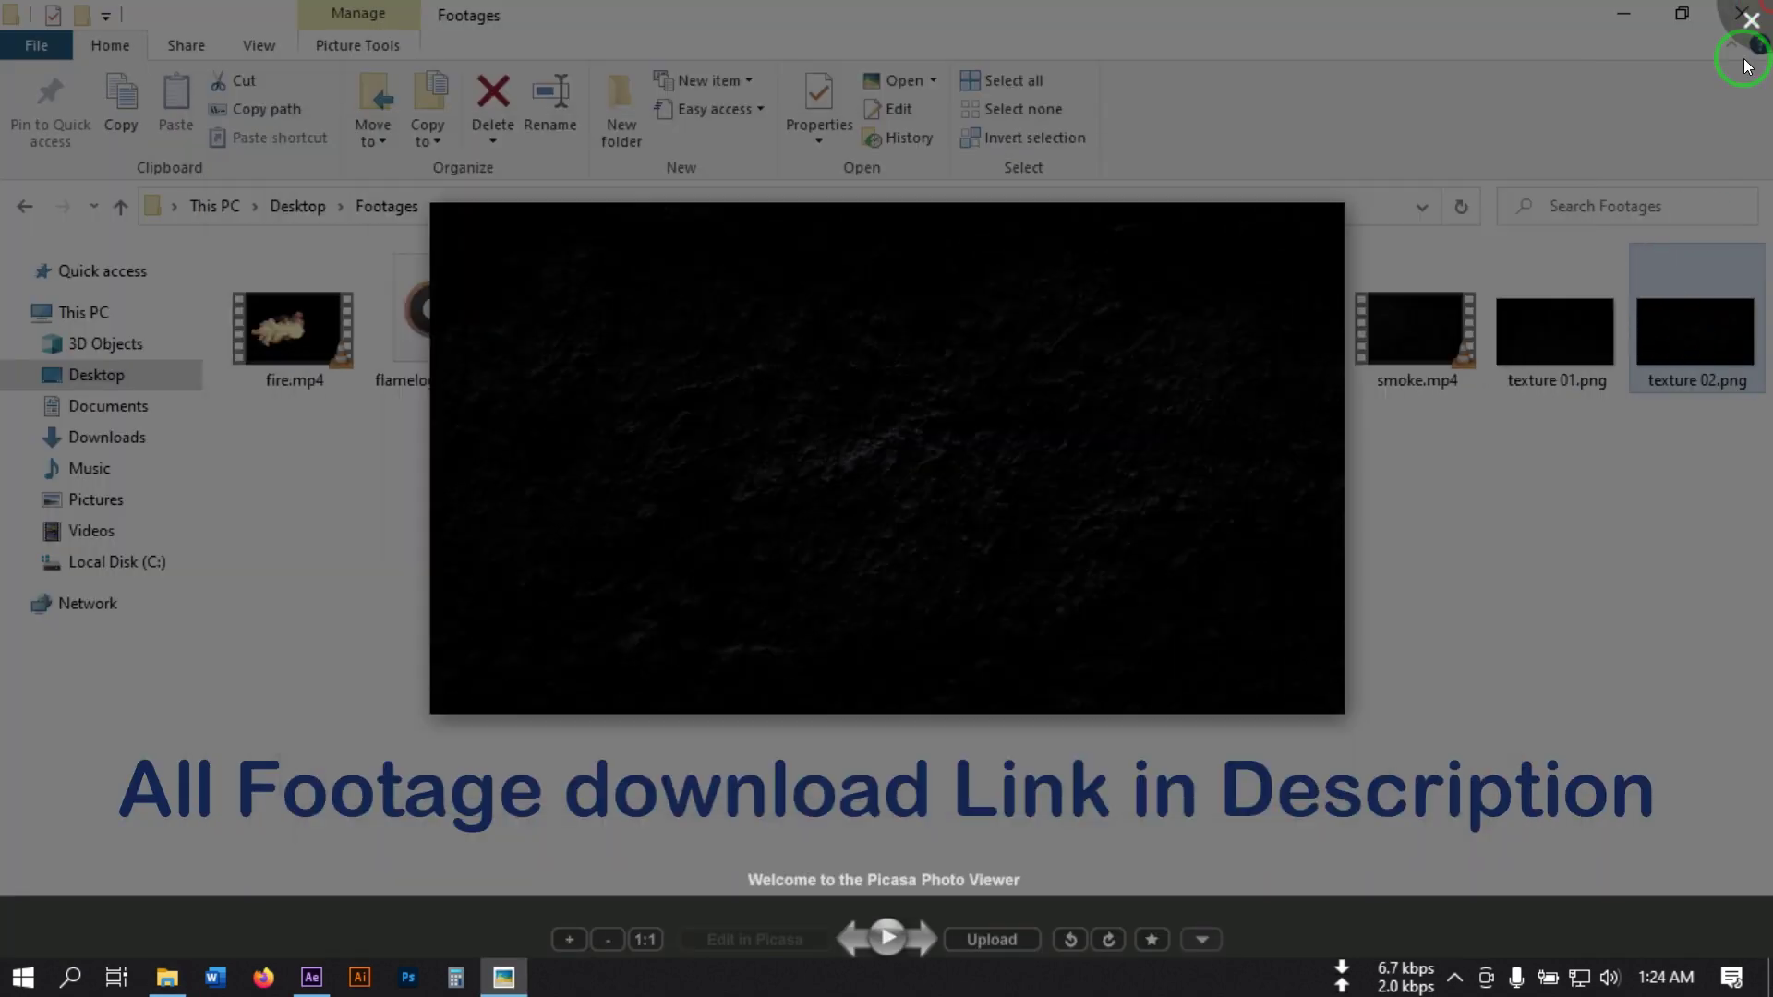
{"action": "left_click", "coordinate": [1748, 65]}
Preview texture 01.png, then drag texture 02.png into After Effects
{"action": "left_click", "coordinate": [1515, 349]}
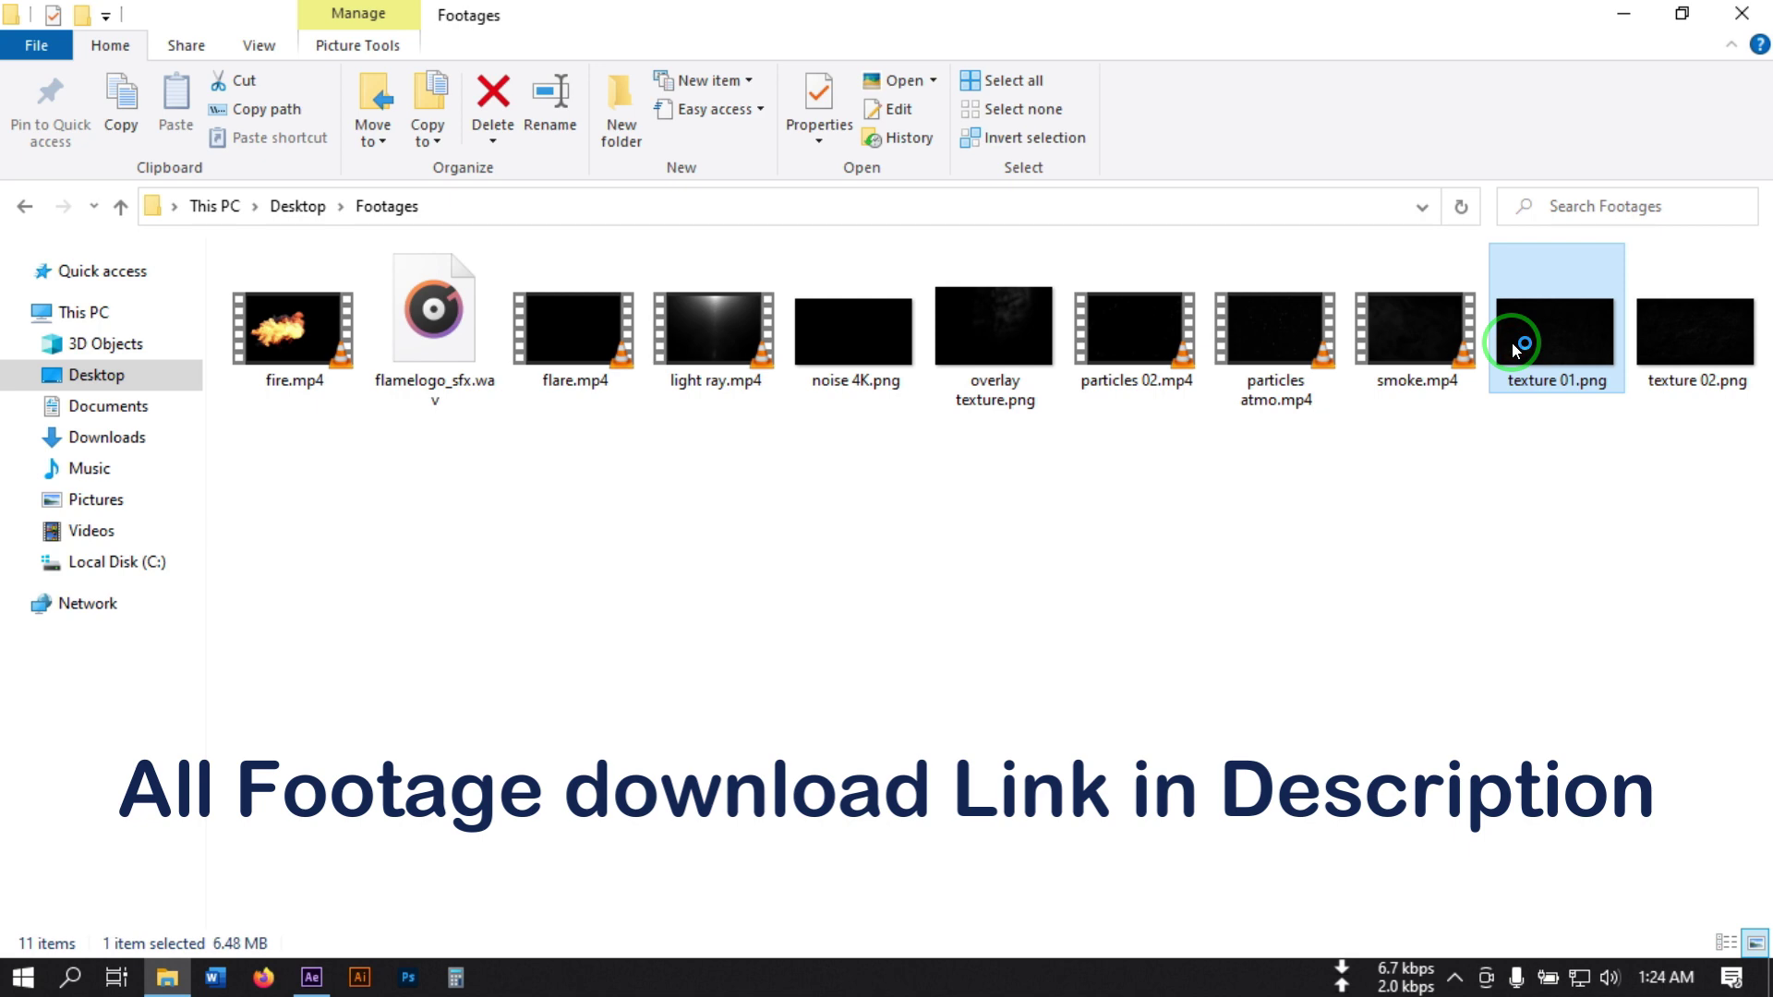
{"action": "double_click", "coordinate": [1515, 349]}
{"action": "left_click", "coordinate": [1678, 309]}
{"action": "left_click", "coordinate": [1668, 335]}
{"action": "left_click_drag", "start_coordinate": [1668, 335], "coordinate": [186, 843]}
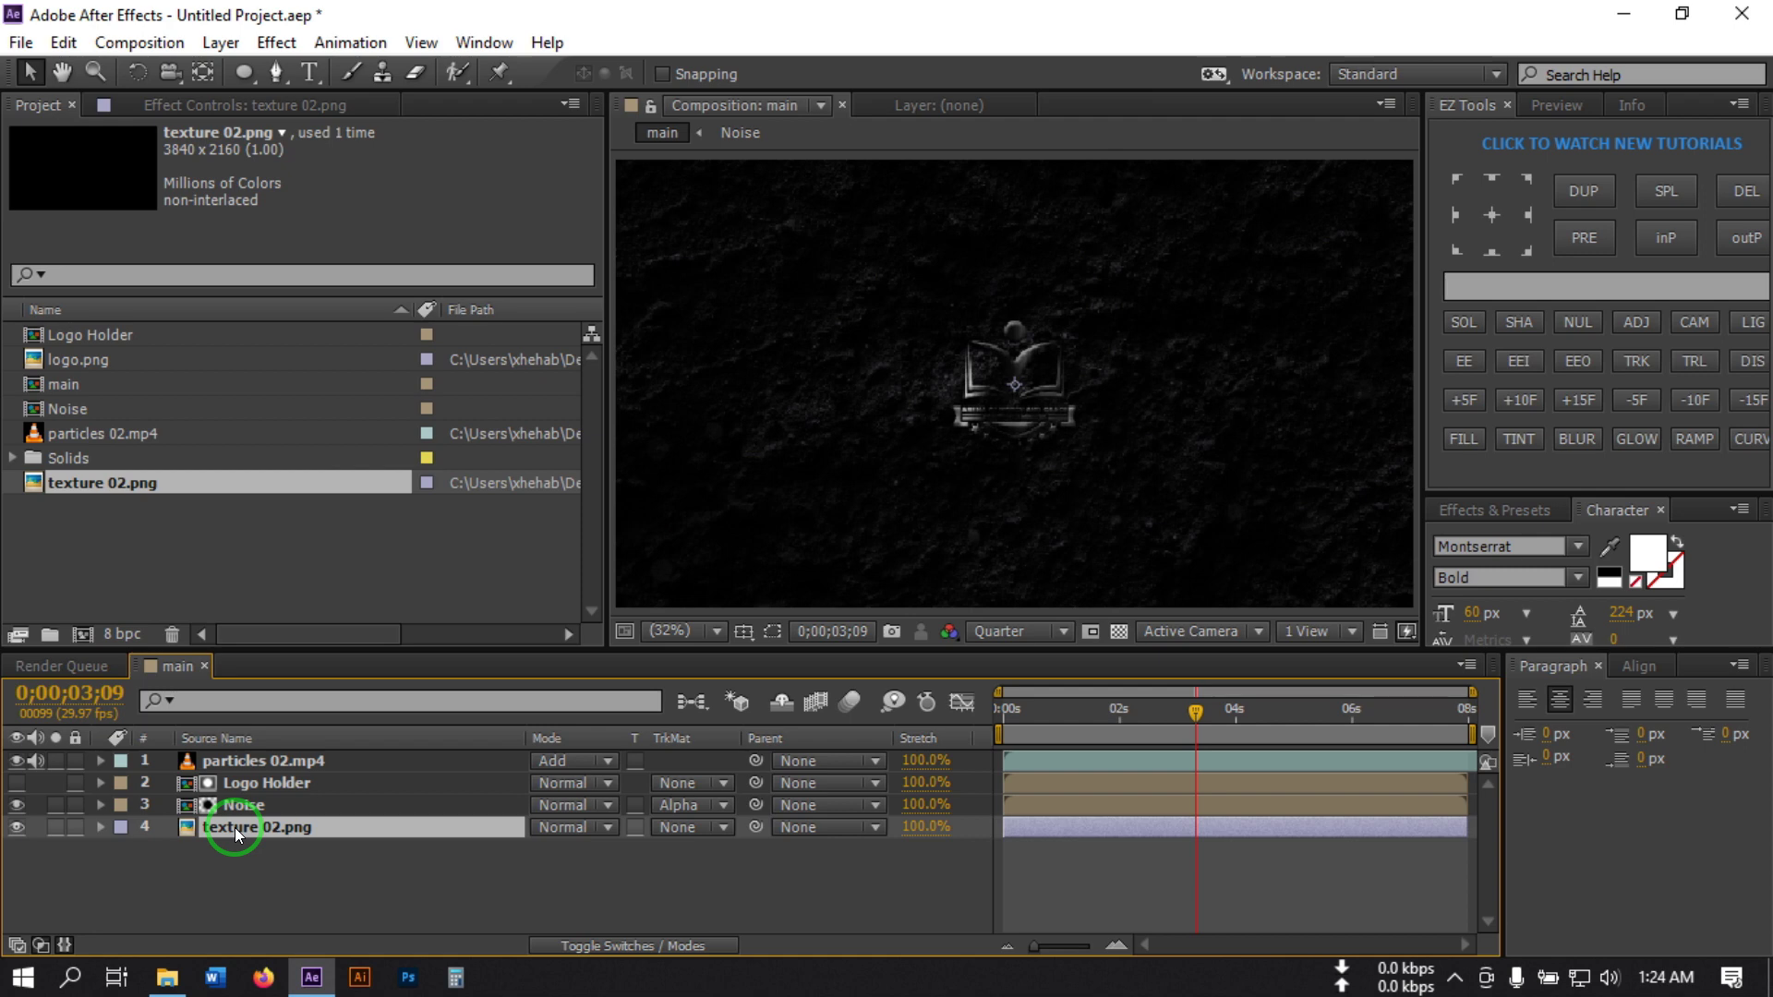
Set the texture 02.png layer's Opacity to 45%, correcting an initial 65%
{"action": "key", "text": "t"}
{"action": "left_click", "coordinate": [547, 848]}
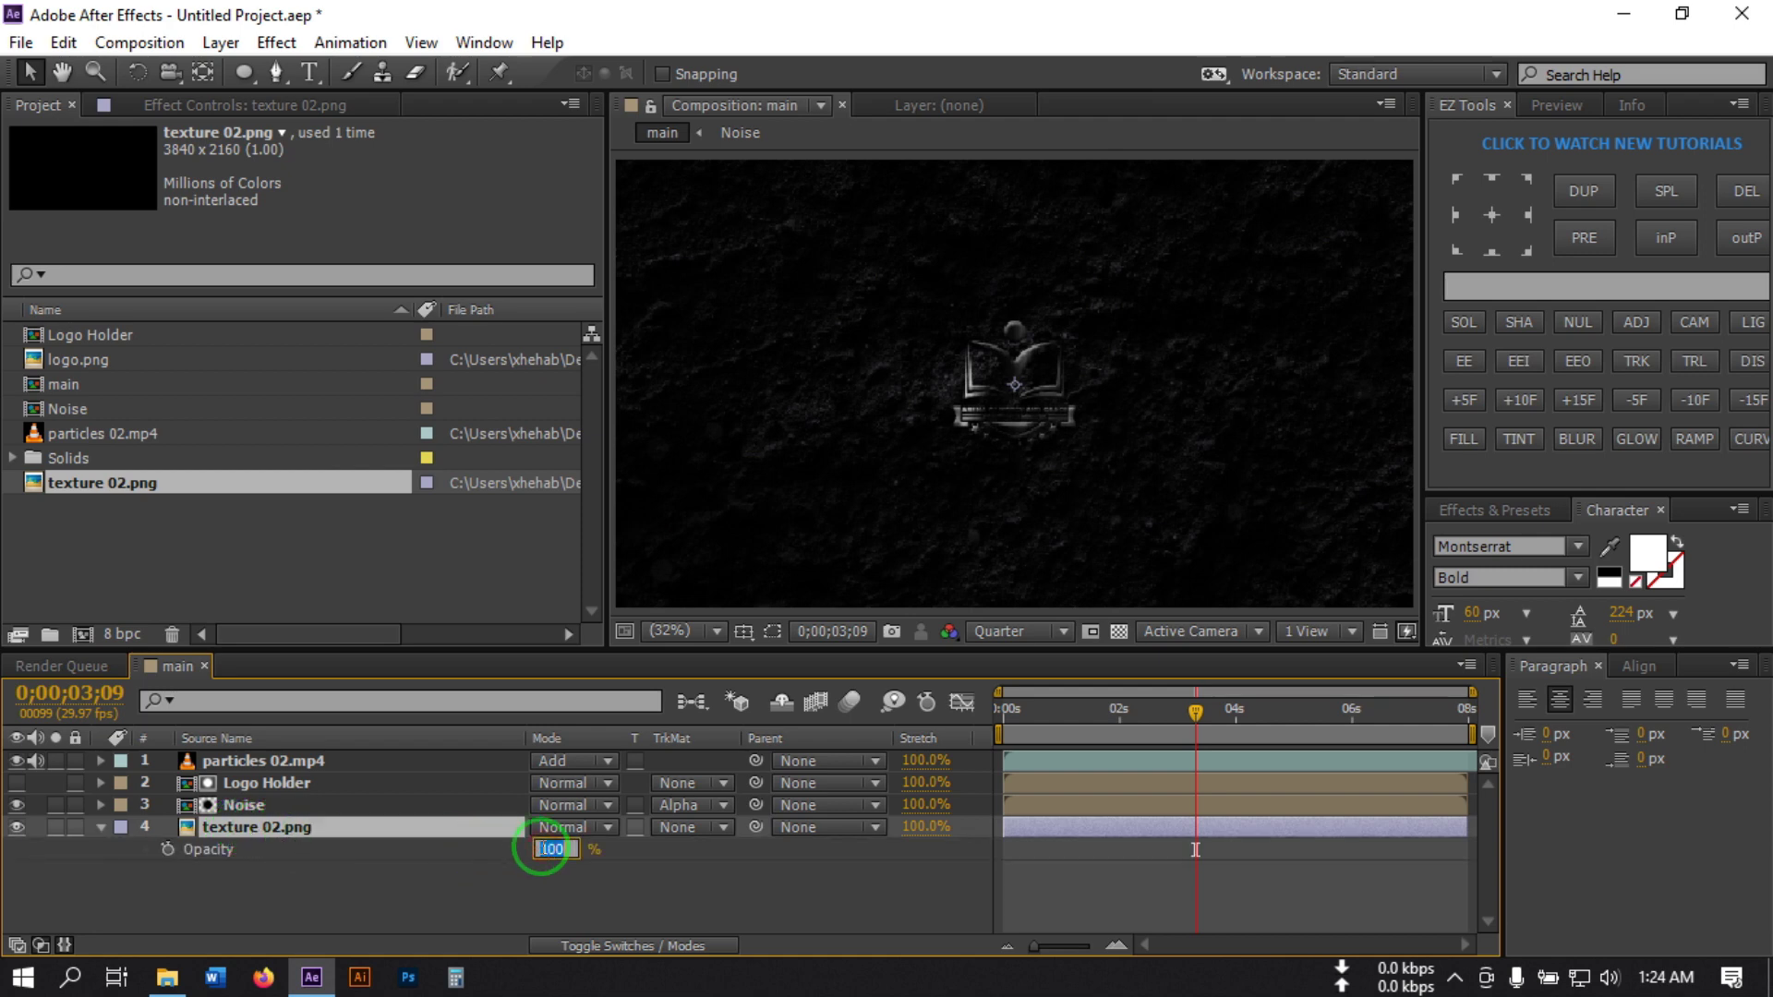
{"action": "type", "text": "65"}
{"action": "key", "text": "Return"}
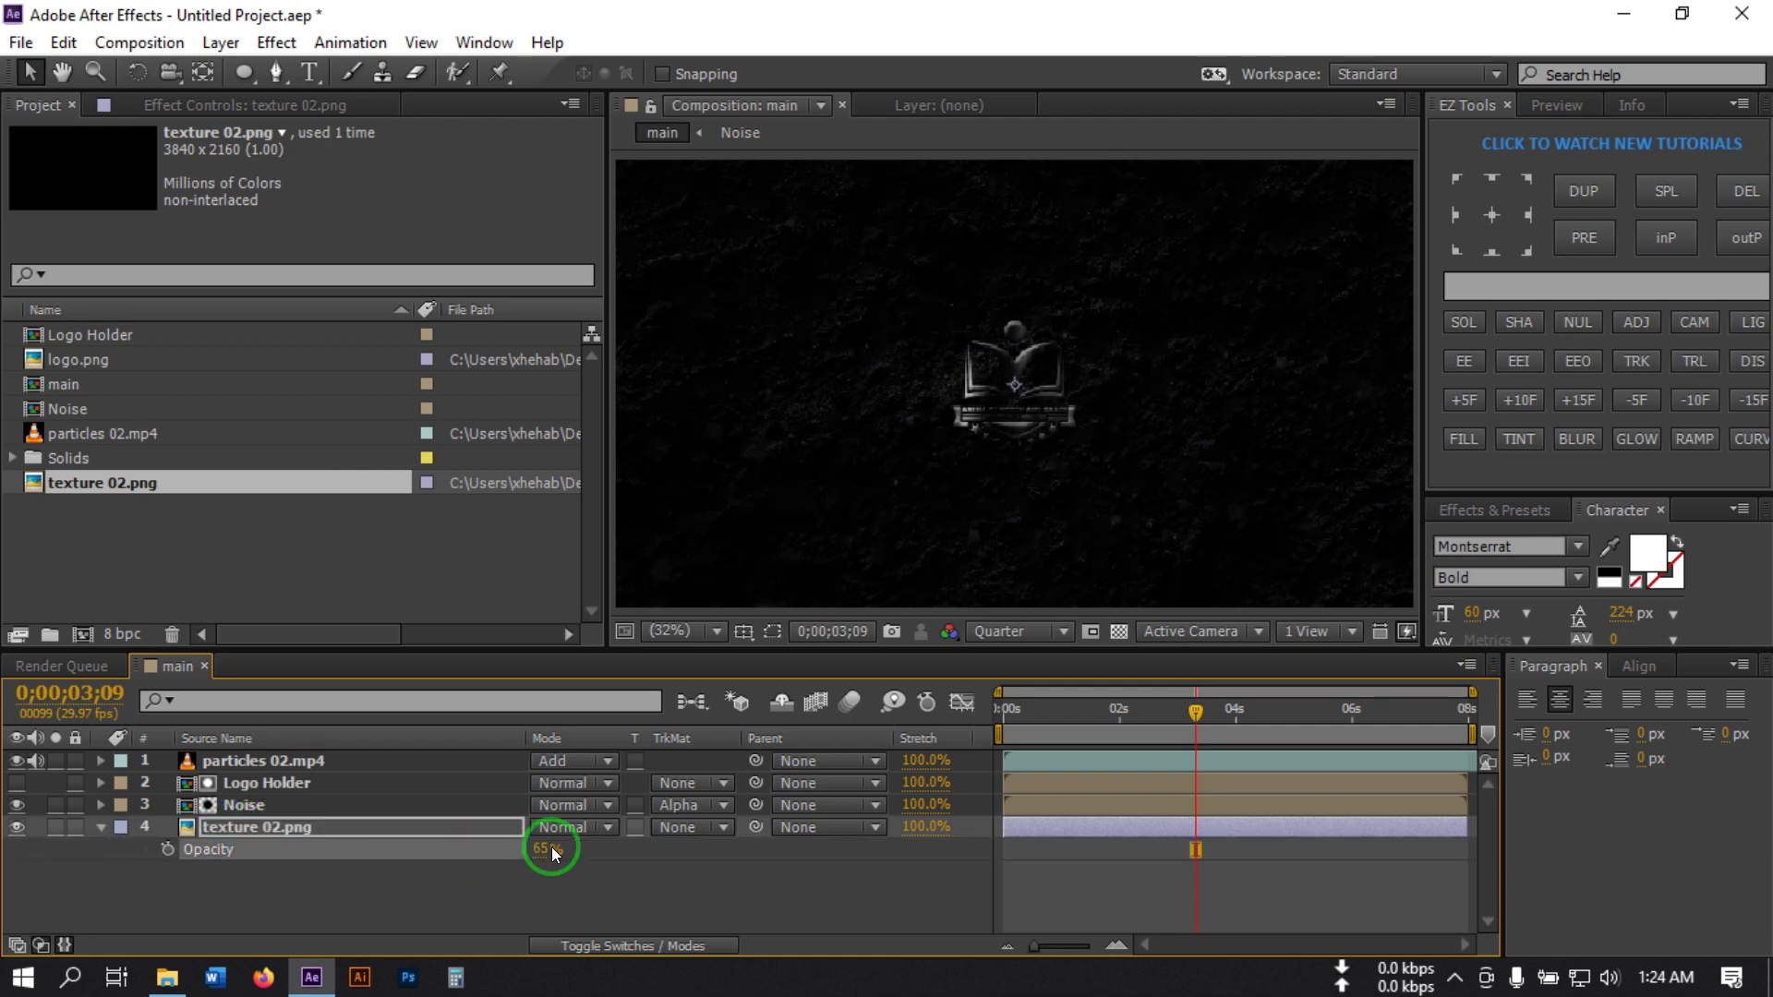
{"action": "left_click", "coordinate": [538, 850]}
{"action": "type", "text": "45"}
{"action": "left_click", "coordinate": [529, 894]}
{"action": "left_click", "coordinate": [103, 825]}
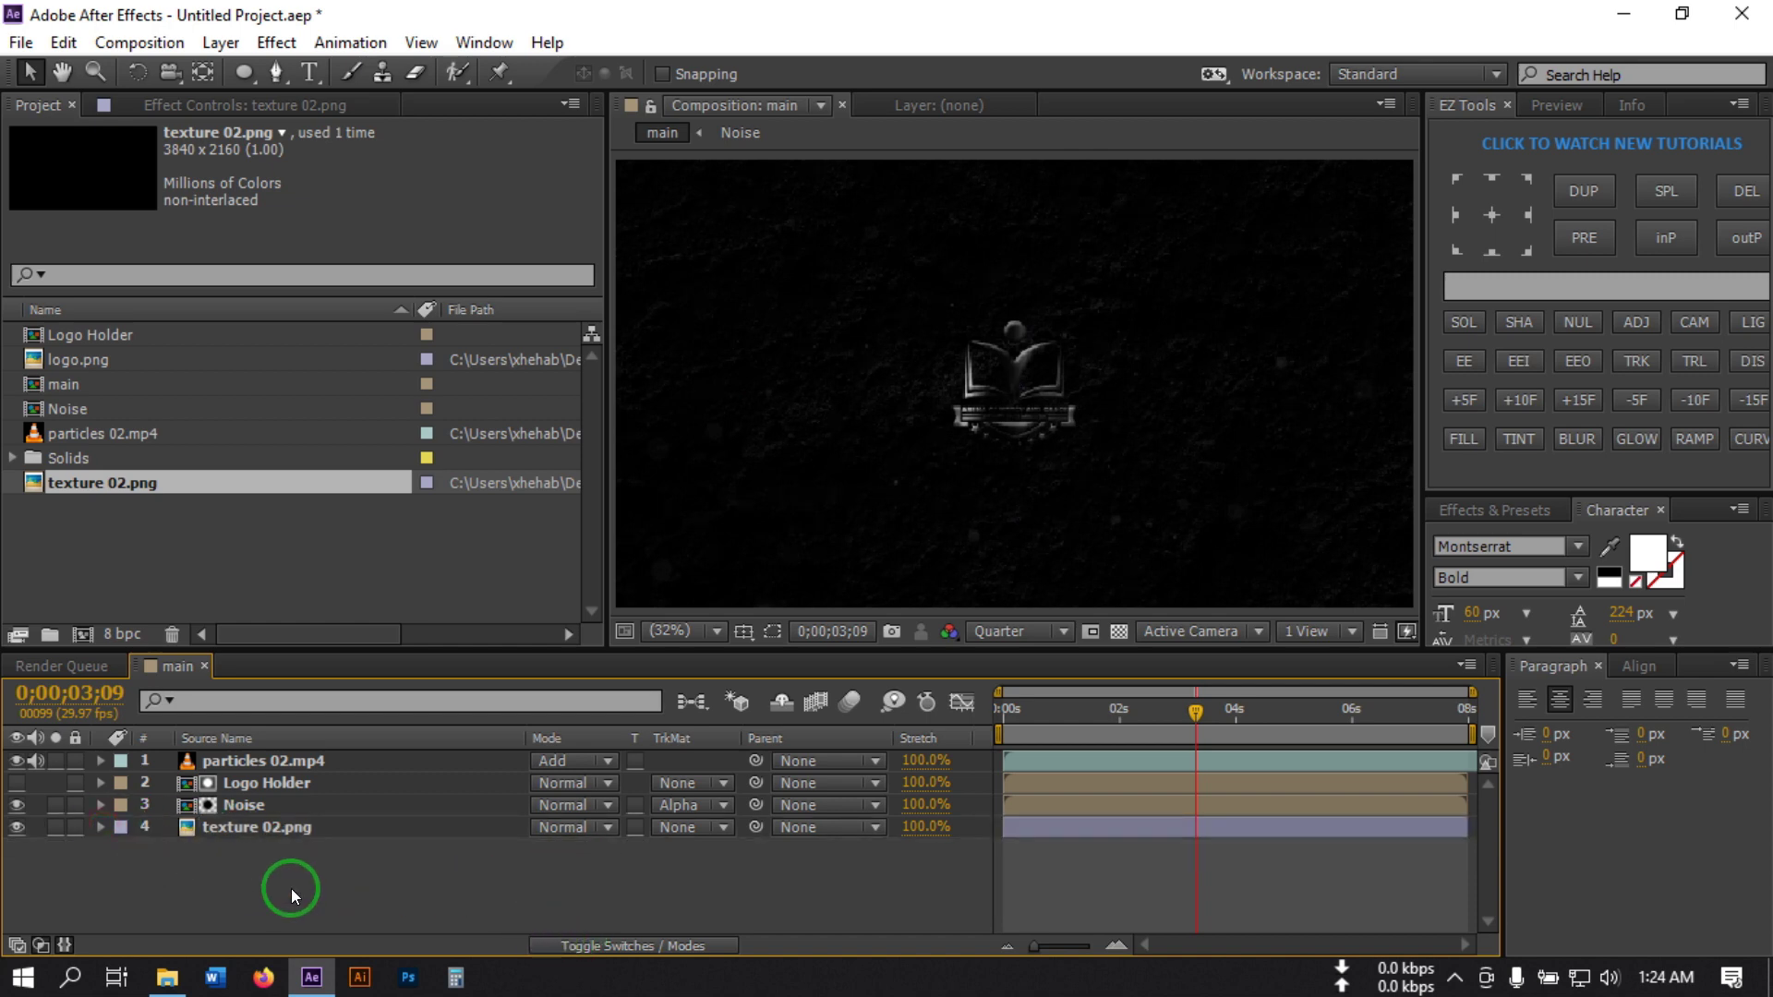
Preview the main comp's animation from the start
{"action": "left_click_drag", "start_coordinate": [1196, 710], "coordinate": [1477, 782]}
{"action": "left_click_drag", "start_coordinate": [1296, 796], "coordinate": [983, 809]}
{"action": "key", "text": "space"}
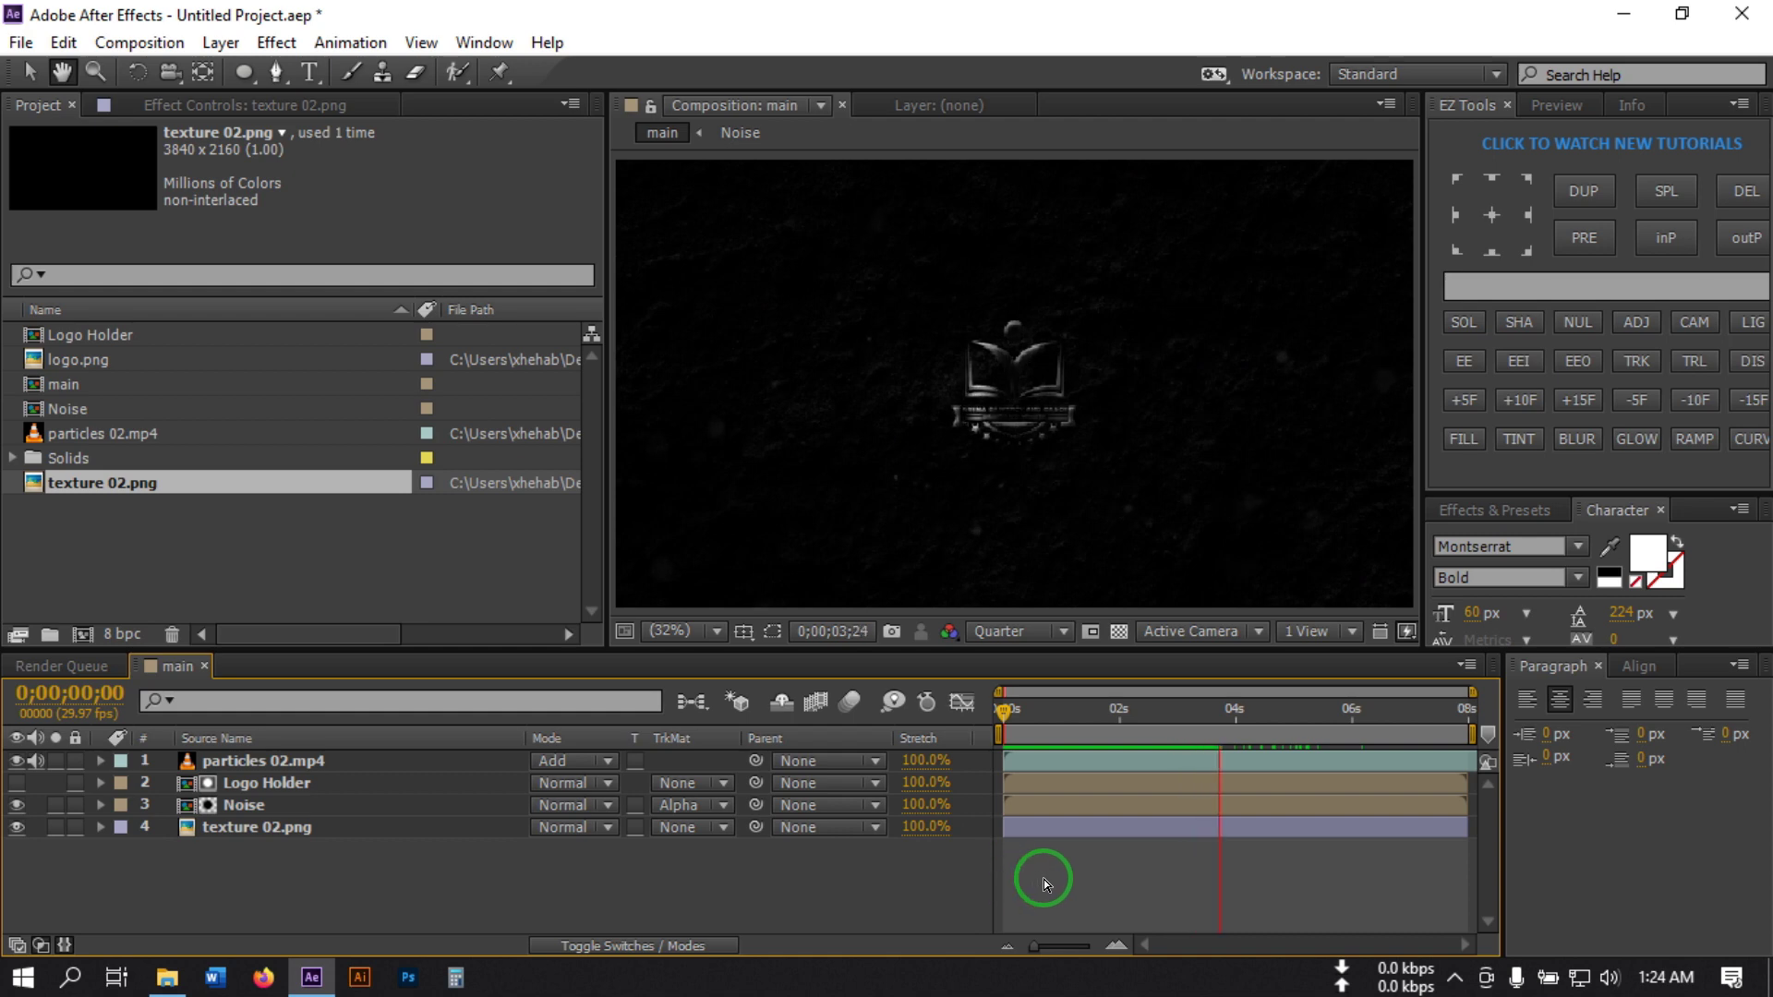
{"action": "key", "text": "space"}
{"action": "left_click_drag", "start_coordinate": [1250, 713], "coordinate": [984, 764]}
{"action": "key", "text": "space"}
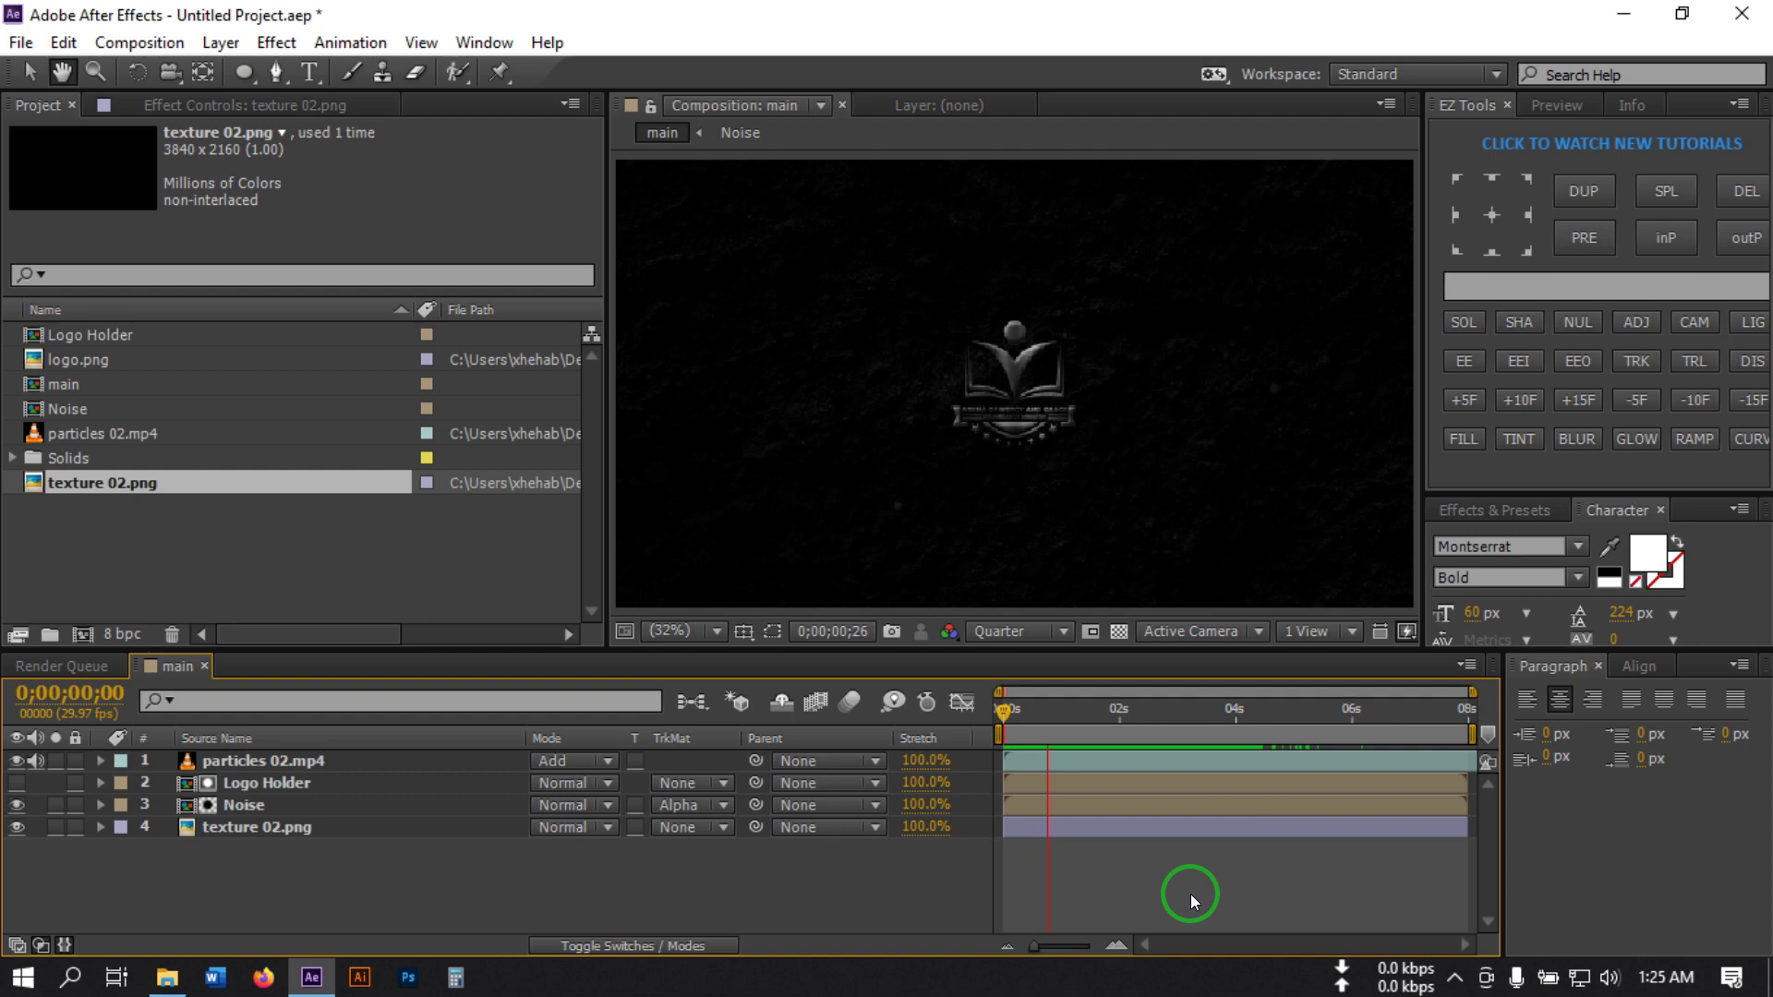
{"action": "left_click_drag", "start_coordinate": [1115, 713], "coordinate": [985, 772]}
{"action": "key", "text": "space"}
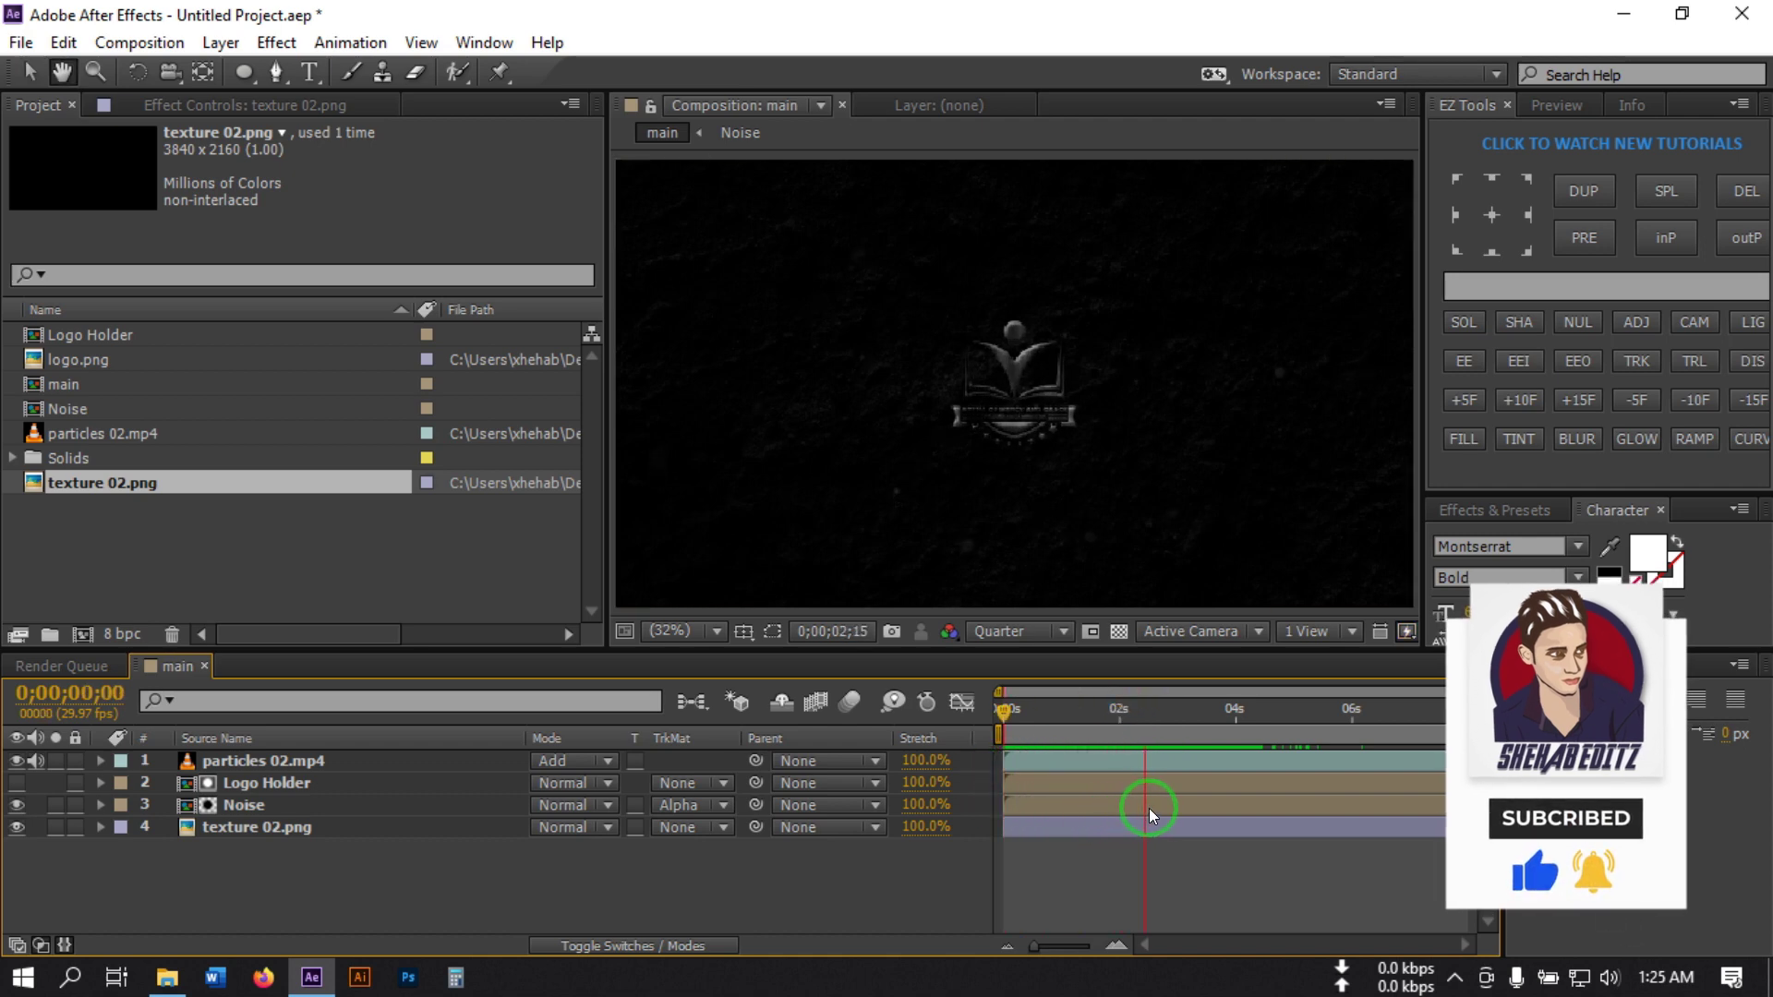
At about 4s, duplicate the Logo Holder layer with Ctrl+D
{"action": "left_click_drag", "start_coordinate": [1244, 719], "coordinate": [1241, 713]}
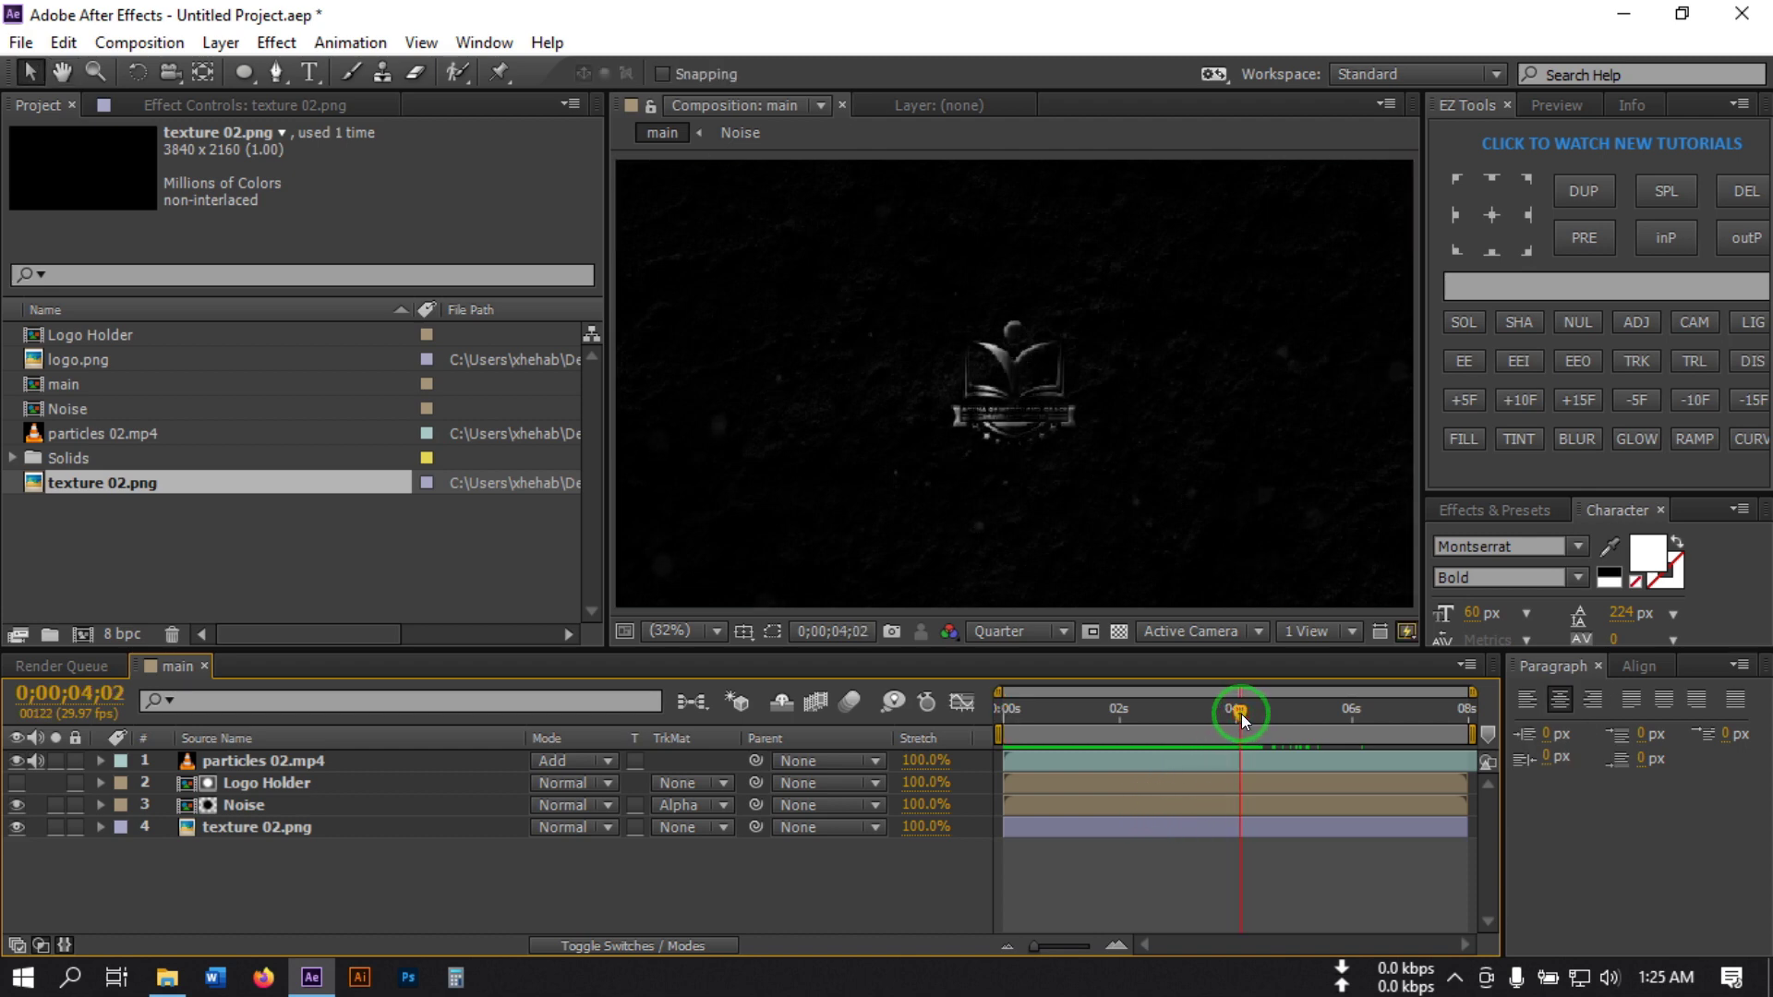
{"action": "left_click", "coordinate": [248, 782]}
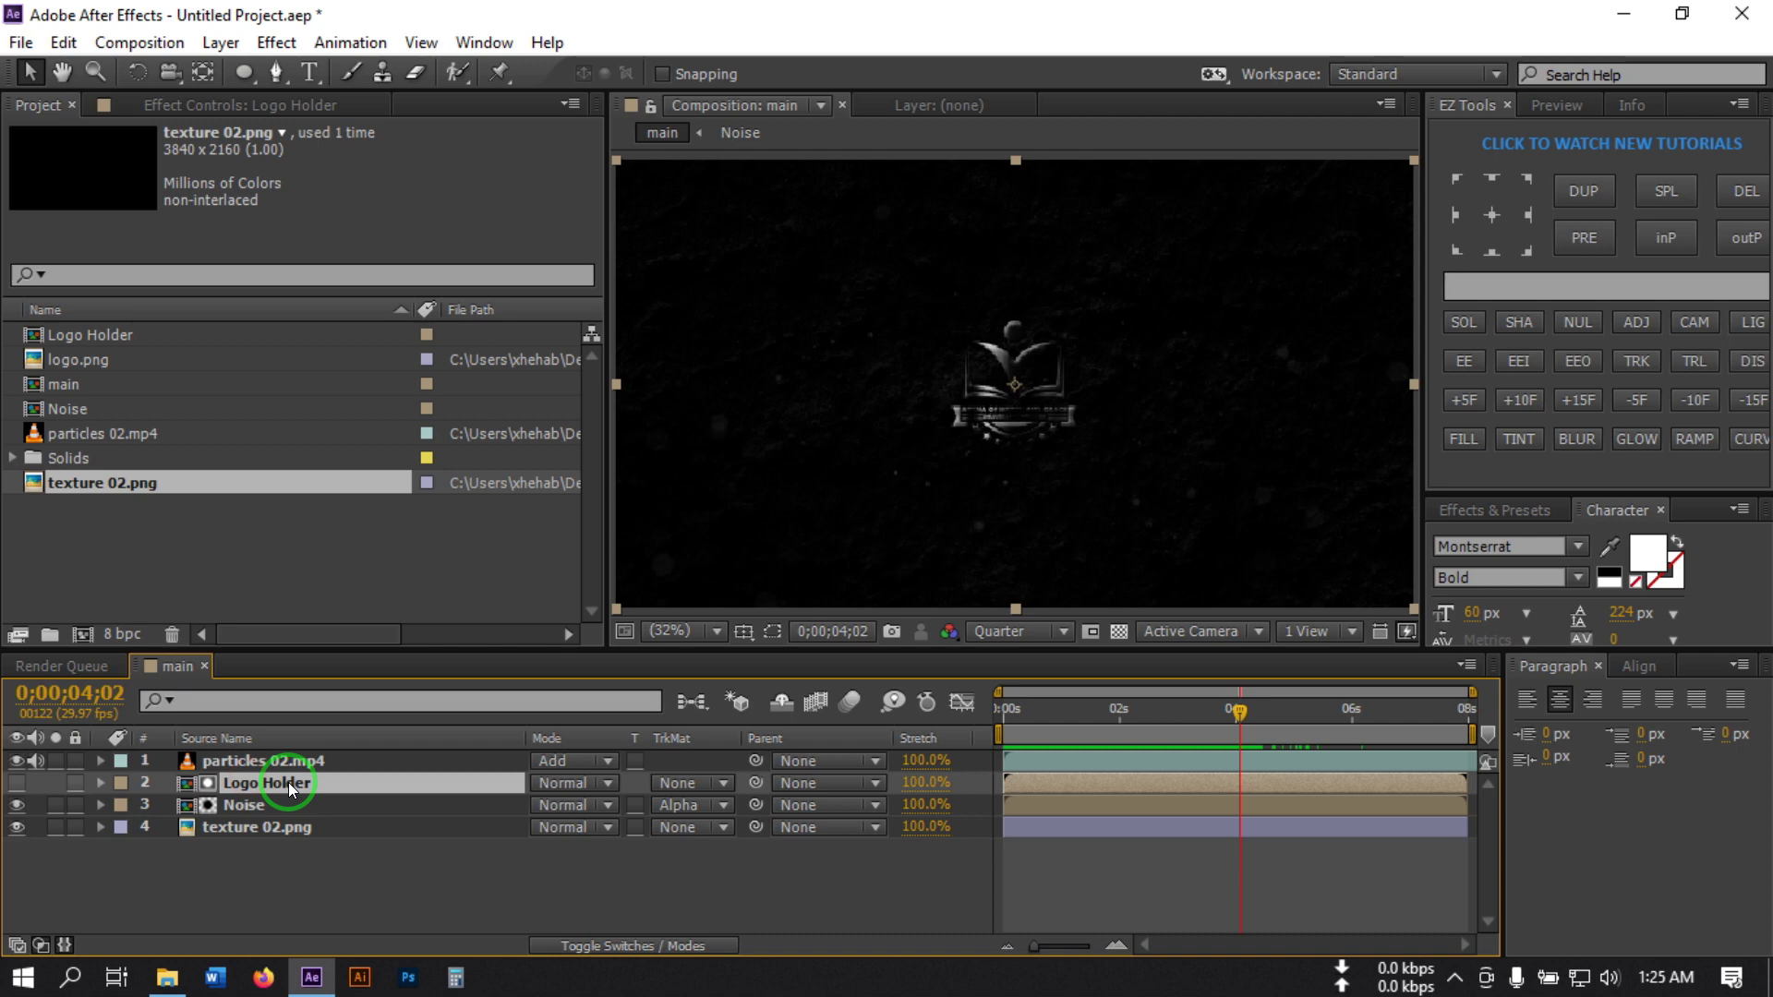
{"action": "key", "text": "ctrl+d"}
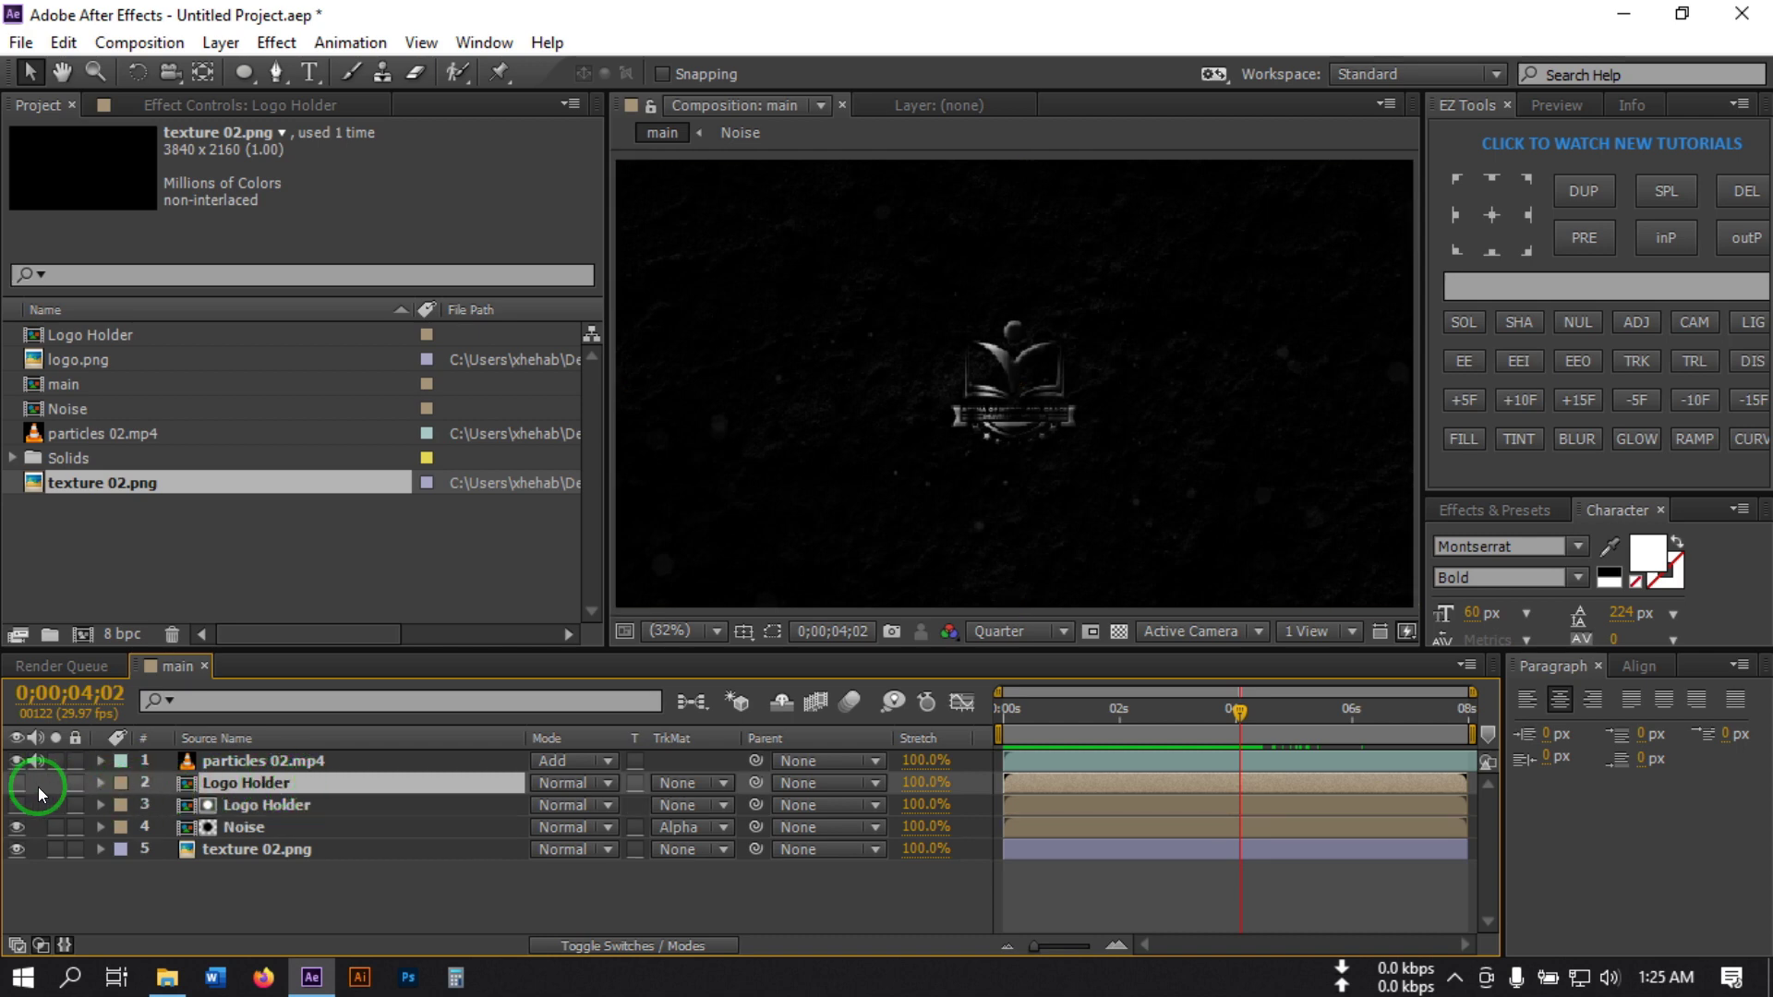
Set the duplicate Logo Holder to Add and keyframe its Opacity from 0% near 4s to 100% near 6s
{"action": "left_click", "coordinate": [574, 782]}
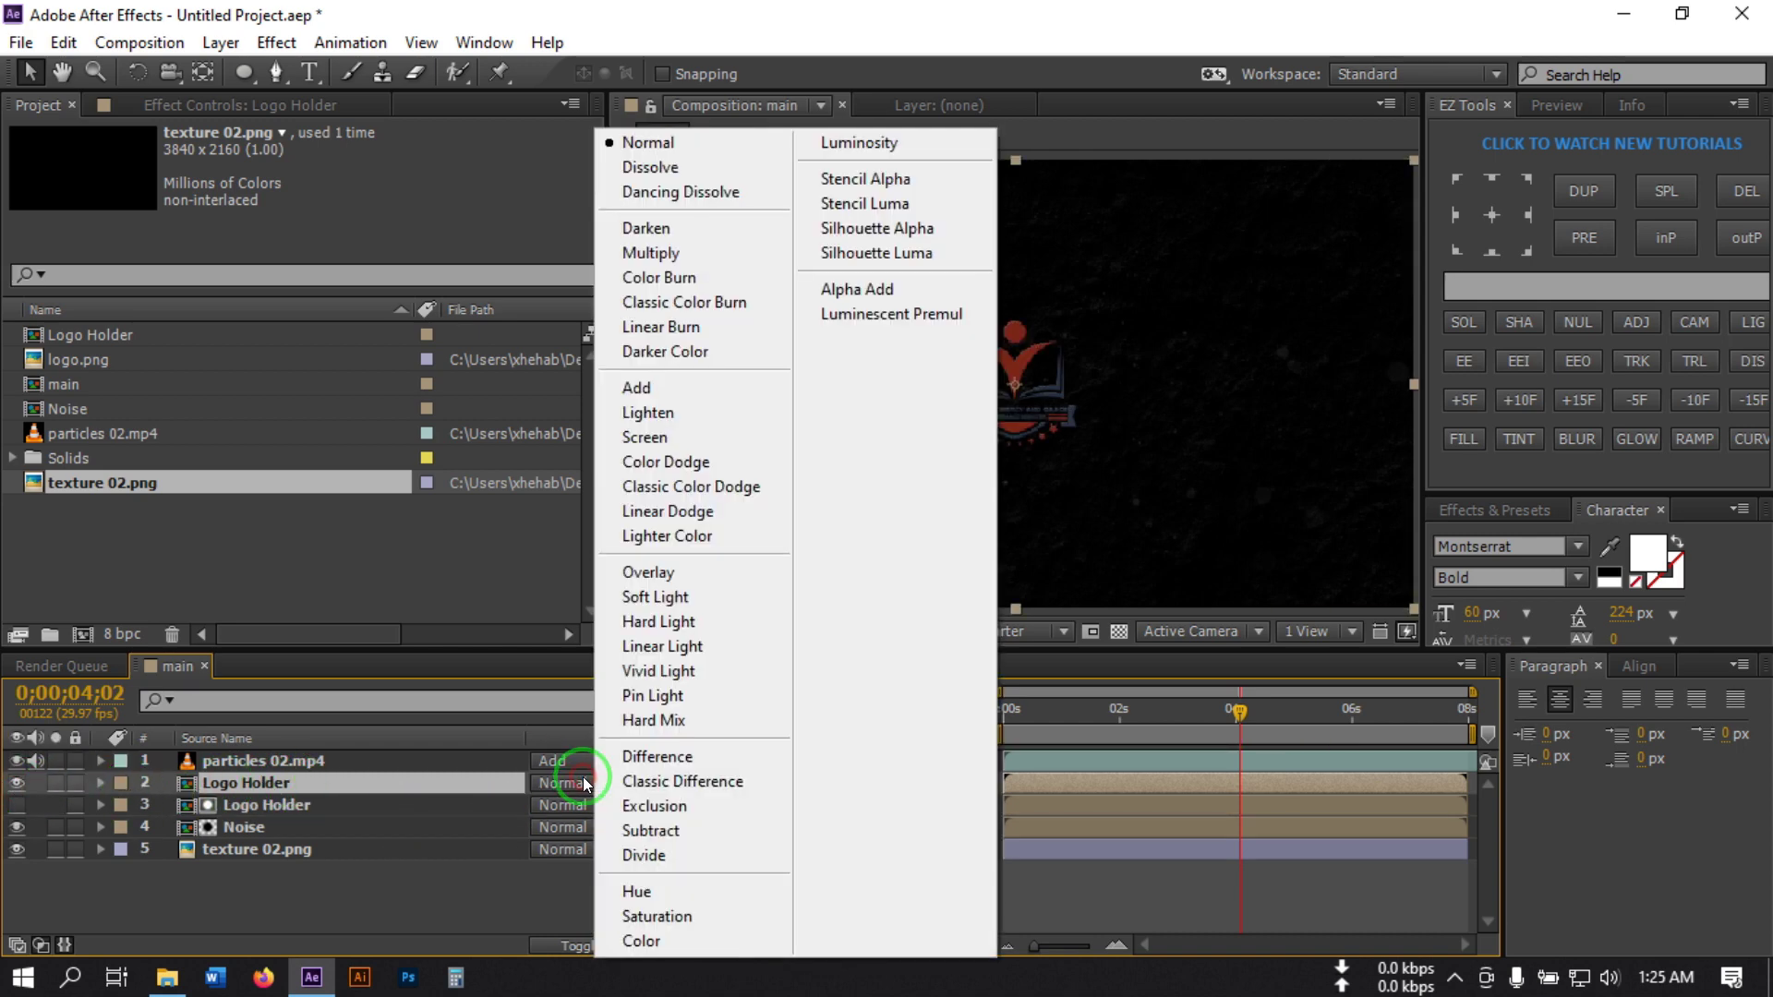
{"action": "left_click", "coordinate": [661, 393]}
{"action": "mouse_move", "coordinate": [1232, 710]}
{"action": "left_mouse_down"}
{"action": "mouse_move", "coordinate": [1167, 713]}
{"action": "mouse_move", "coordinate": [1237, 717]}
{"action": "left_mouse_up"}
{"action": "key", "text": "t"}
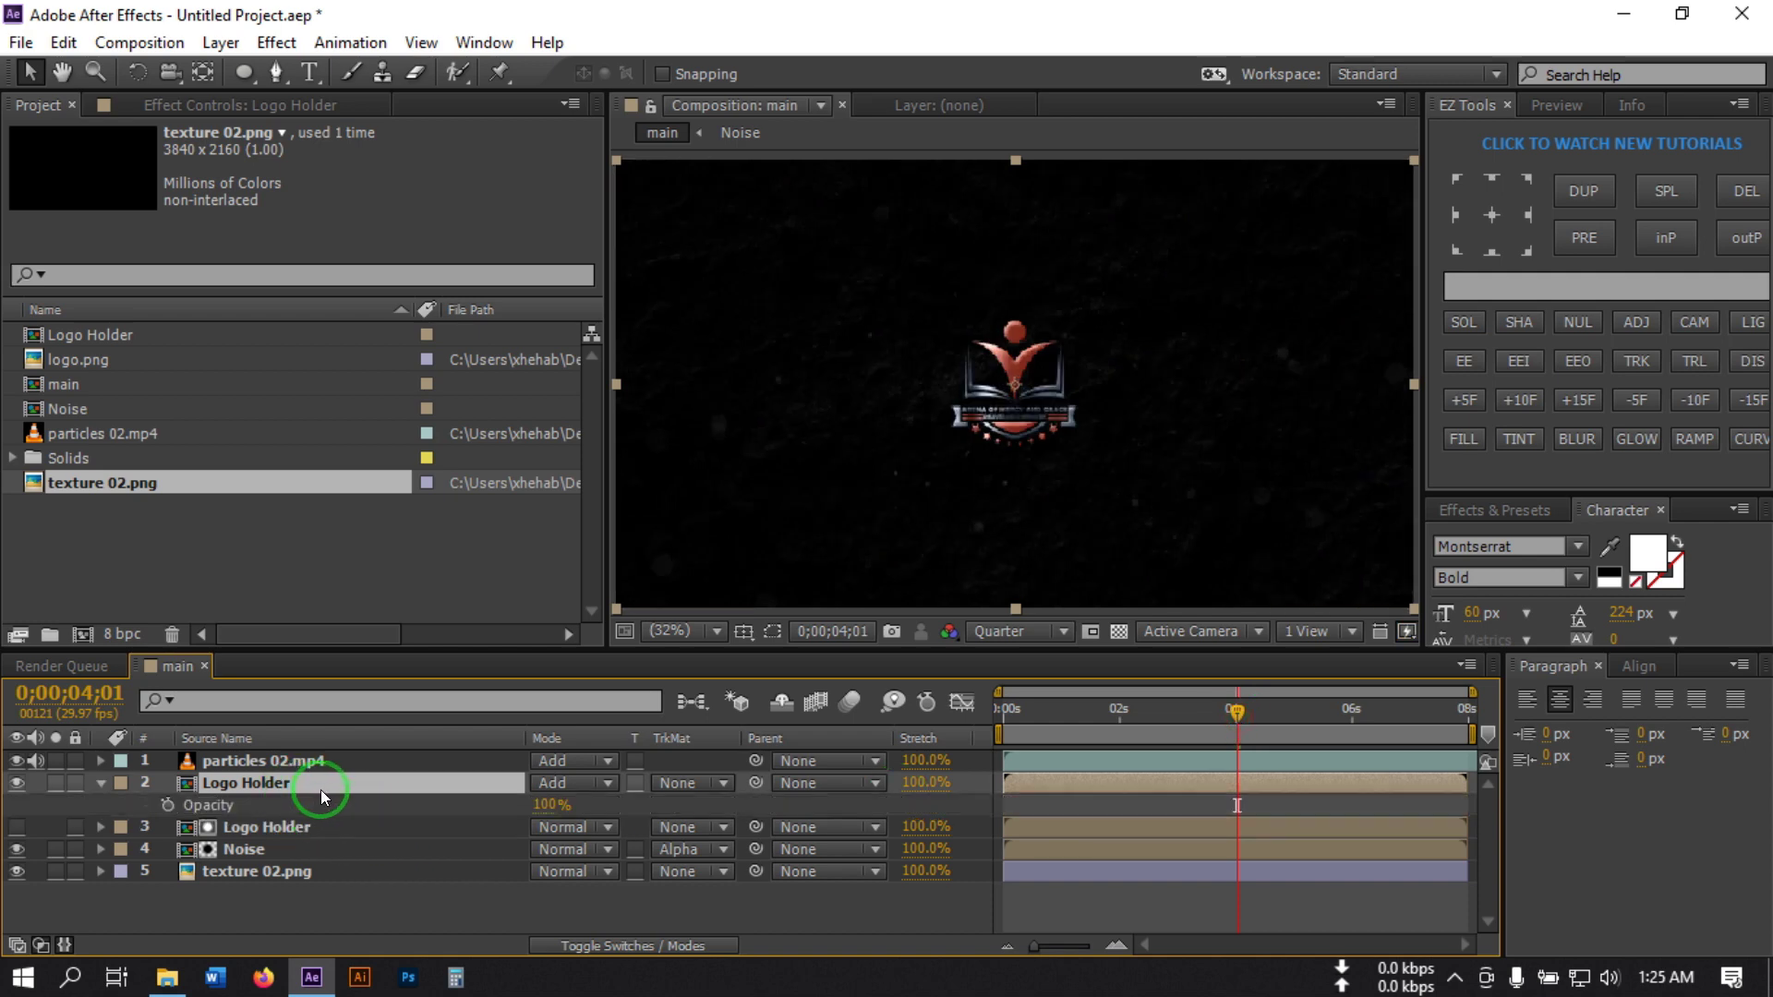
{"action": "left_click_drag", "start_coordinate": [540, 806], "coordinate": [371, 817]}
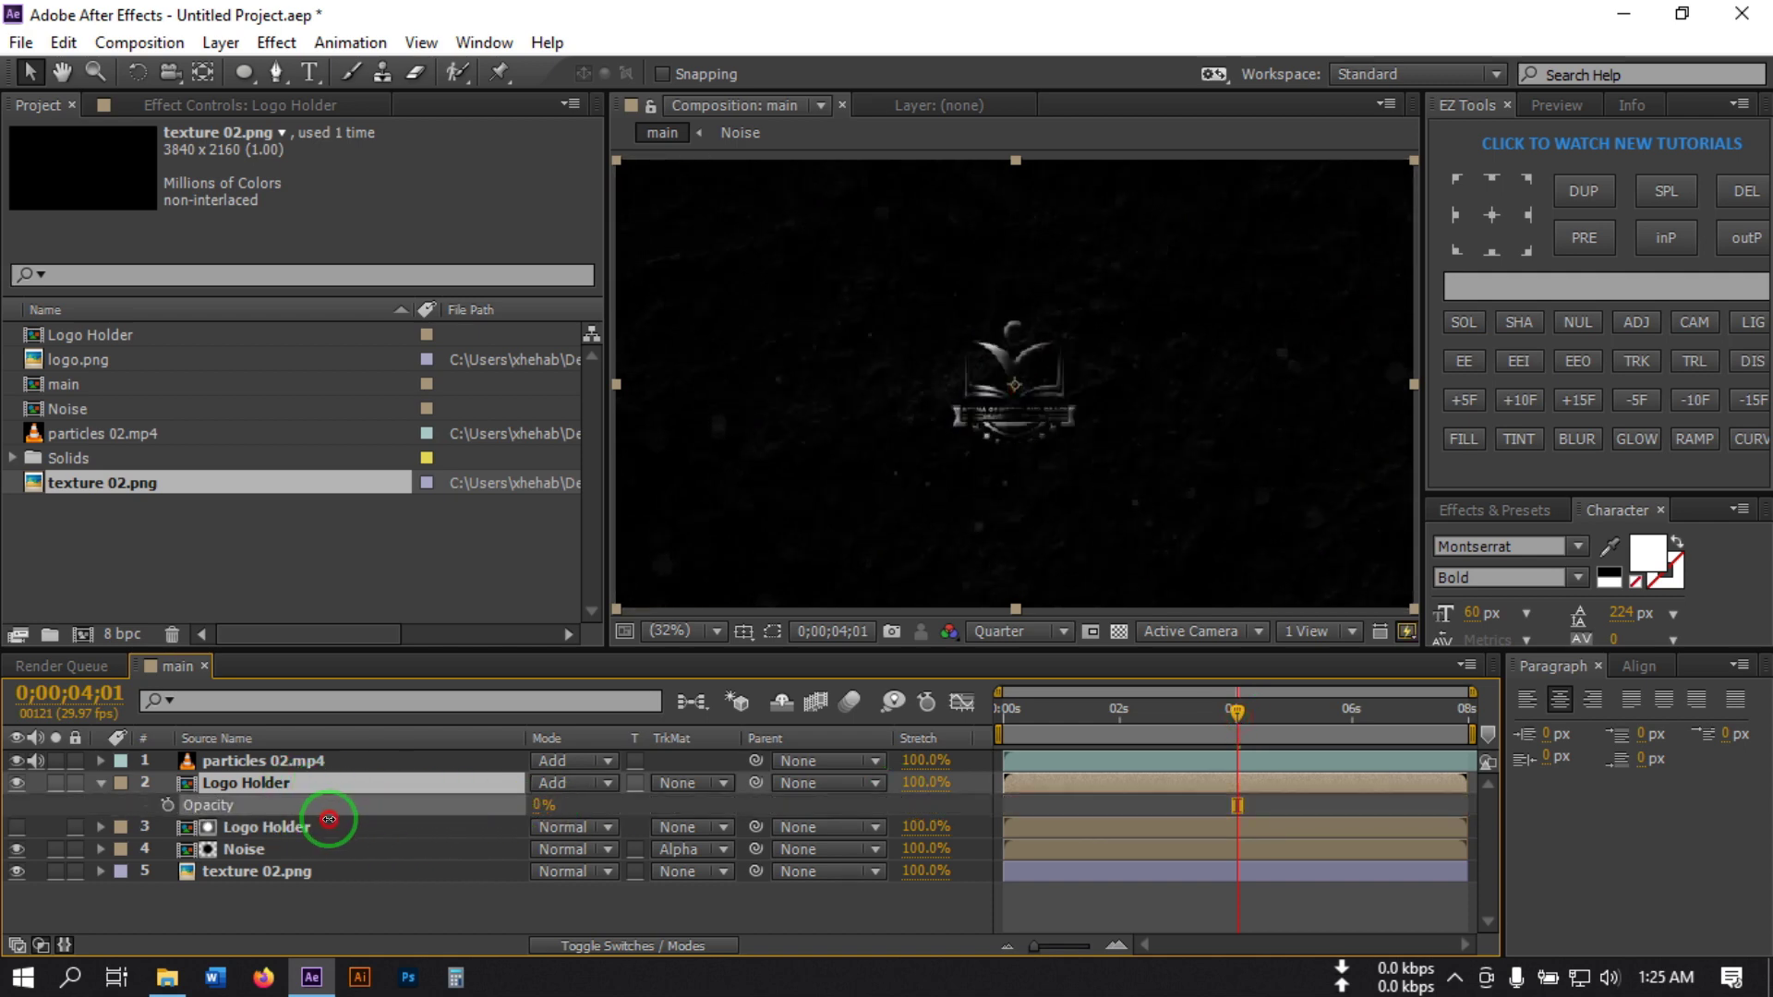
{"action": "left_click", "coordinate": [168, 805]}
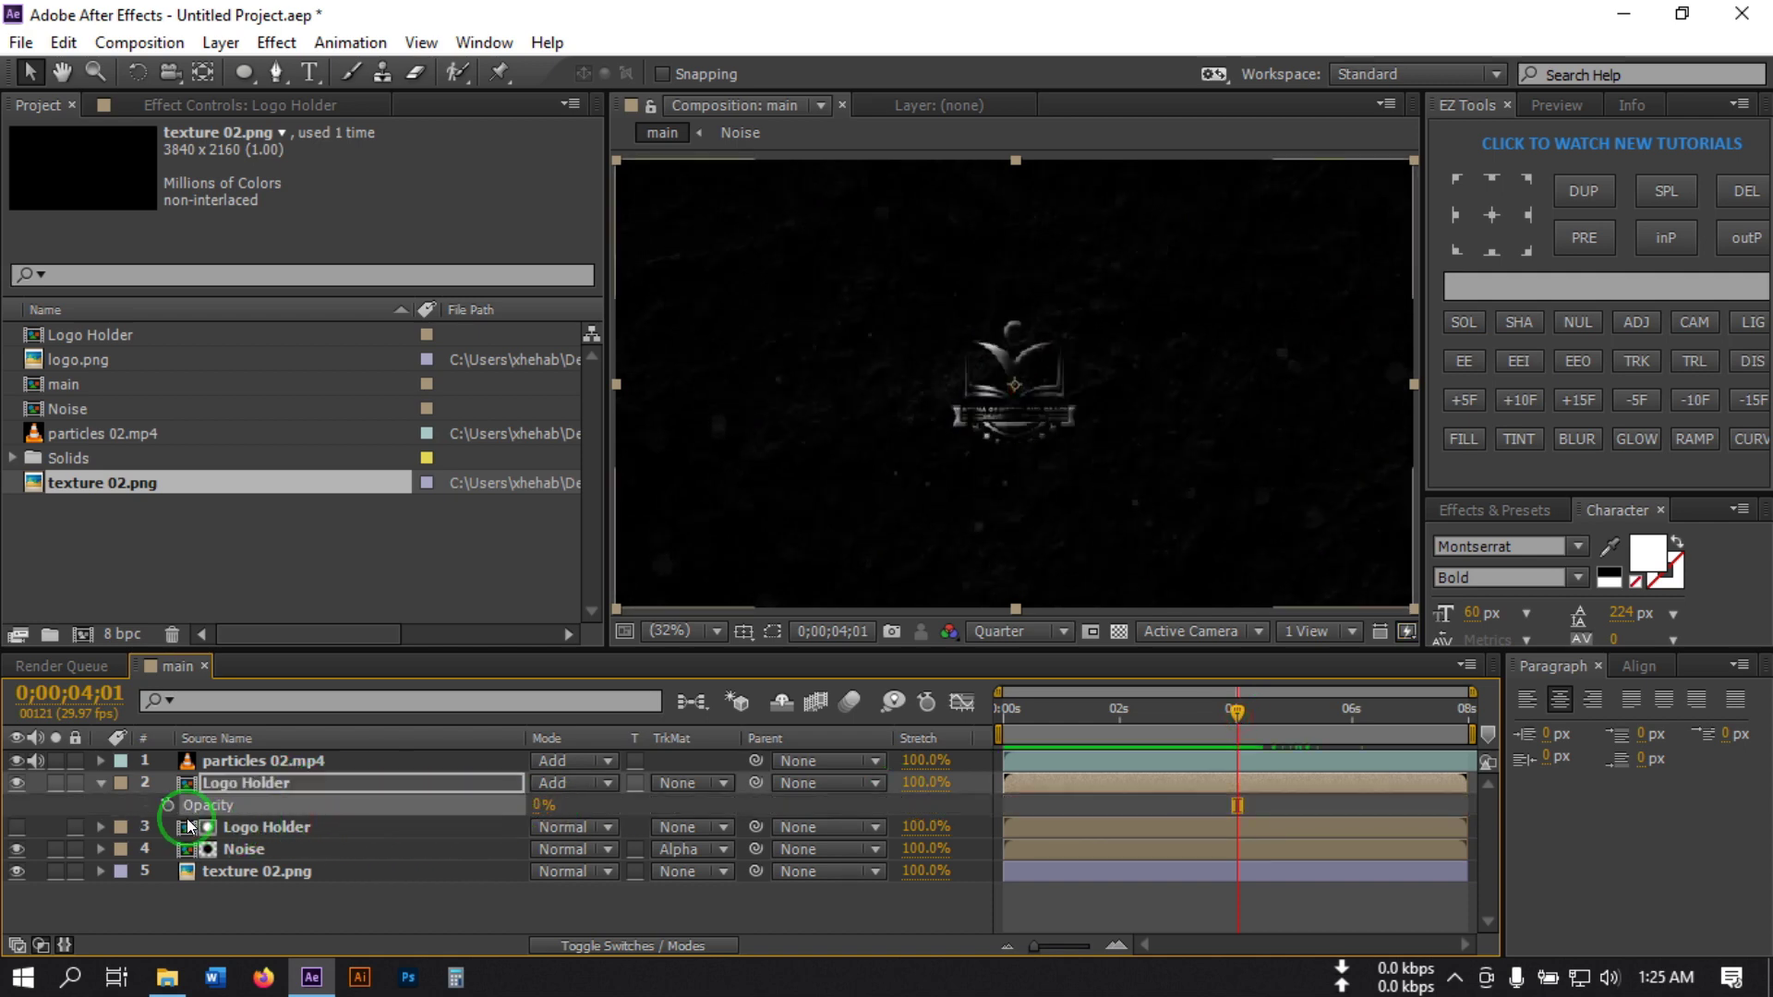
{"action": "left_click", "coordinate": [1346, 726]}
{"action": "left_click_drag", "start_coordinate": [542, 808], "coordinate": [1178, 866]}
{"action": "left_click", "coordinate": [1182, 918]}
Preview the glow flash, then rewind to just under 1 second
{"action": "left_click_drag", "start_coordinate": [1250, 727], "coordinate": [1206, 738]}
{"action": "key", "text": "space"}
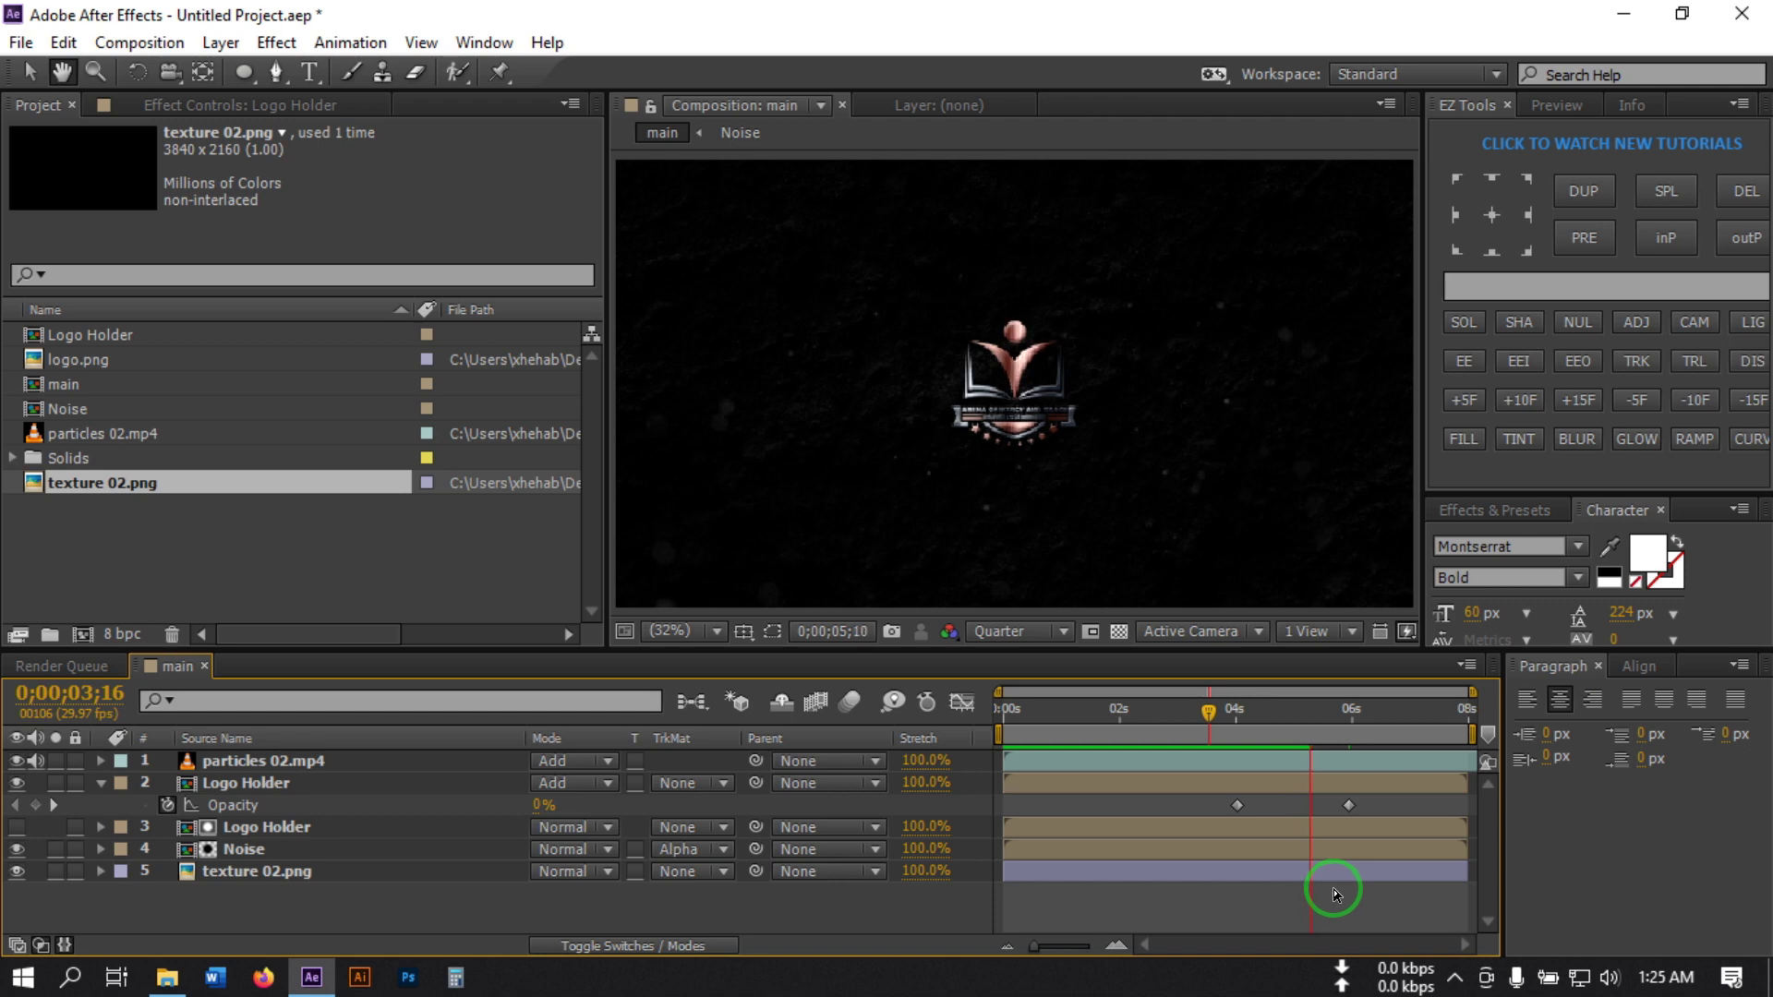
{"action": "left_click_drag", "start_coordinate": [1339, 711], "coordinate": [970, 766]}
{"action": "key", "text": "space"}
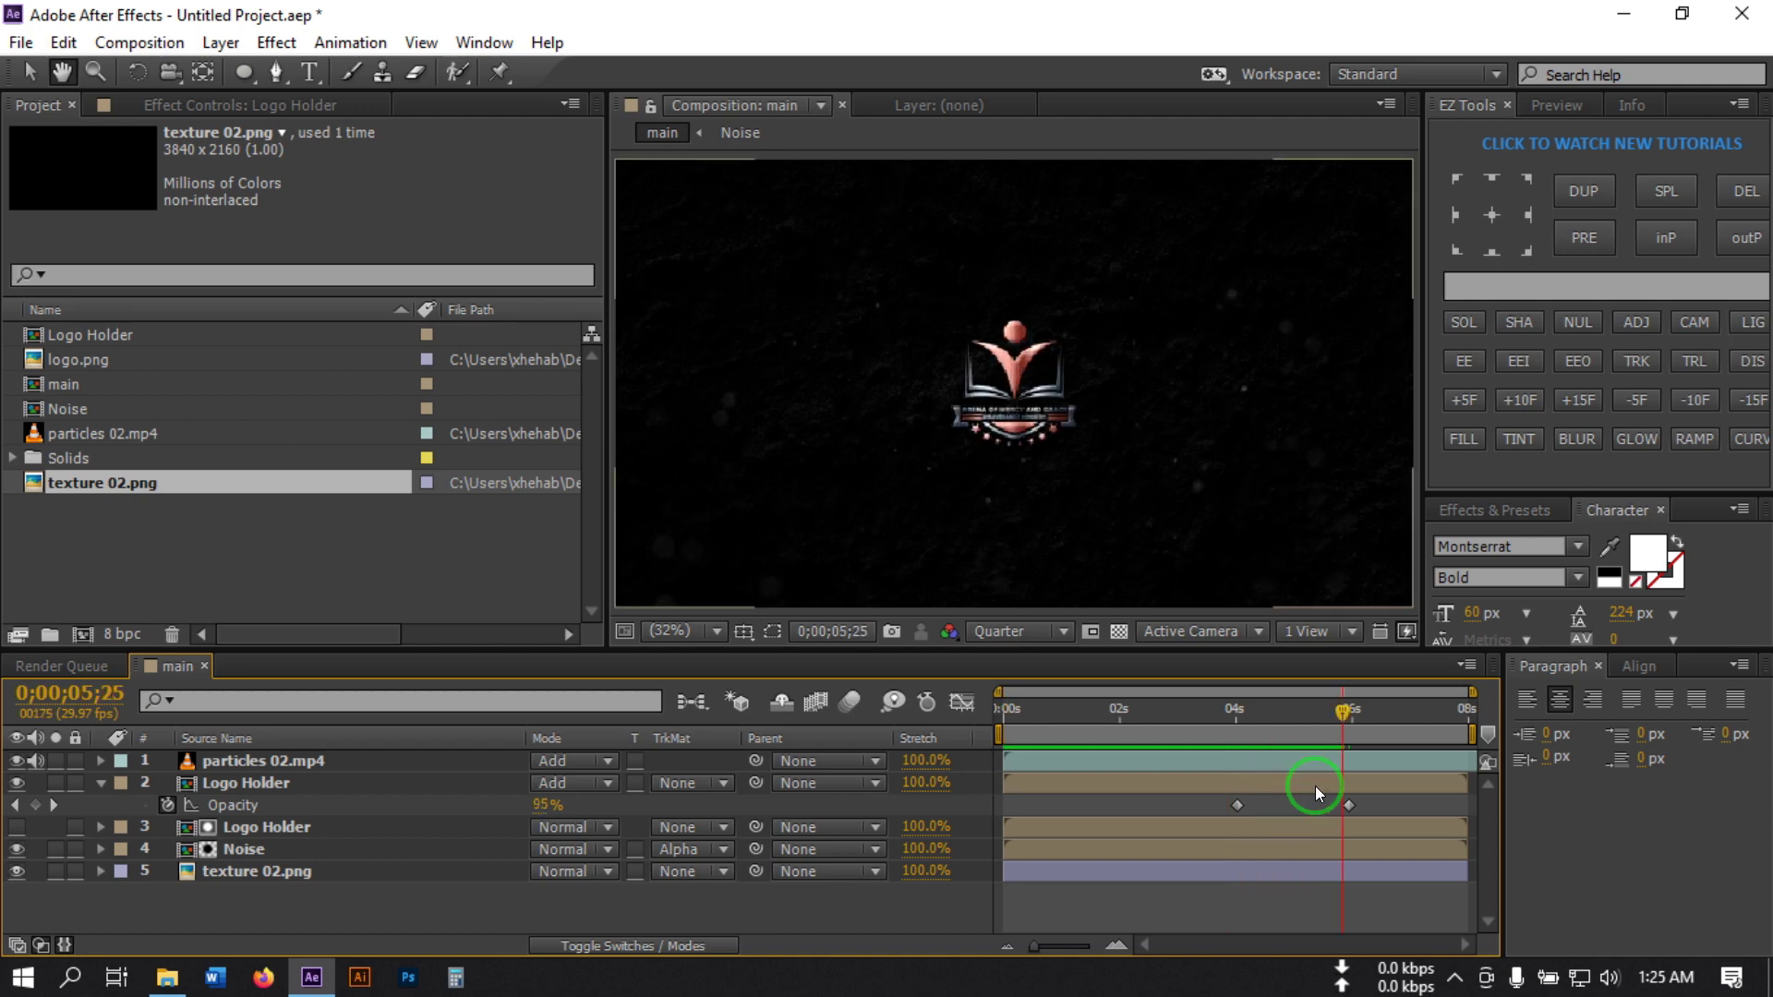
{"action": "left_click", "coordinate": [1311, 723]}
{"action": "left_click_drag", "start_coordinate": [1310, 723], "coordinate": [1053, 744]}
{"action": "left_click", "coordinate": [61, 799]}
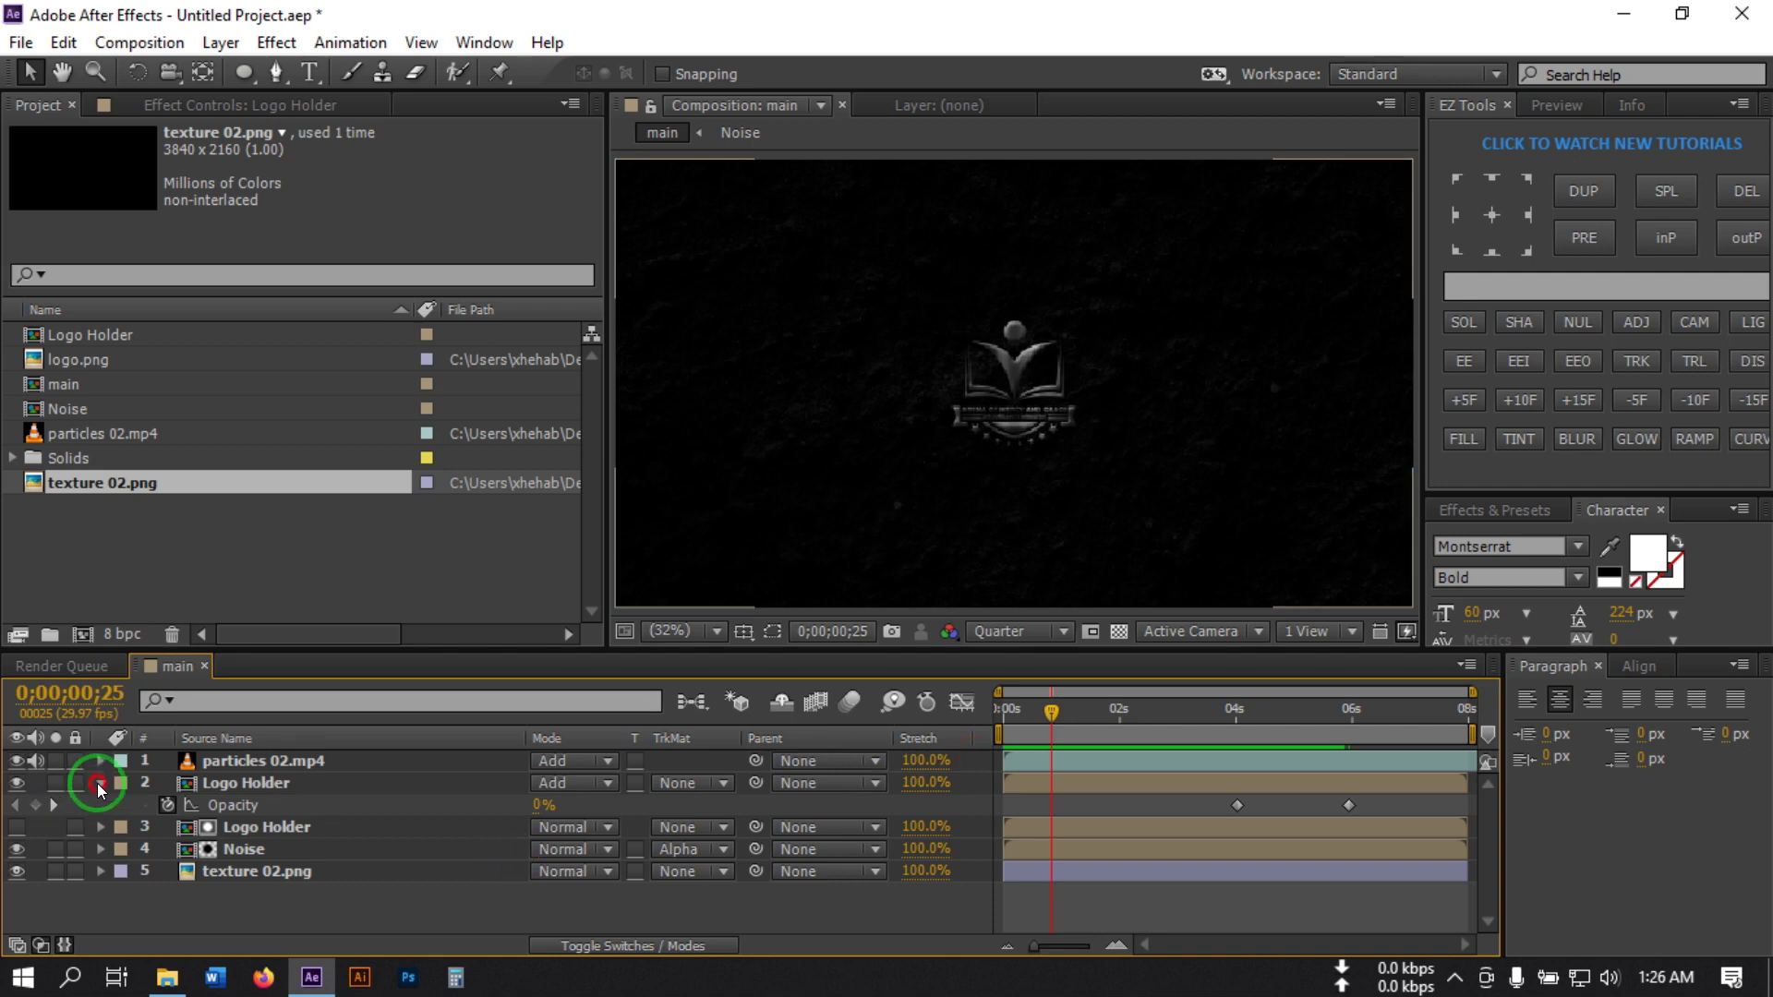
{"action": "left_click", "coordinate": [97, 783]}
{"action": "left_click_drag", "start_coordinate": [262, 923], "coordinate": [253, 761]}
{"action": "right_click", "coordinate": [240, 761]}
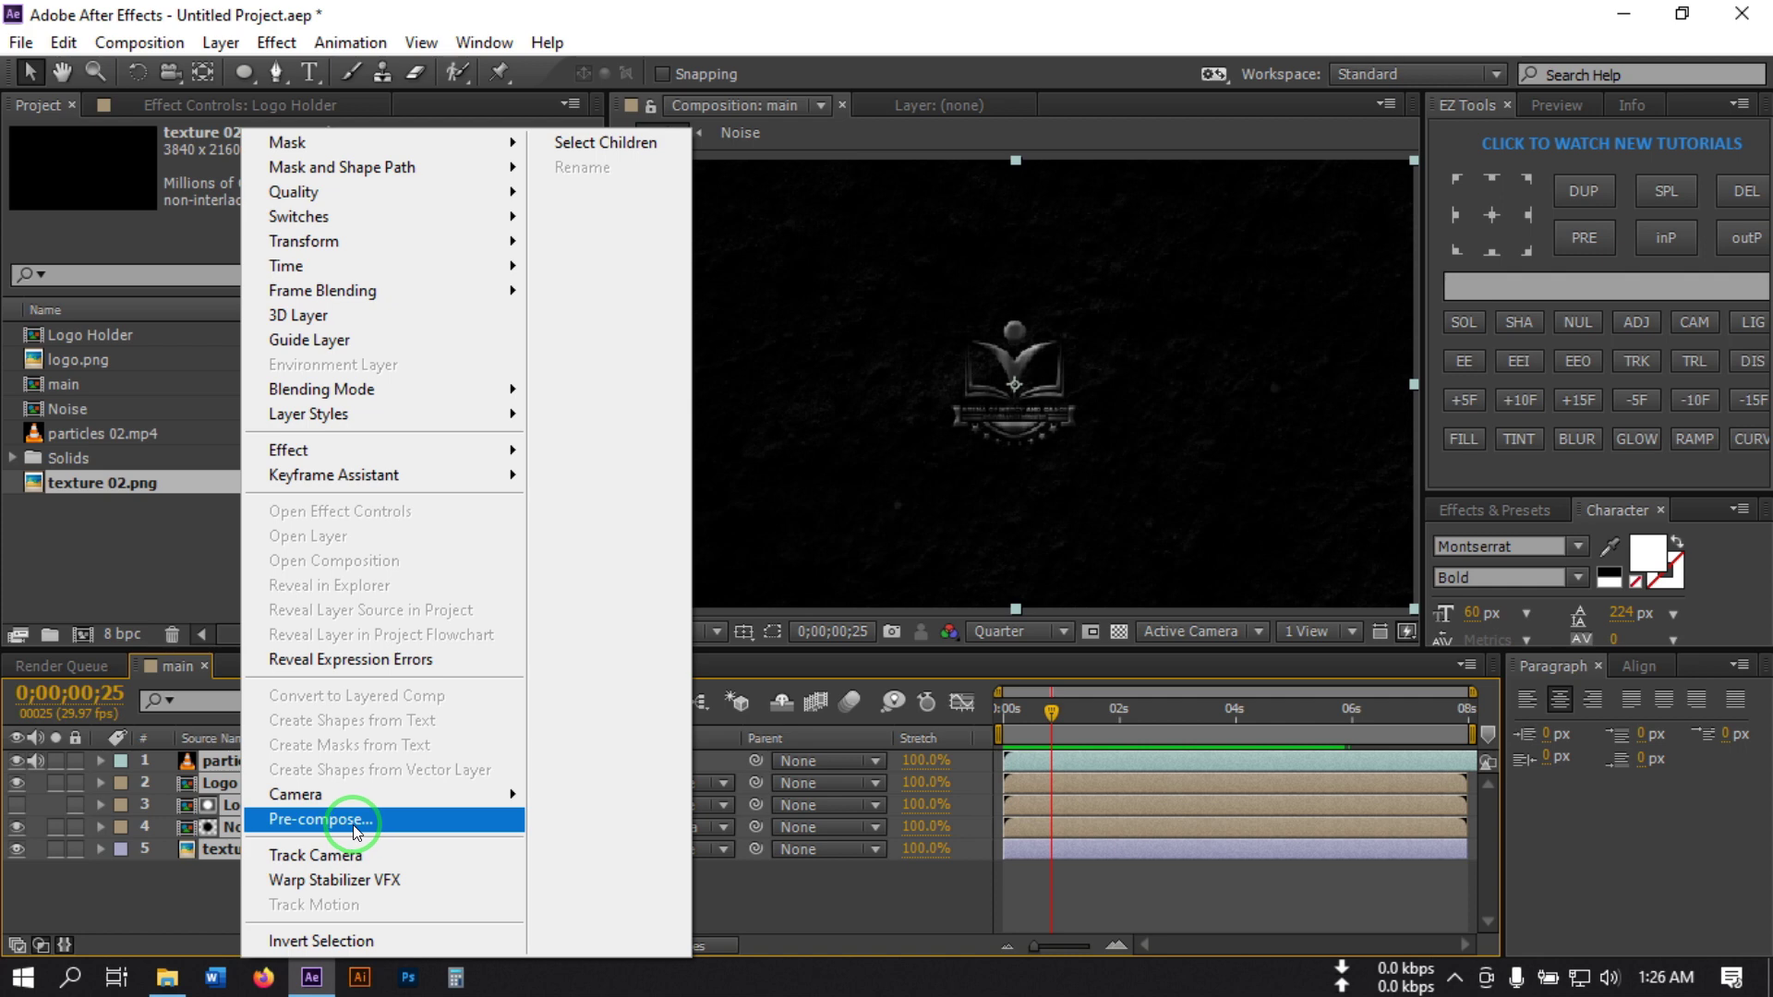
{"action": "left_click", "coordinate": [357, 821]}
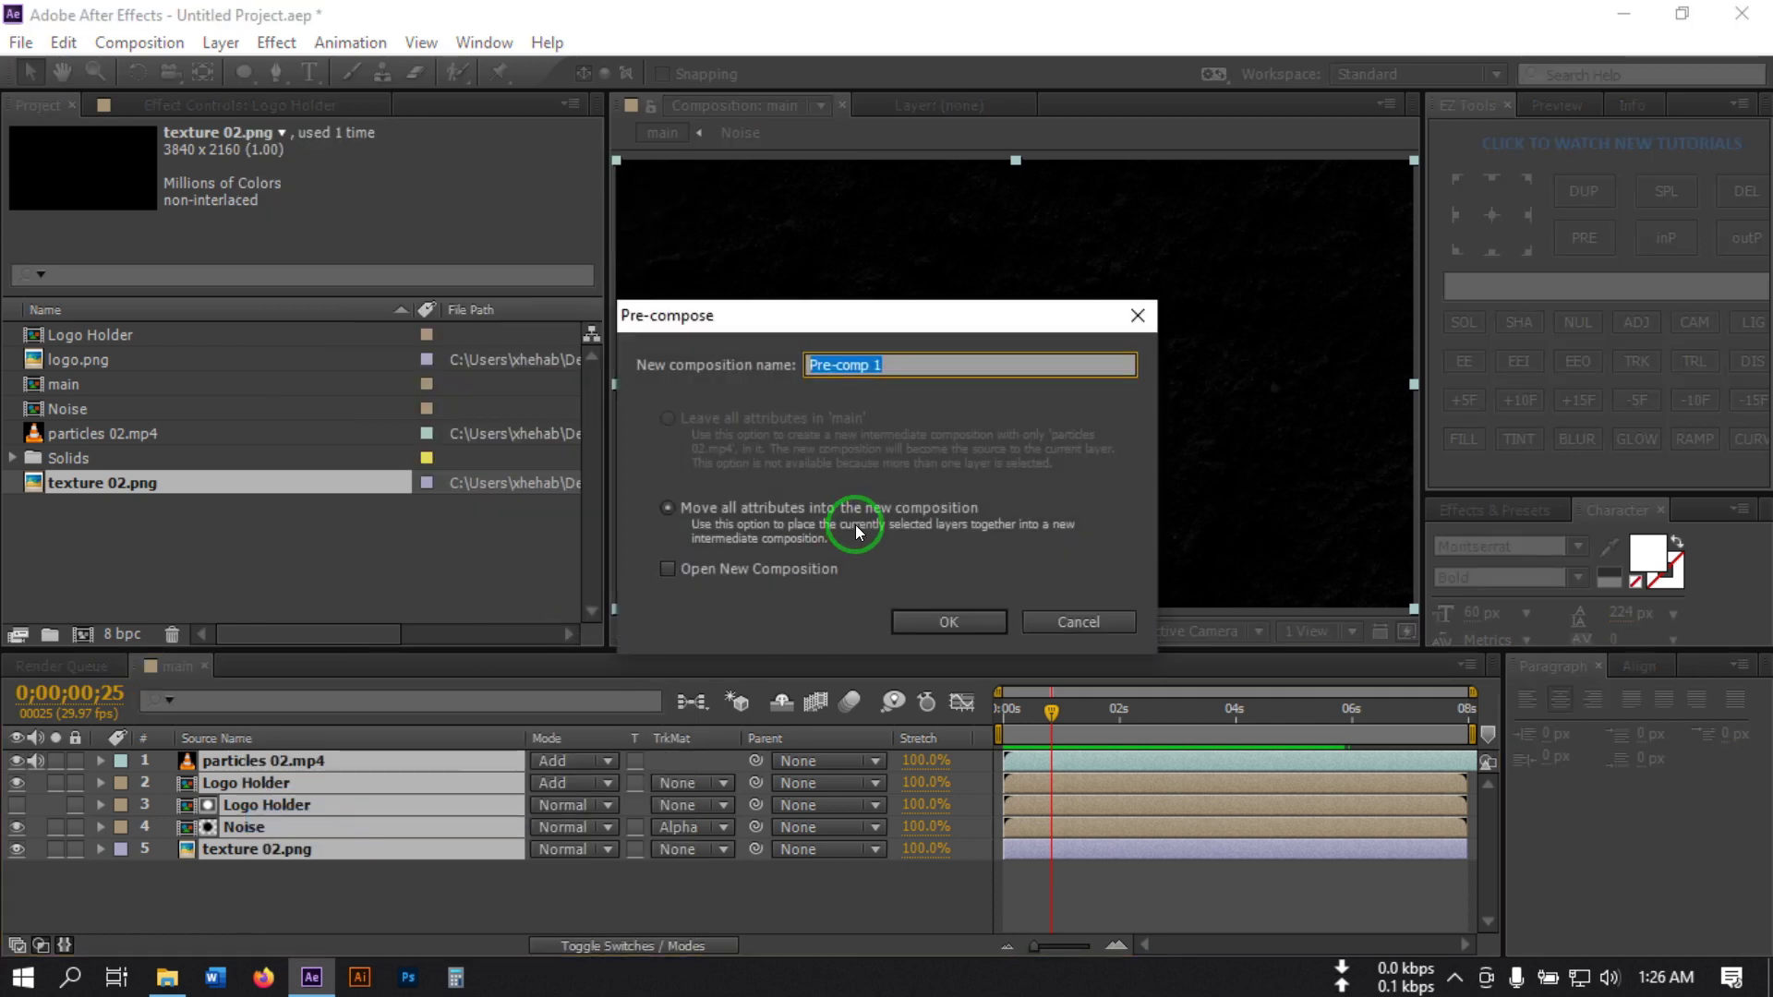
{"action": "type", "text": "ani"}
{"action": "left_click", "coordinate": [697, 519]}
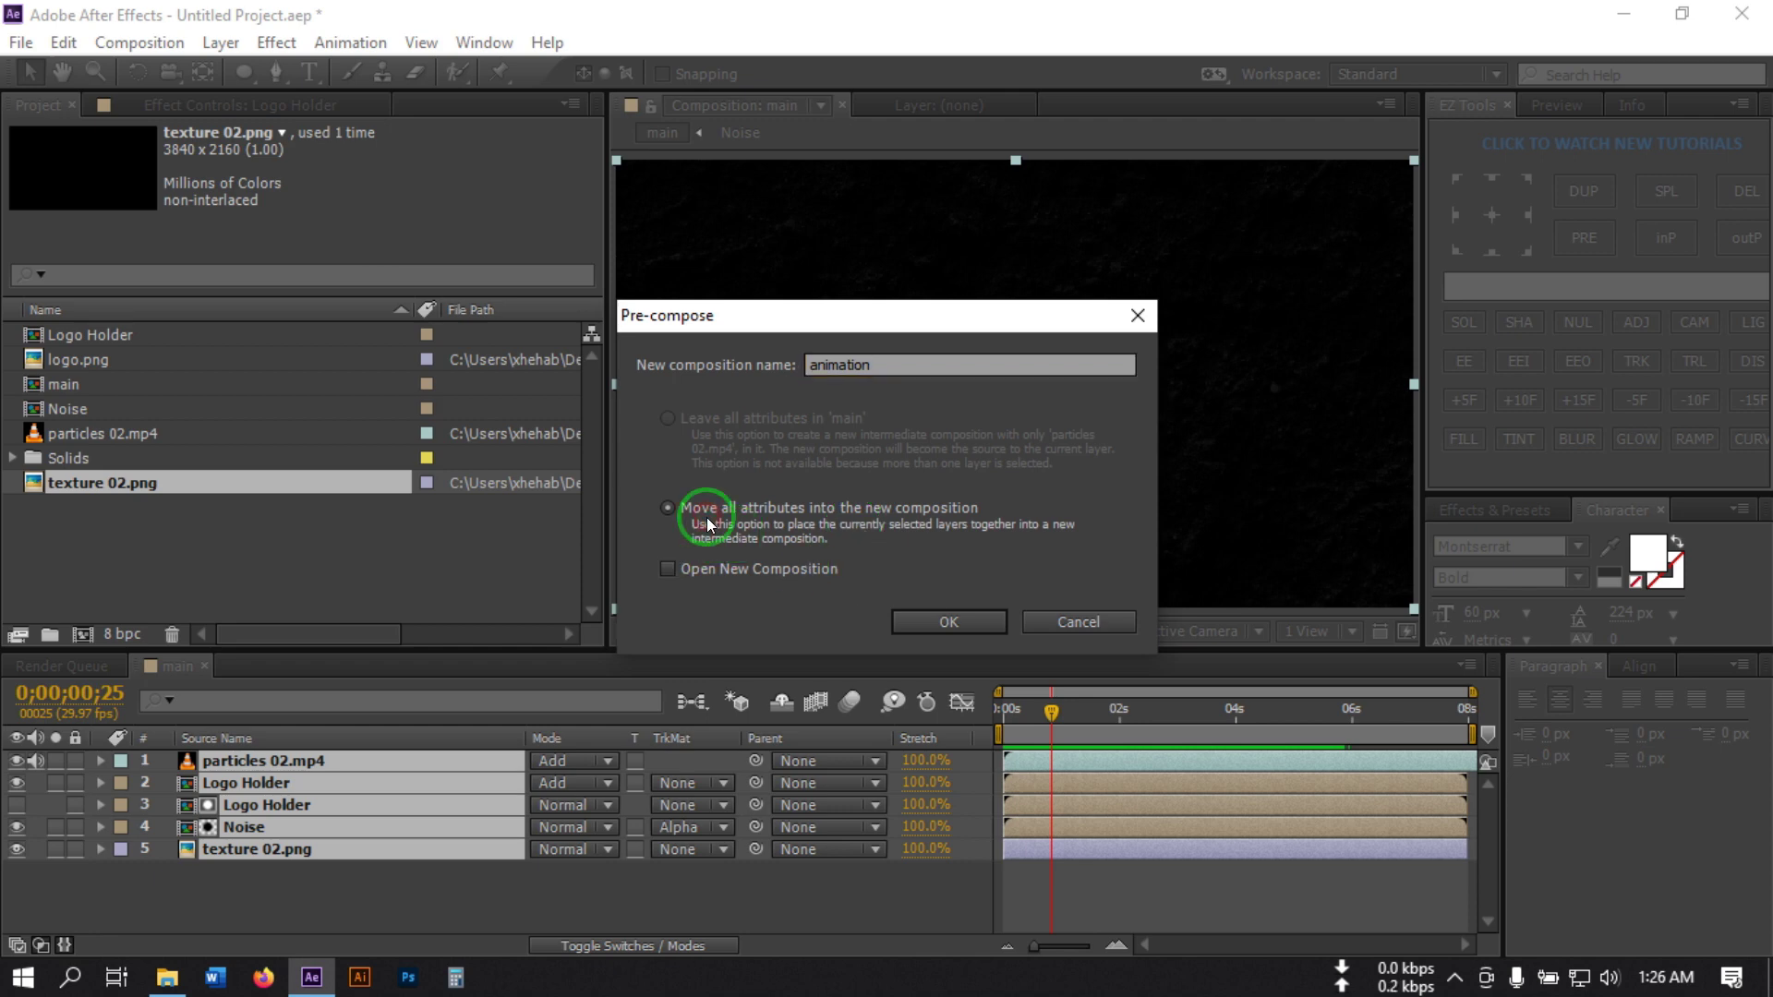
{"action": "left_click", "coordinate": [944, 620]}
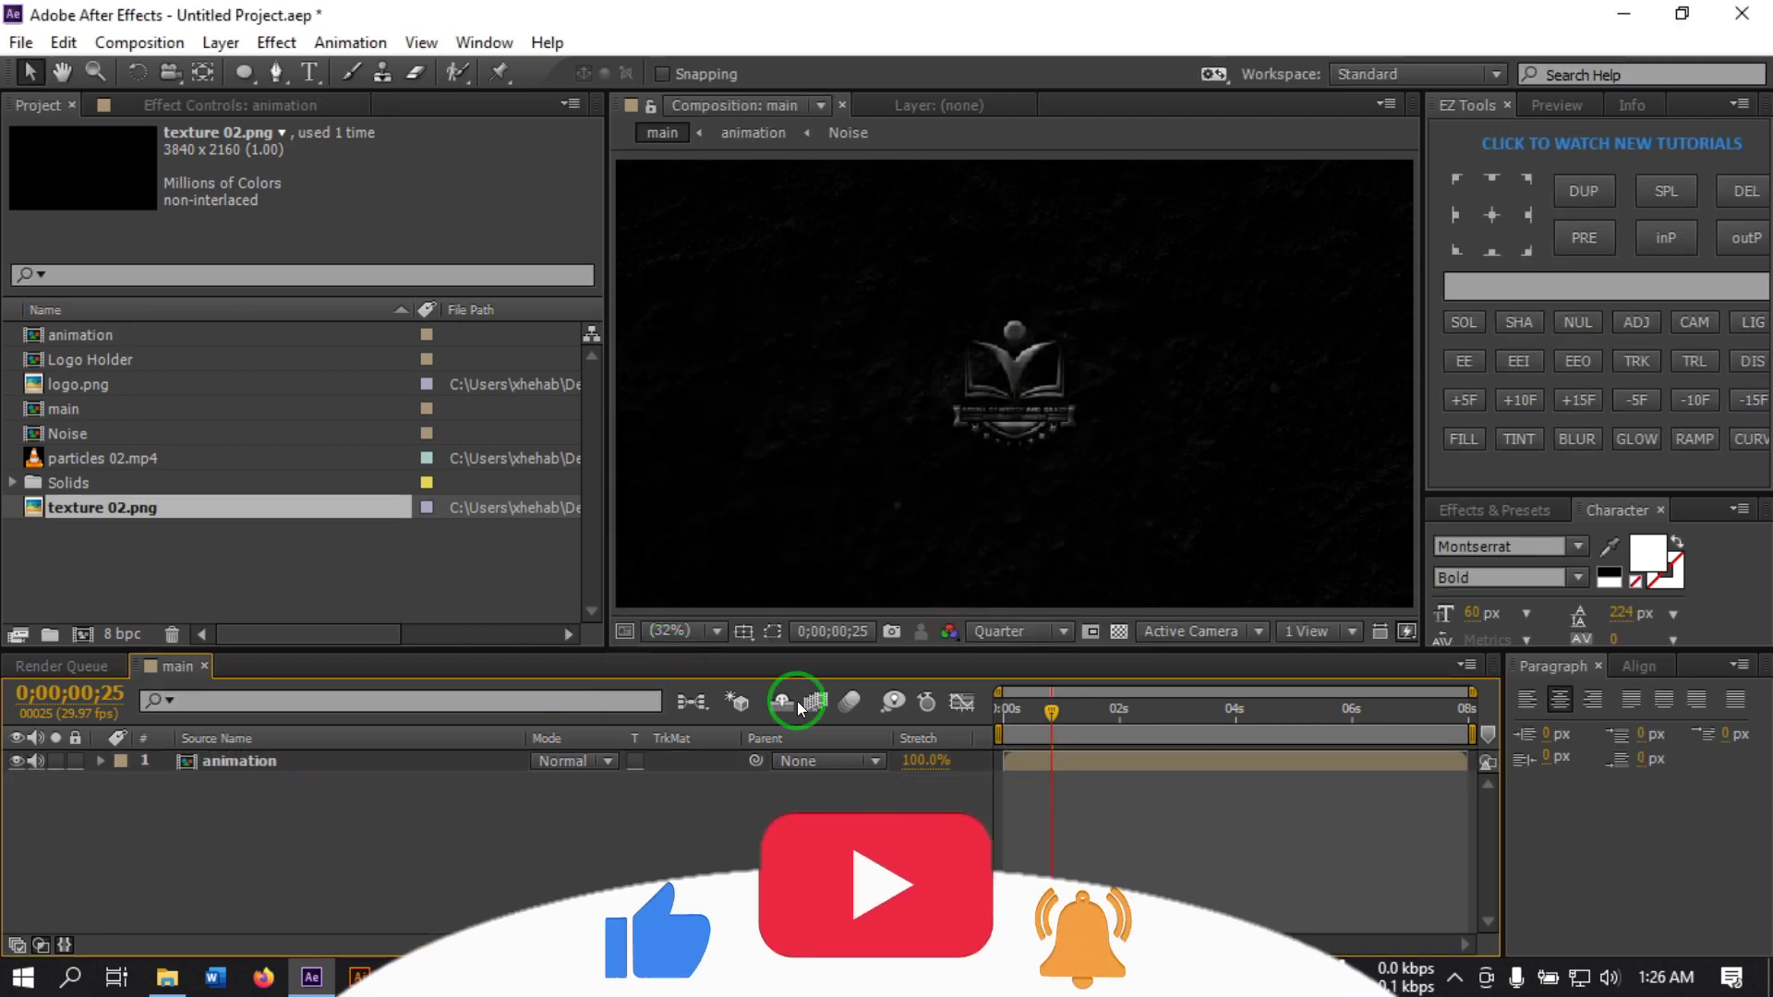
{"action": "mouse_move", "coordinate": [1028, 712]}
{"action": "left_mouse_down"}
{"action": "mouse_move", "coordinate": [1011, 716]}
{"action": "mouse_move", "coordinate": [1045, 719]}
{"action": "left_mouse_up"}
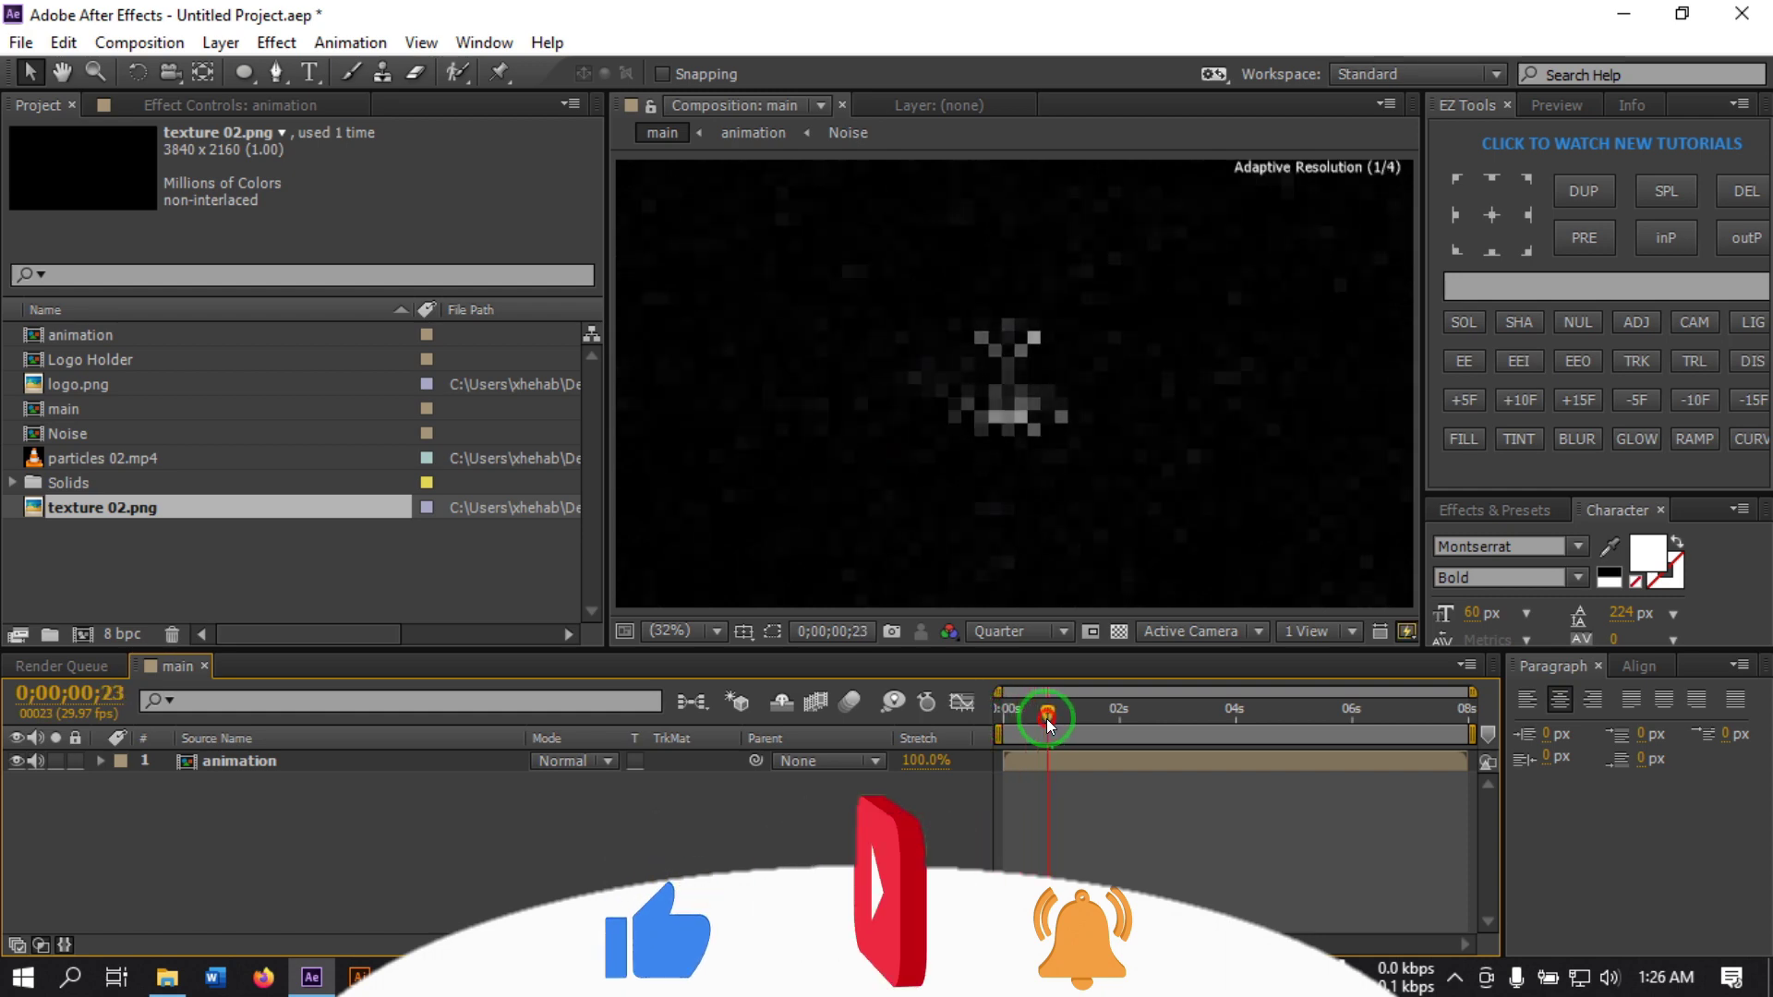
Create a new solid layer named Black
{"action": "right_click", "coordinate": [243, 818]}
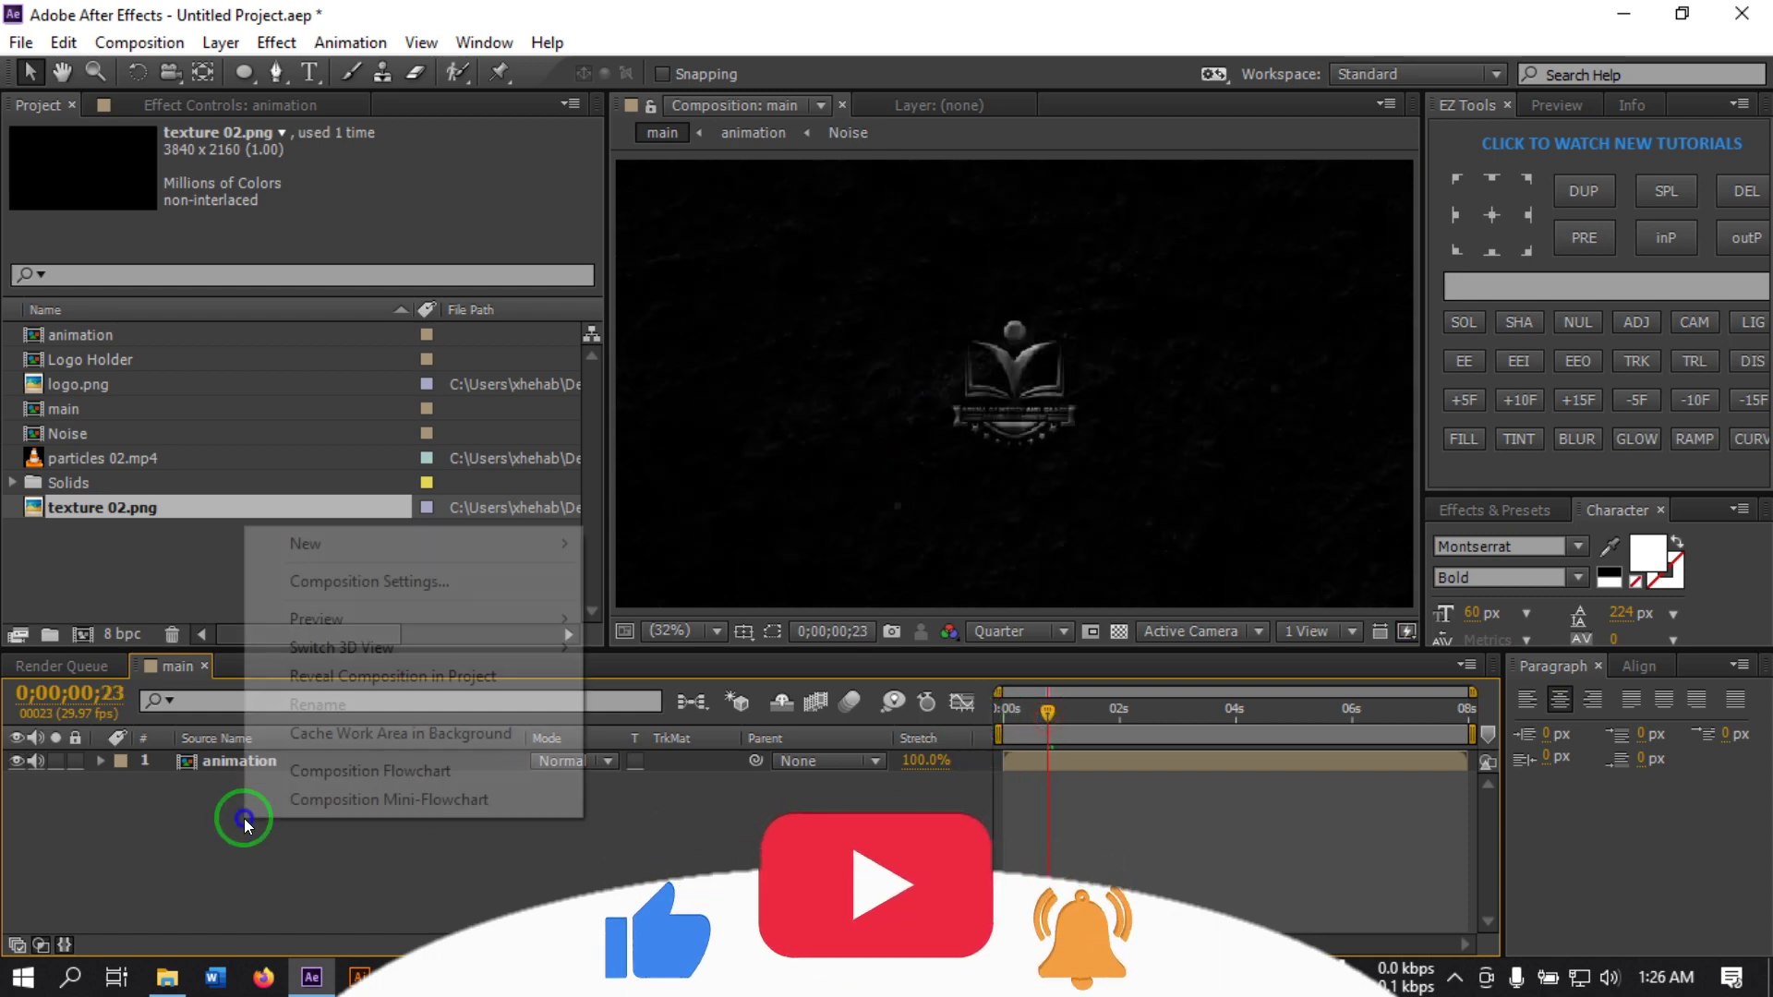
{"action": "mouse_move", "coordinate": [506, 545]}
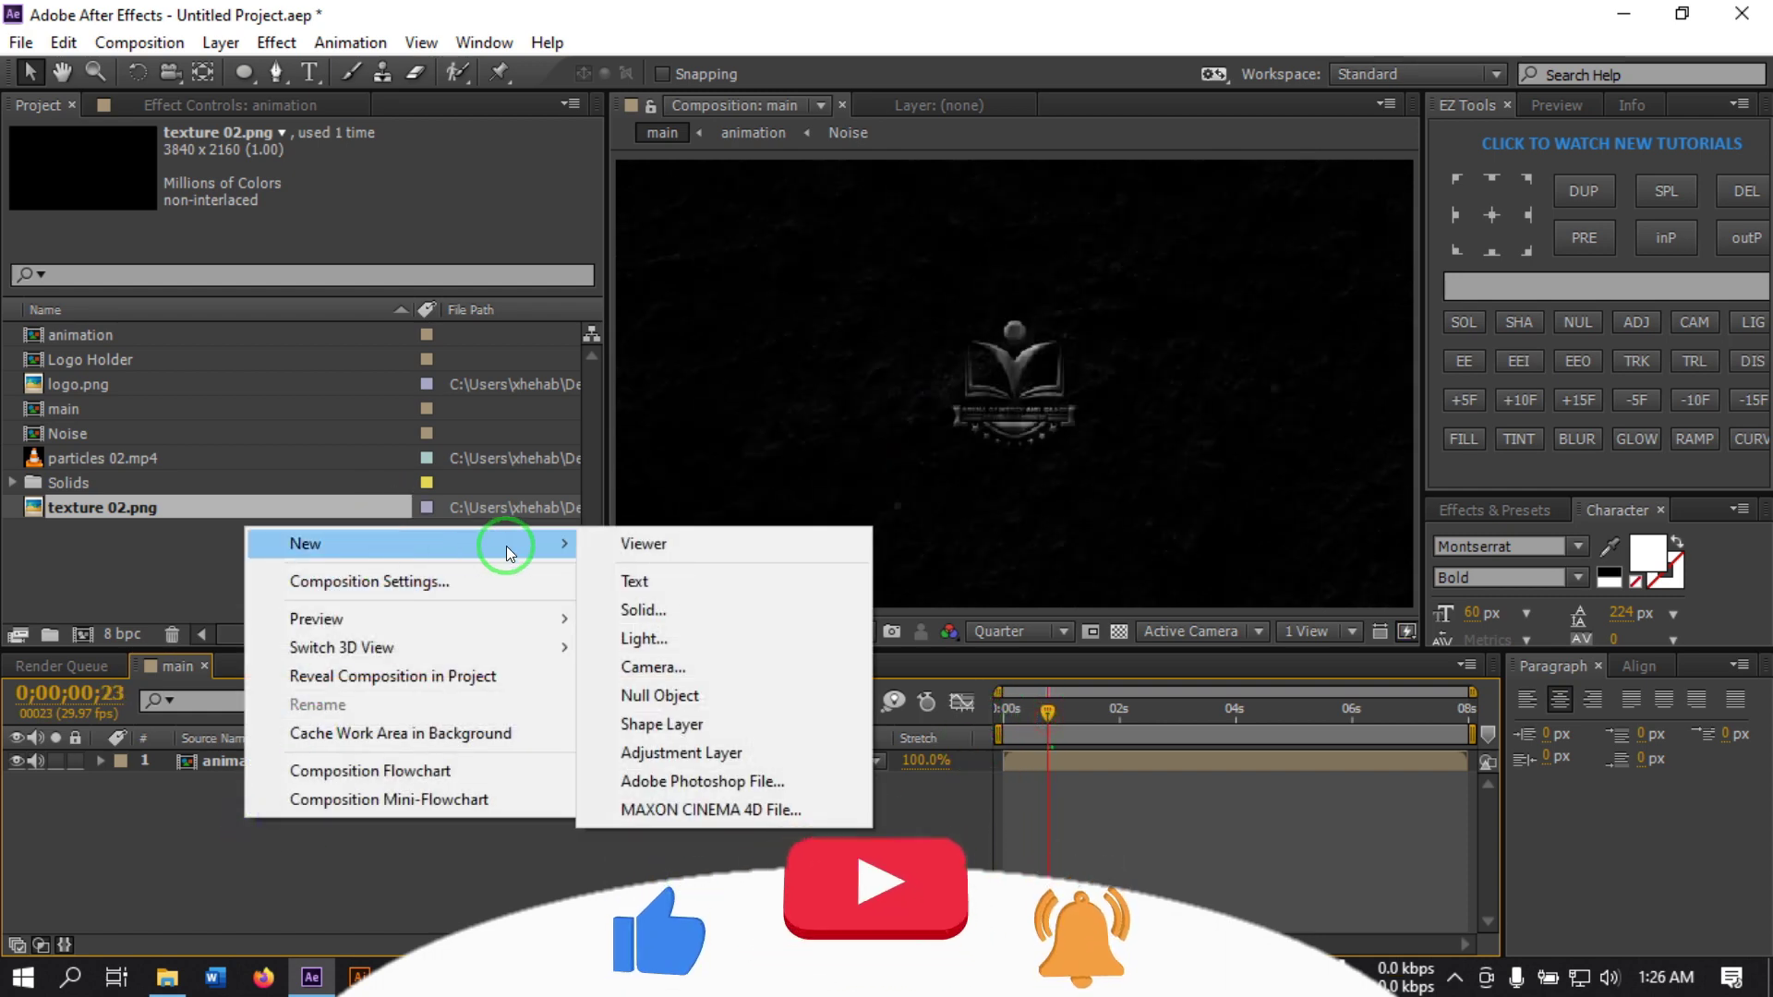
{"action": "left_click", "coordinate": [678, 613]}
{"action": "type", "text": "Black"}
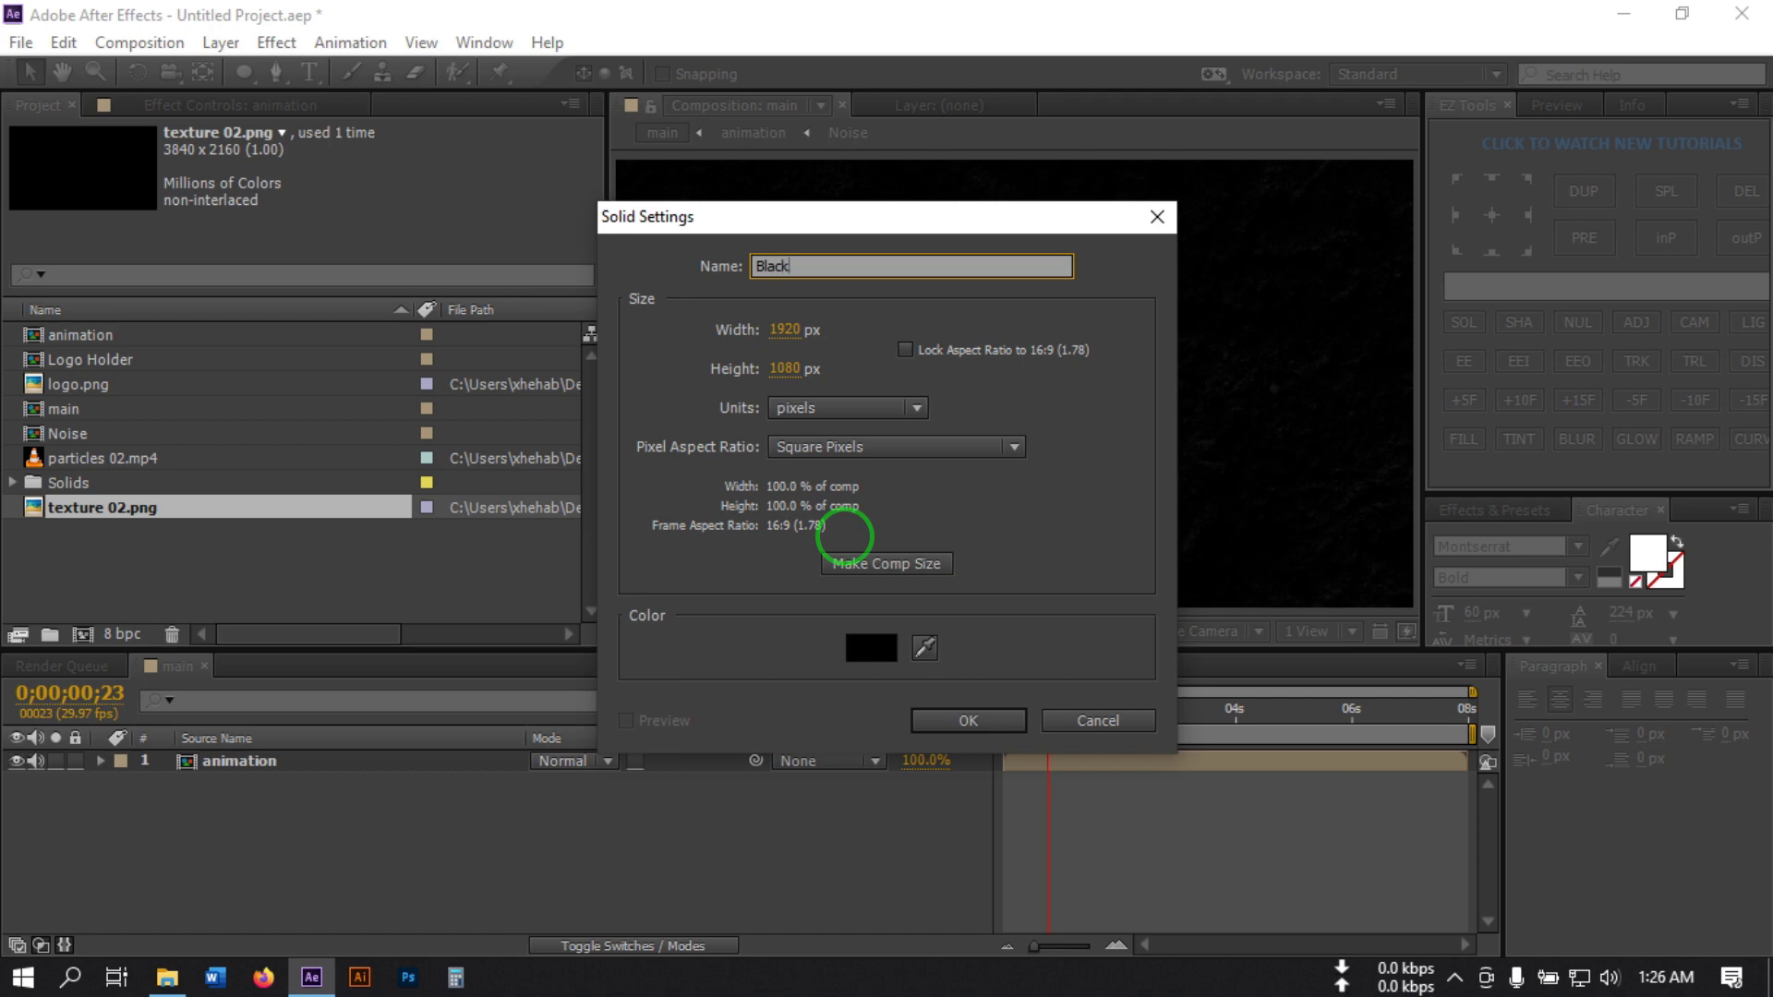
{"action": "left_click", "coordinate": [977, 722]}
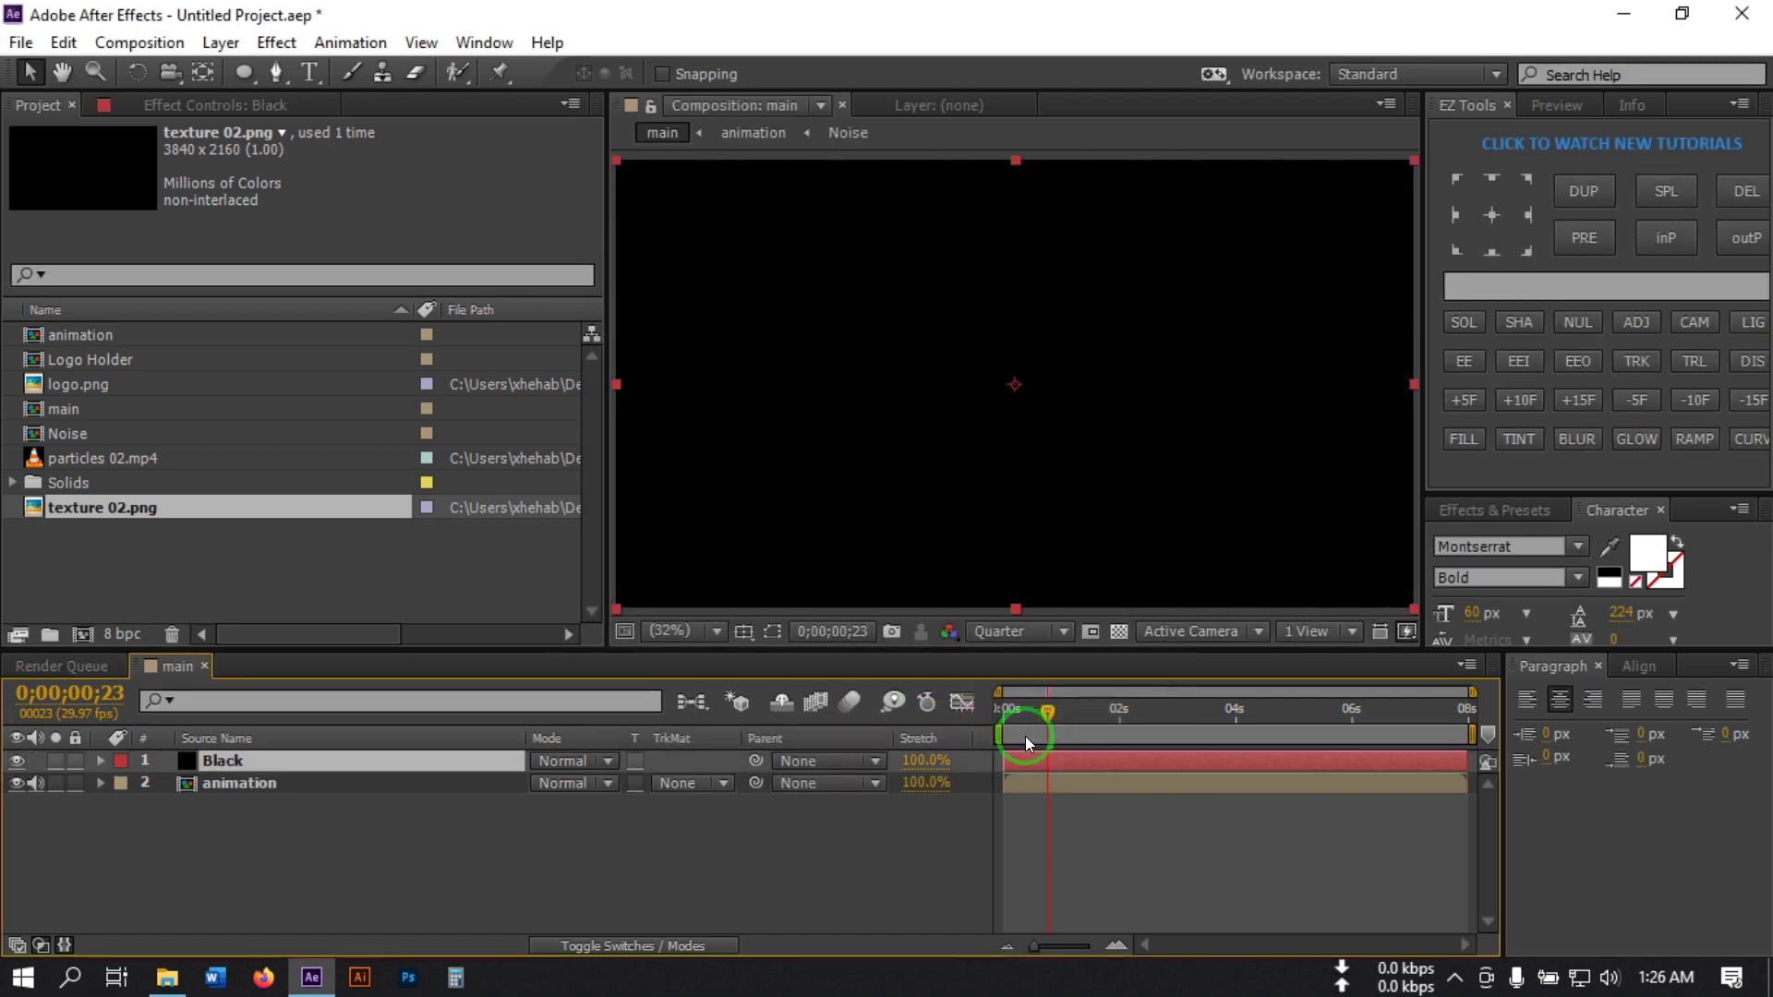
Keyframe the Black solid's Opacity from 100% at 0s to 0% at frame 19, and preview
{"action": "left_click", "coordinate": [231, 766]}
{"action": "key", "text": "t"}
{"action": "left_click", "coordinate": [167, 784]}
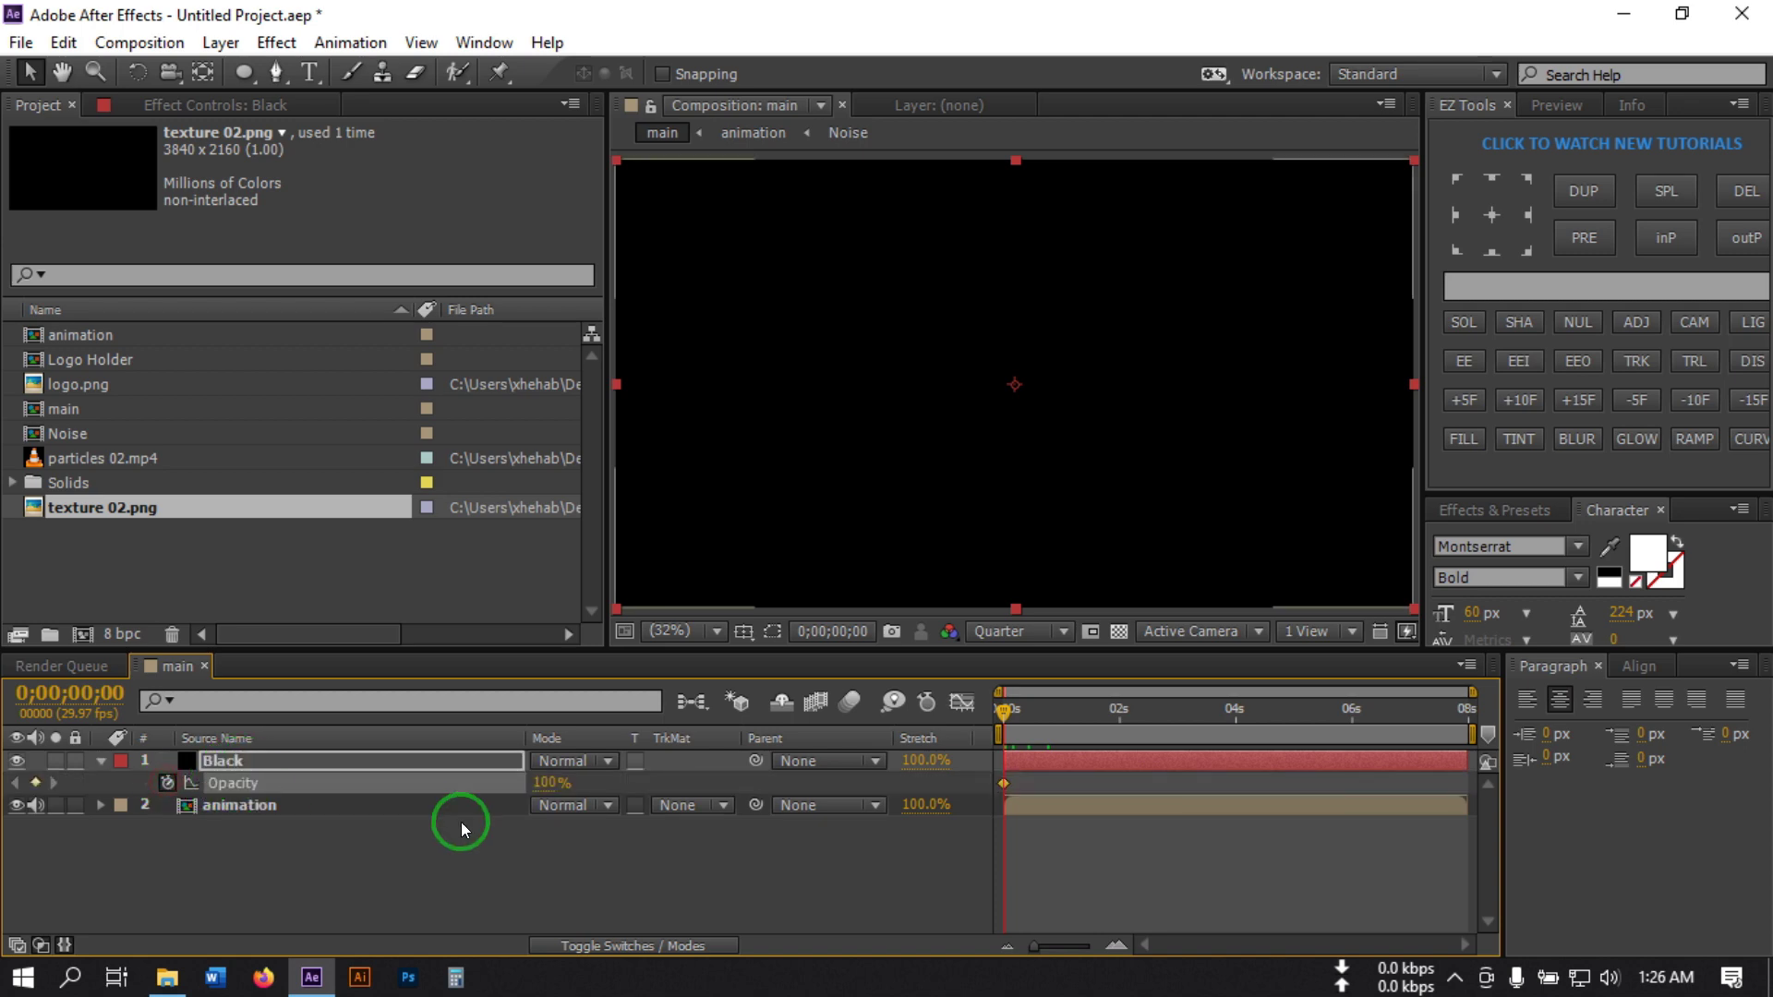
{"action": "left_click_drag", "start_coordinate": [1005, 713], "coordinate": [1041, 718]}
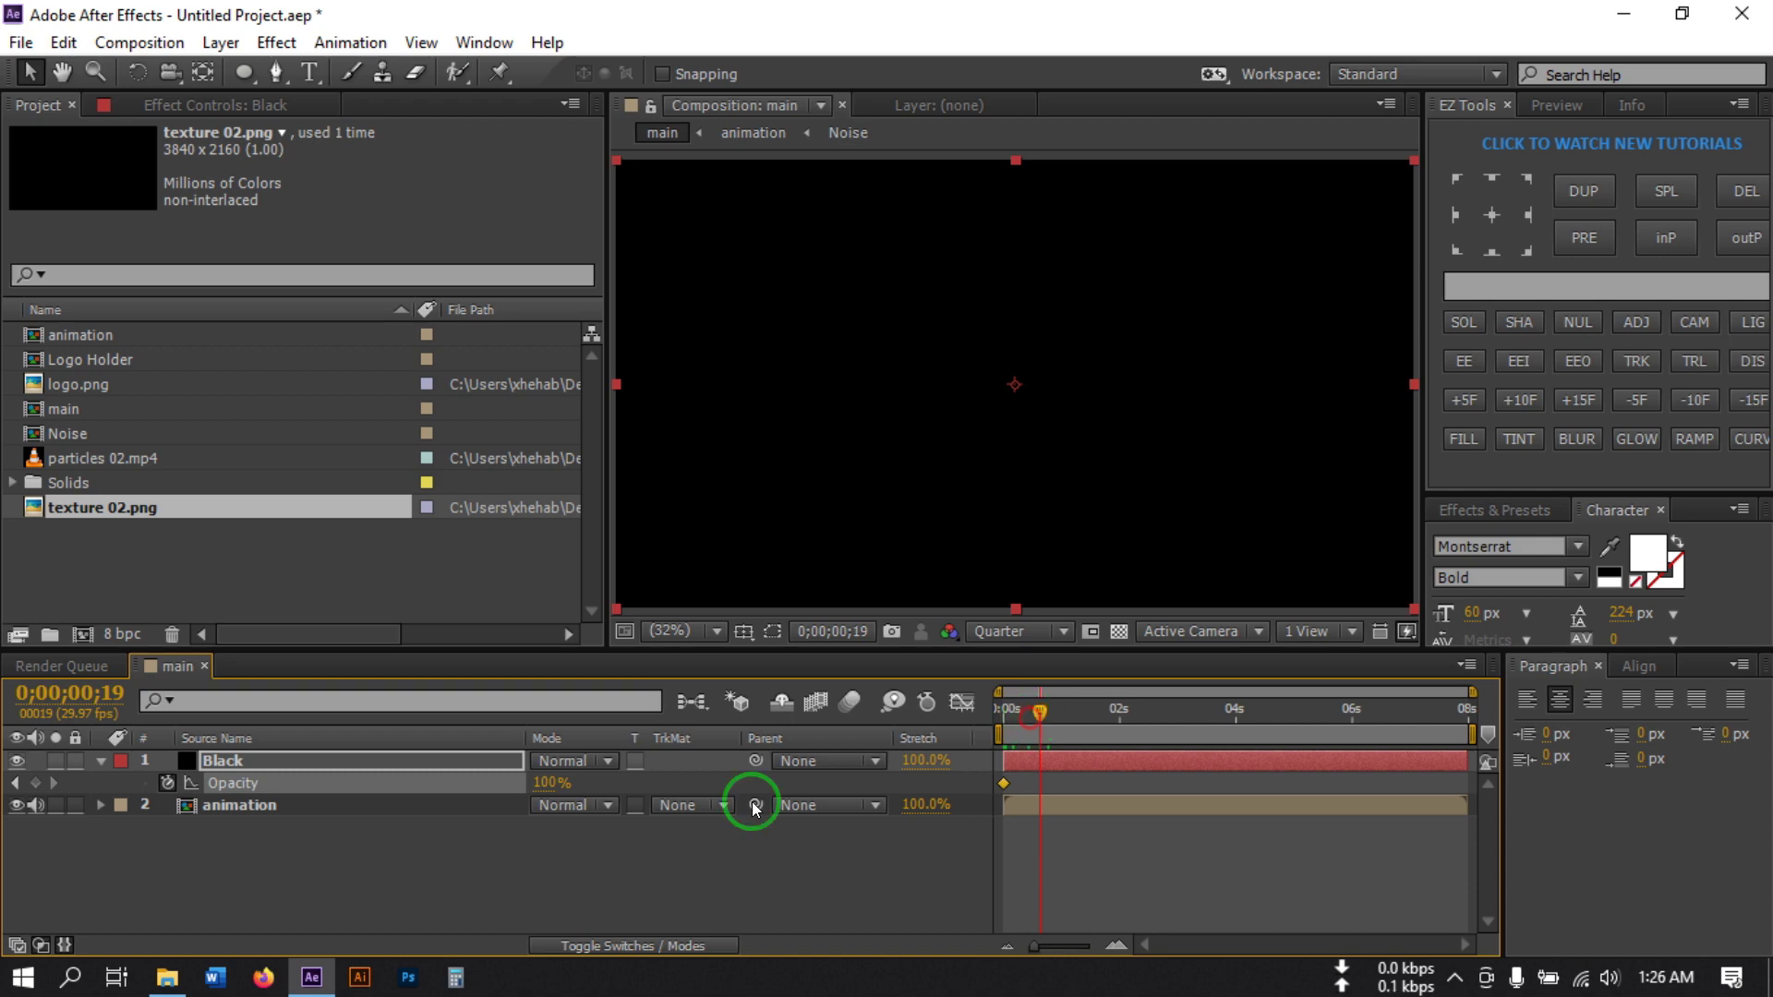
{"action": "left_click", "coordinate": [545, 782]}
{"action": "left_click_drag", "start_coordinate": [545, 782], "coordinate": [298, 781]}
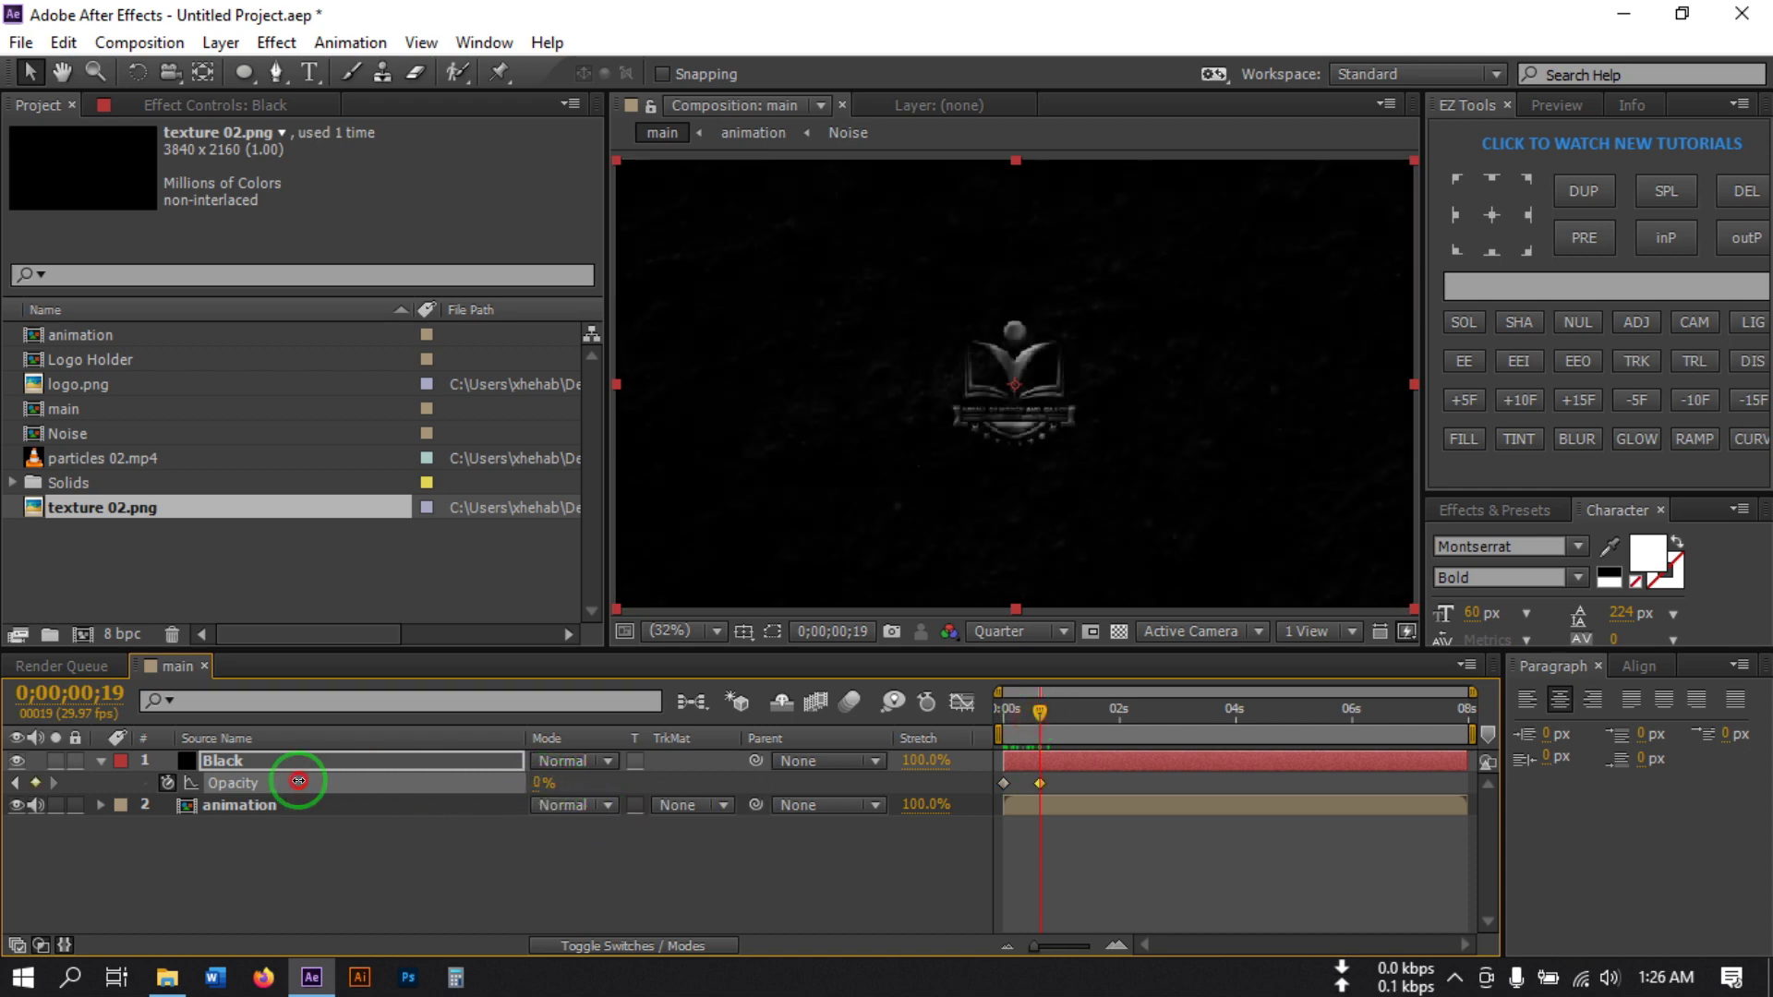
{"action": "left_click", "coordinate": [587, 886]}
{"action": "left_click_drag", "start_coordinate": [1023, 713], "coordinate": [961, 717]}
{"action": "key", "text": "space"}
Add Black Opacity keyframes of 0% at 0;00;07;02 and 100% at 0;00;07;29
{"action": "left_click_drag", "start_coordinate": [1067, 711], "coordinate": [1415, 738]}
{"action": "left_click", "coordinate": [167, 783]}
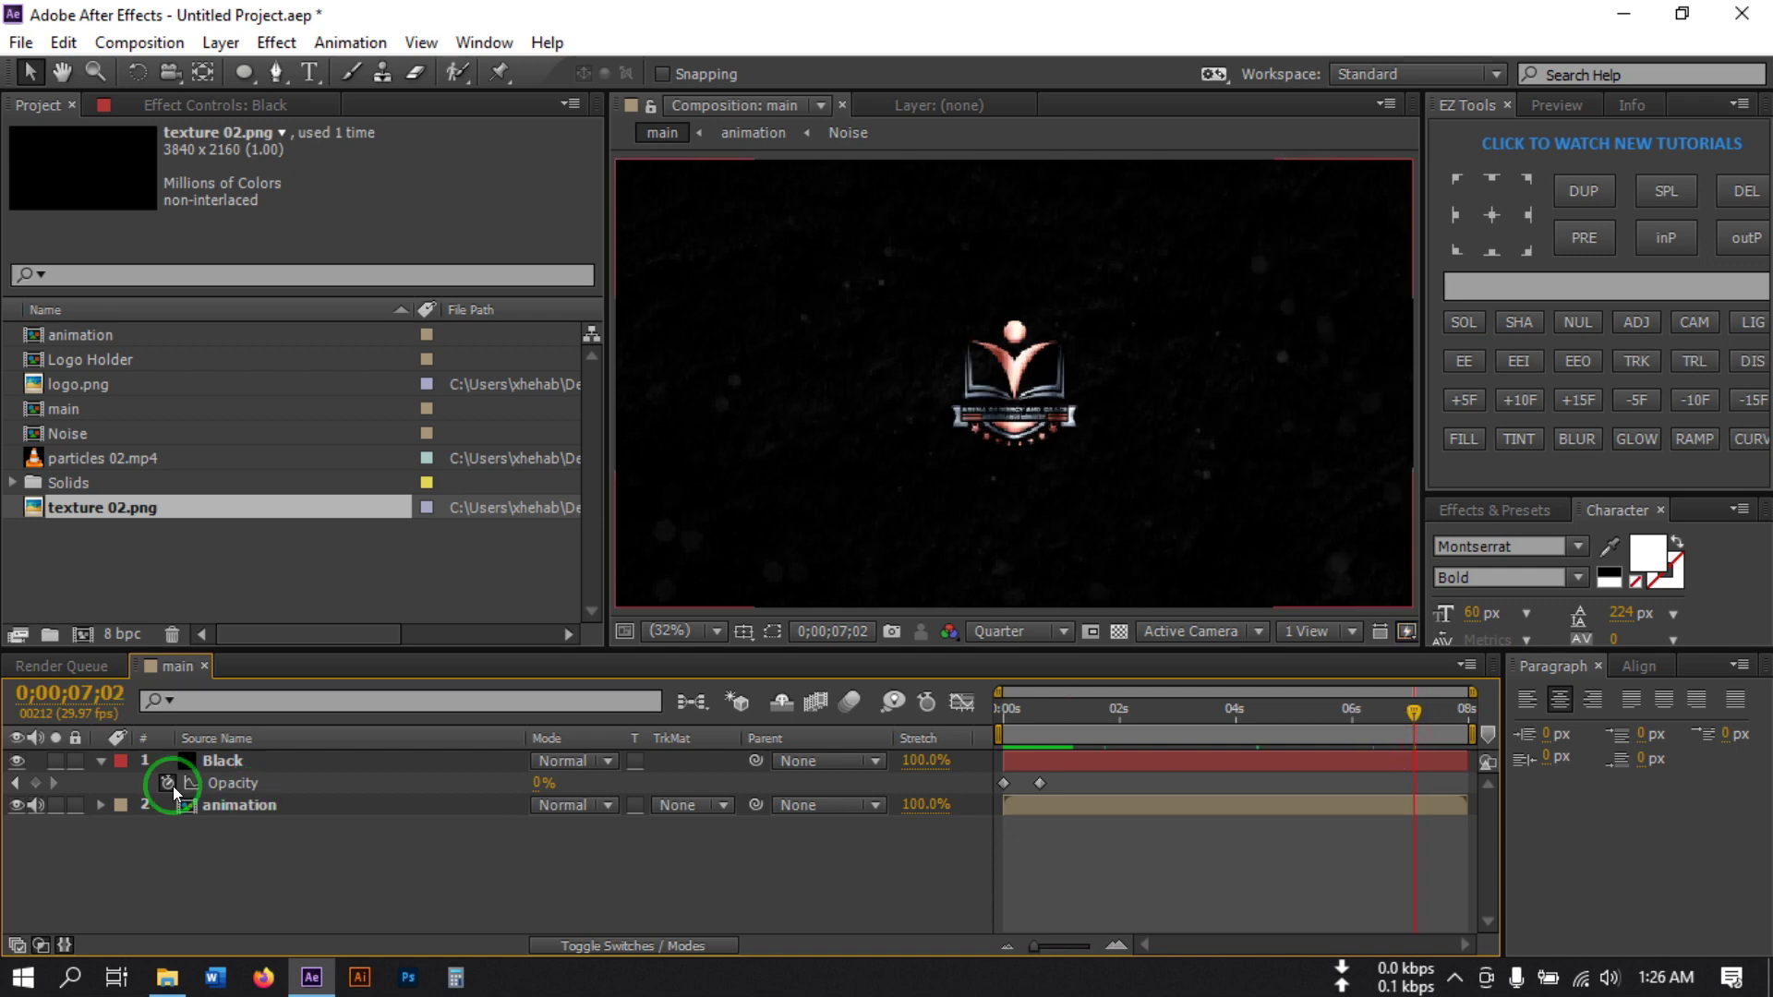
{"action": "left_click", "coordinate": [38, 783]}
{"action": "left_click_drag", "start_coordinate": [1412, 711], "coordinate": [1523, 715]}
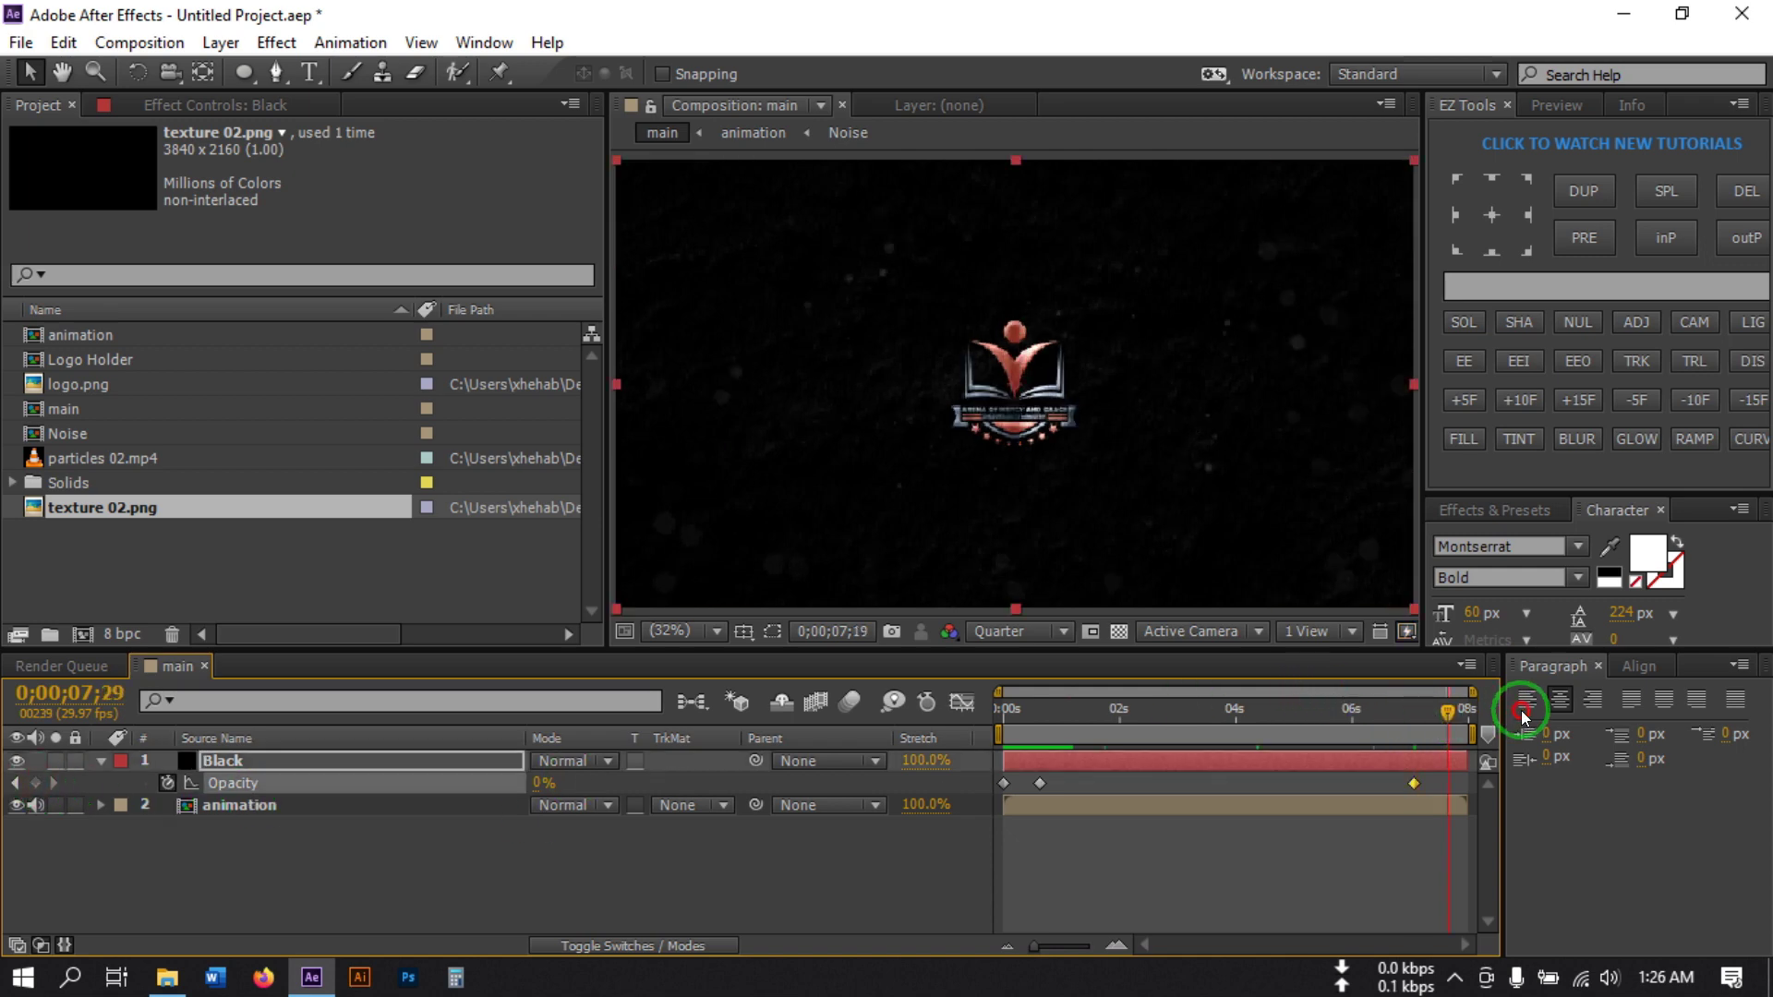
{"action": "left_click", "coordinate": [545, 783]}
{"action": "type", "text": "100"}
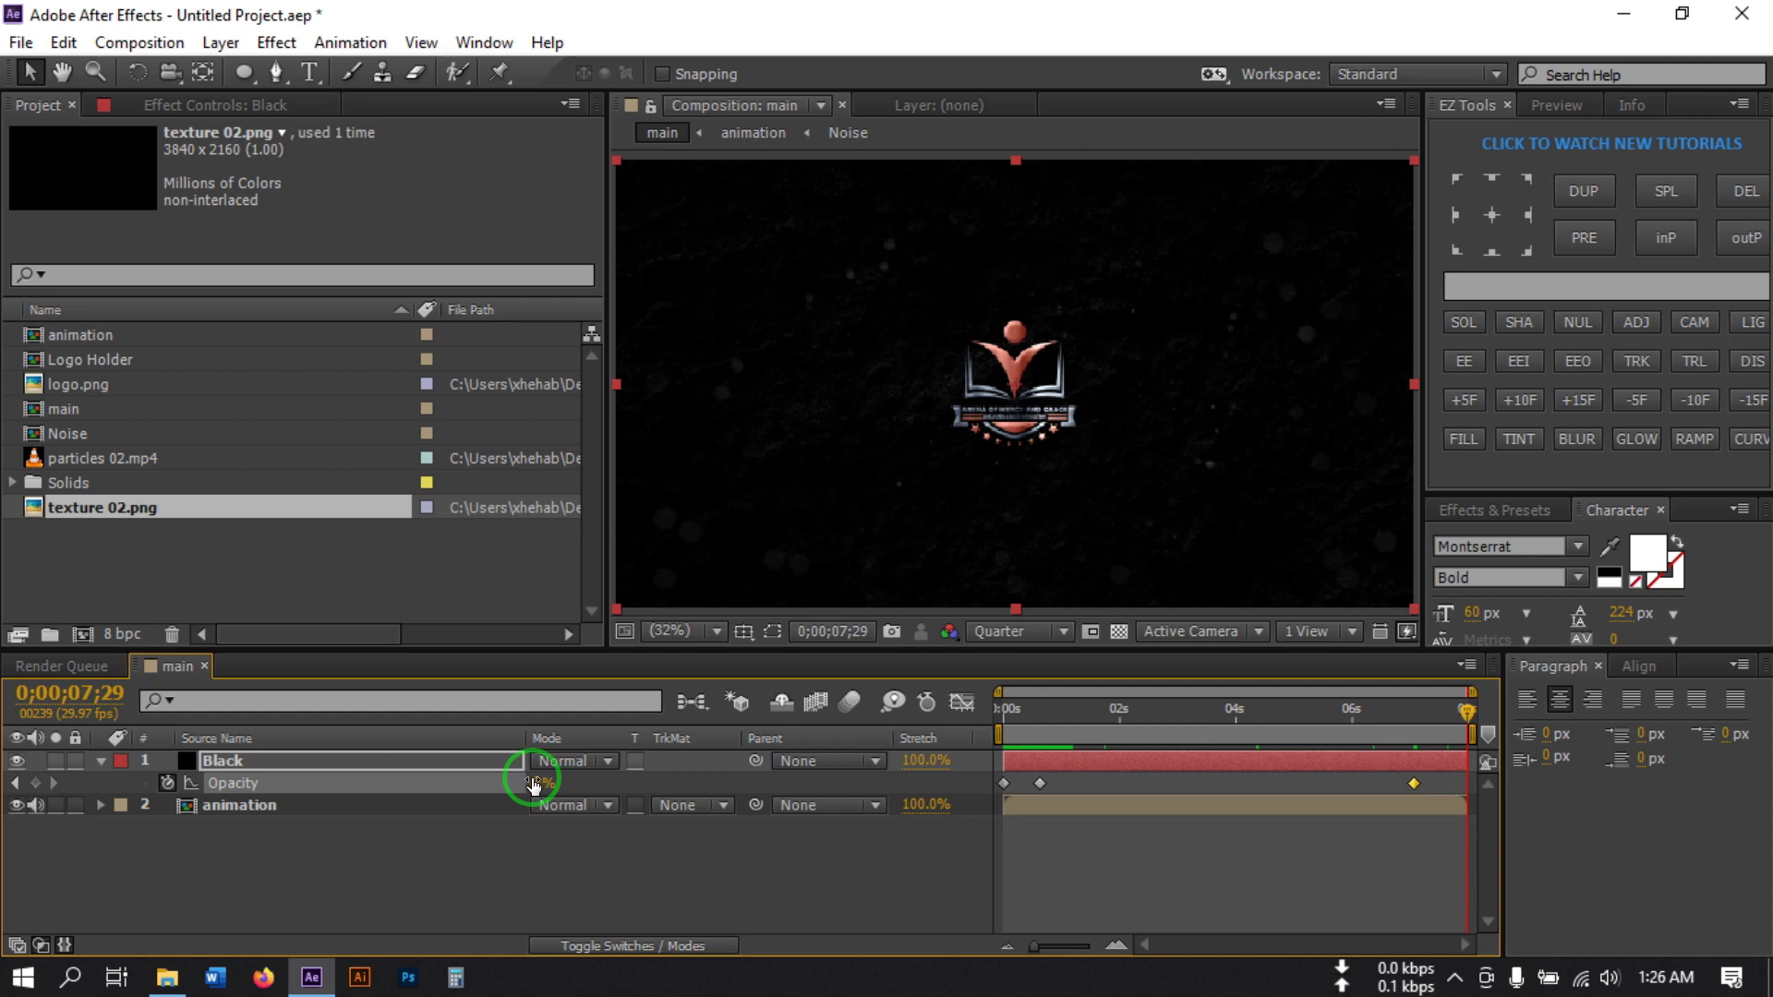
{"action": "key", "text": "Return"}
{"action": "left_click", "coordinate": [1247, 851]}
Preview the fade in and out from the start and collapse the Black layer
{"action": "key", "text": "Home"}
{"action": "key", "text": "space"}
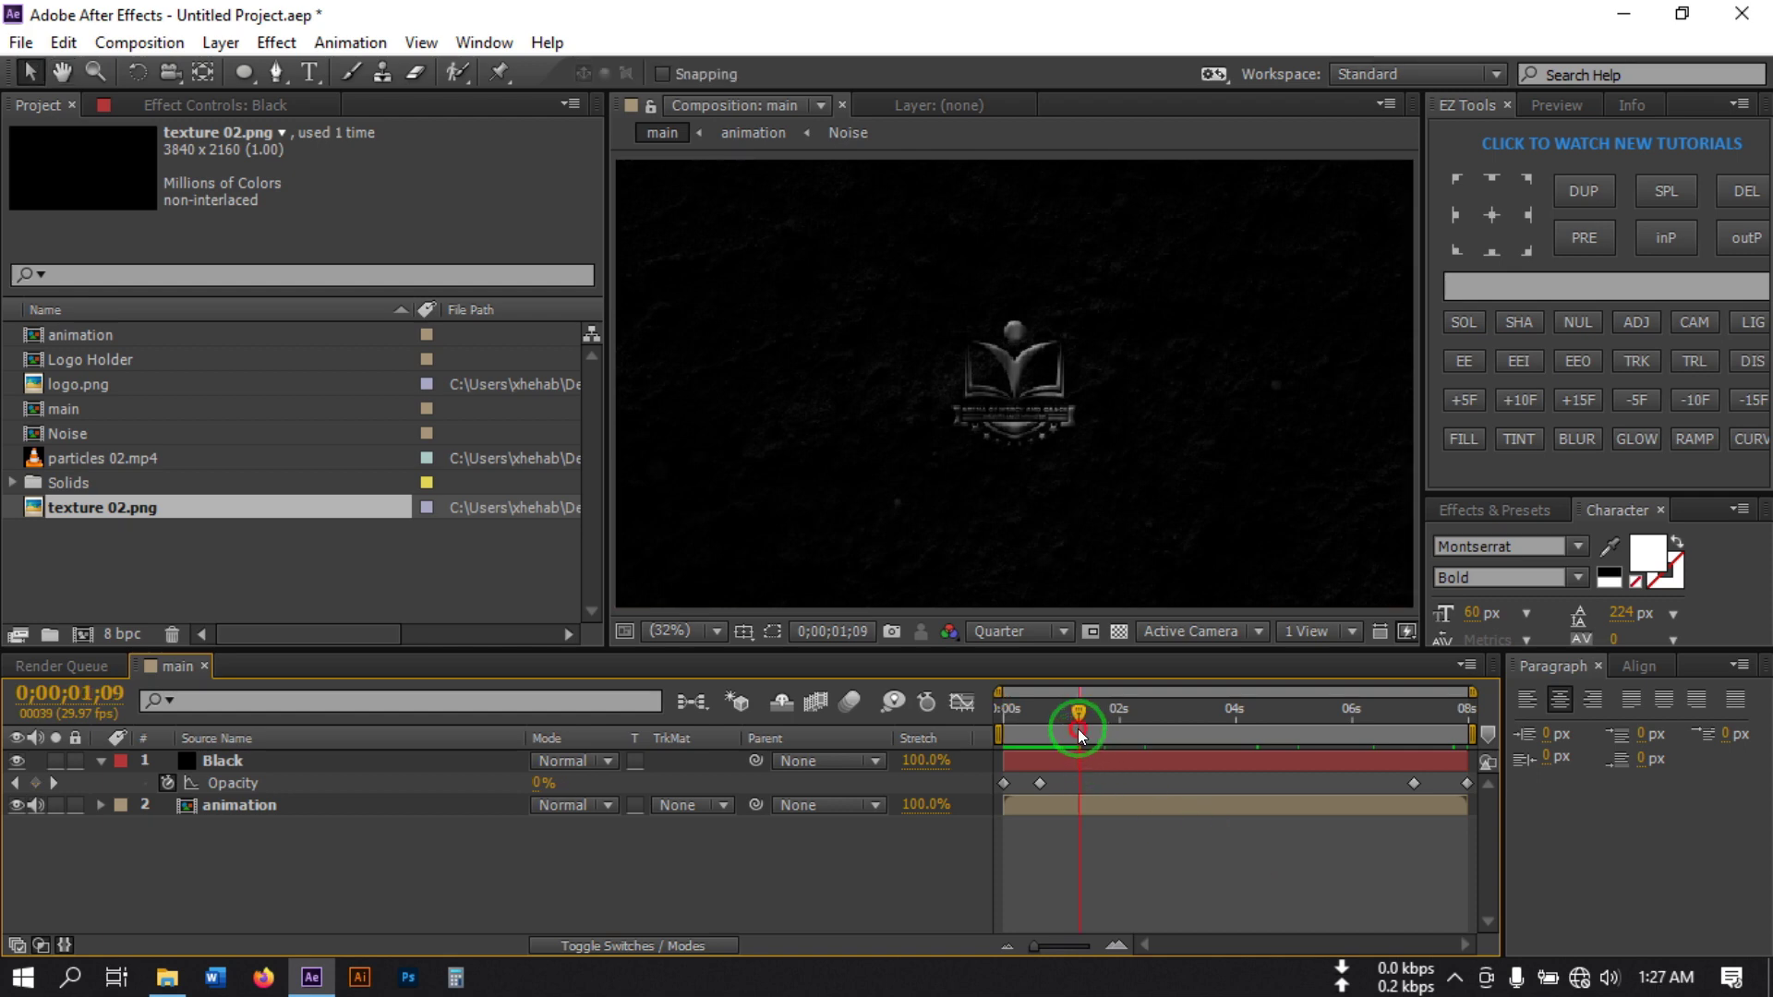
{"action": "left_click", "coordinate": [973, 737]}
{"action": "key", "text": "space"}
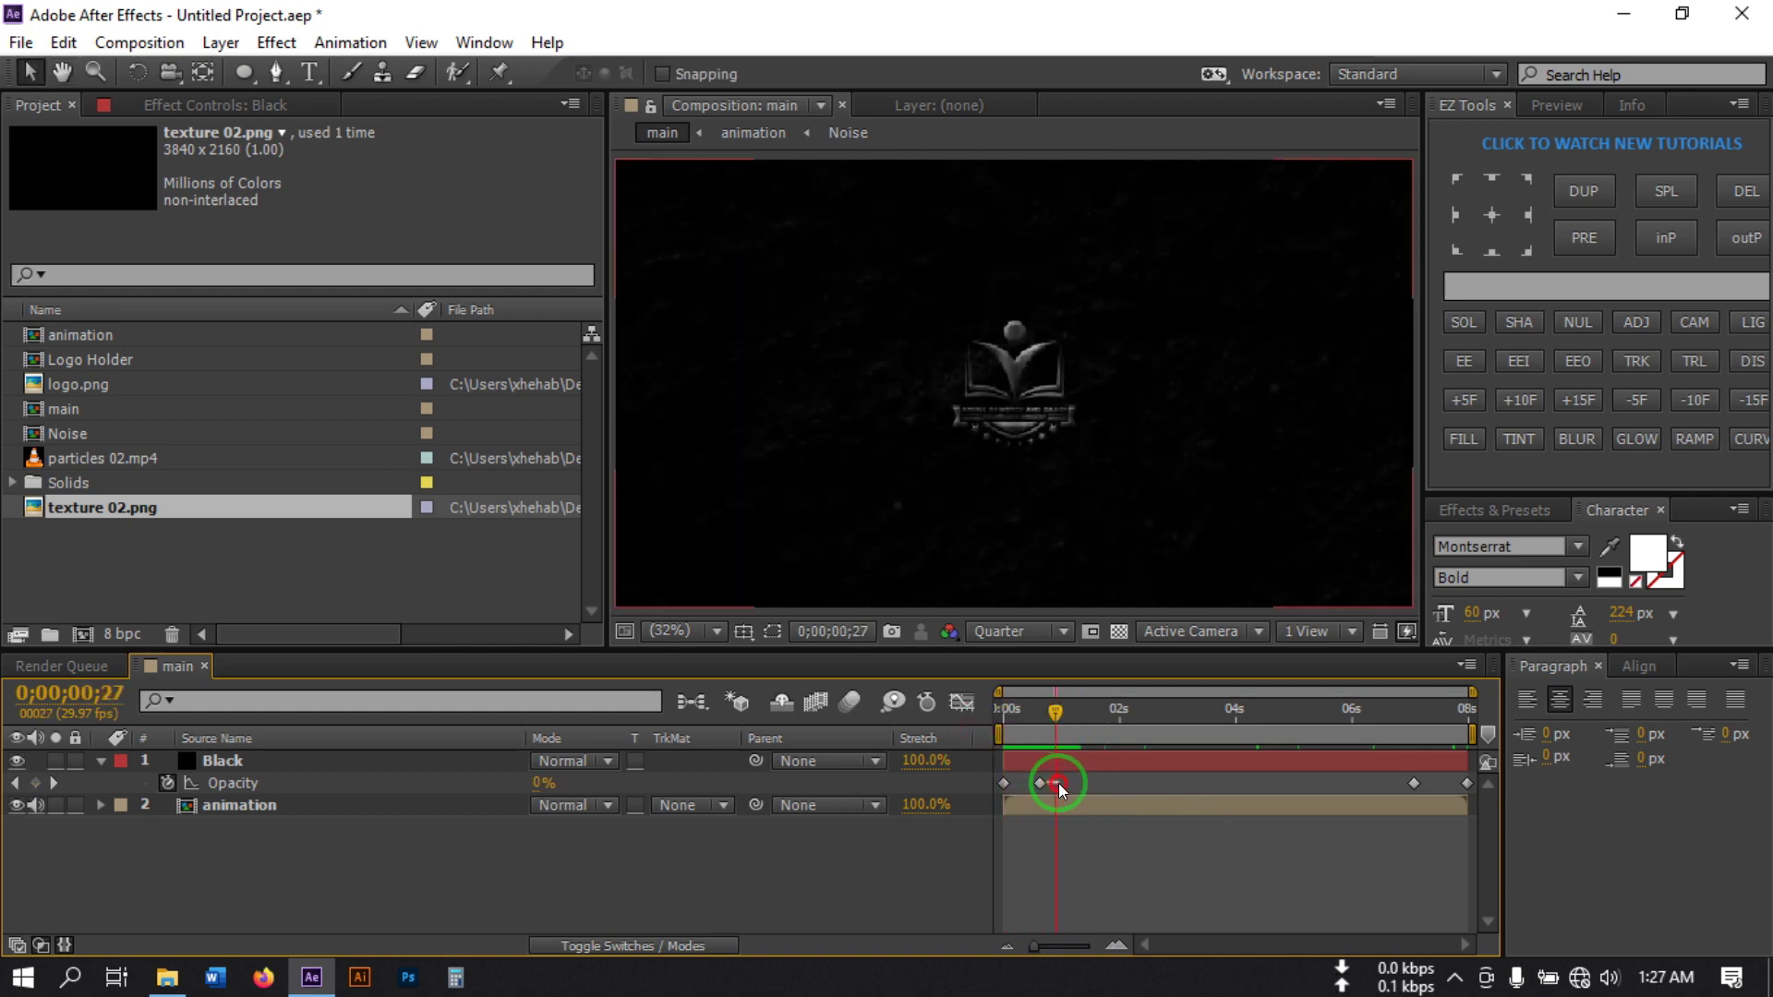
{"action": "left_click", "coordinate": [1042, 784]}
{"action": "left_click", "coordinate": [1112, 883]}
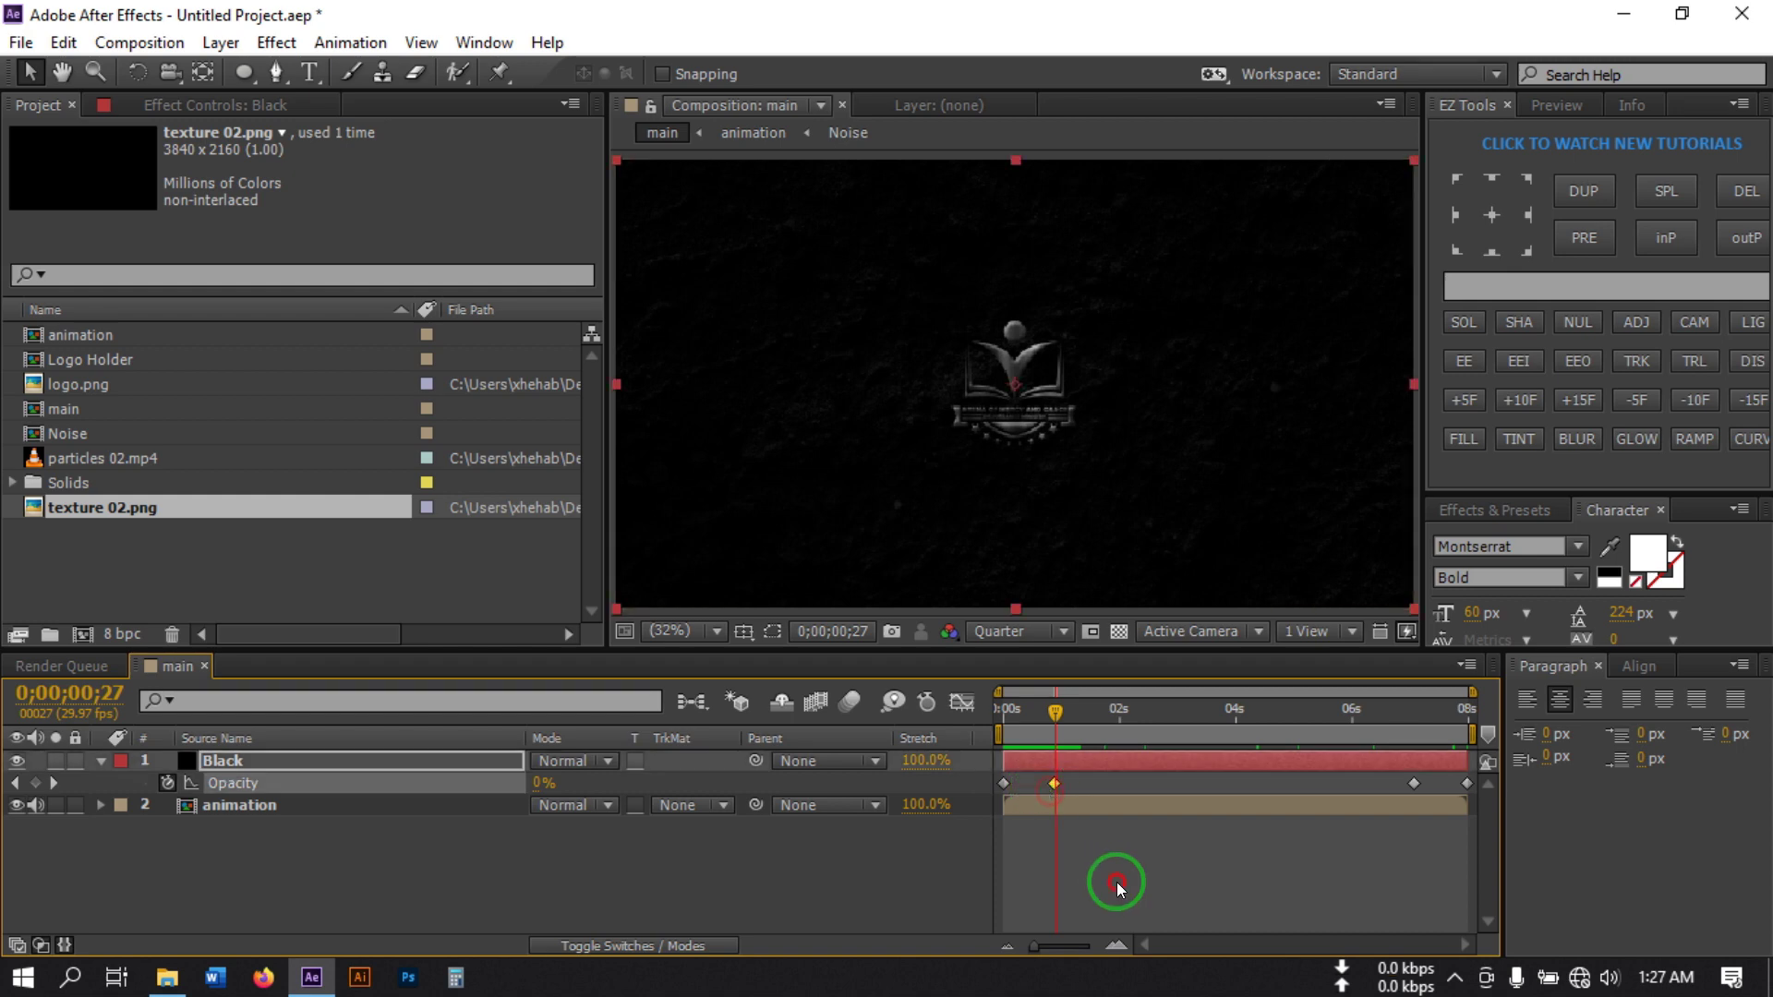
{"action": "left_click_drag", "start_coordinate": [1060, 712], "coordinate": [105, 777]}
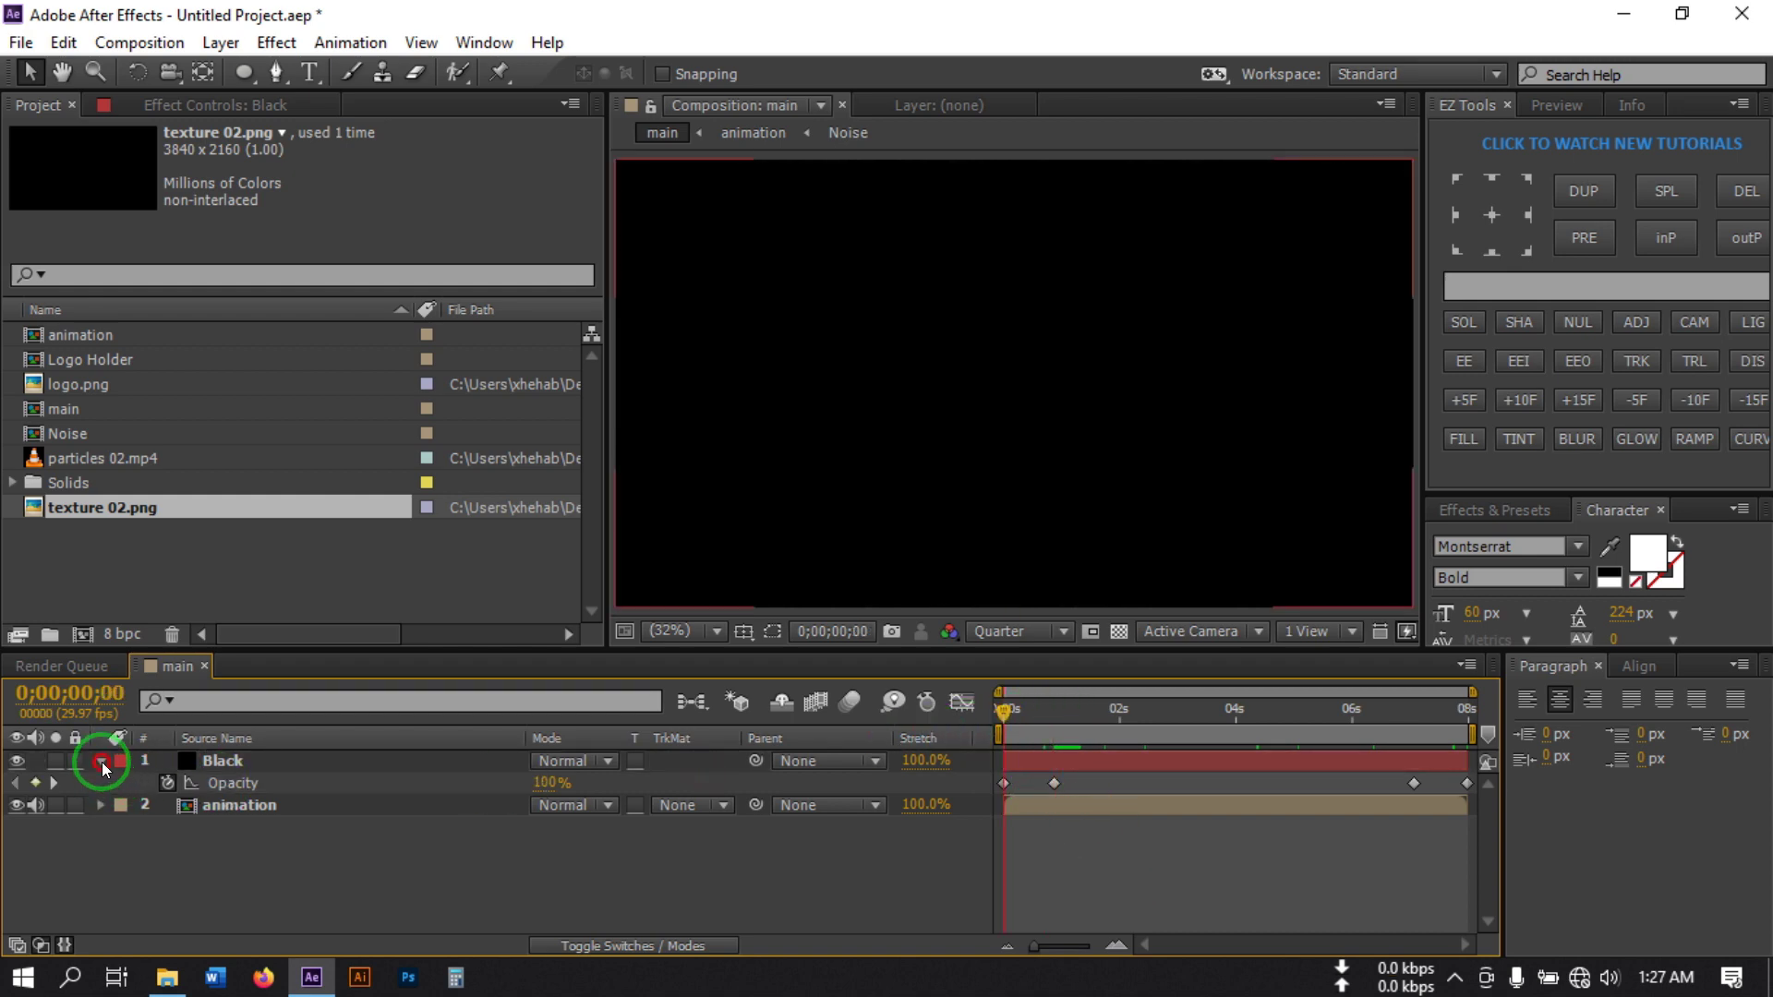
{"action": "left_click", "coordinate": [101, 761]}
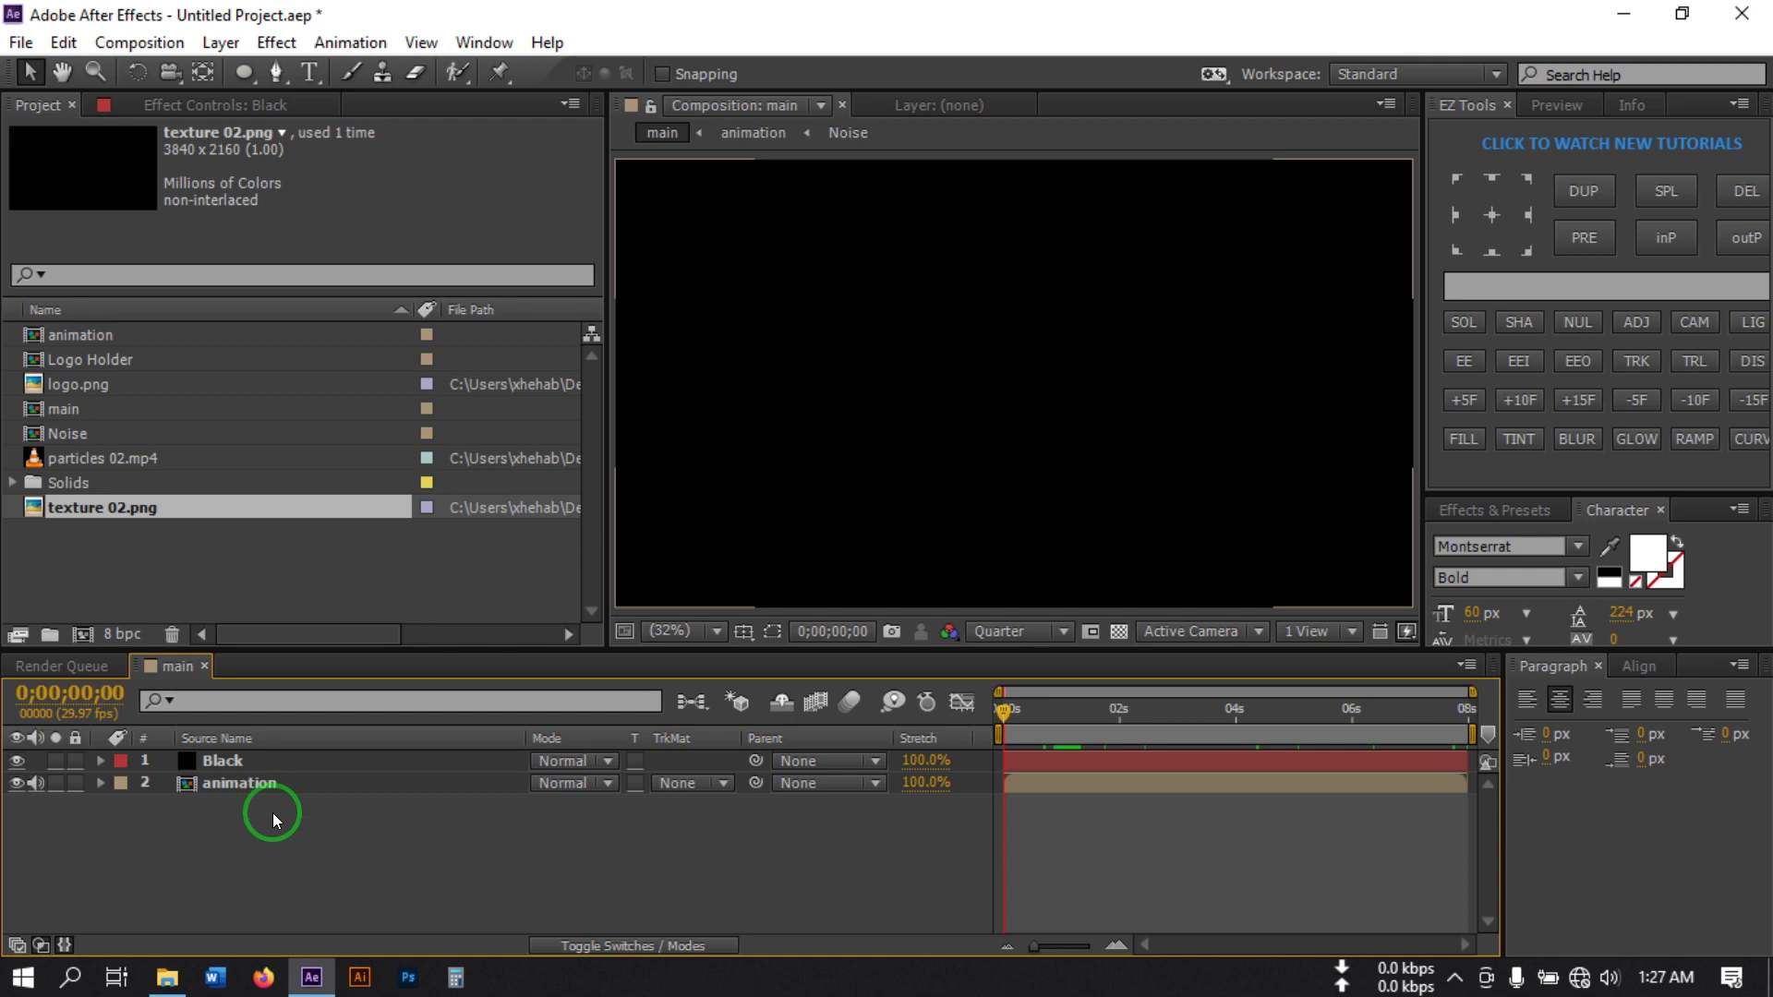
Add a new Camera 1 to main and move it below the Black layer
{"action": "left_click", "coordinate": [237, 790]}
{"action": "right_click", "coordinate": [285, 861]}
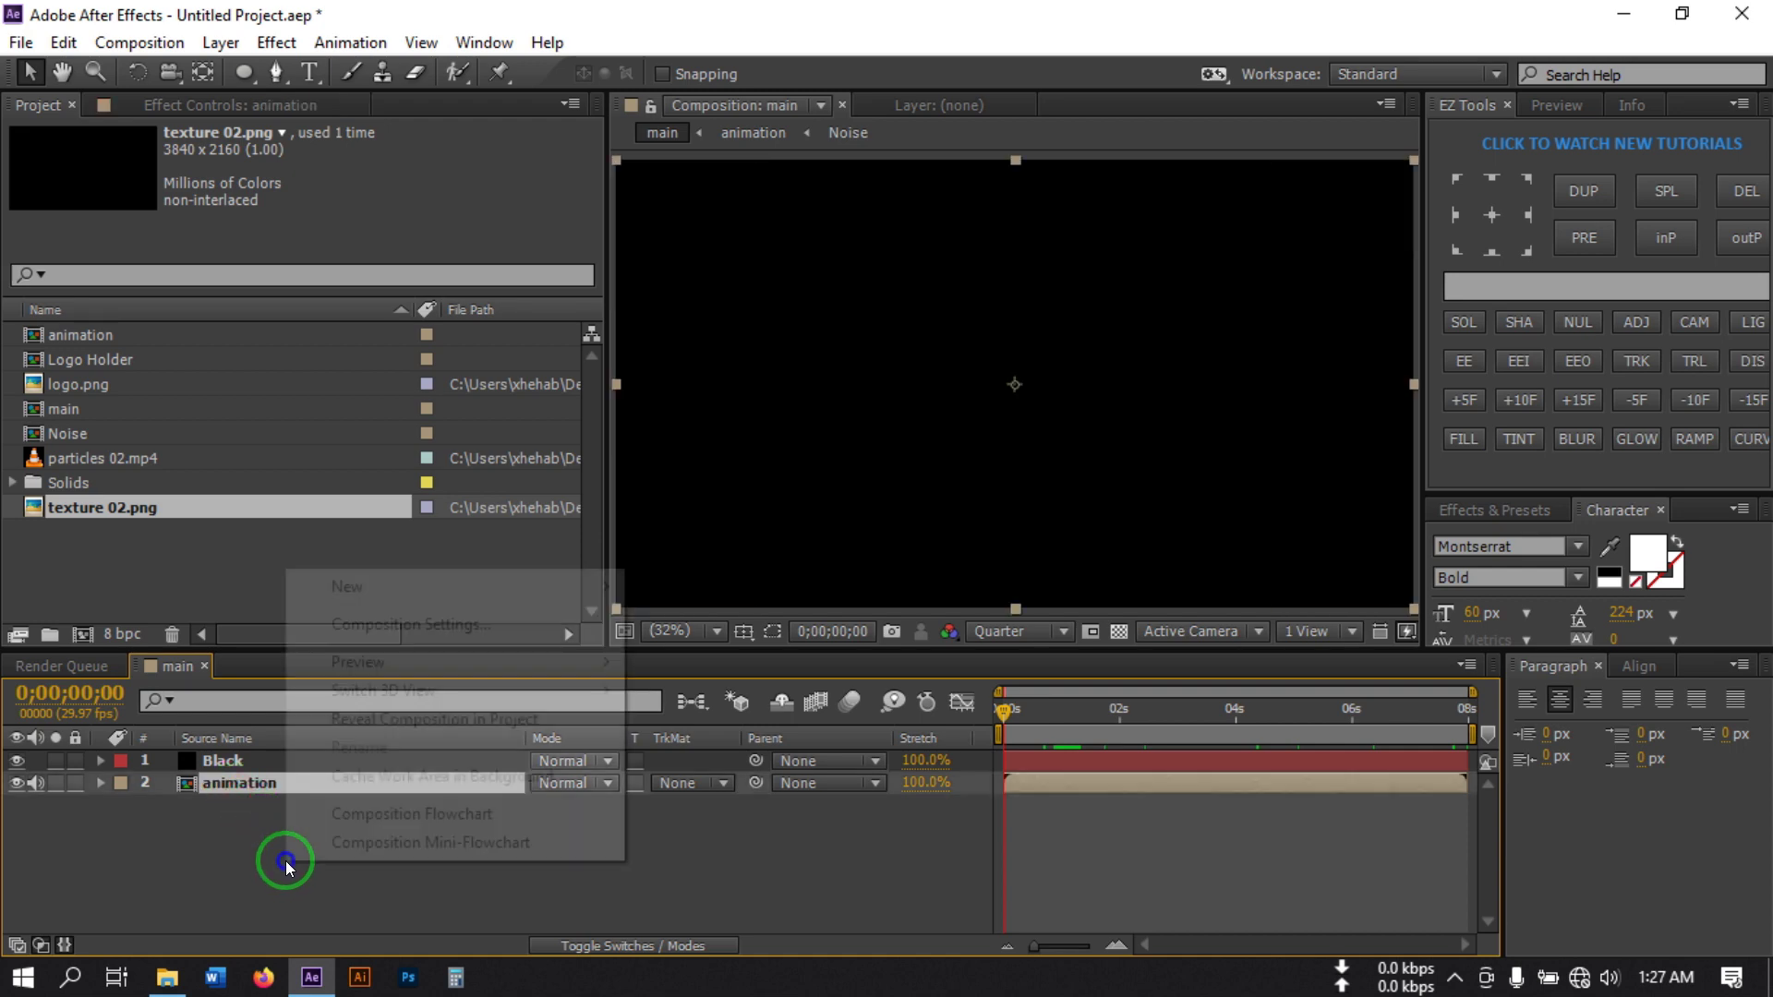
{"action": "mouse_move", "coordinate": [407, 595]}
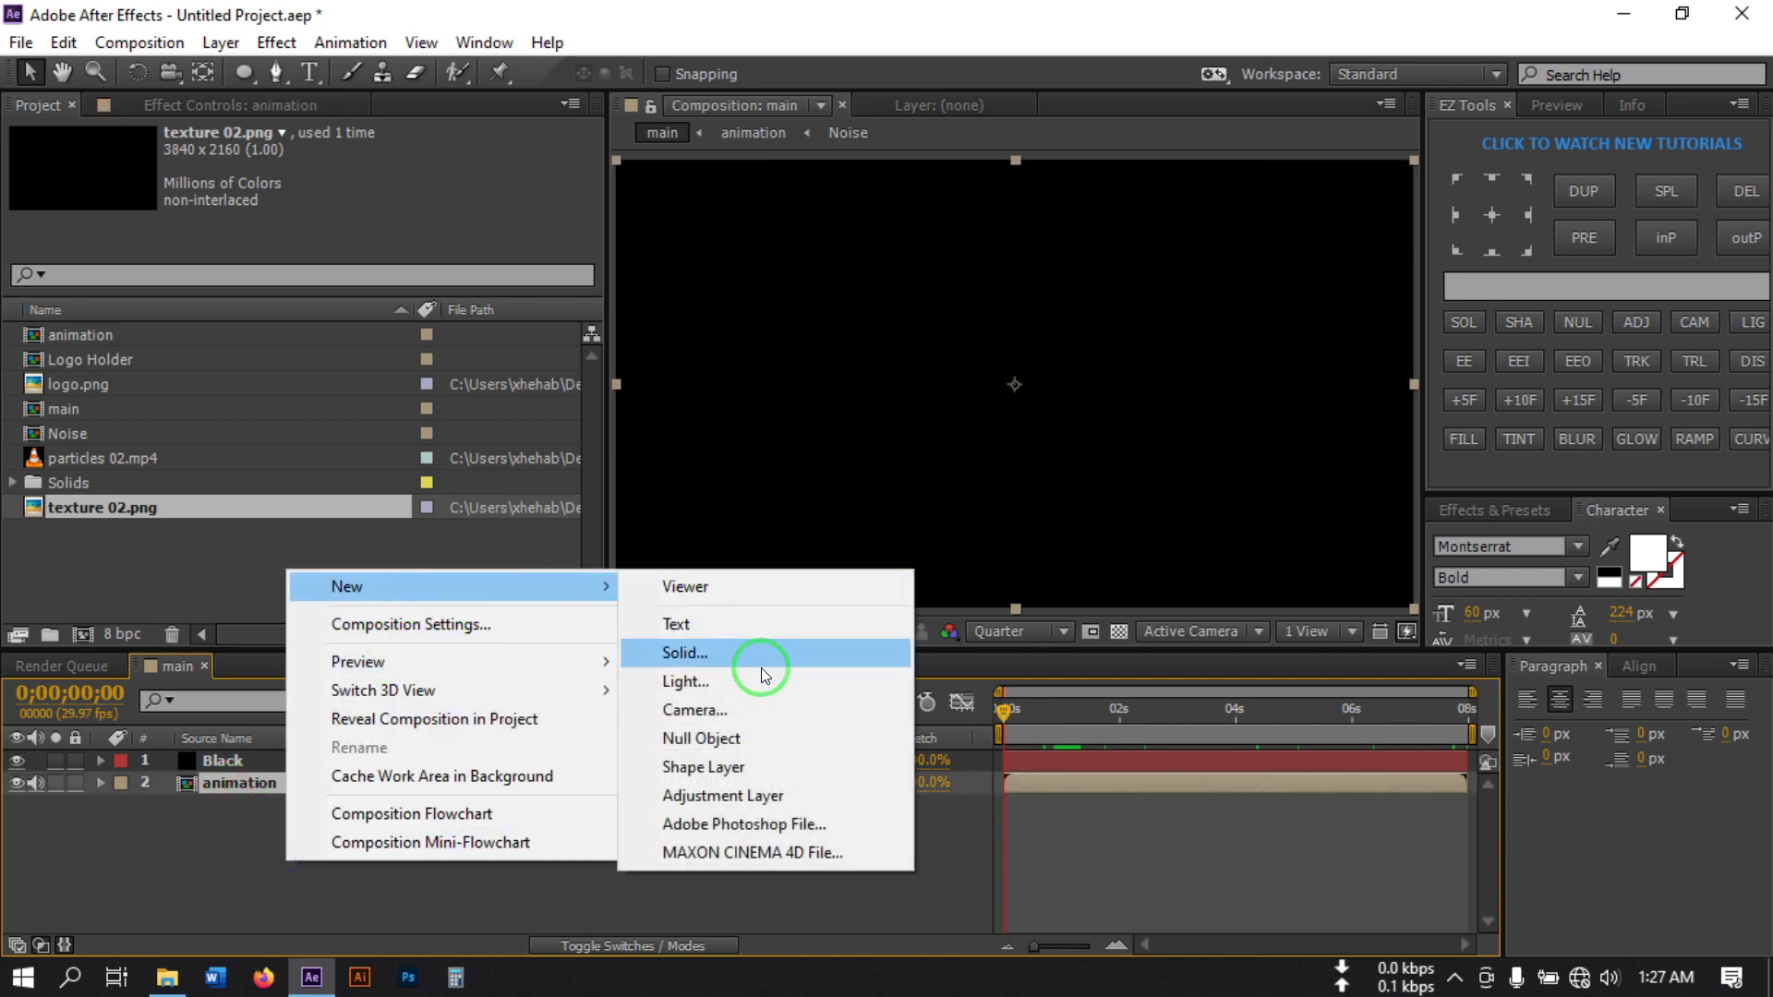
{"action": "left_click", "coordinate": [726, 709]}
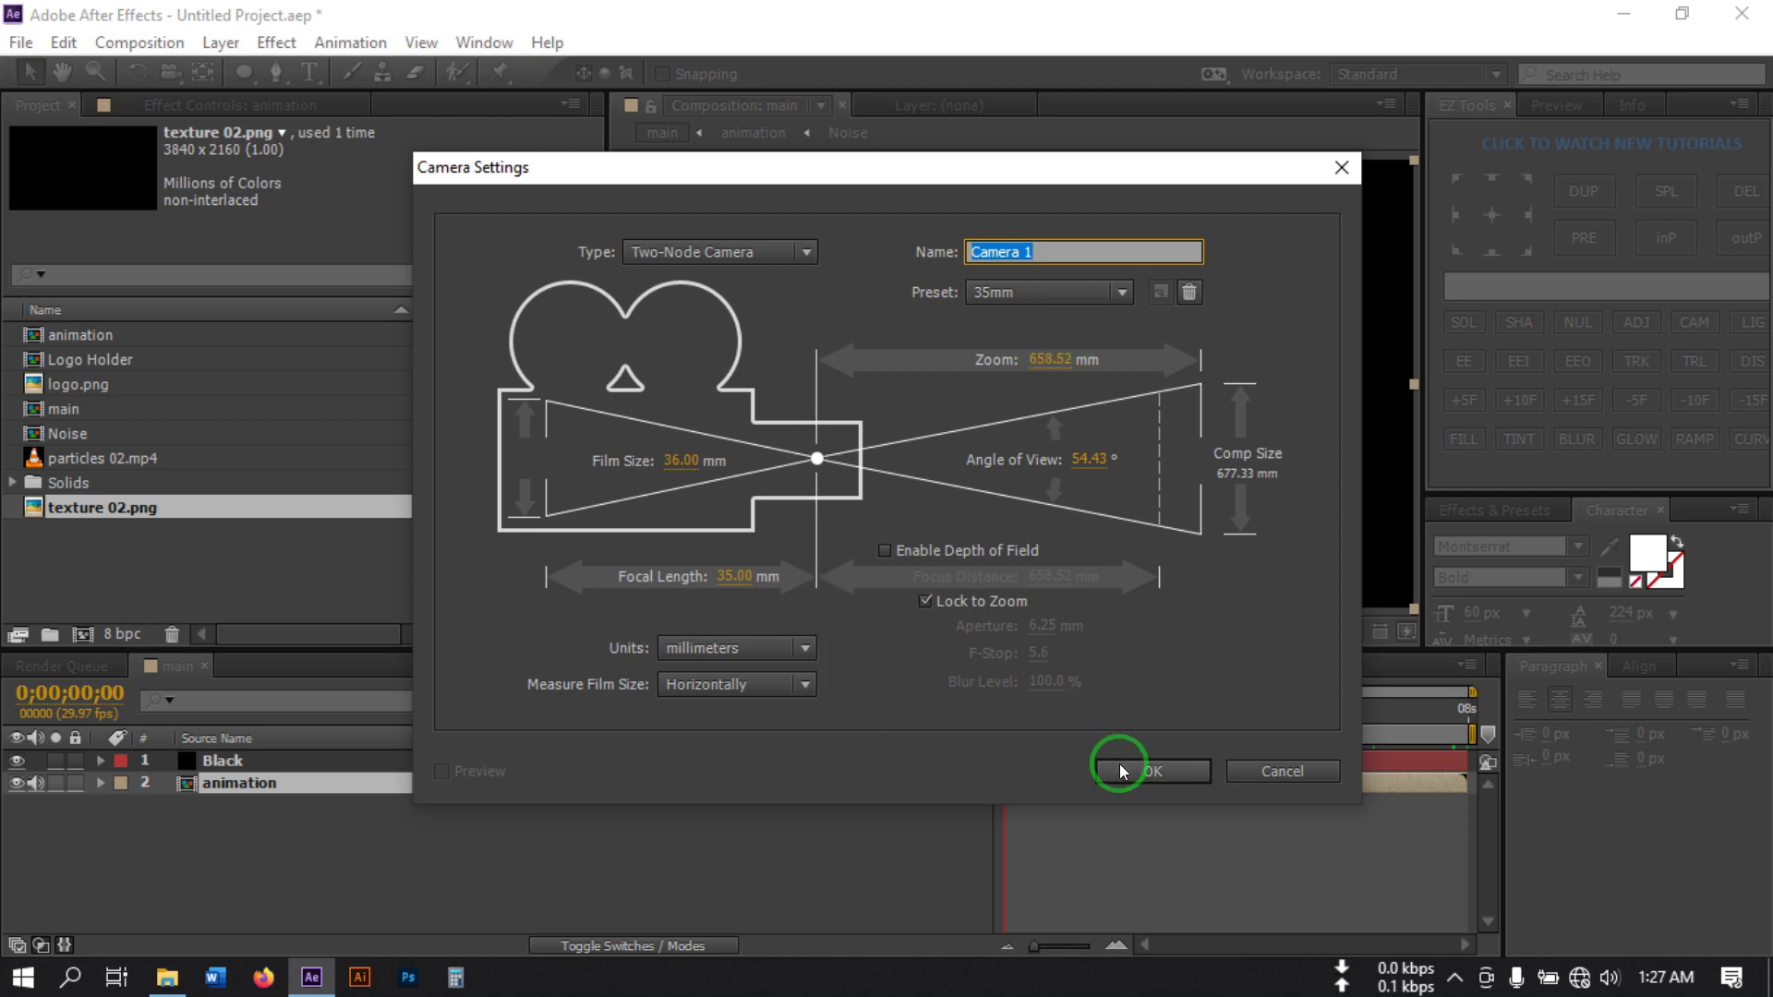
{"action": "left_click", "coordinate": [1120, 770]}
{"action": "left_click", "coordinate": [1072, 584]}
{"action": "left_click_drag", "start_coordinate": [236, 764], "coordinate": [291, 784]}
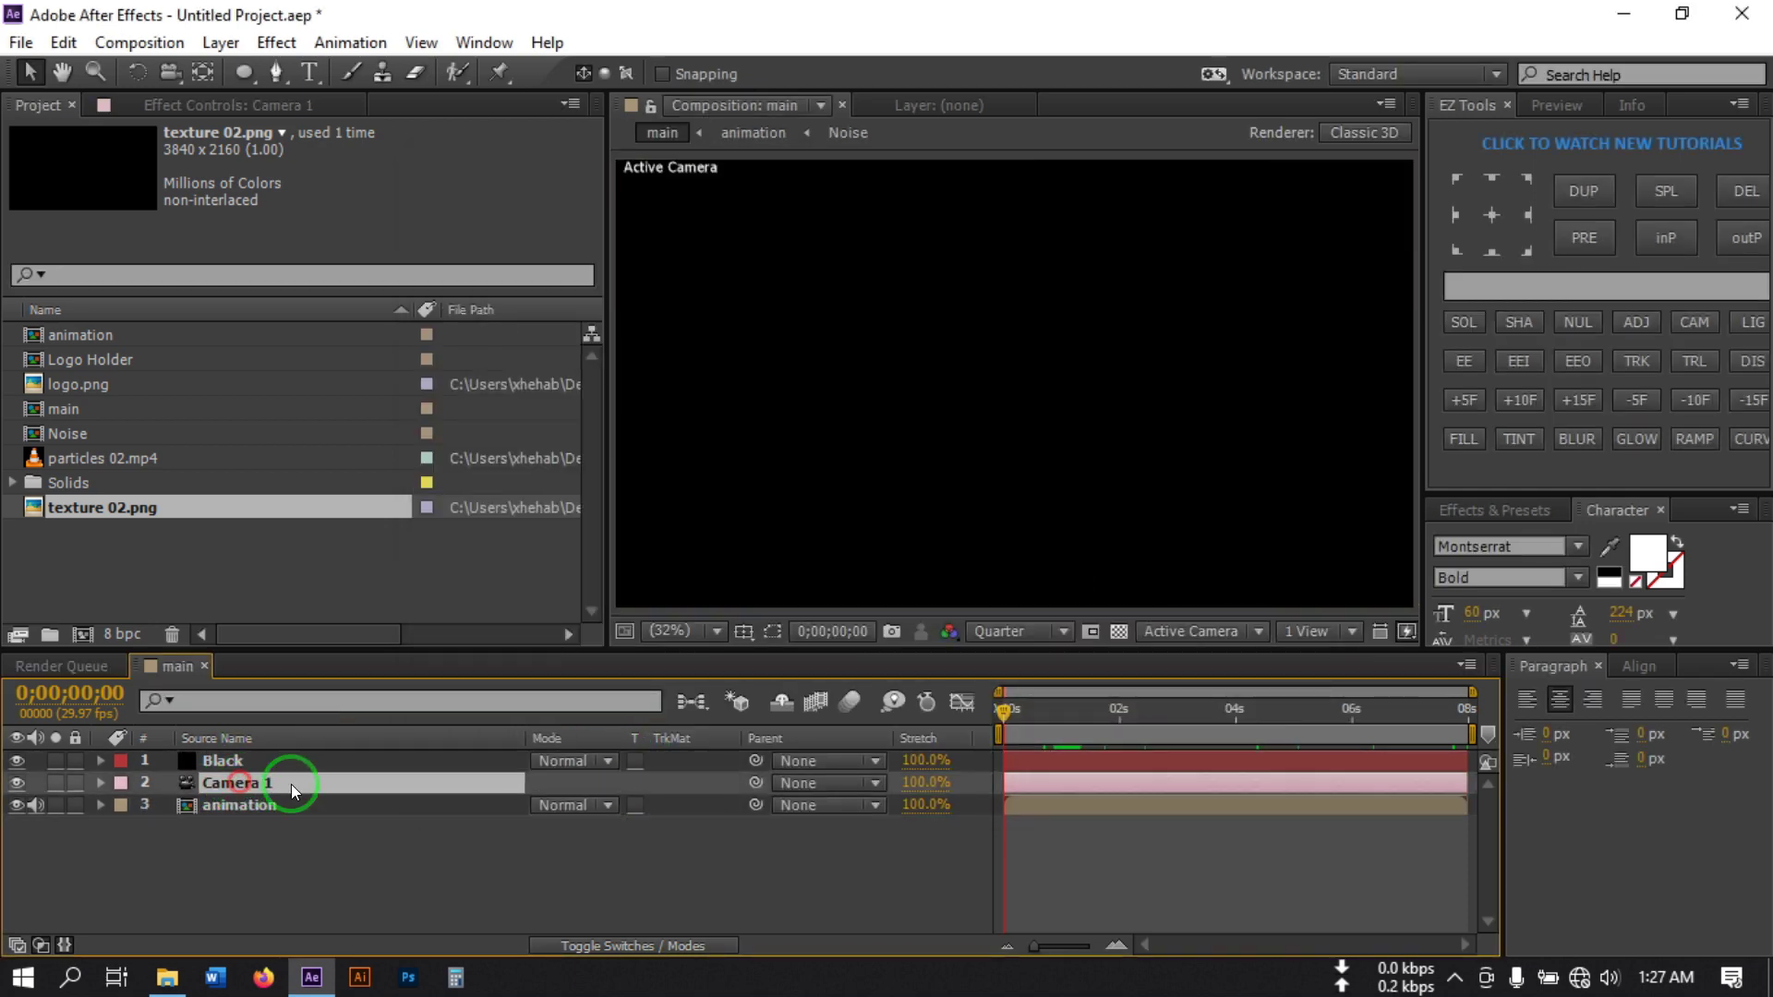
Make the animation layer 3D
{"action": "left_click", "coordinate": [654, 947]}
{"action": "left_click", "coordinate": [668, 805]}
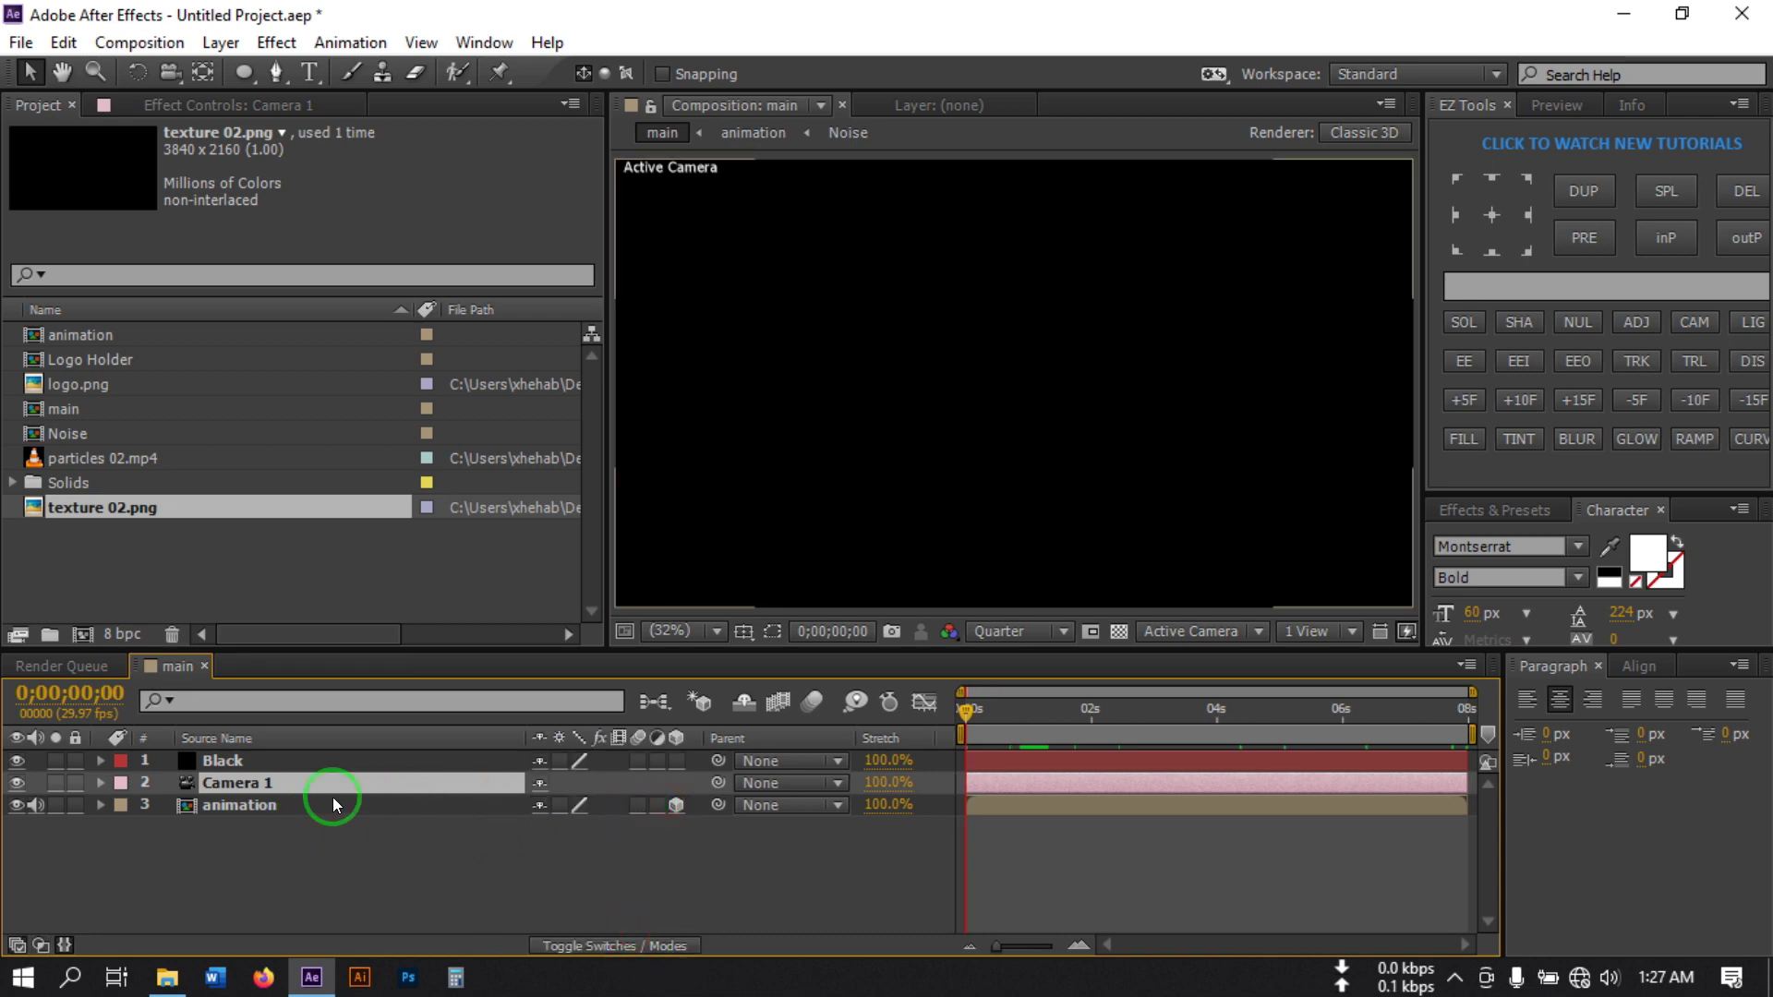
{"action": "left_click", "coordinate": [263, 805]}
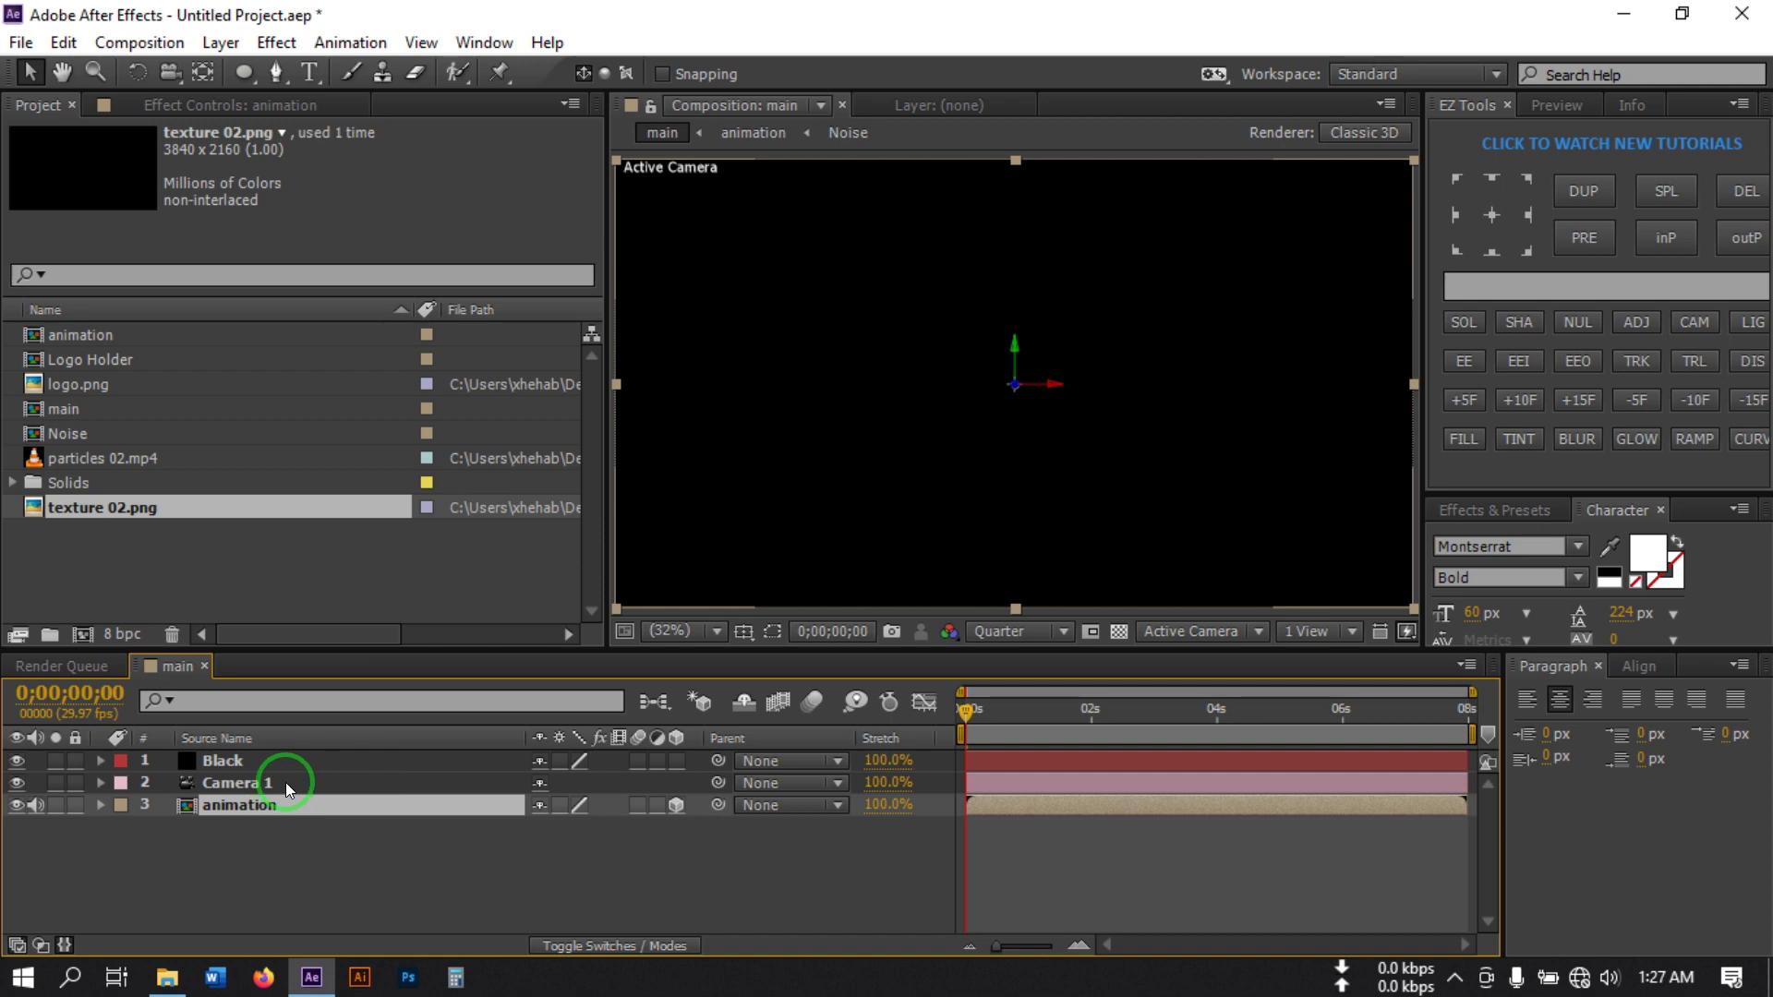
Keyframe Camera 1's Position Z from -1866.7 at start to -1583.7 near 6;23, then preview
{"action": "left_click", "coordinate": [255, 782]}
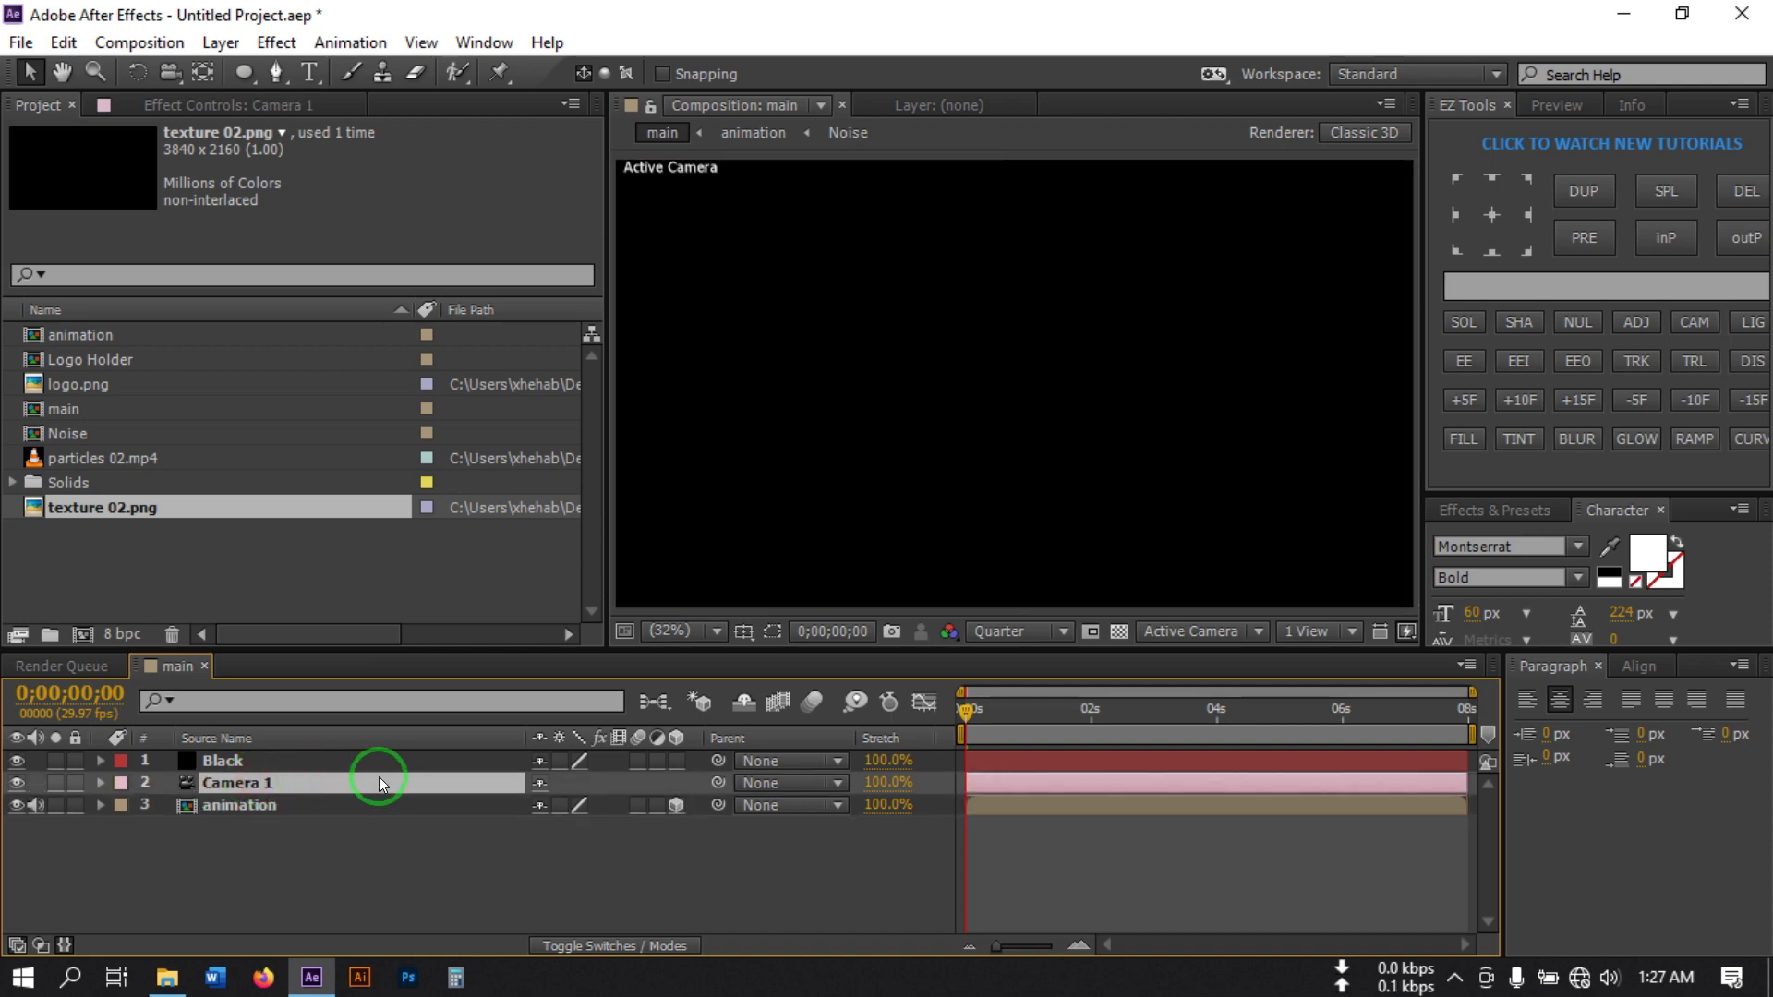
{"action": "key", "text": "p"}
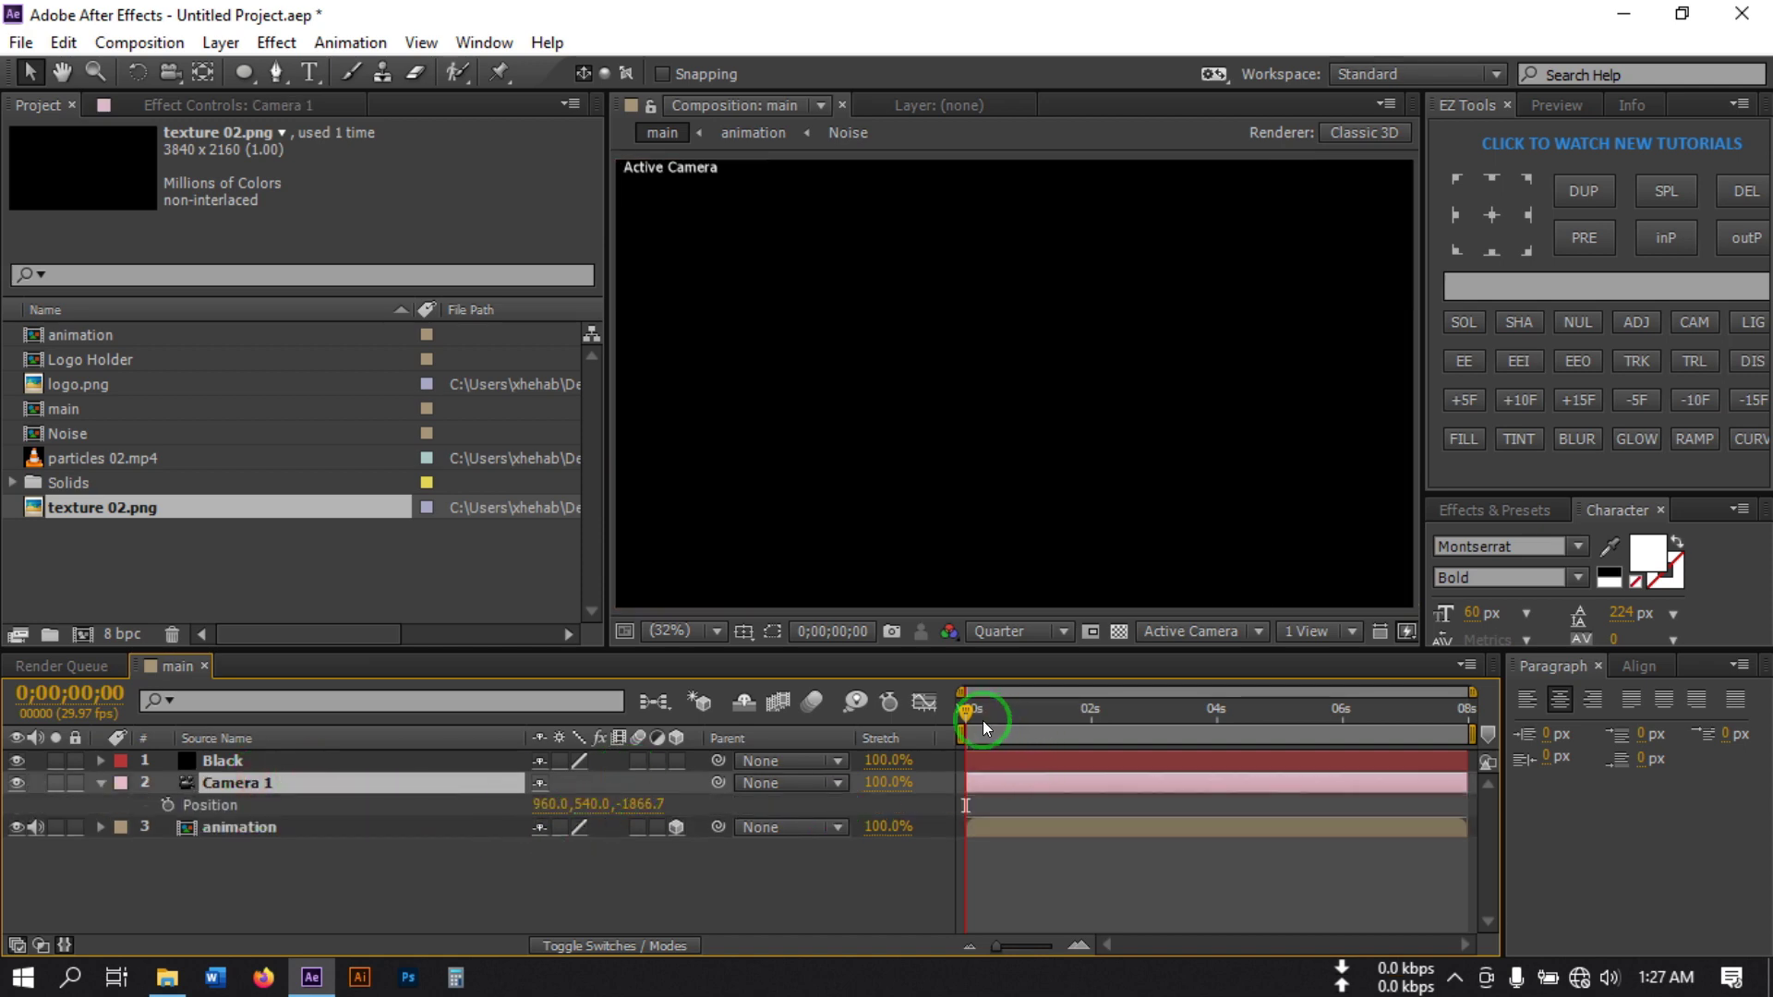
{"action": "left_click", "coordinate": [168, 804]}
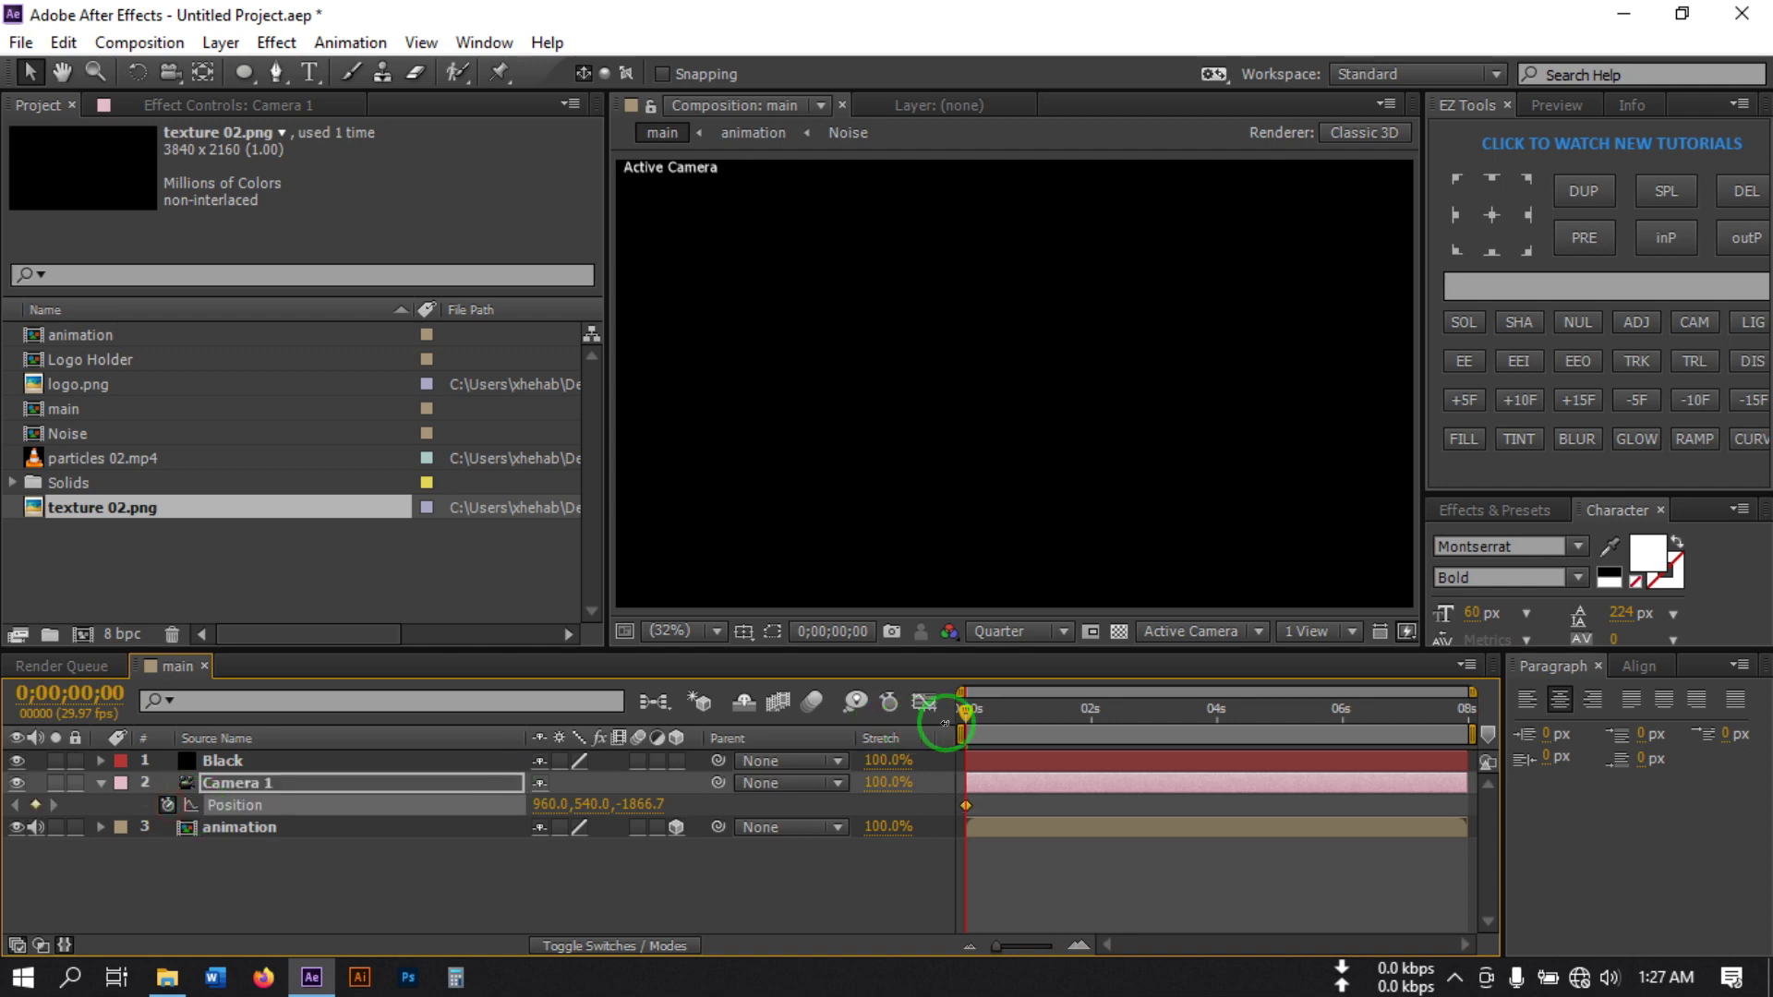
{"action": "left_click_drag", "start_coordinate": [968, 709], "coordinate": [1390, 749]}
{"action": "left_click_drag", "start_coordinate": [641, 806], "coordinate": [977, 799]}
{"action": "left_click", "coordinate": [762, 890]}
{"action": "left_click_drag", "start_coordinate": [1389, 712], "coordinate": [952, 775]}
{"action": "left_click", "coordinate": [864, 892]}
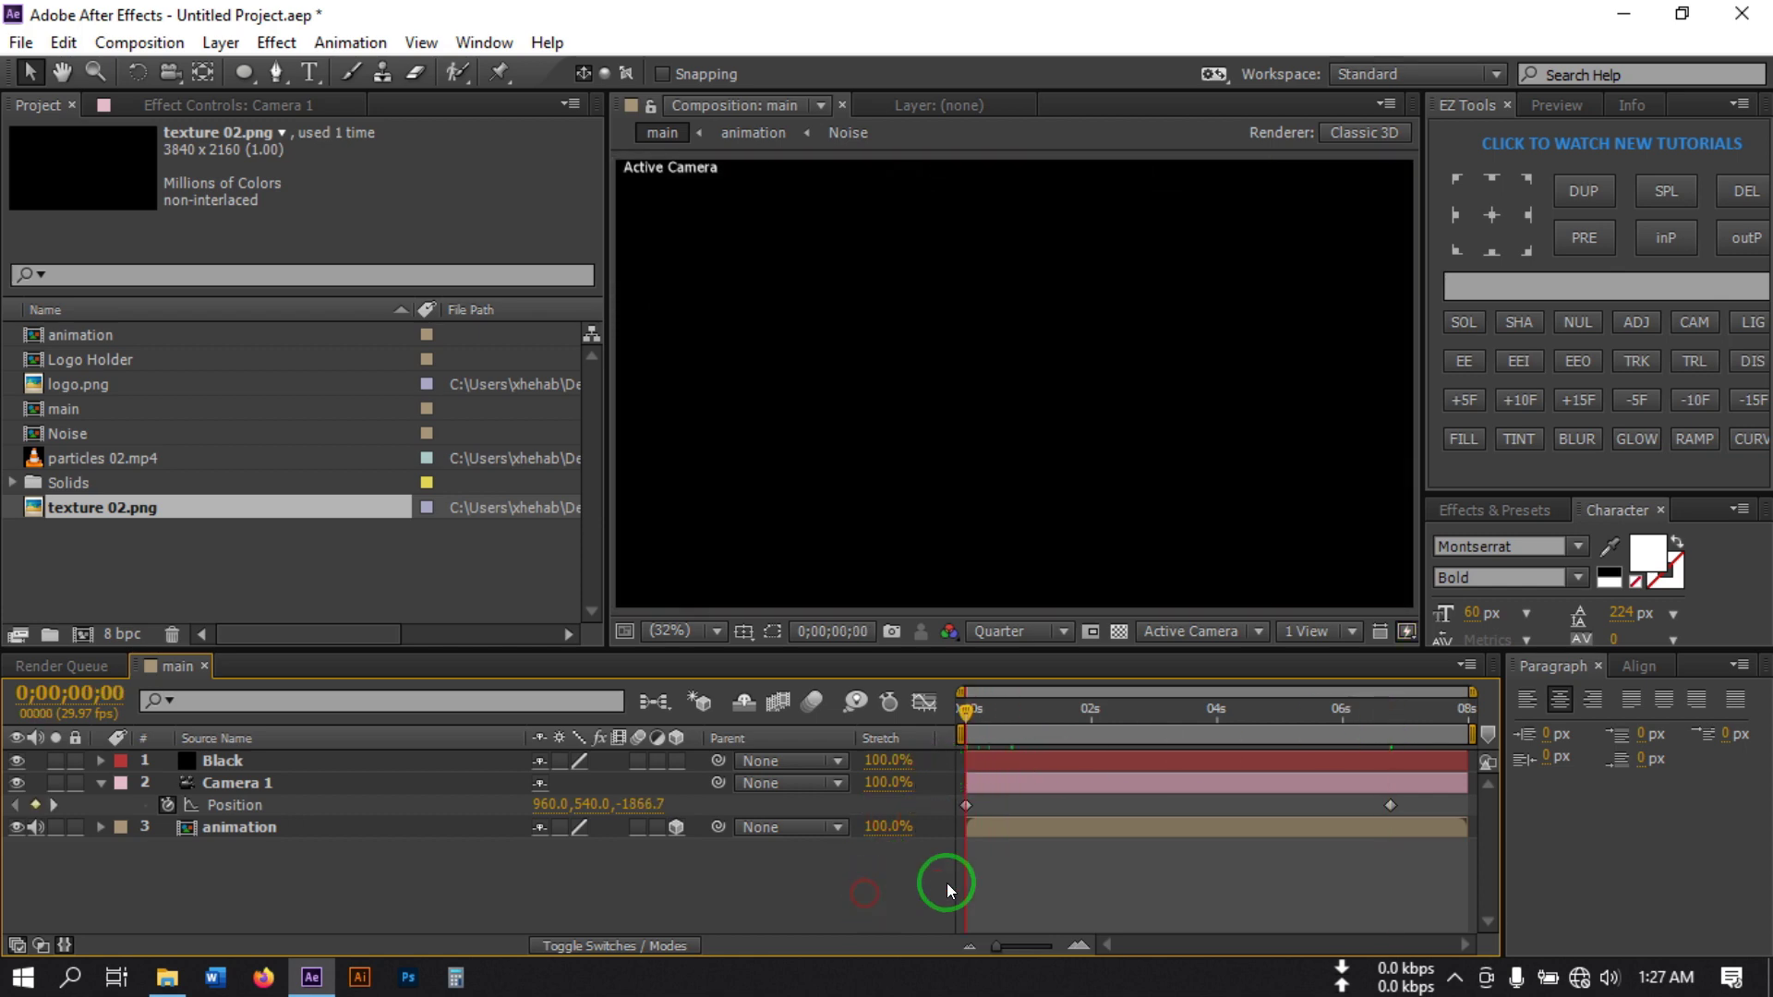
{"action": "key", "text": "space"}
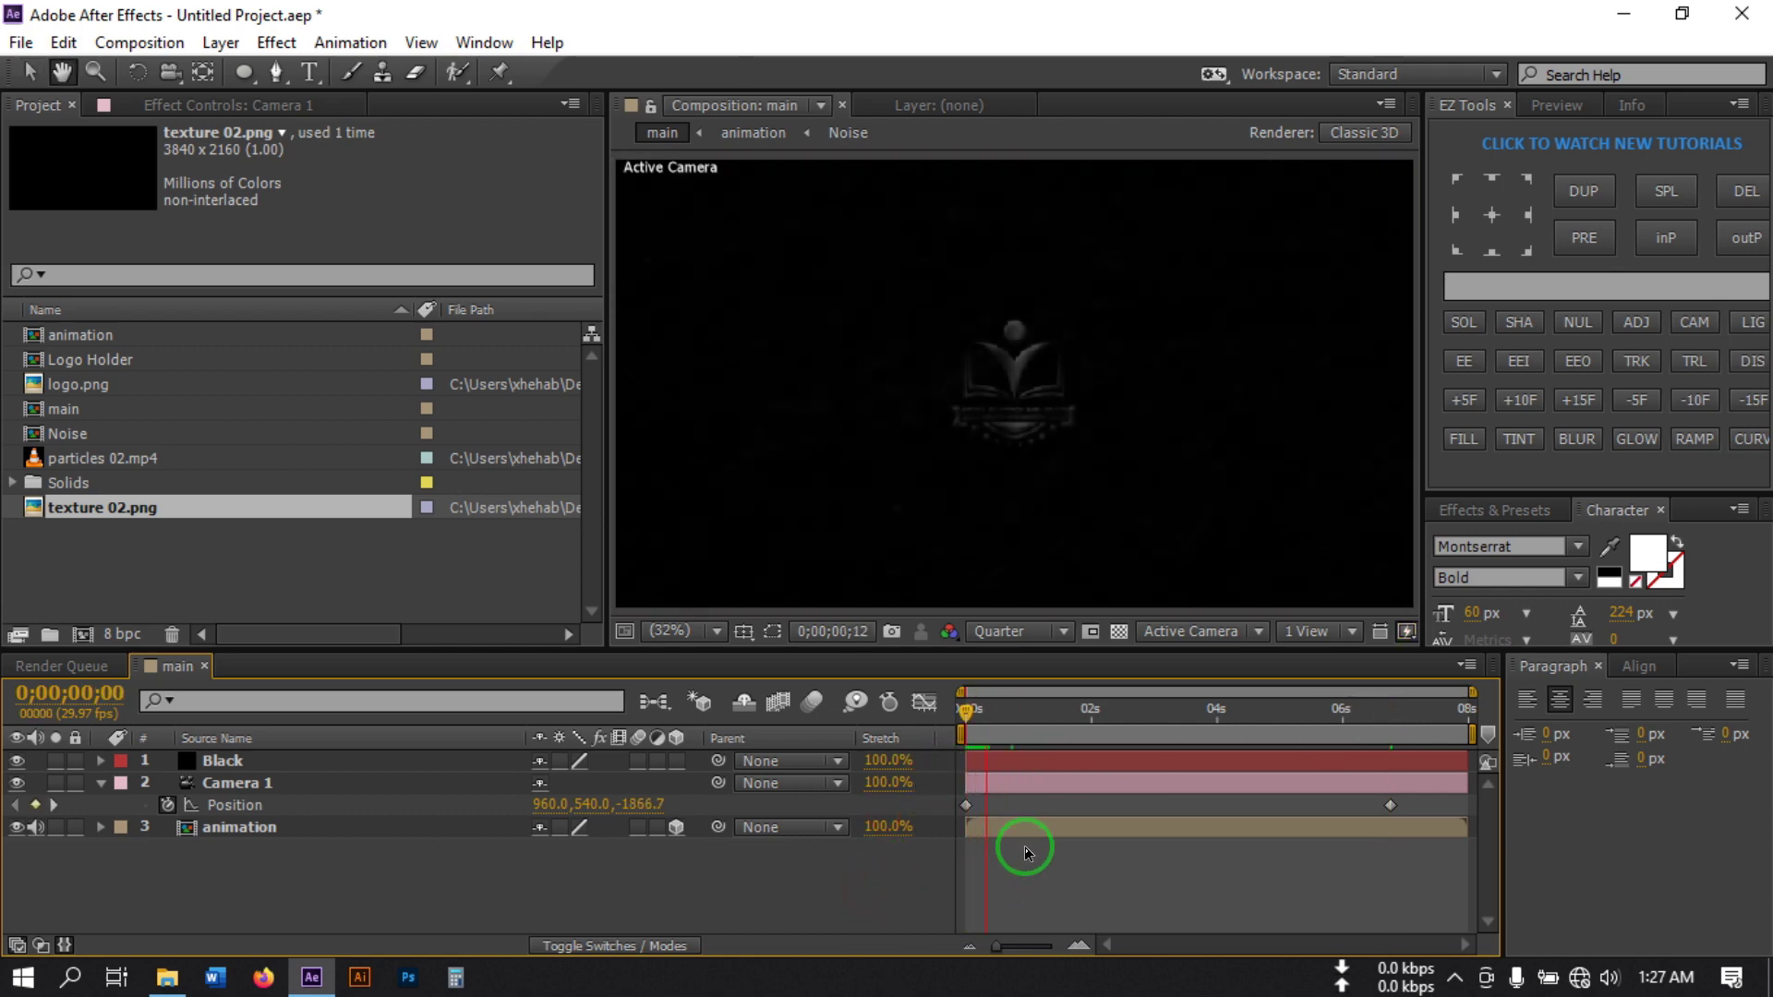